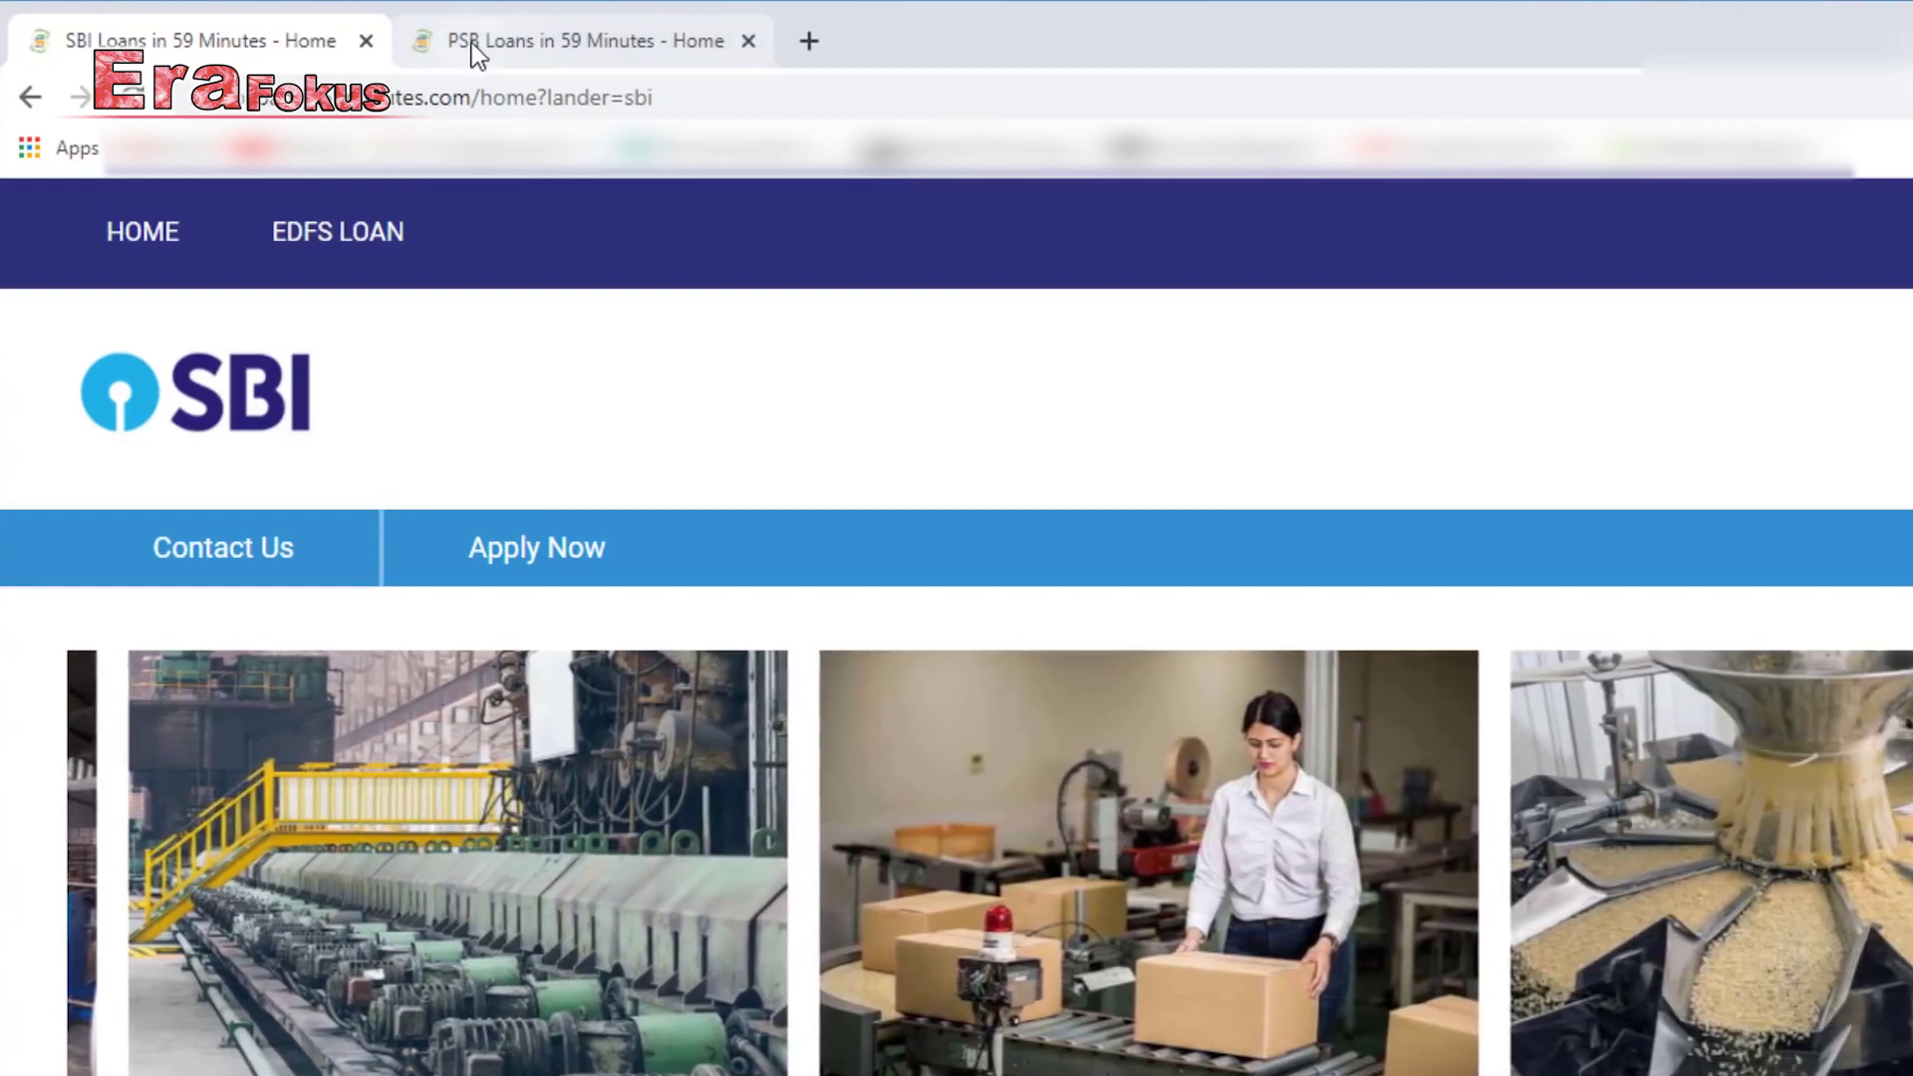
Switch to the PSB Loans in 59 Minutes tab and scroll through its home page.
click(473, 40)
scroll(1032, 698, down, 15)
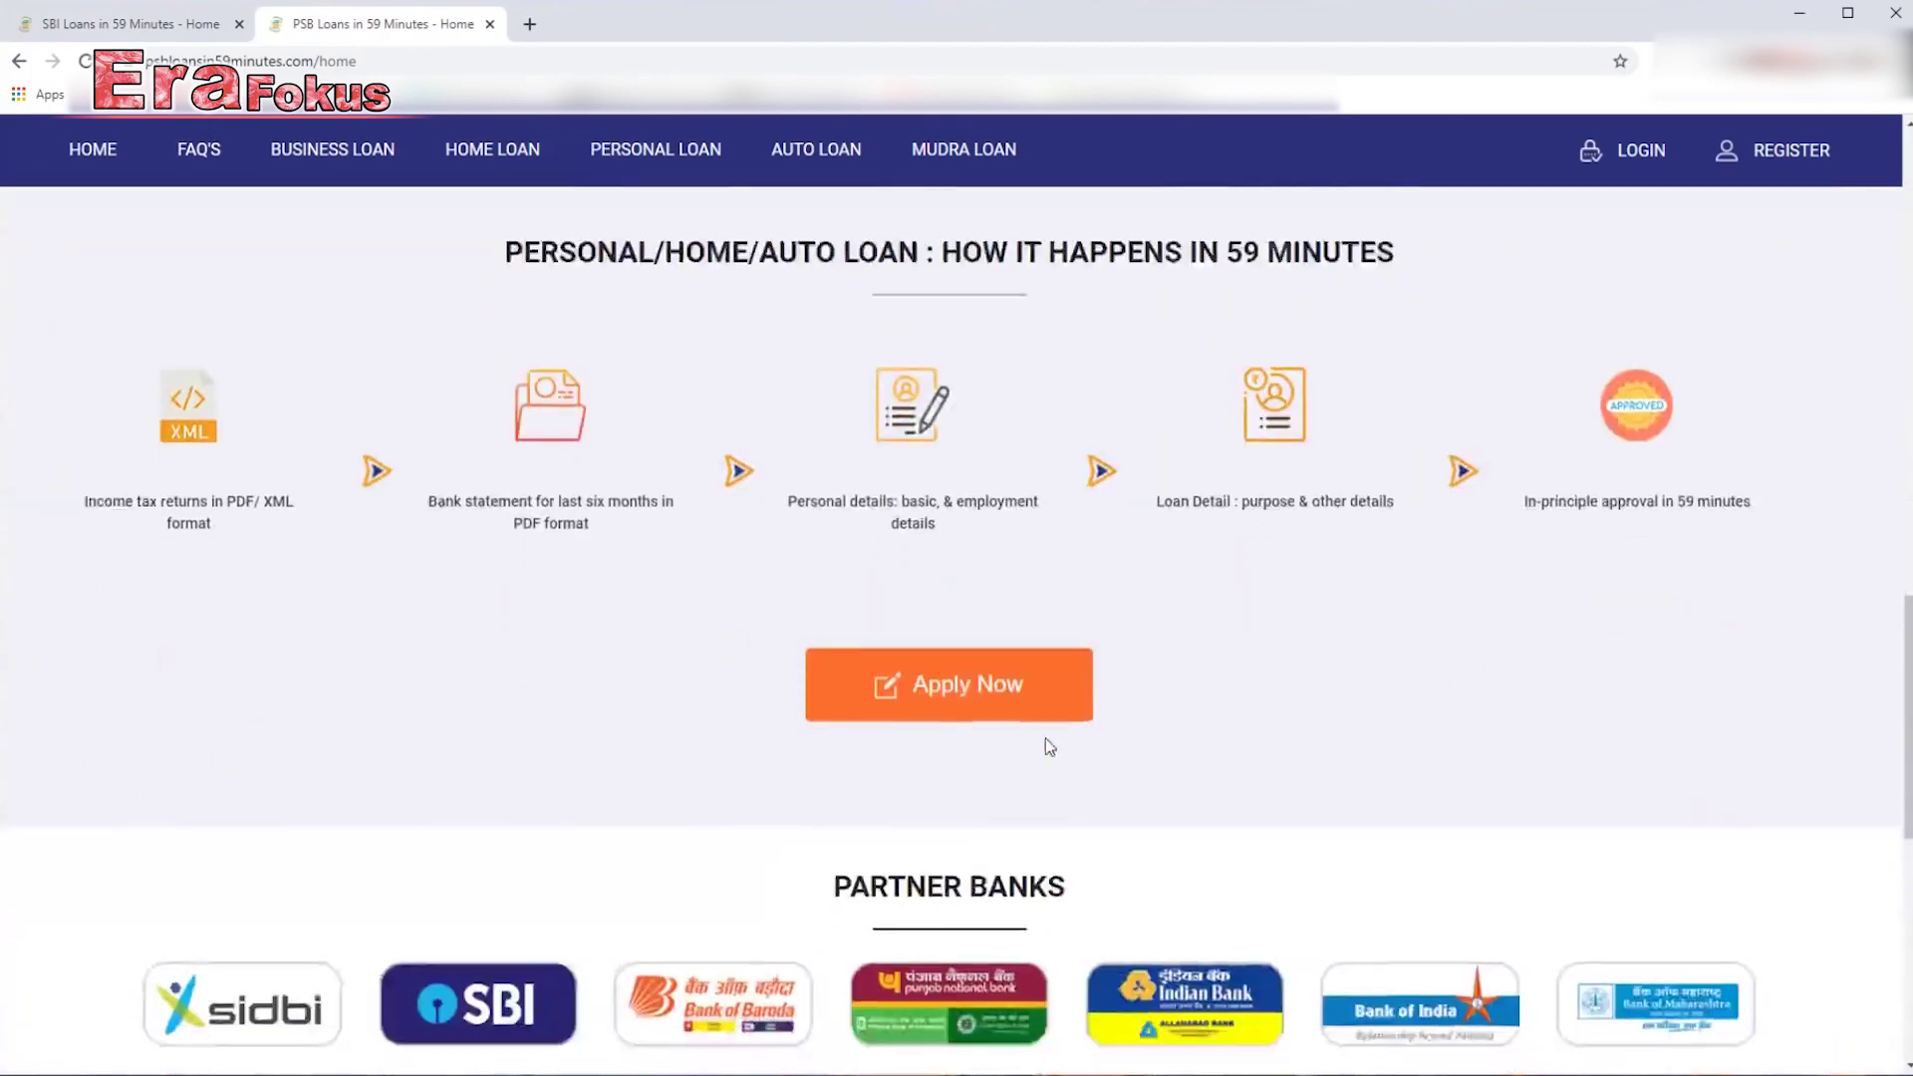
scroll(1046, 742, down, 4)
scroll(1442, 621, down, 2)
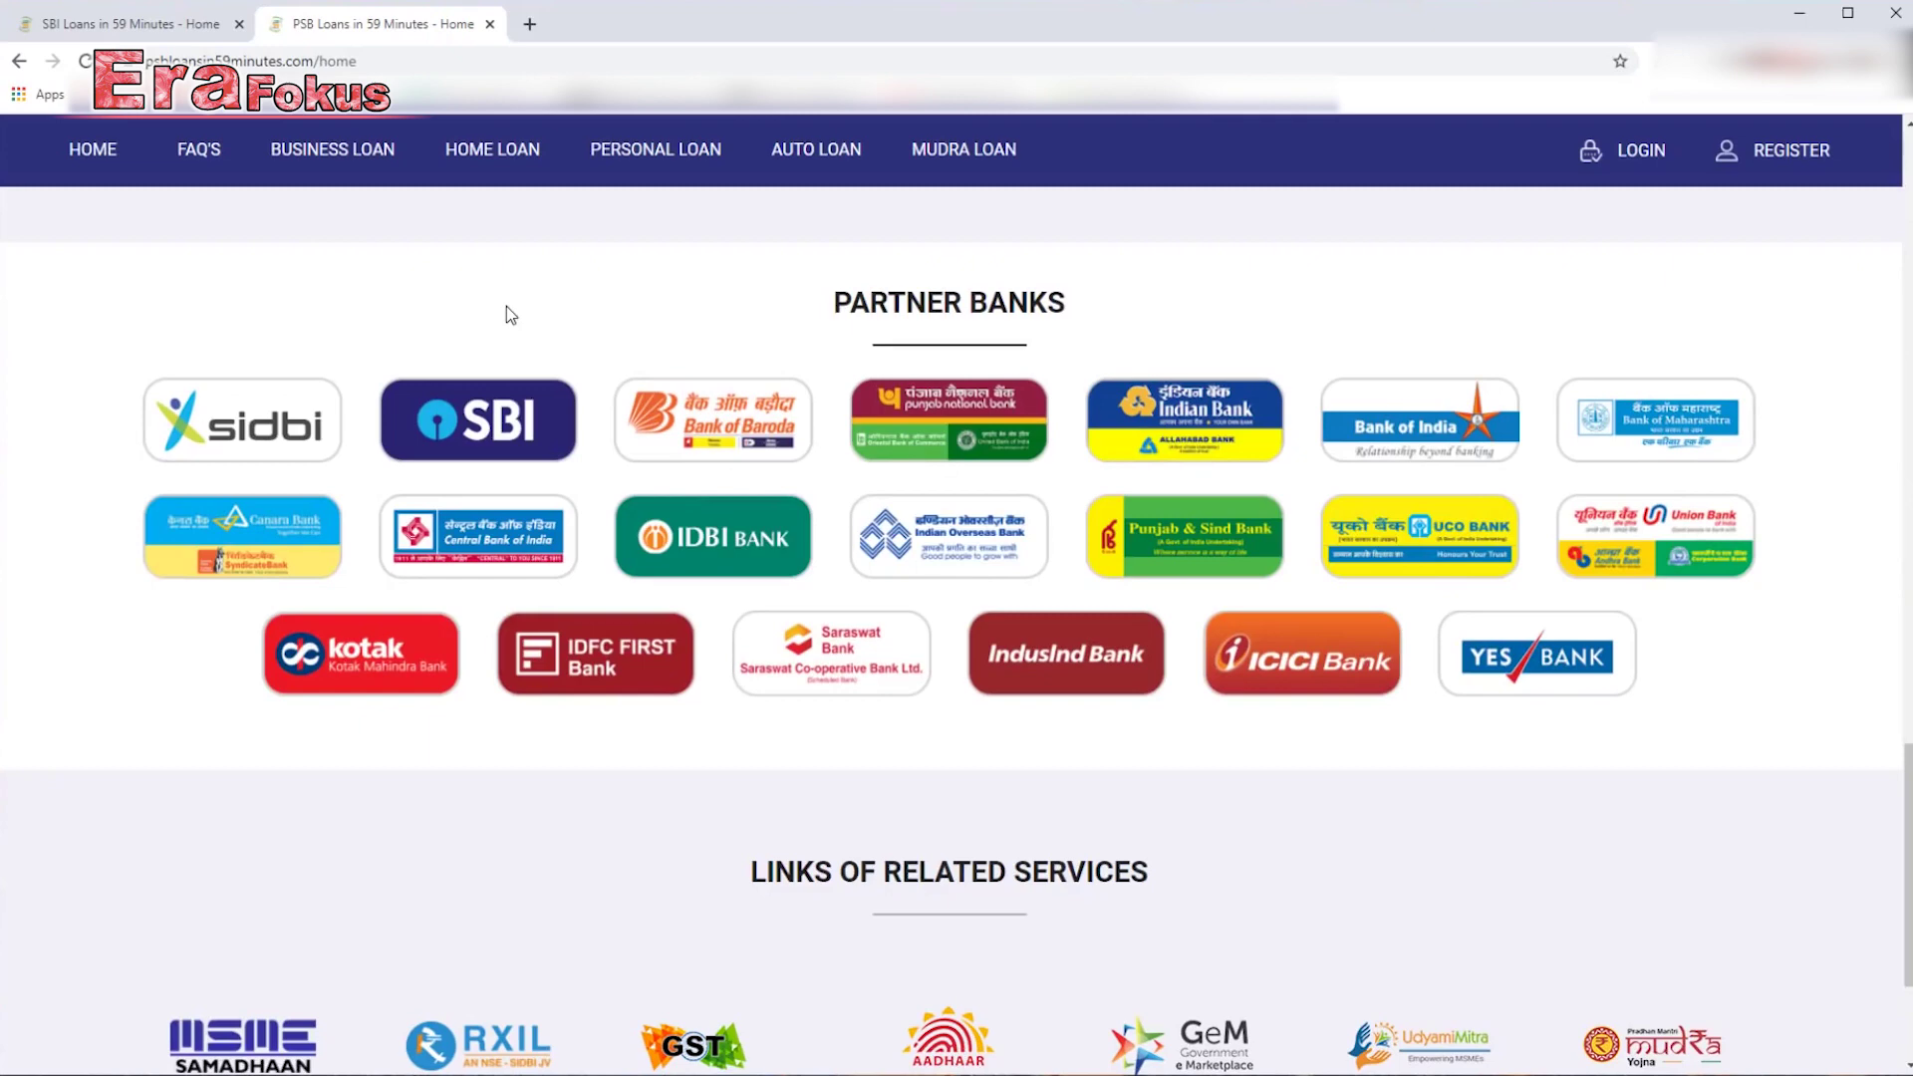
scroll(1027, 687, up, 10)
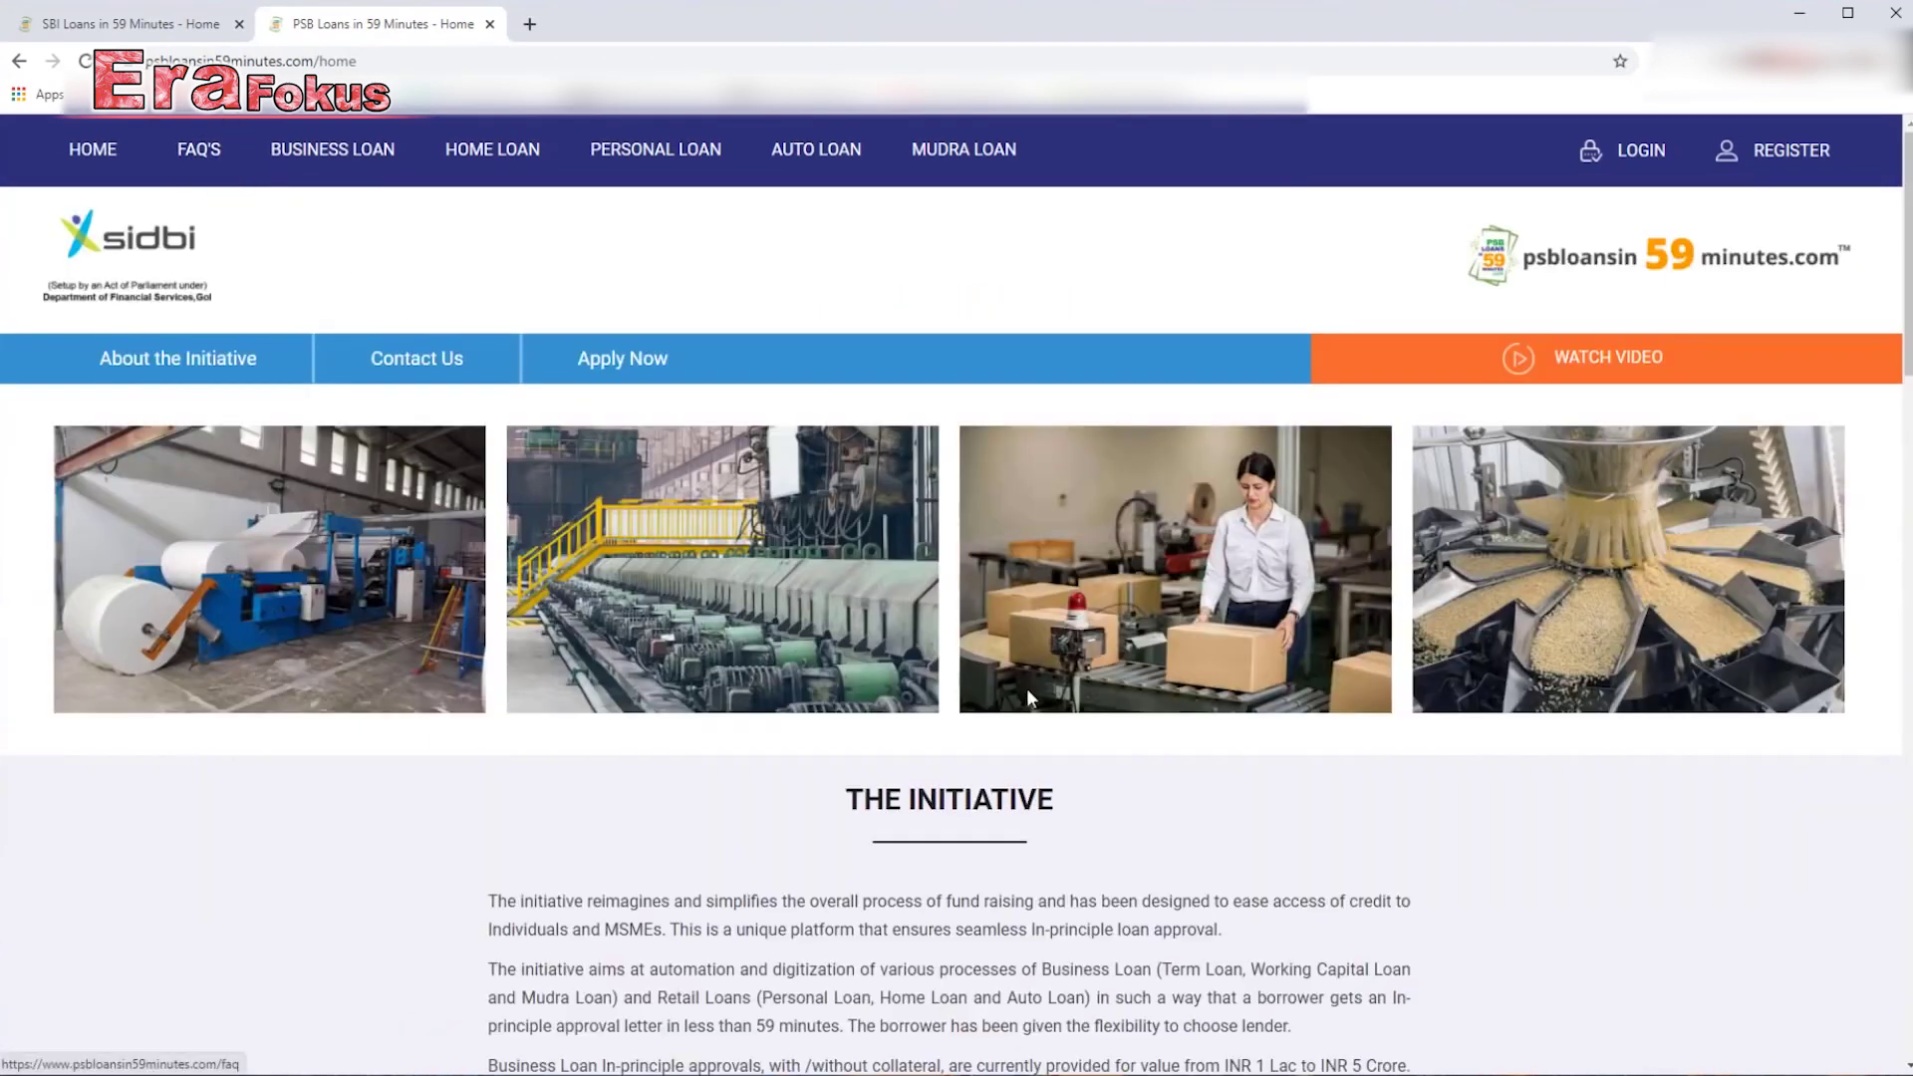
scroll(1026, 689, down, 3)
scroll(1026, 690, down, 18)
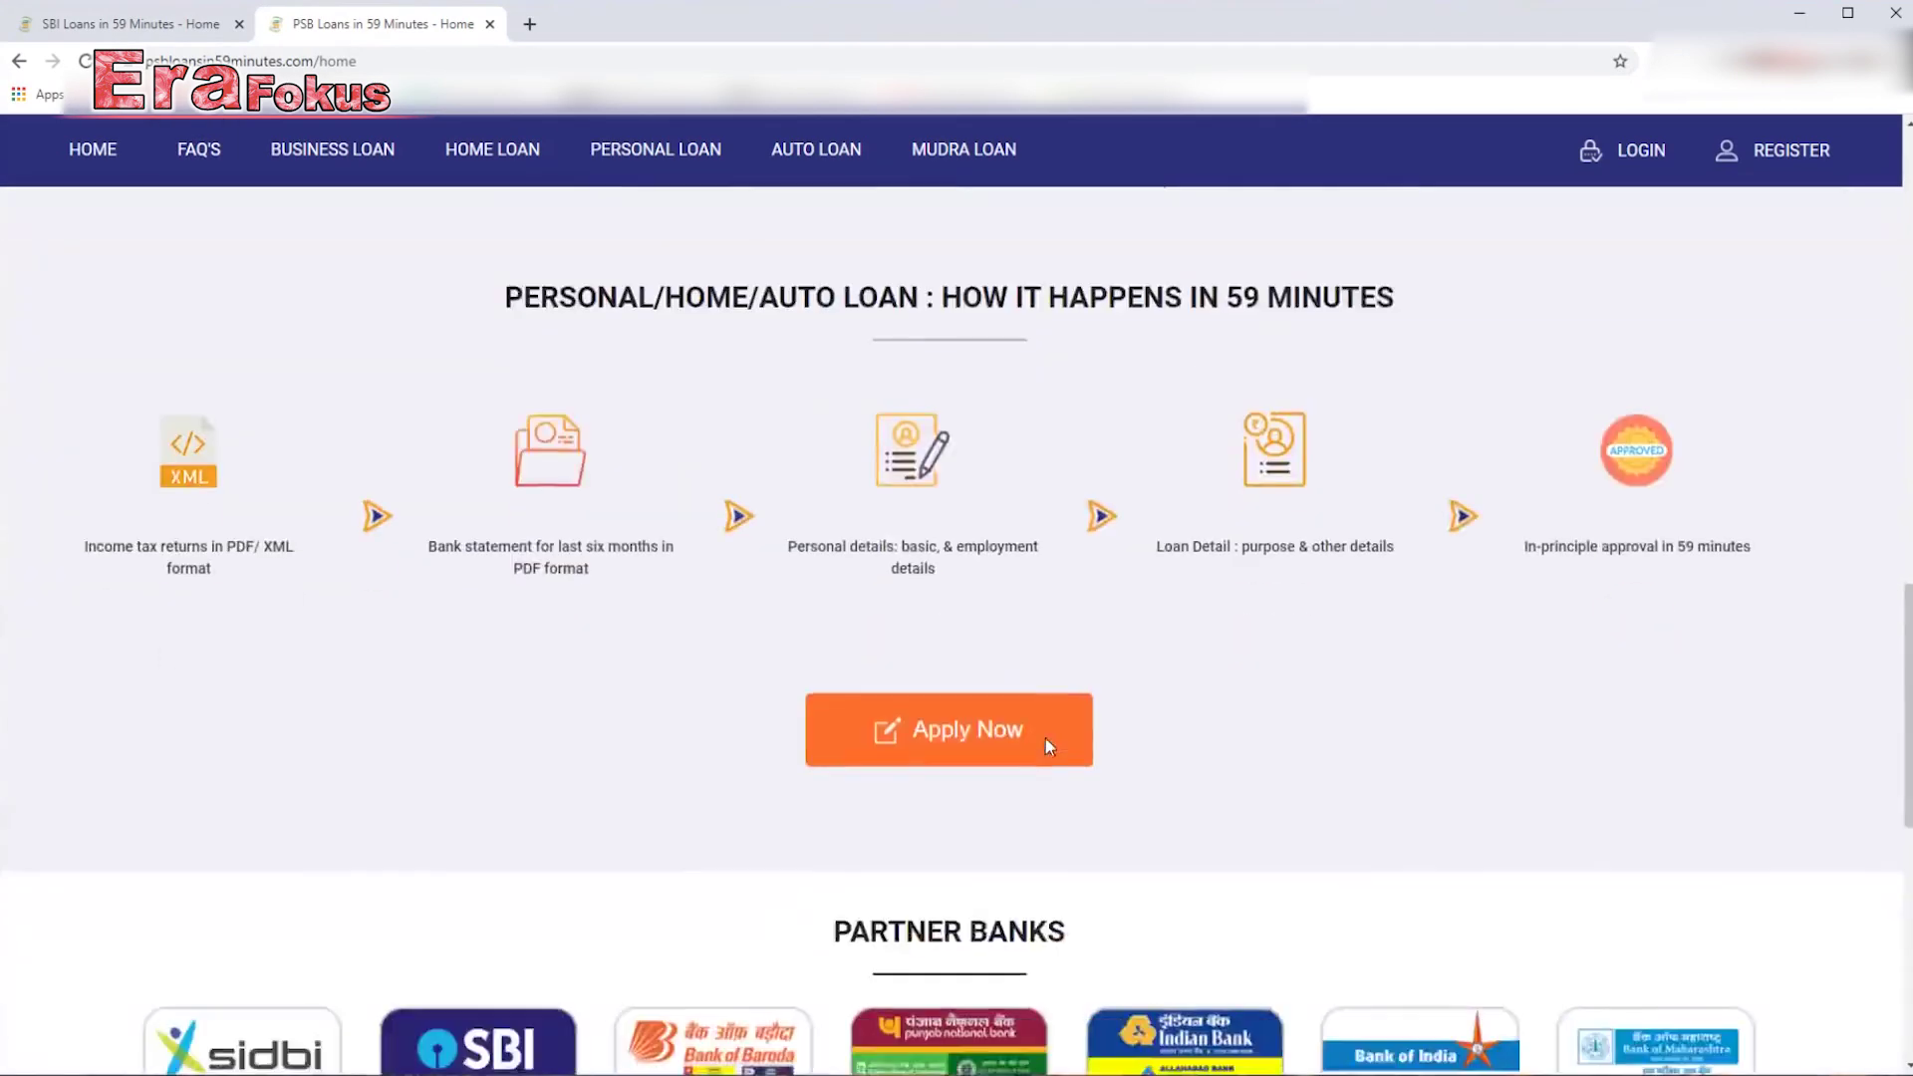
scroll(1047, 740, down, 3)
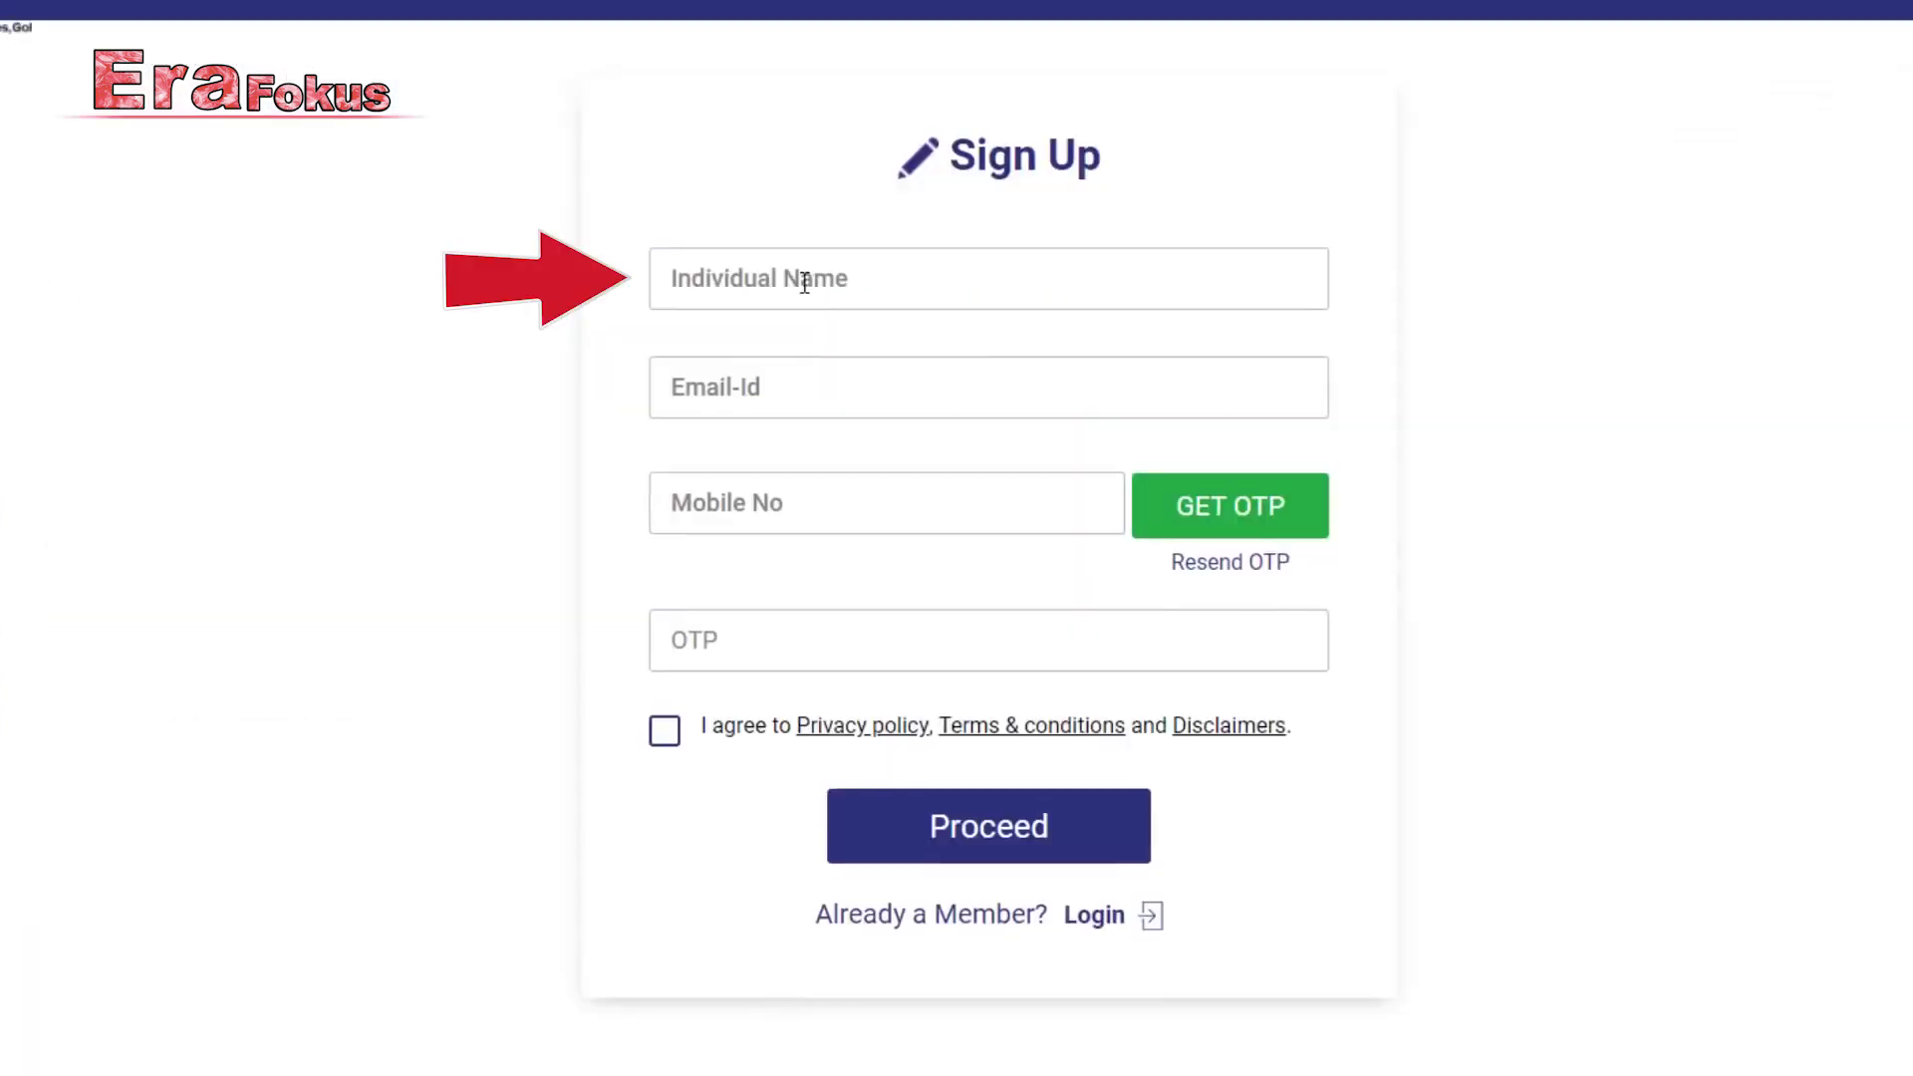
Enter your name, e-mail, mobile number and OTP, then agree to the privacy policy and terms.
click(798, 384)
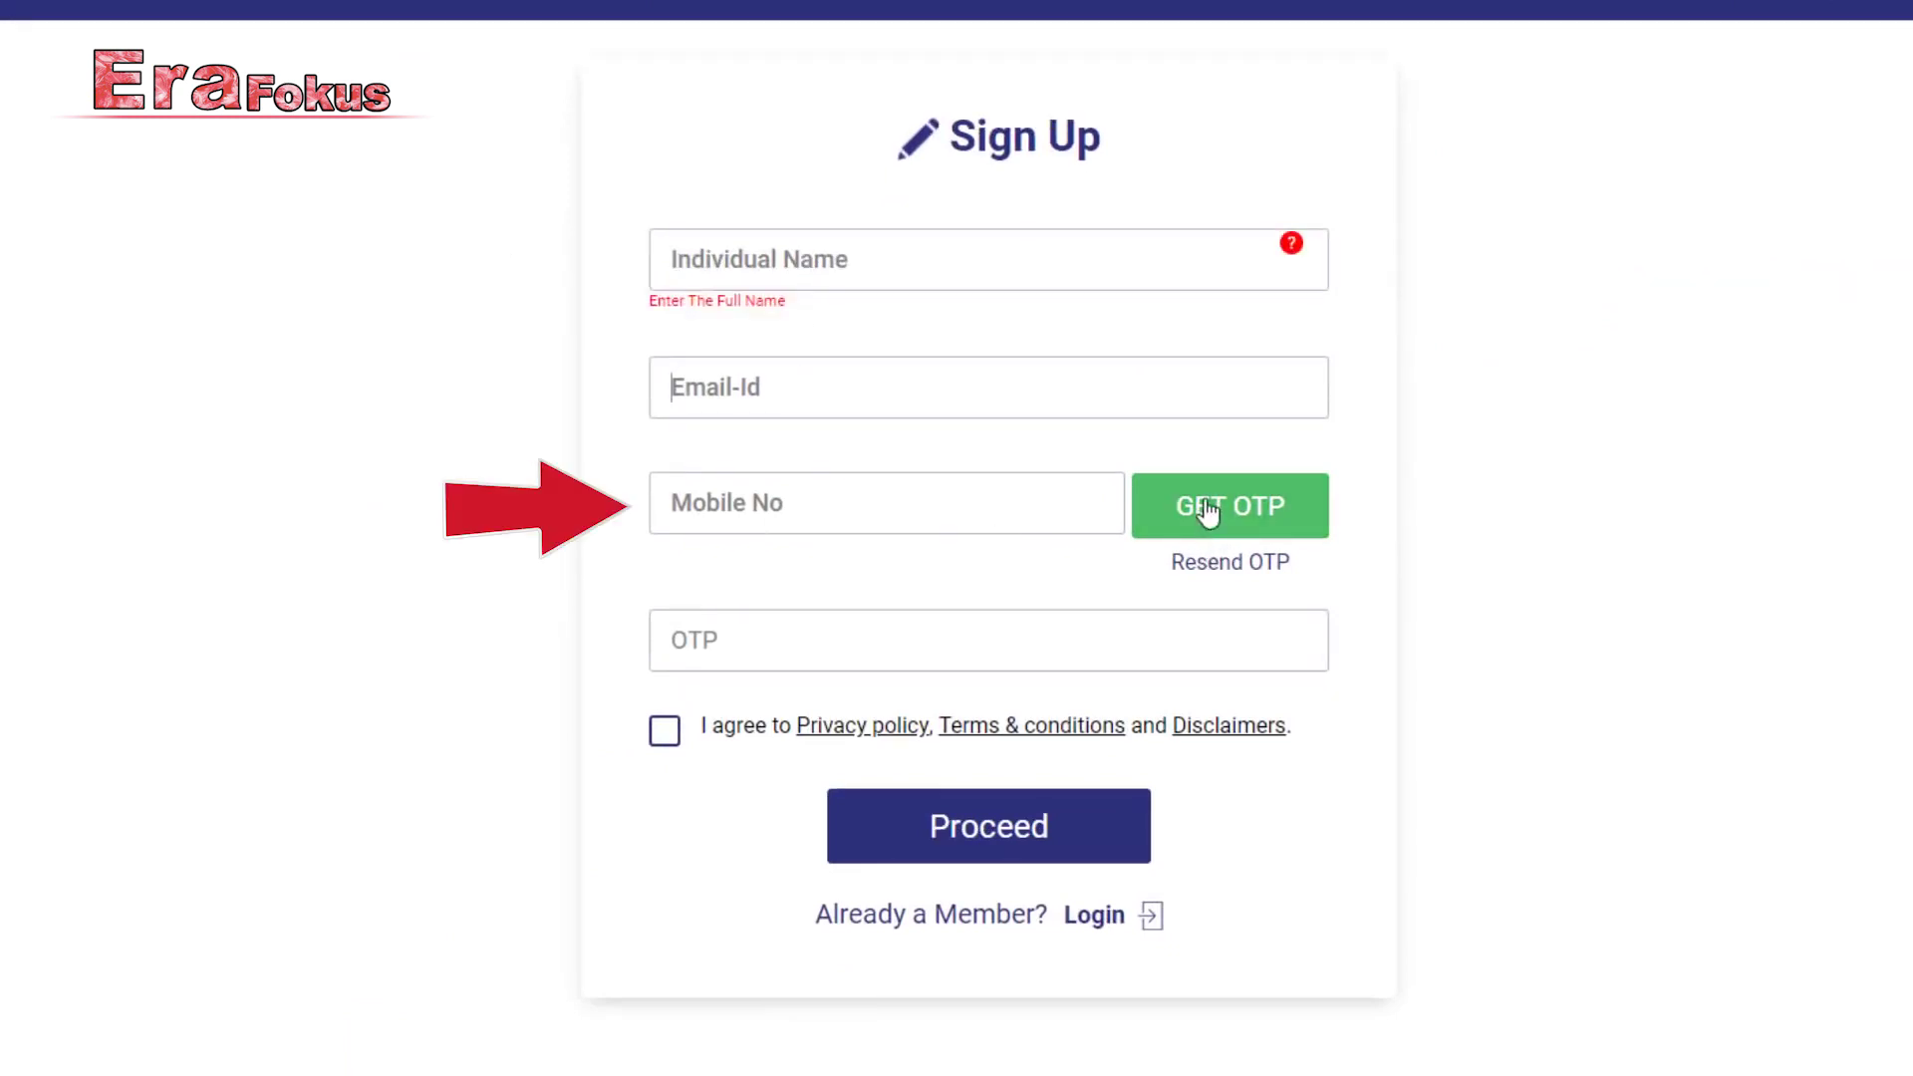
scroll(1206, 509, down, 1)
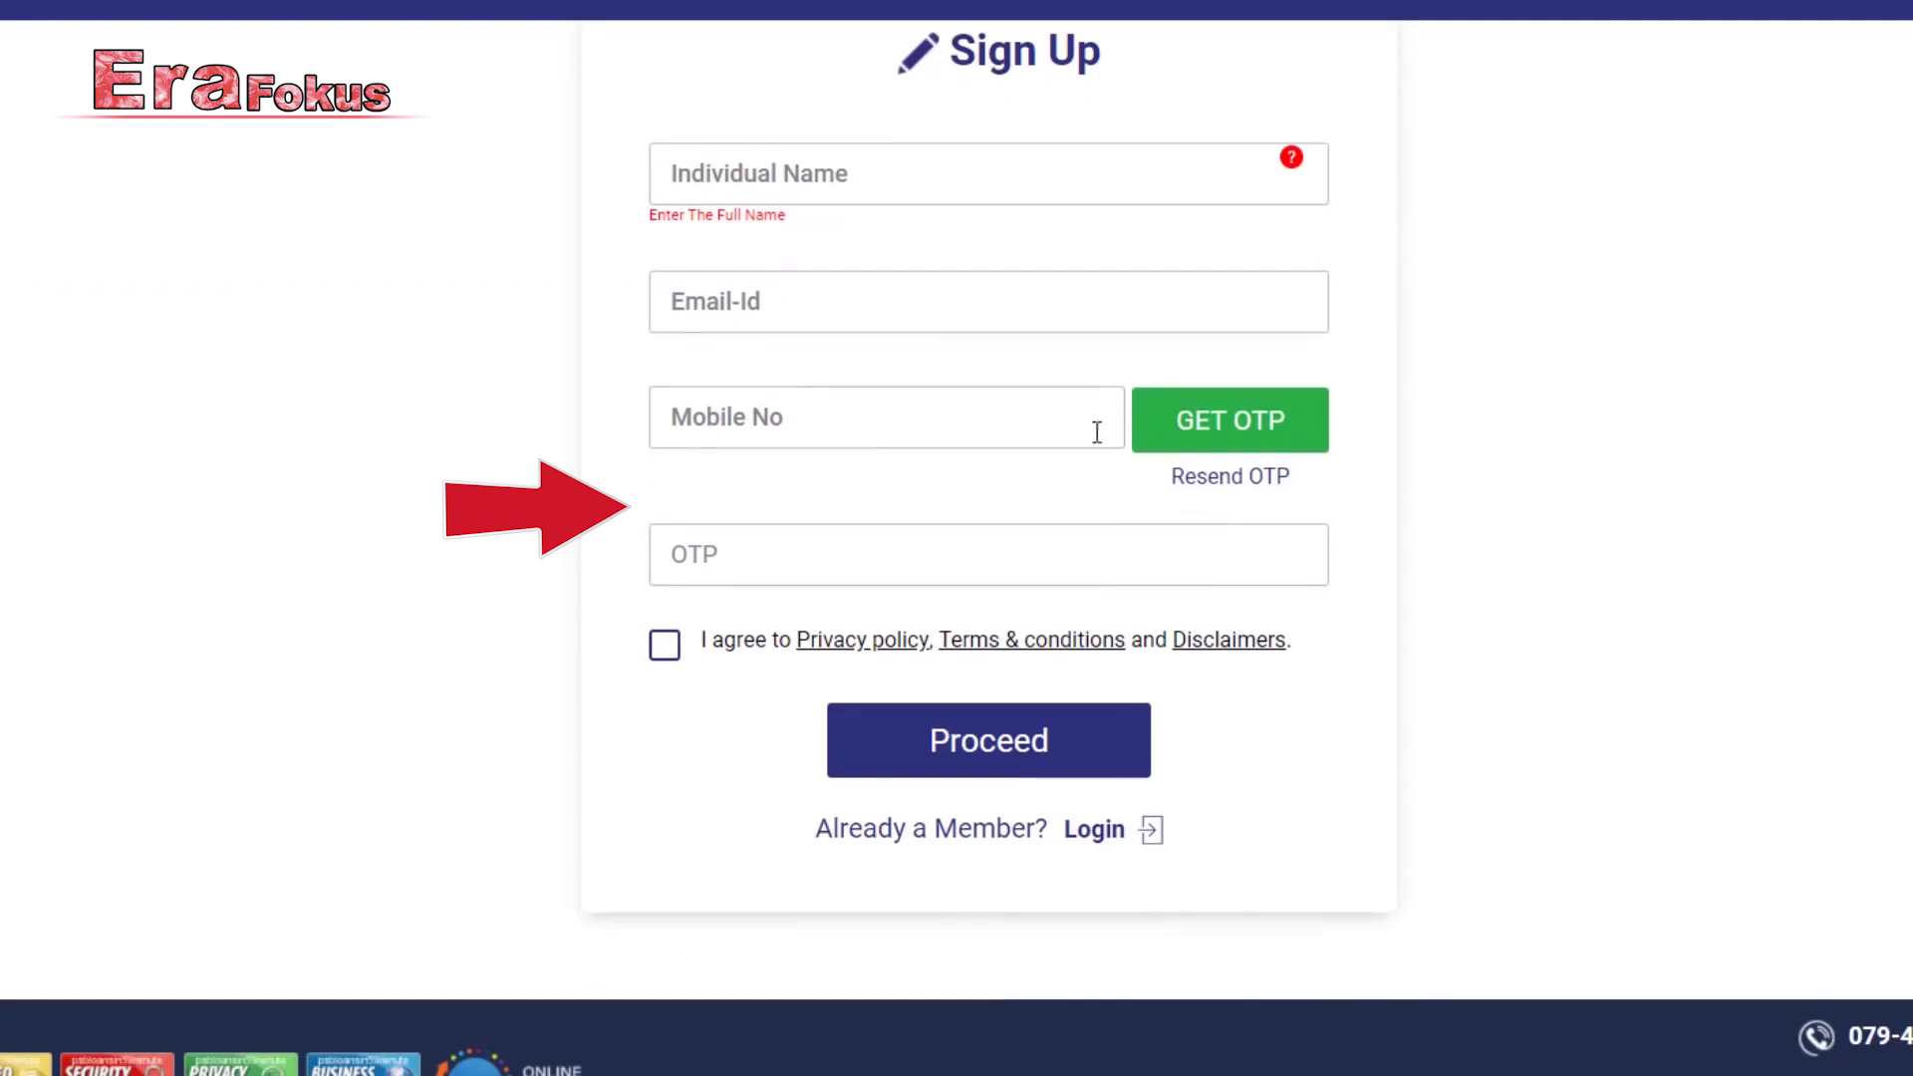
click(695, 553)
click(672, 666)
click(672, 665)
click(672, 665)
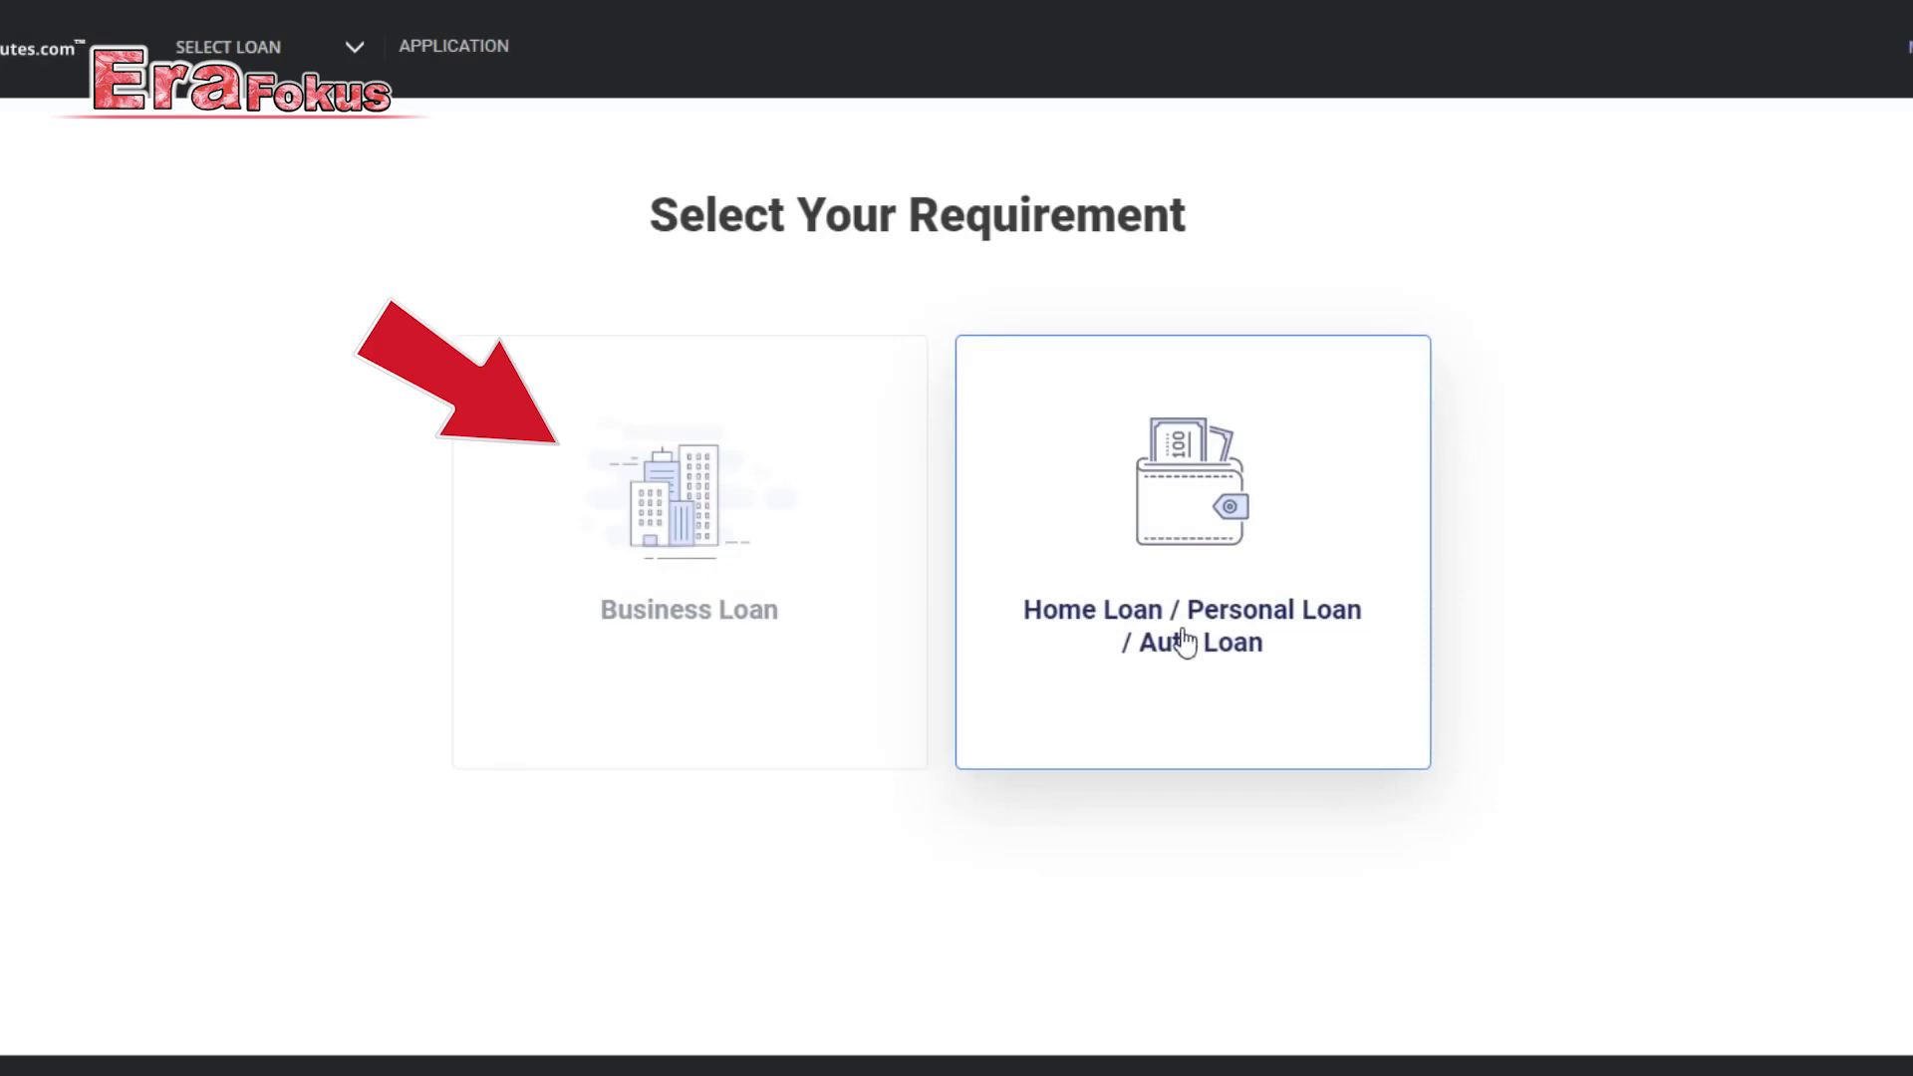
Choose Business Loan, pick the Mudra Loan product and confirm the selection.
click(705, 598)
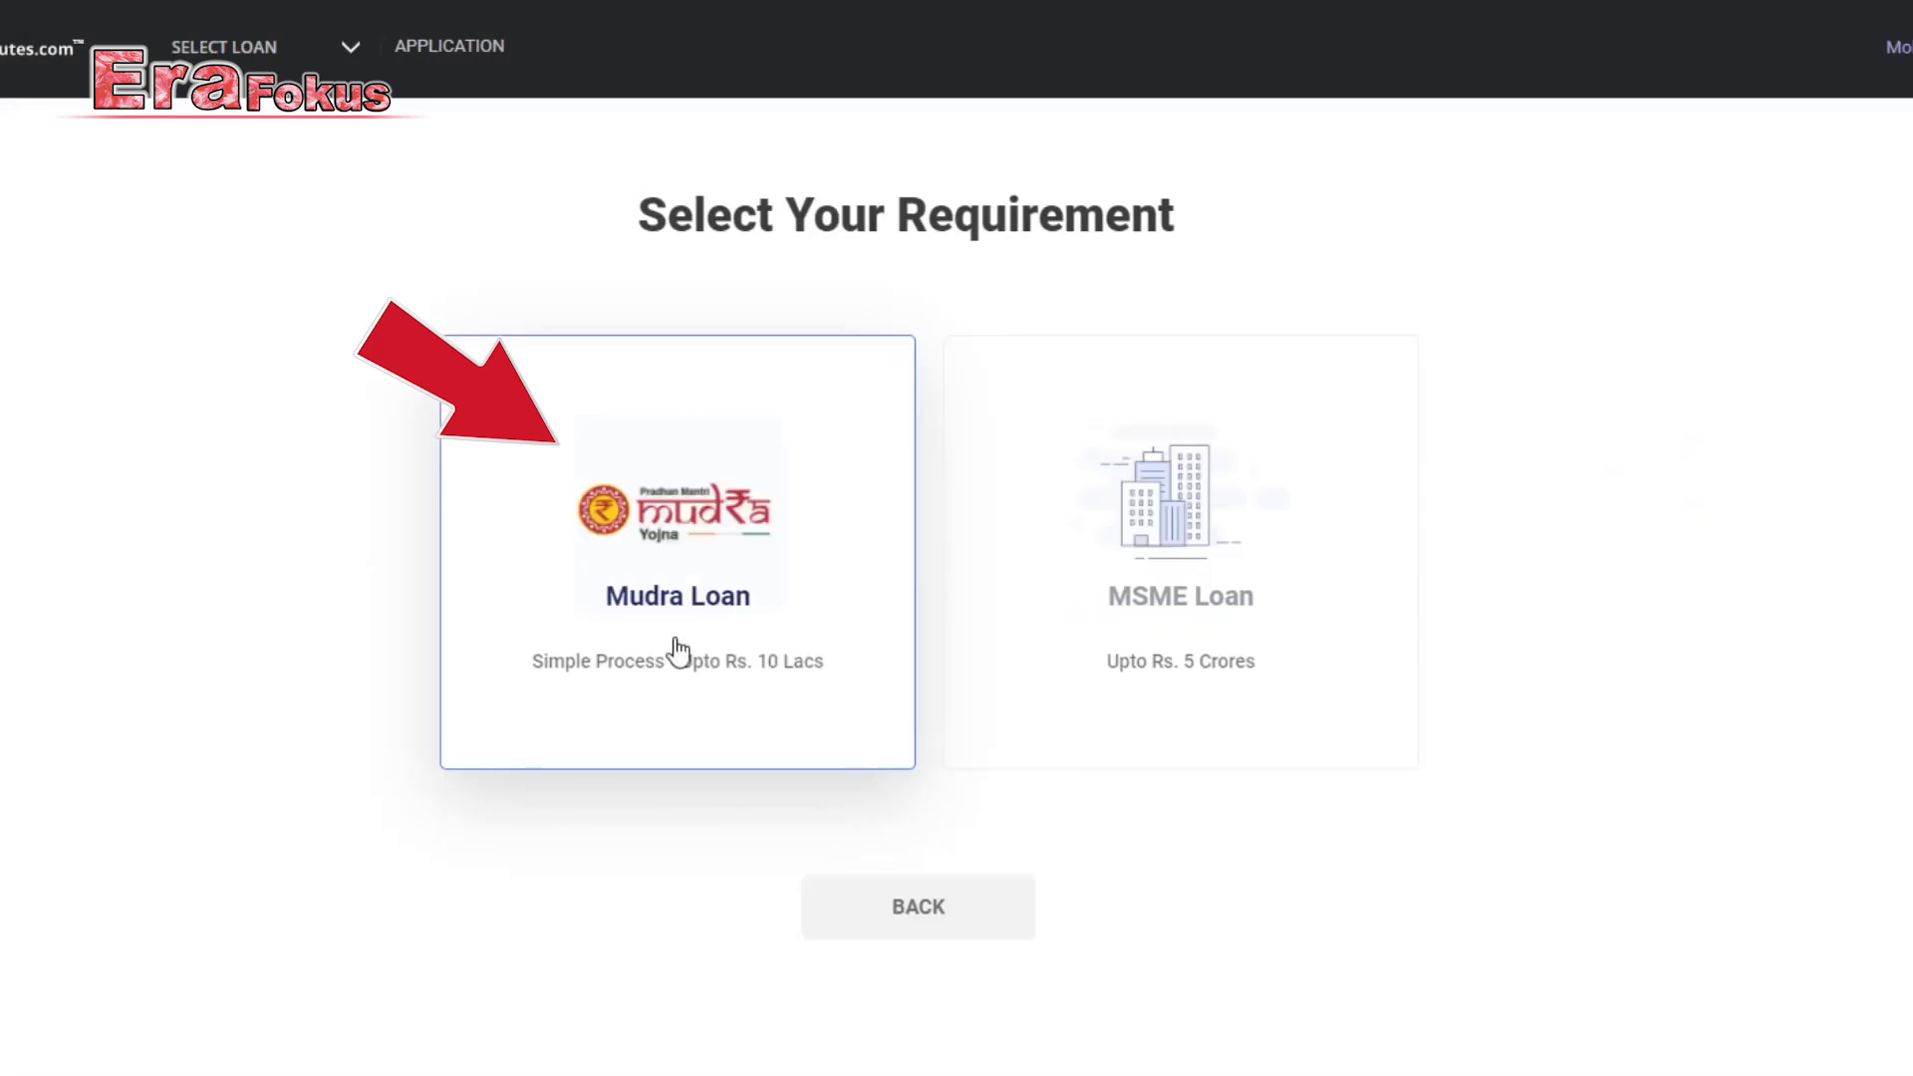
click(698, 554)
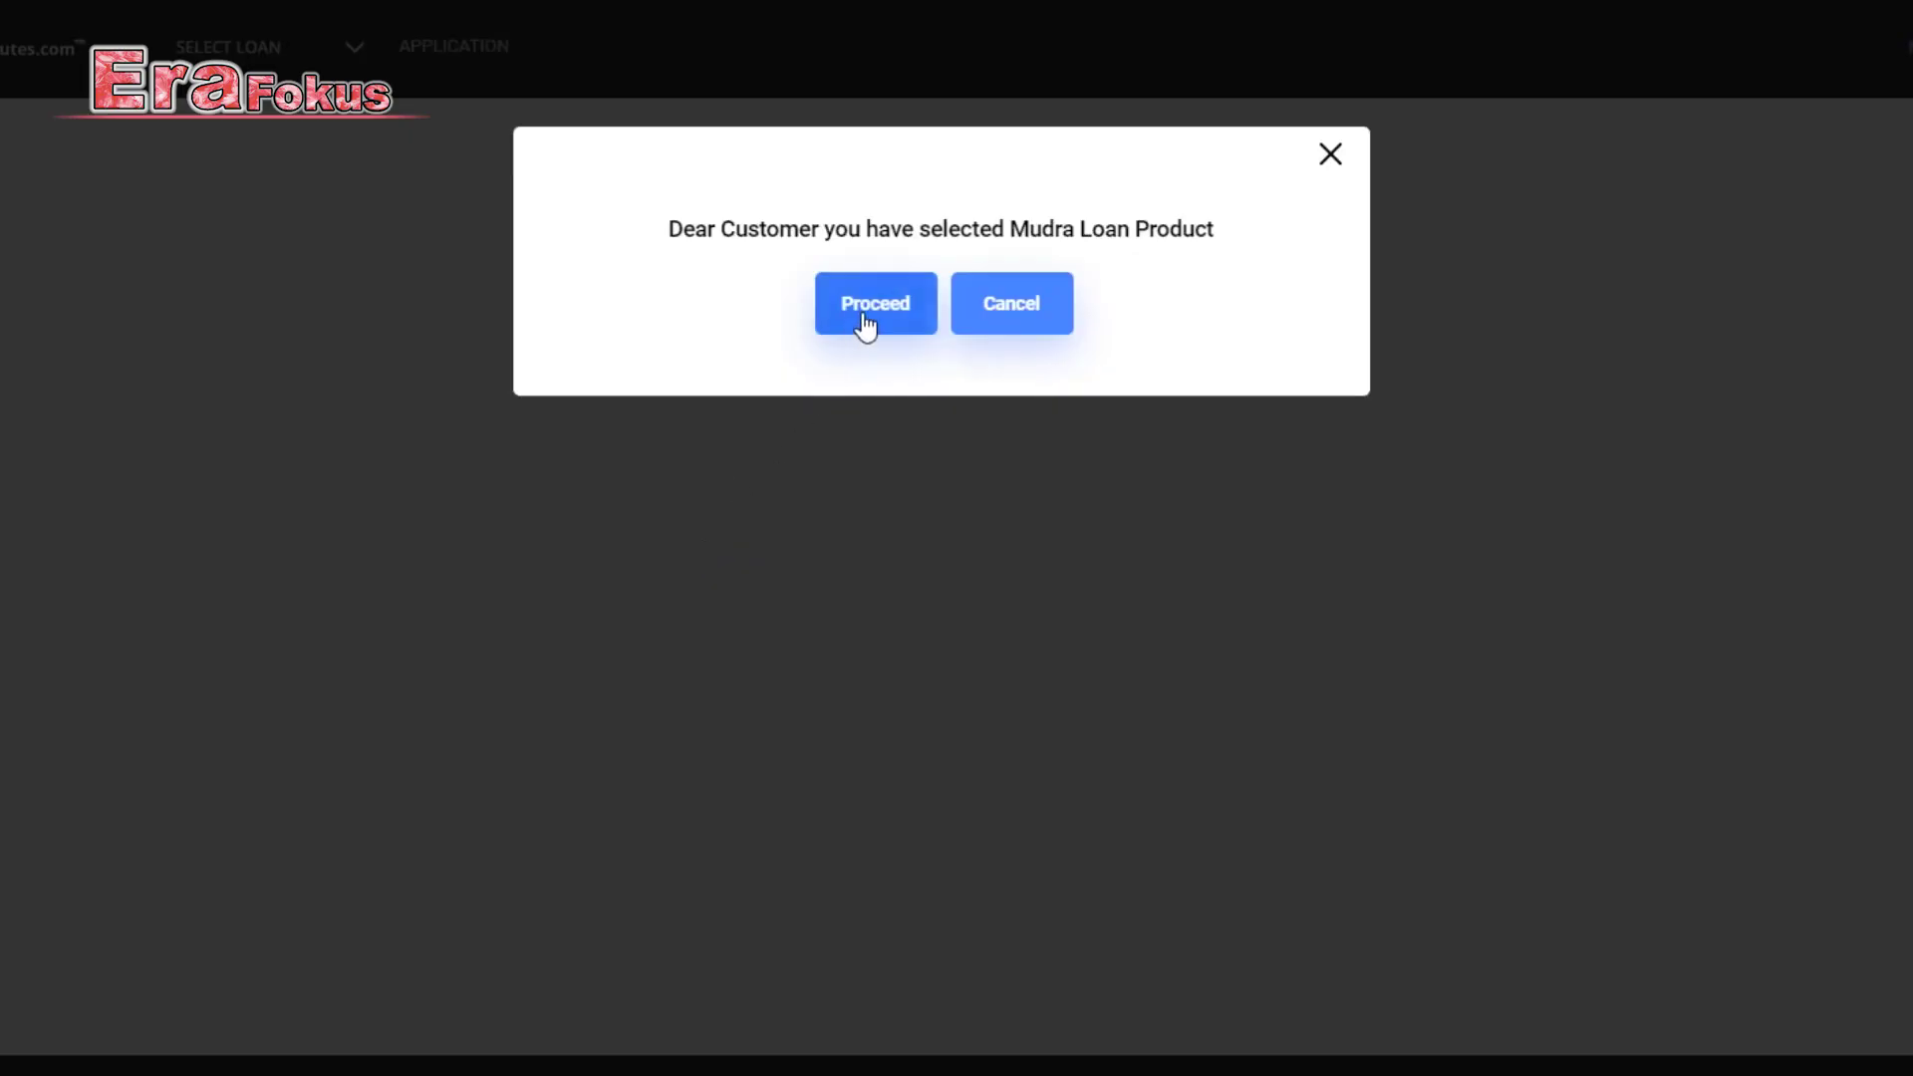
click(865, 324)
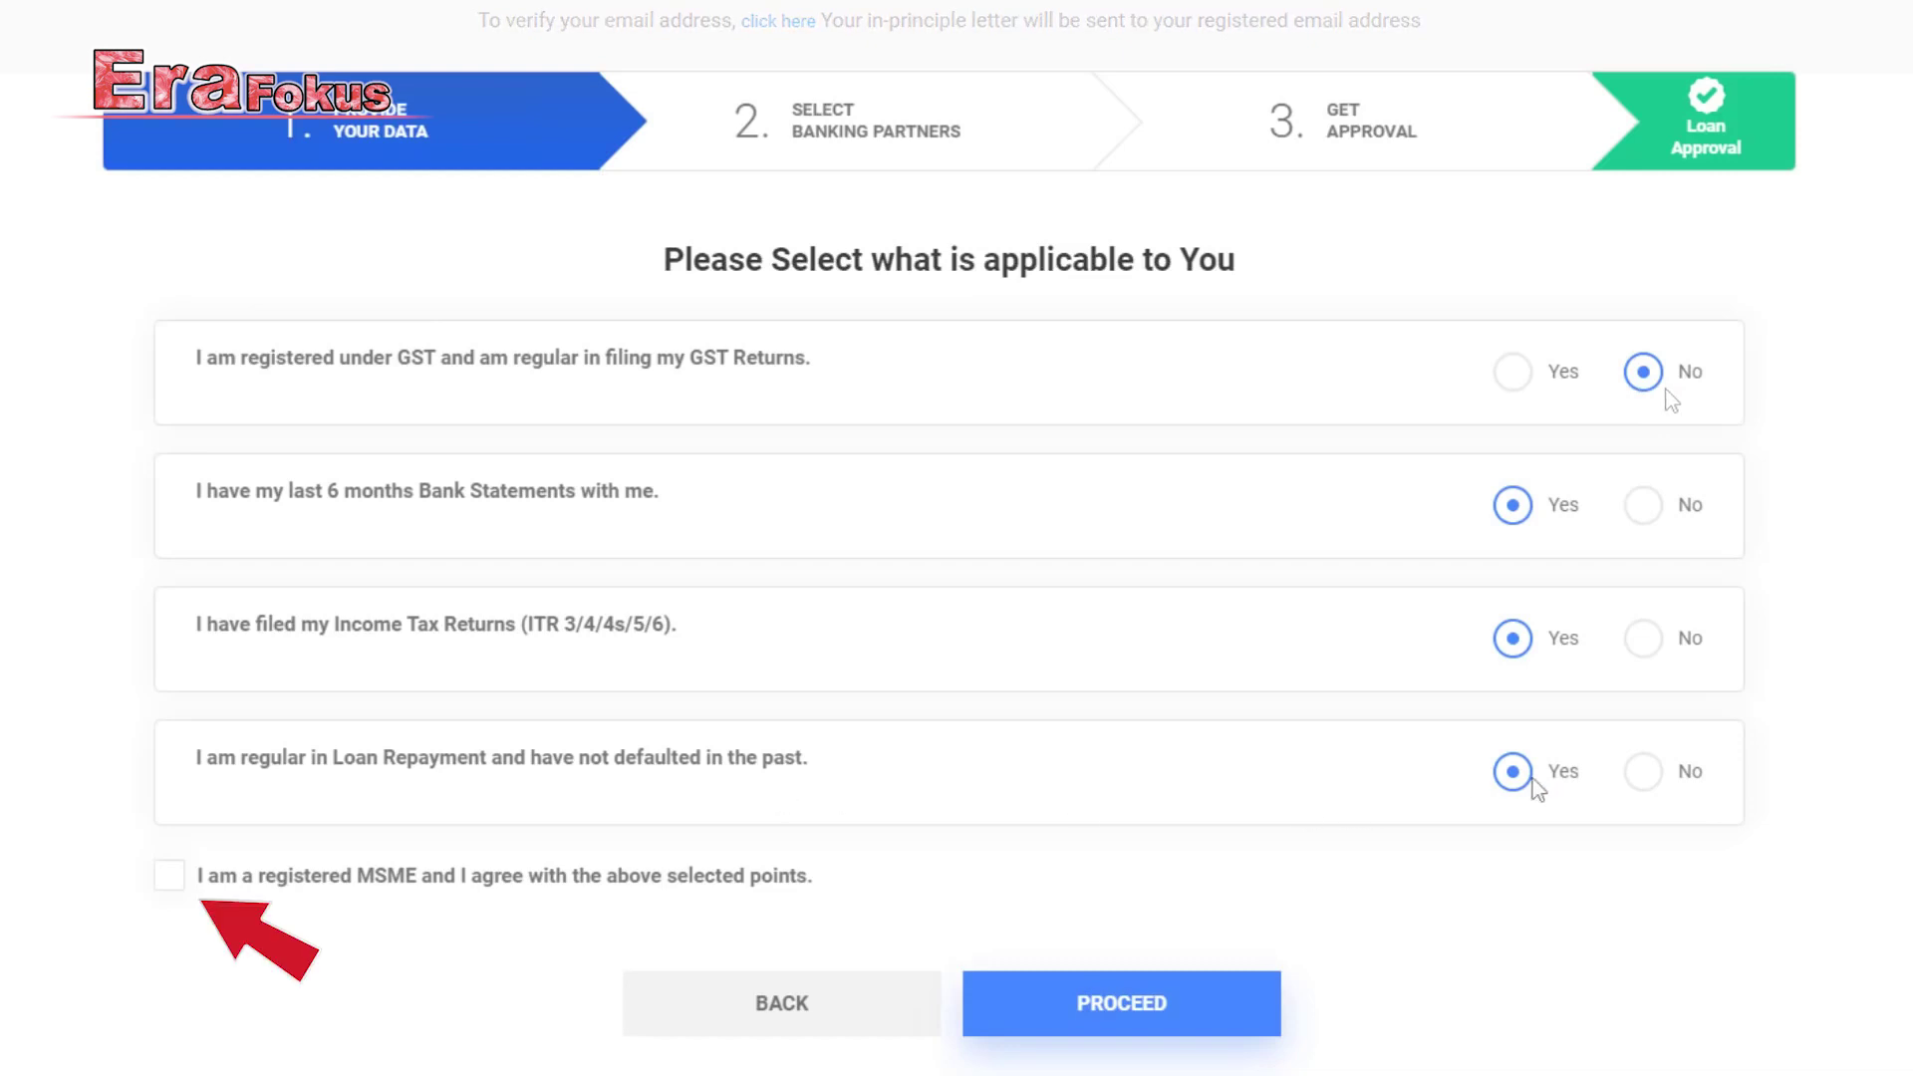
Declare registered MSME status, submit the eligibility answers, and accept the Consent & Undertaking terms.
click(169, 874)
click(1144, 1003)
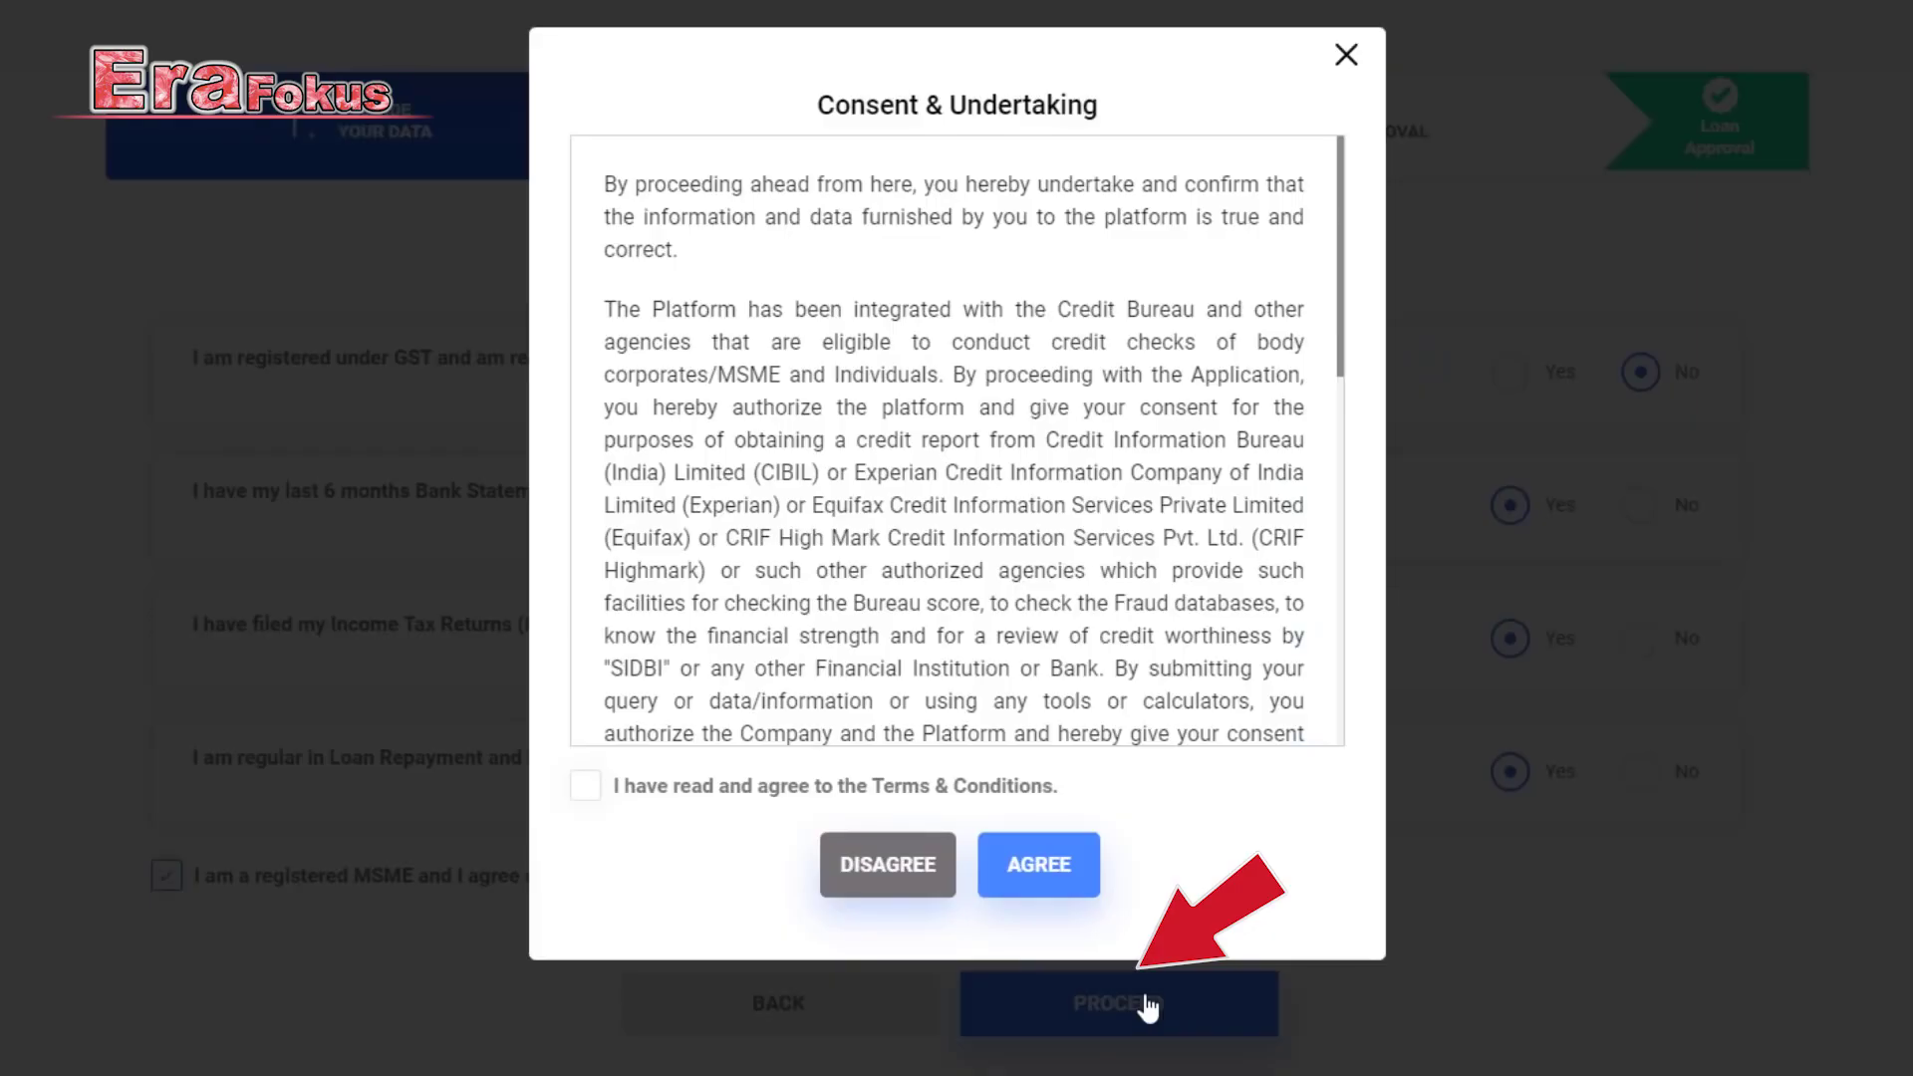
scroll(881, 485, down, 4)
scroll(881, 485, down, 4)
scroll(865, 390, up, 8)
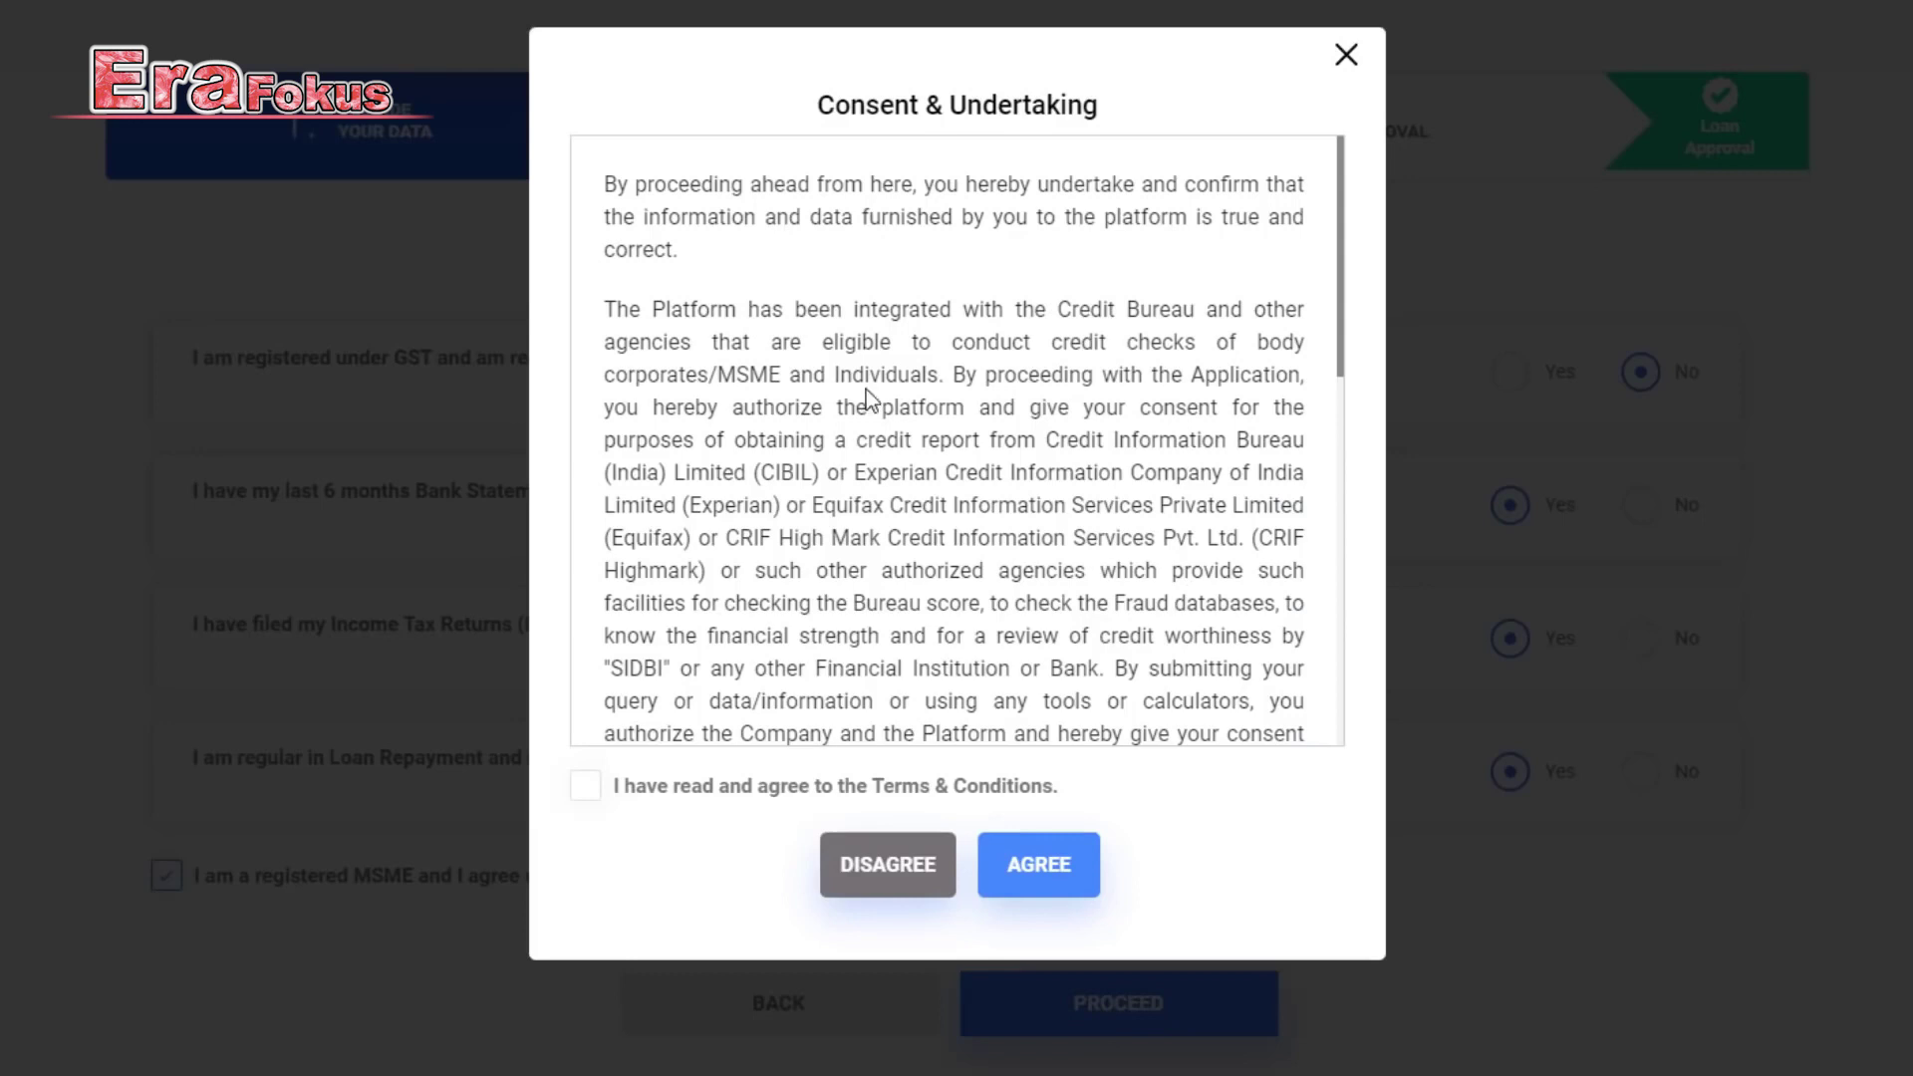
scroll(865, 391, down, 9)
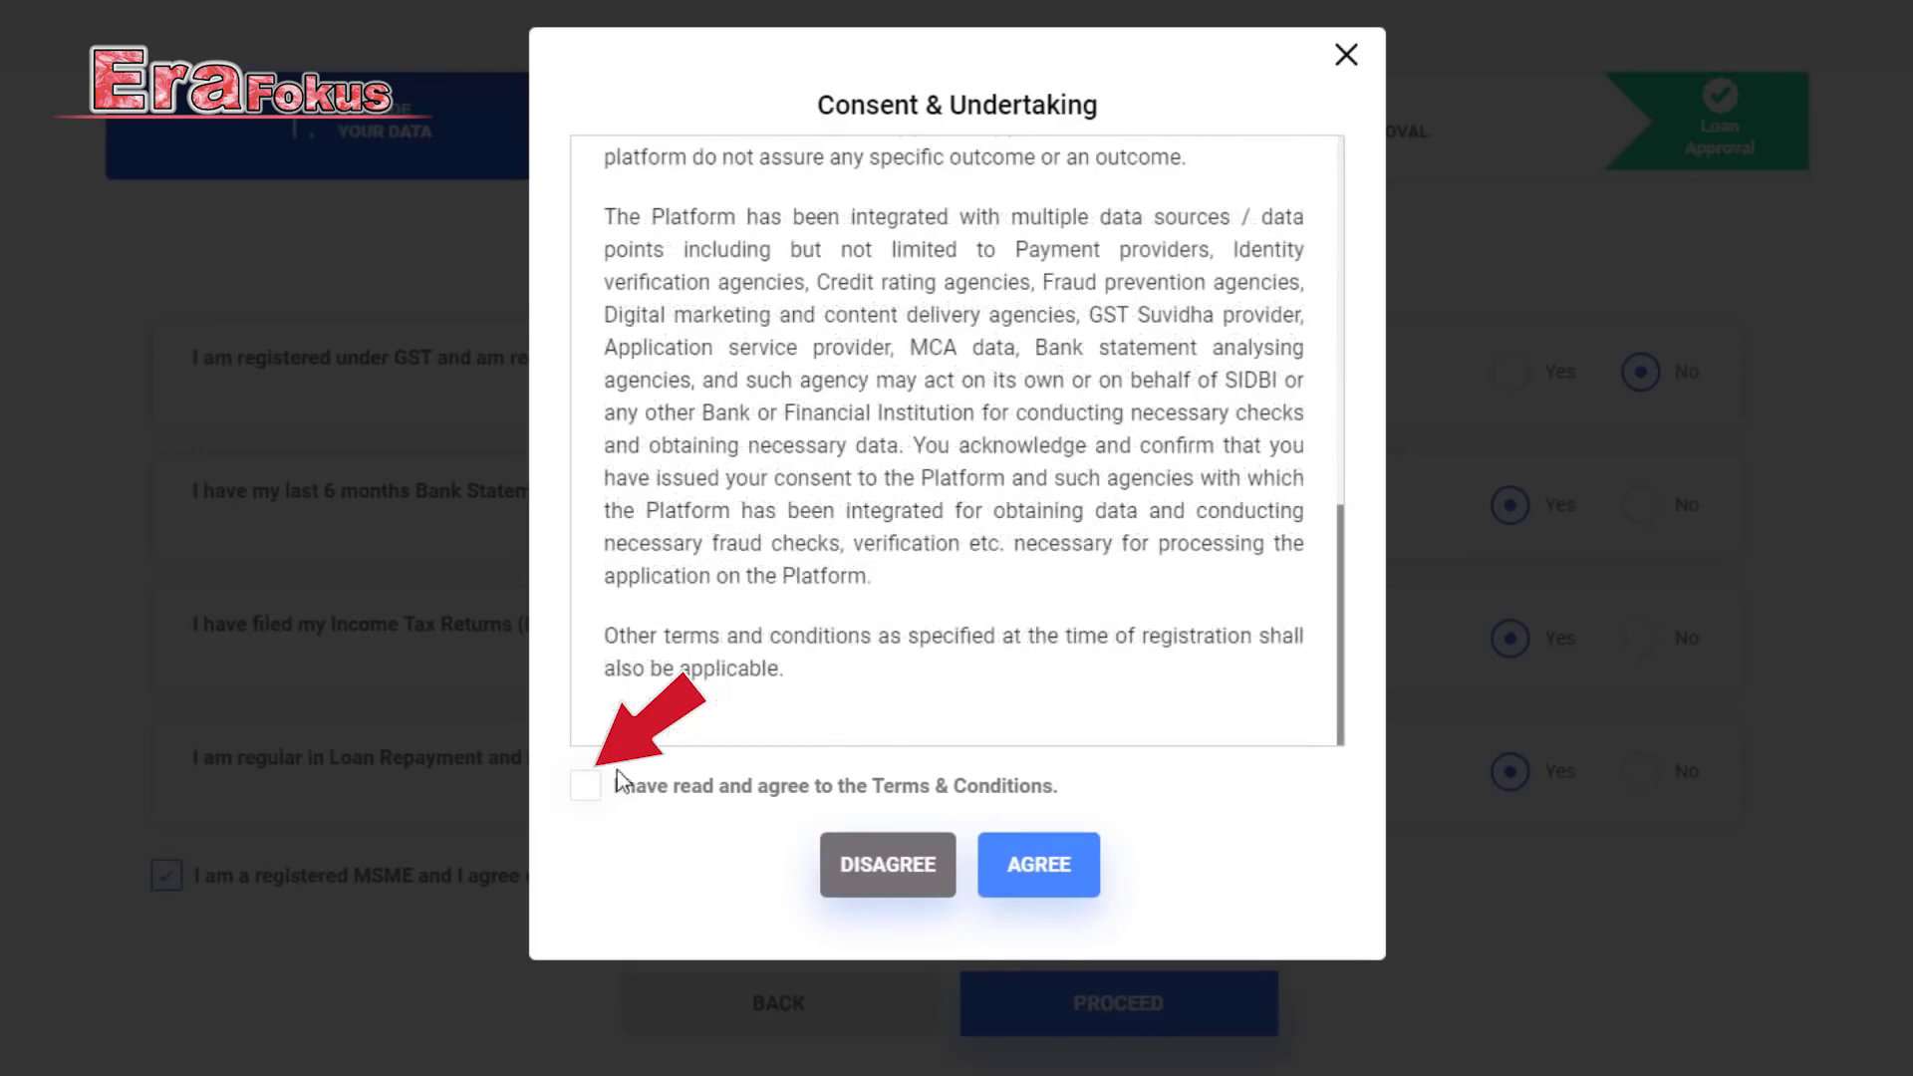
click(587, 787)
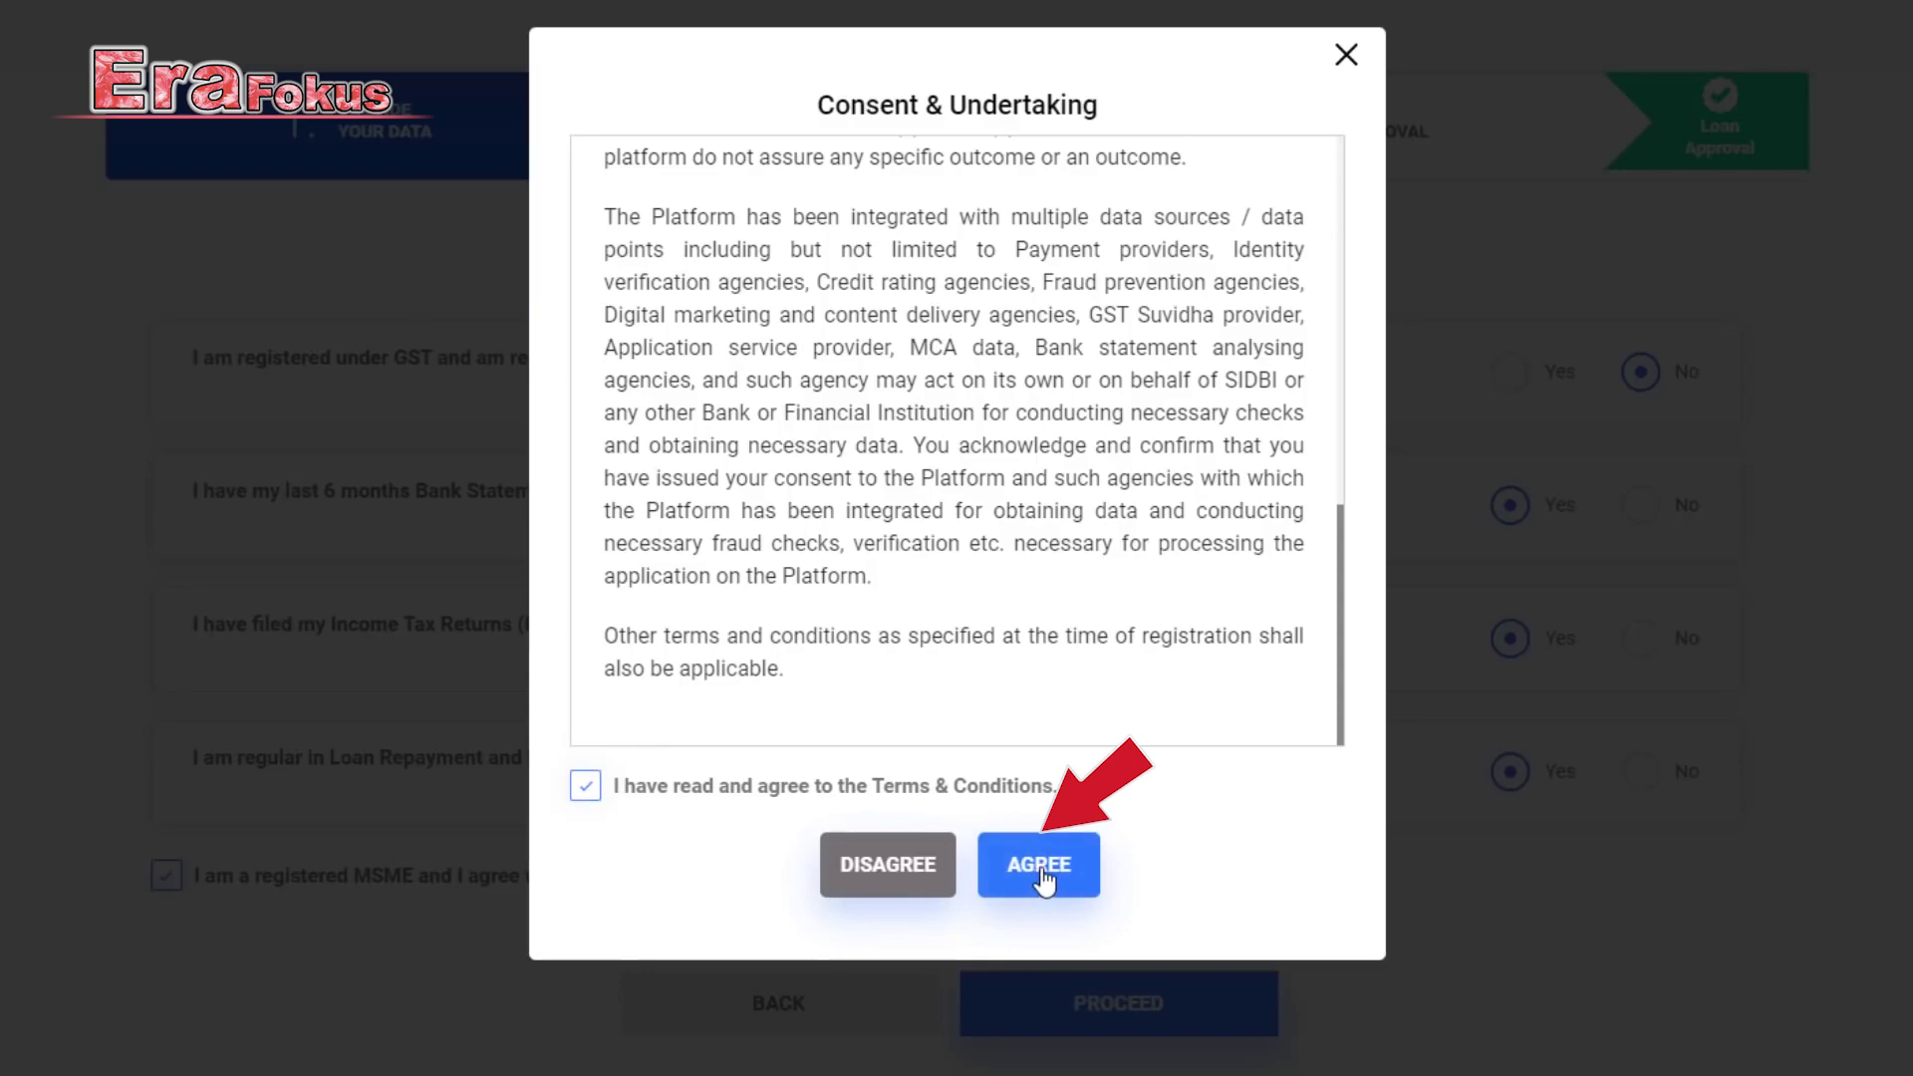
click(1037, 884)
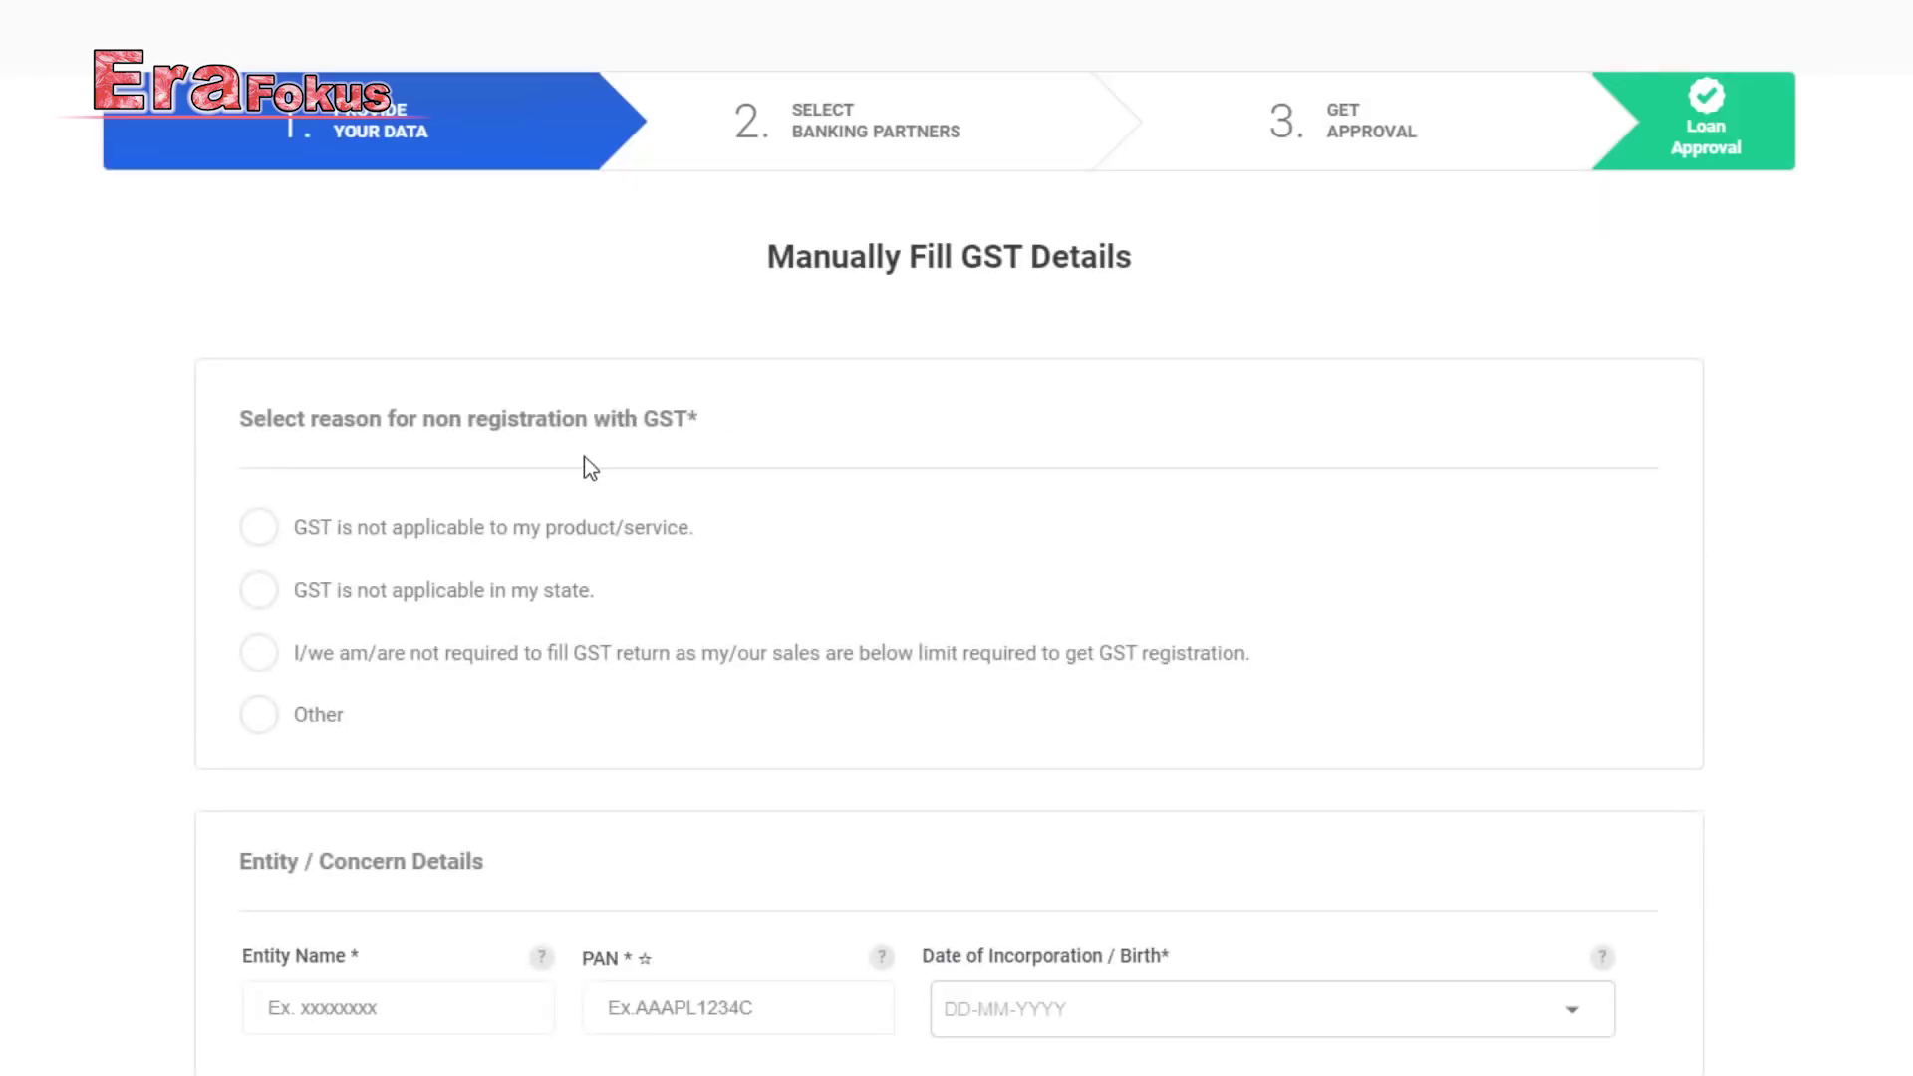
Select 'not required to file GST return' (sales below limit) as the non-registration reason.
scroll(584, 457, down, 2)
scroll(483, 415, up, 1)
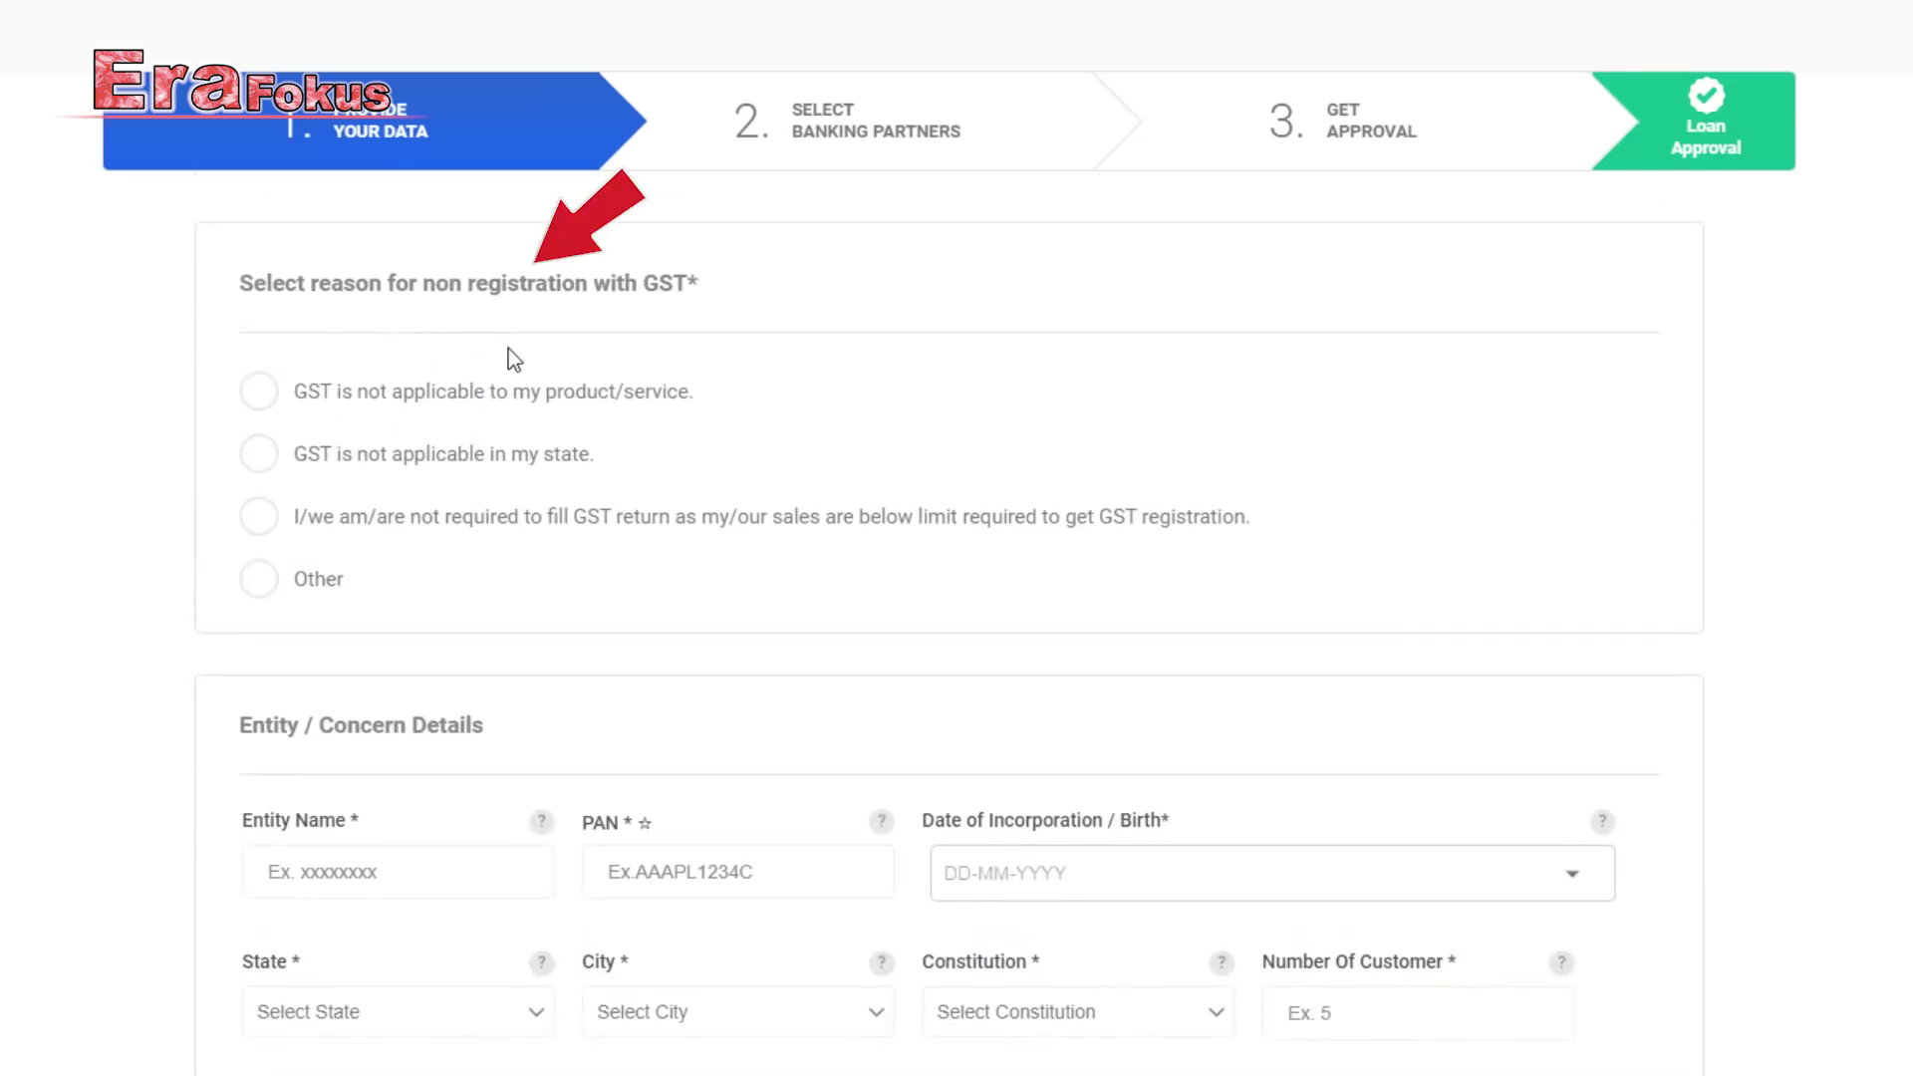
click(259, 518)
scroll(602, 538, down, 5)
scroll(602, 536, up, 1)
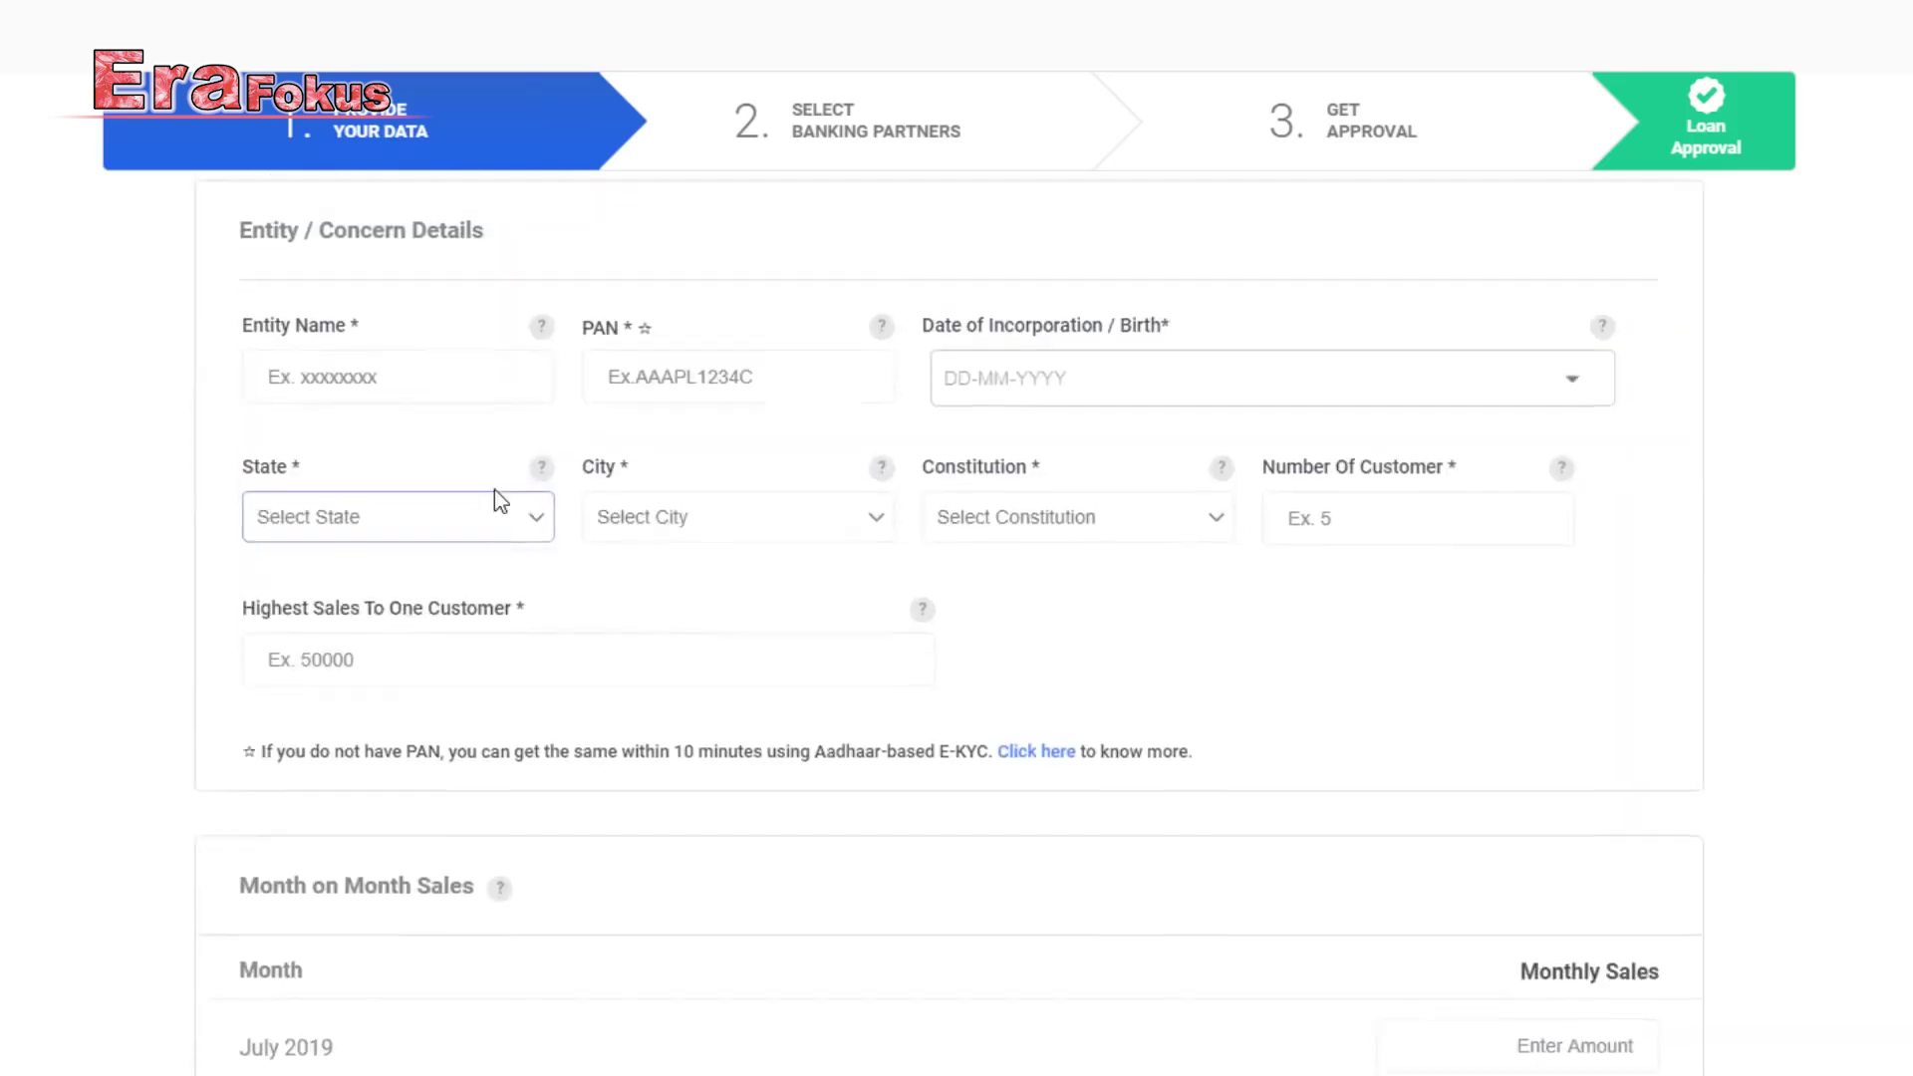
Go through the Entity Name, PAN and date of incorporation fields.
click(399, 481)
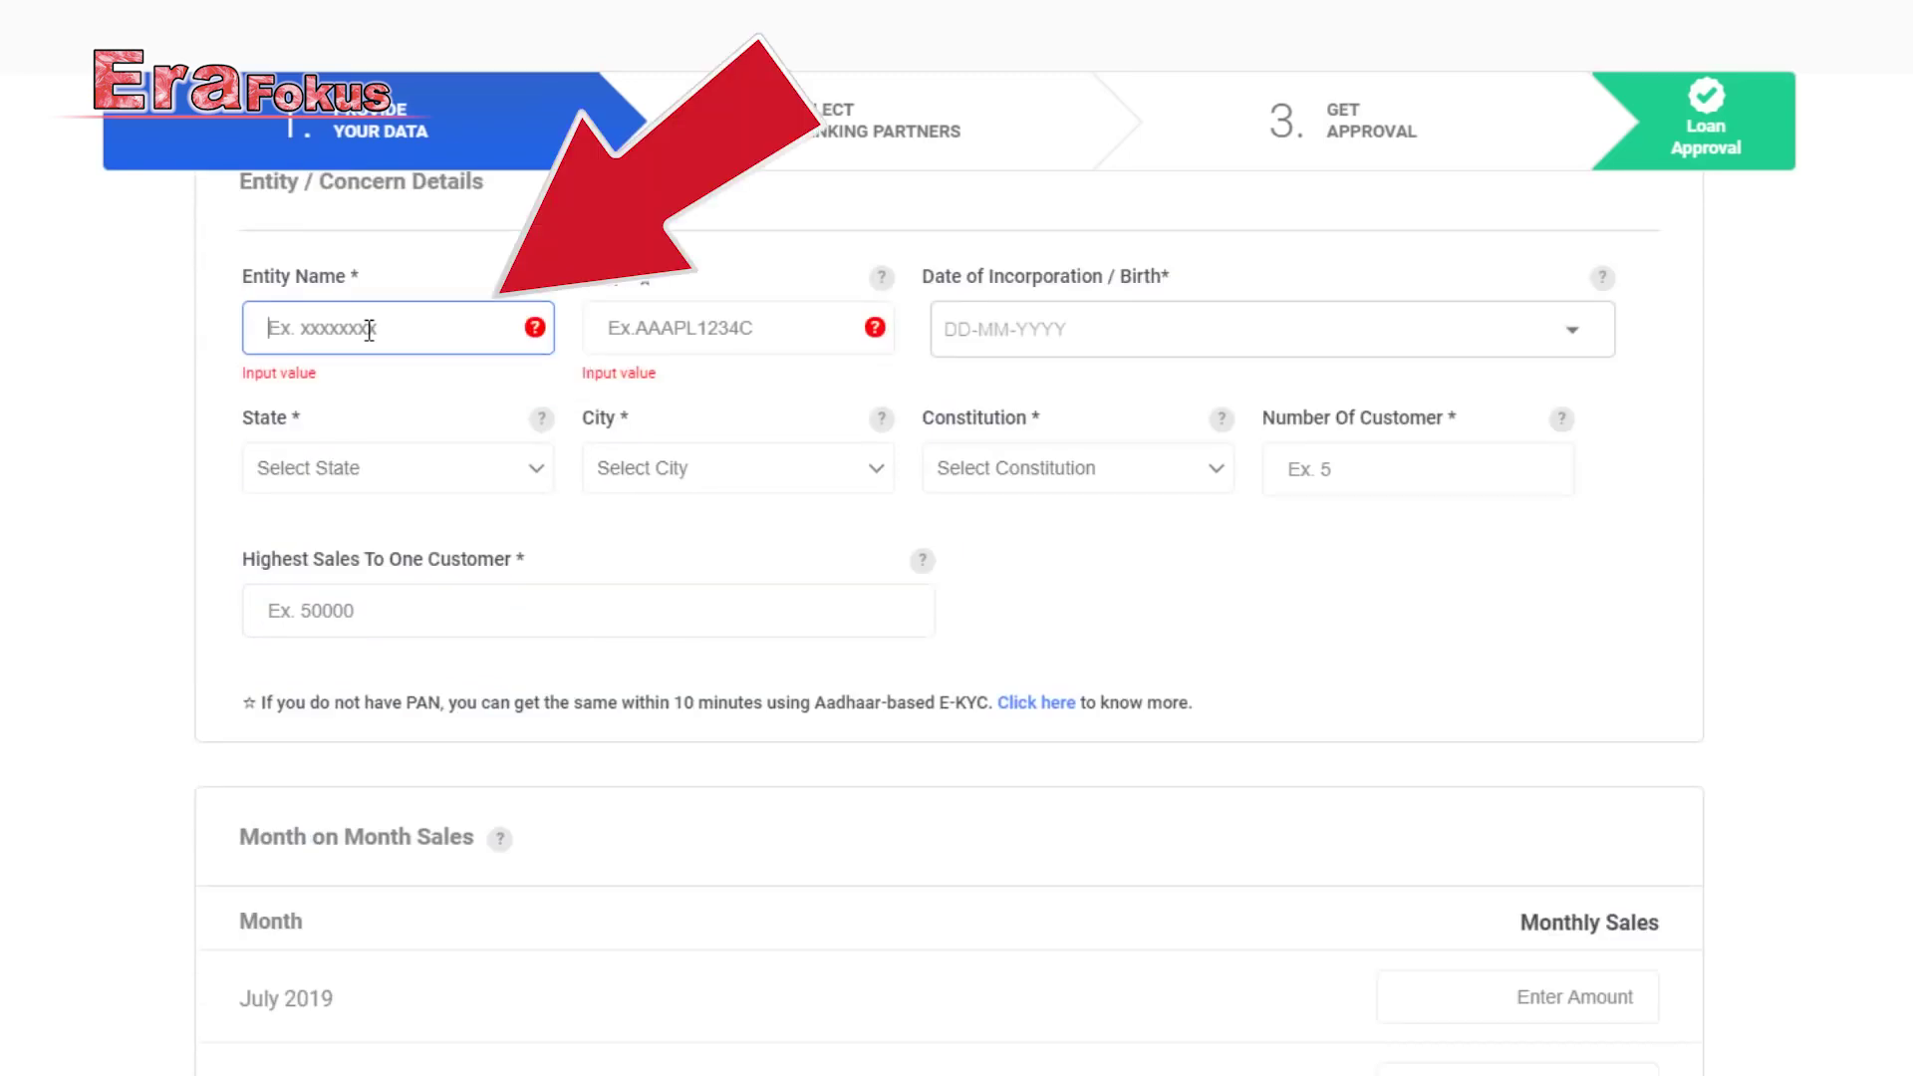
click(643, 325)
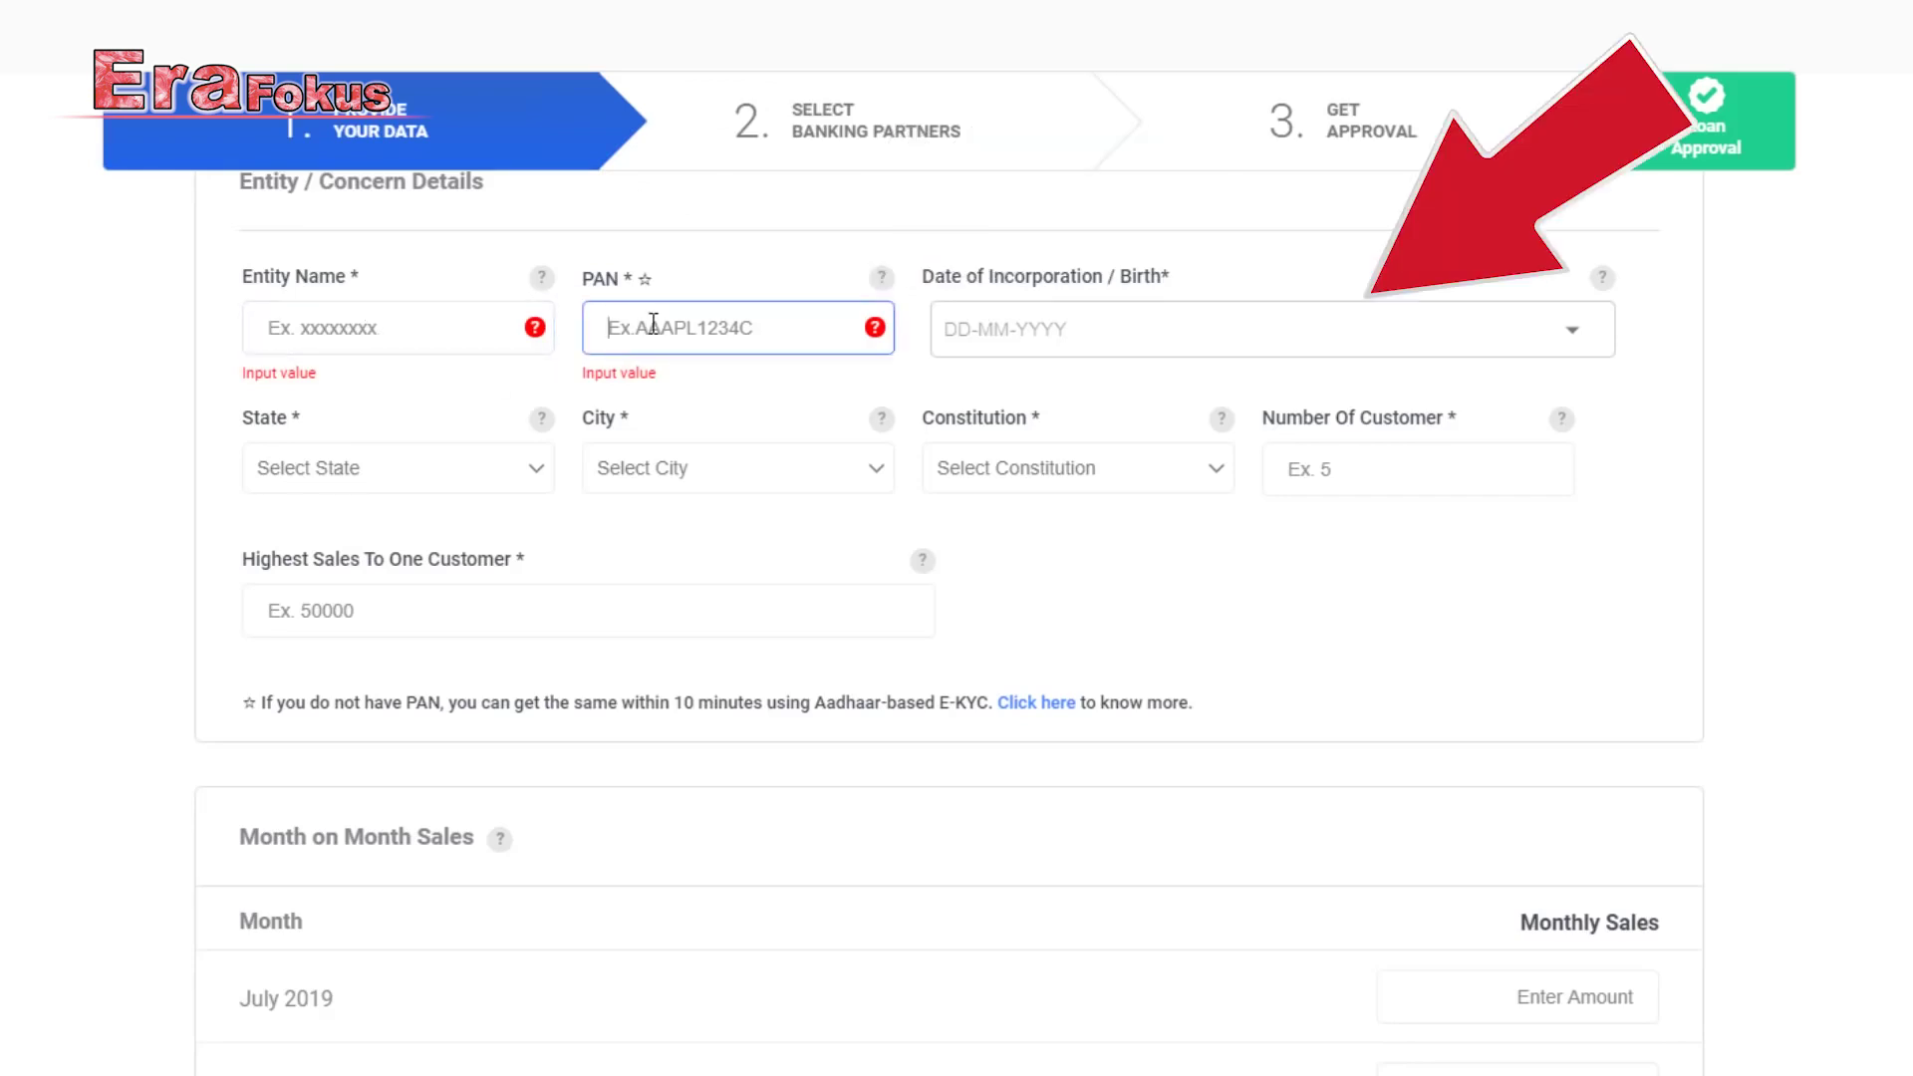
click(1026, 325)
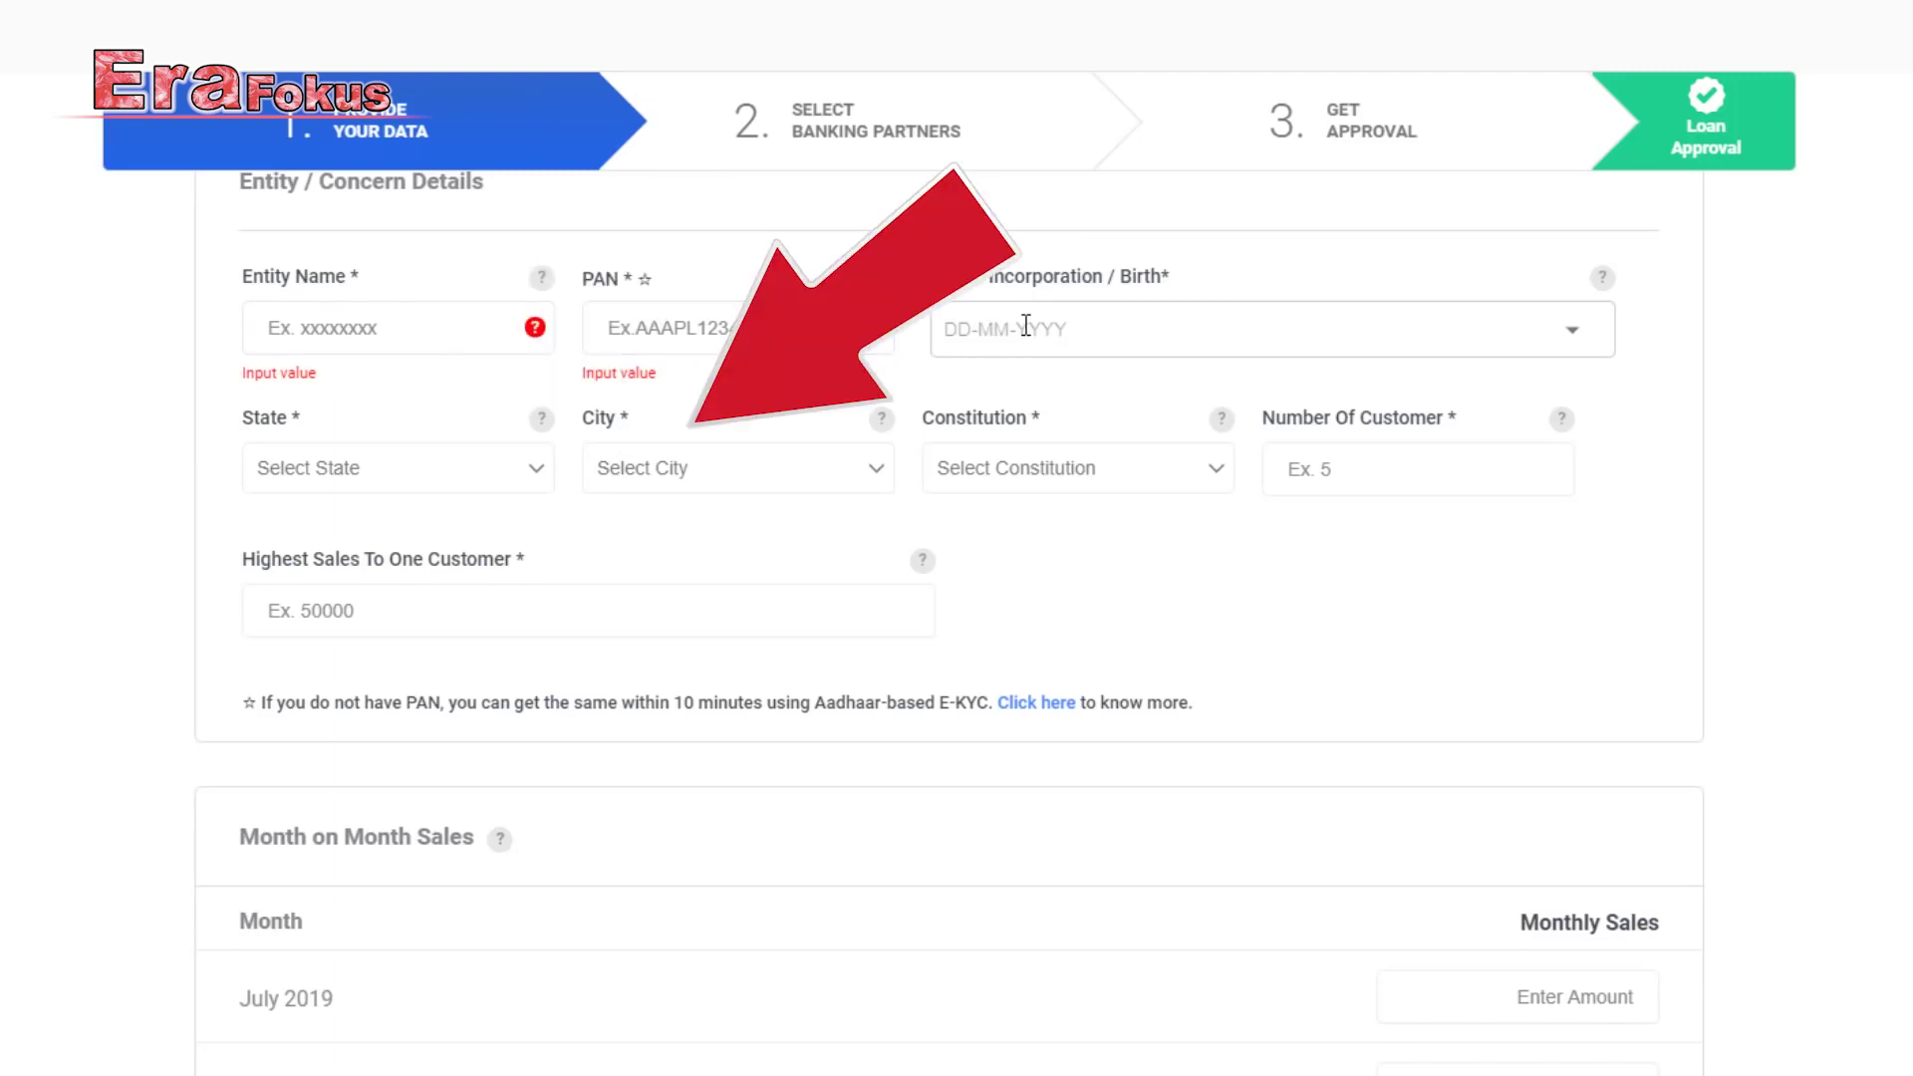
click(431, 315)
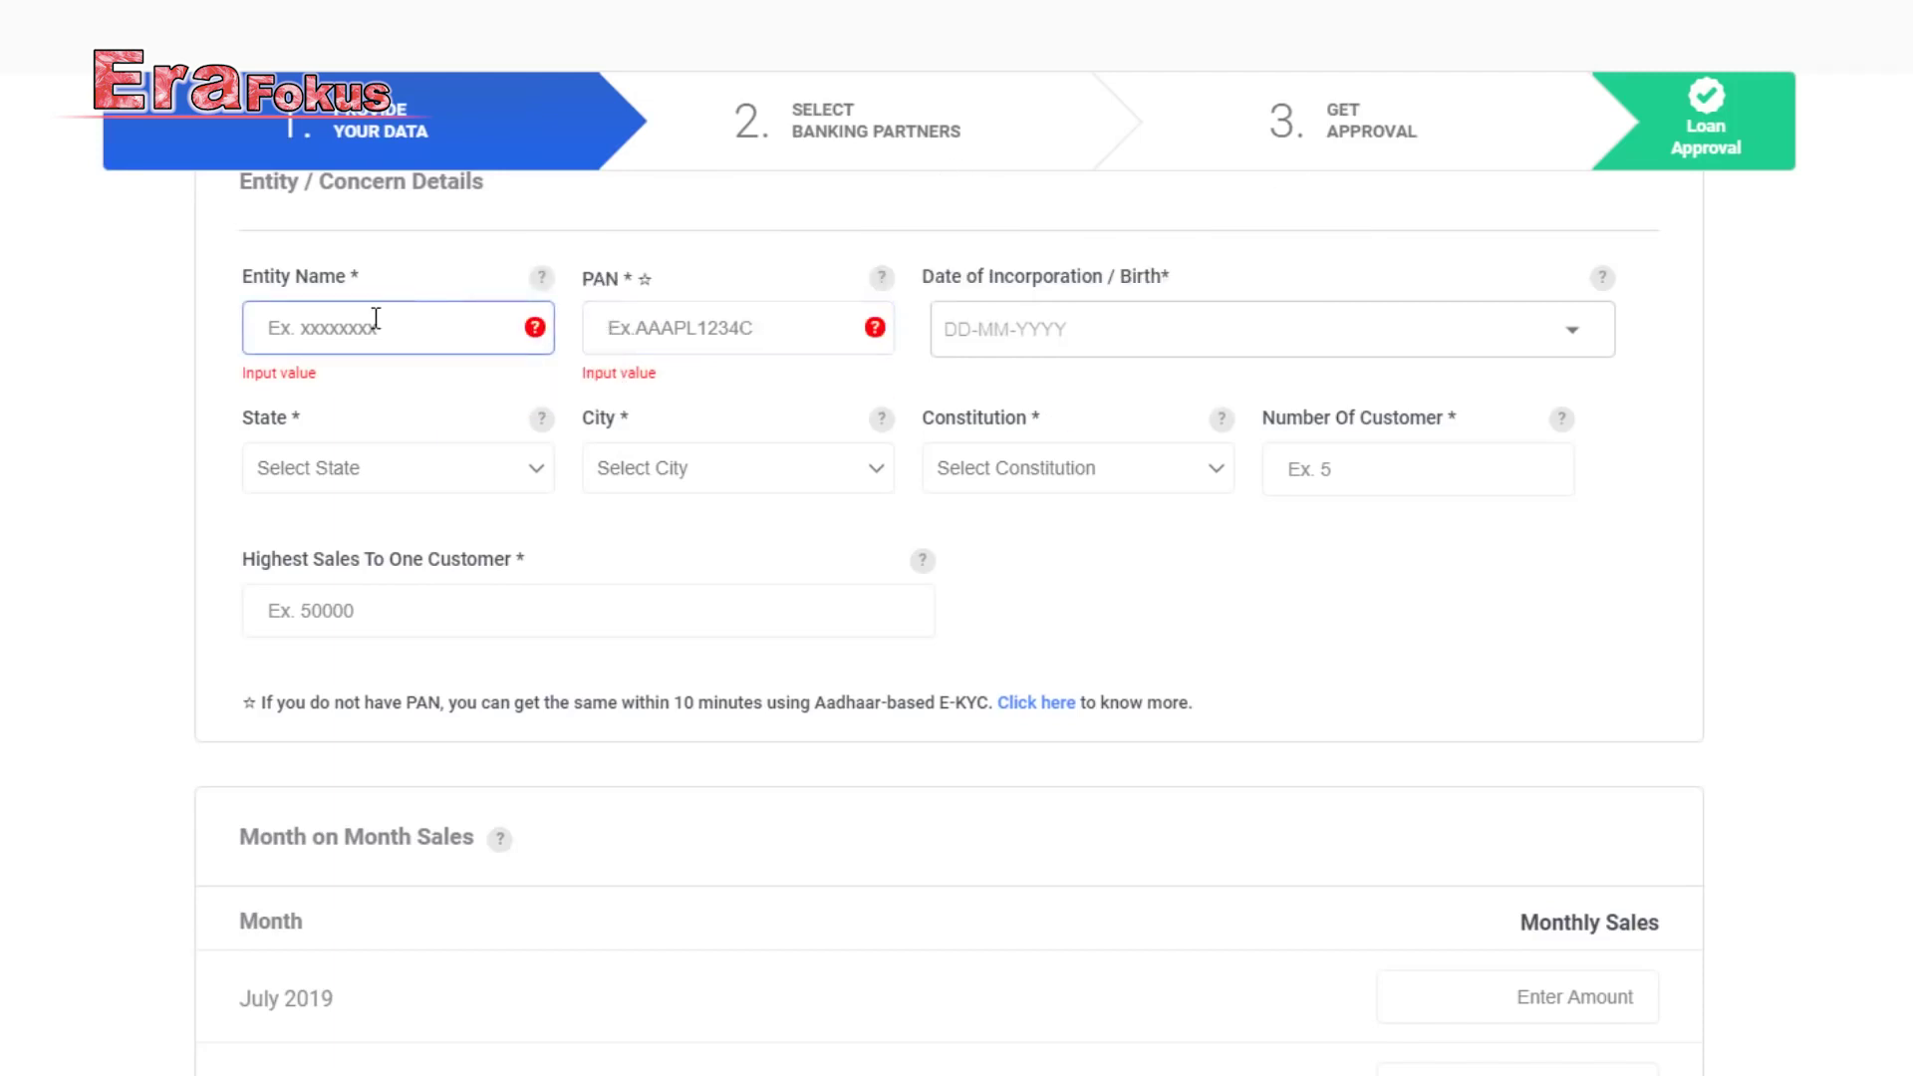
click(620, 324)
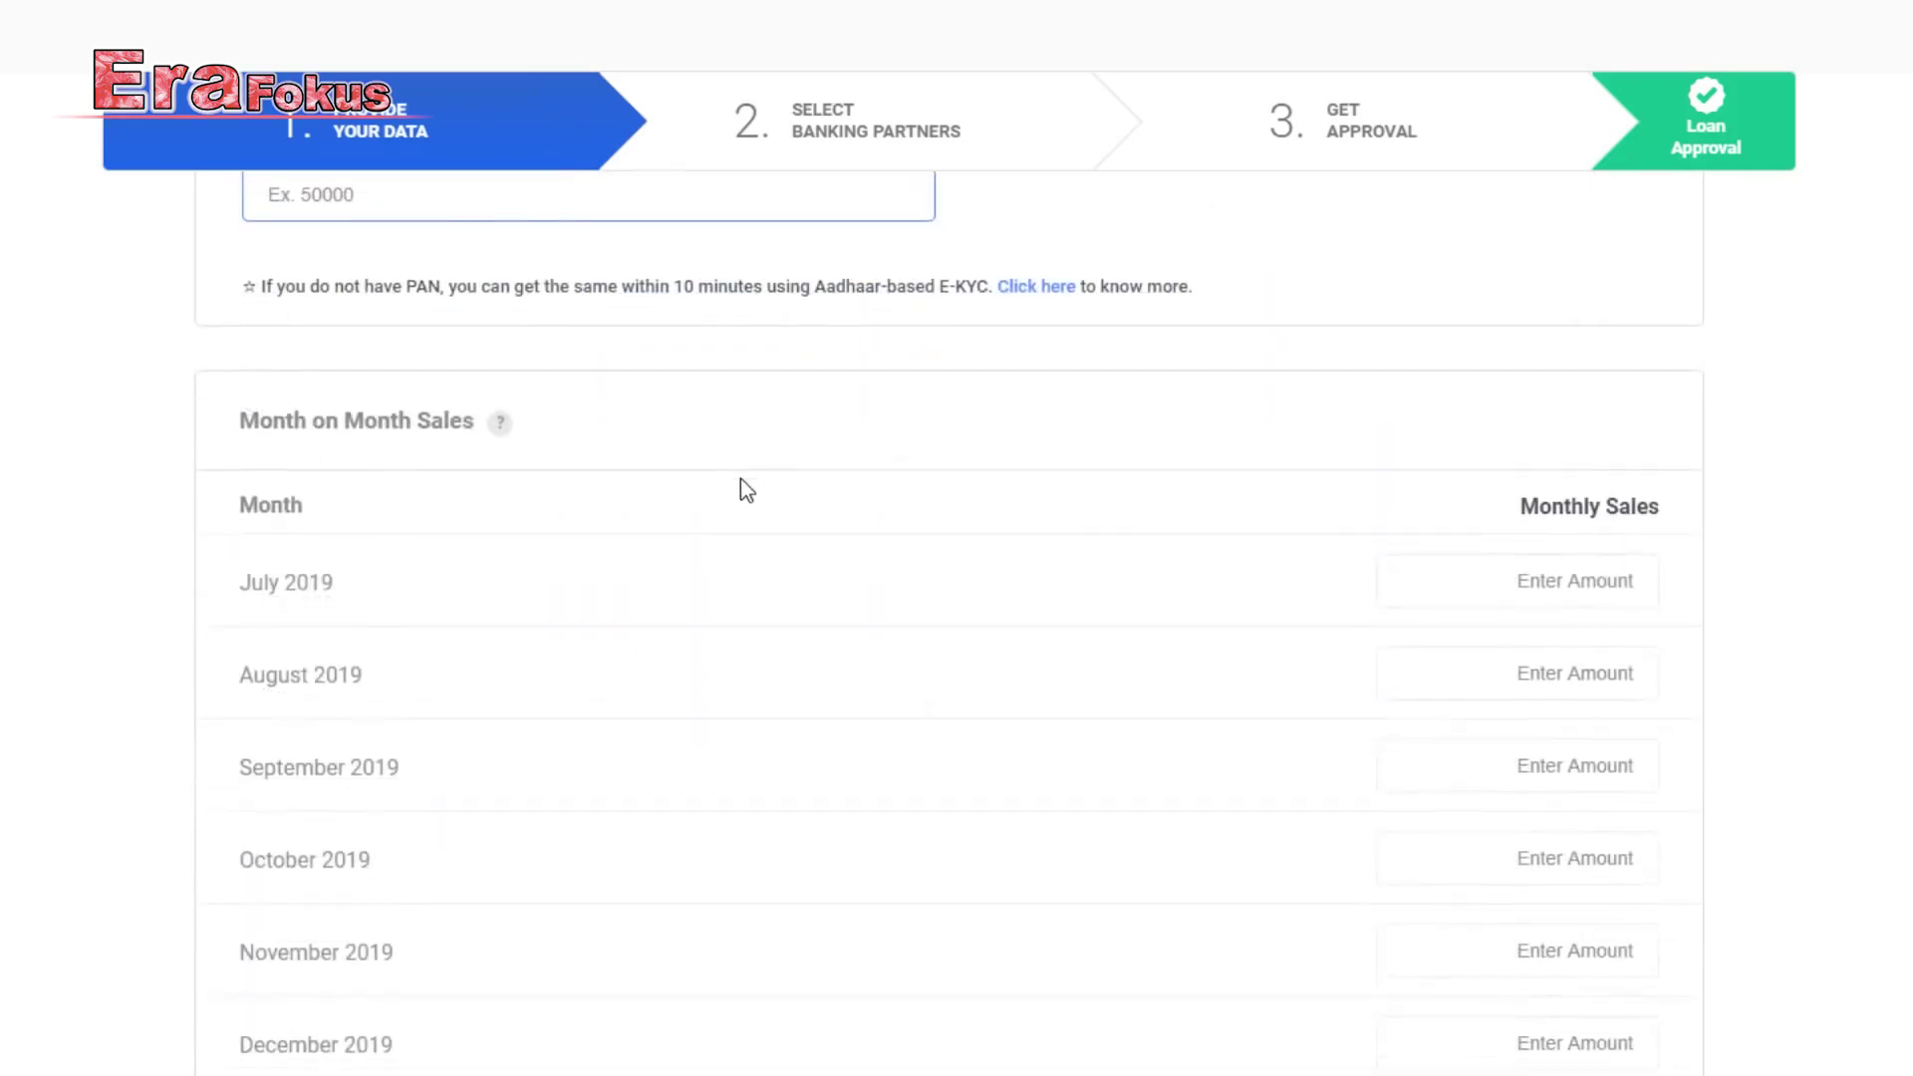
Enter monthly sales from July 2019 to June 2020, totalling ₹2,88,400, and submit them.
scroll(740, 490, down, 1)
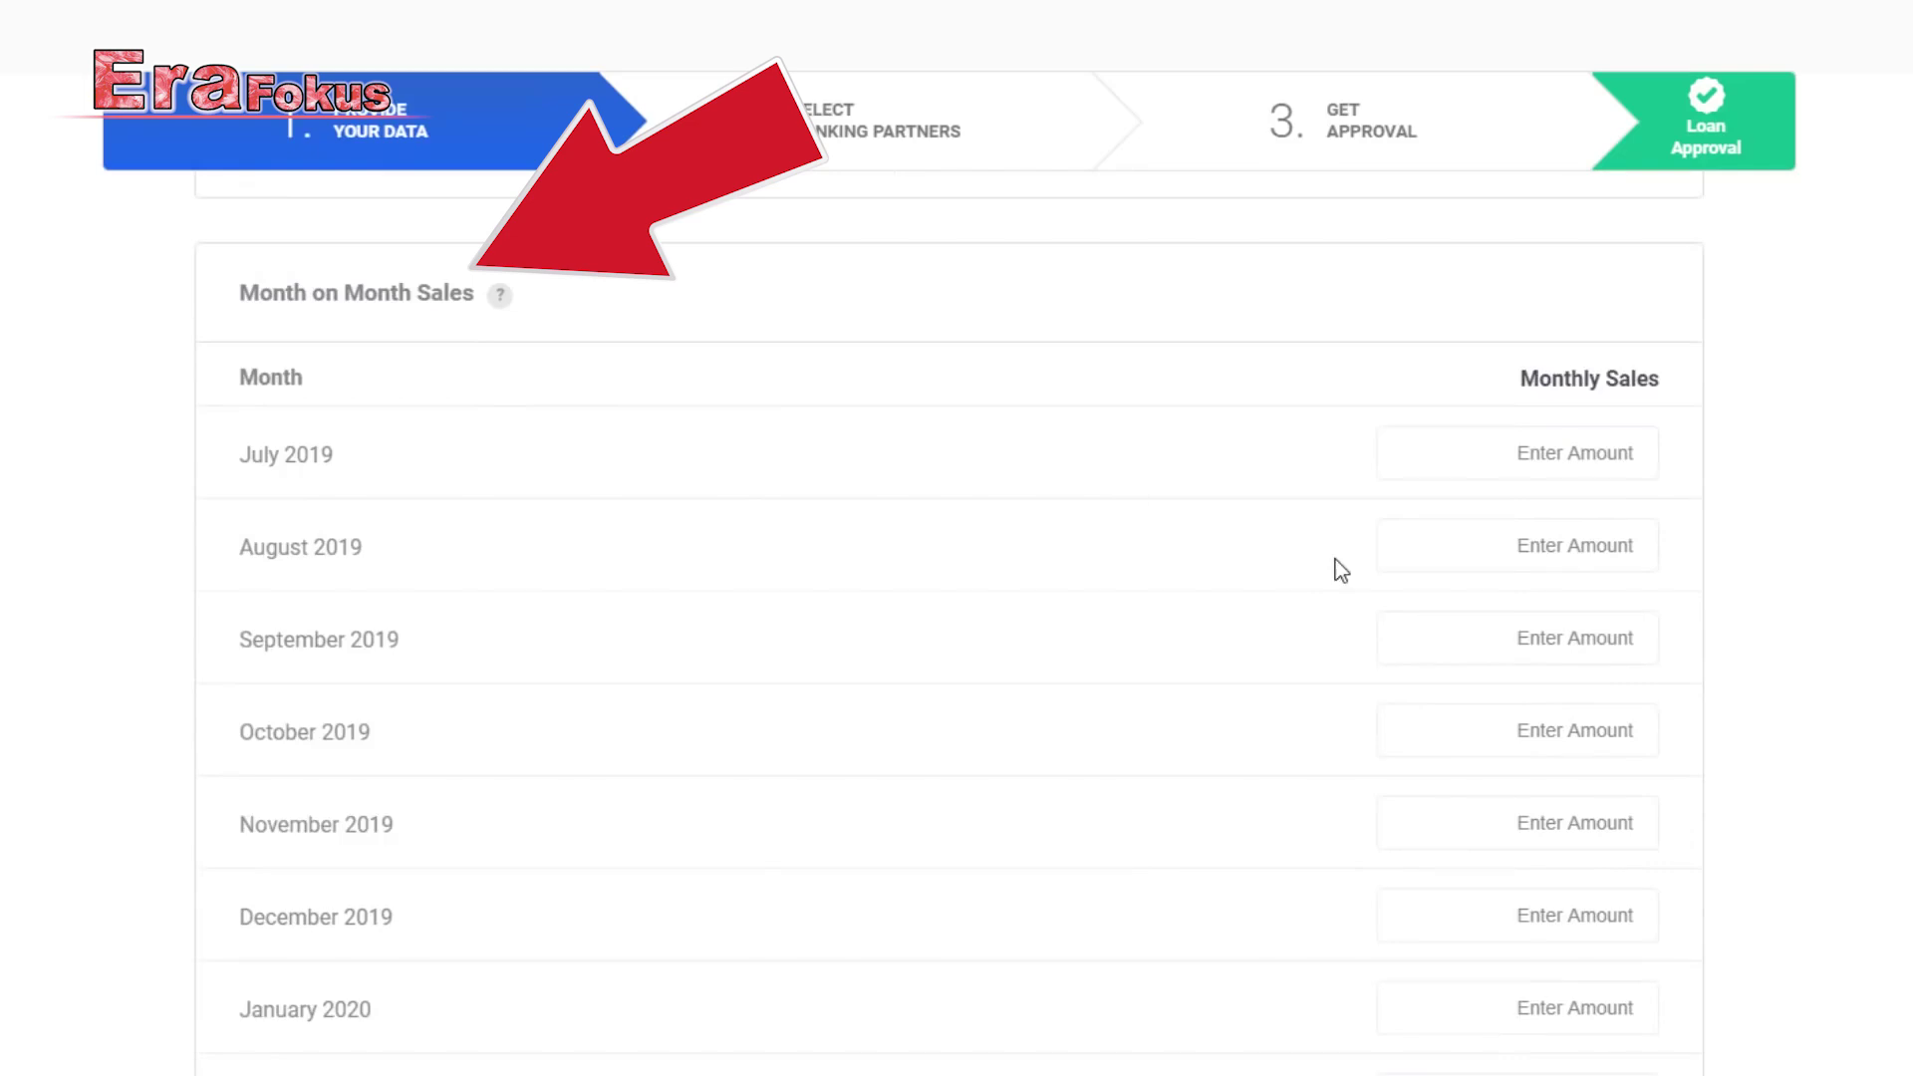
scroll(1340, 568, down, 1)
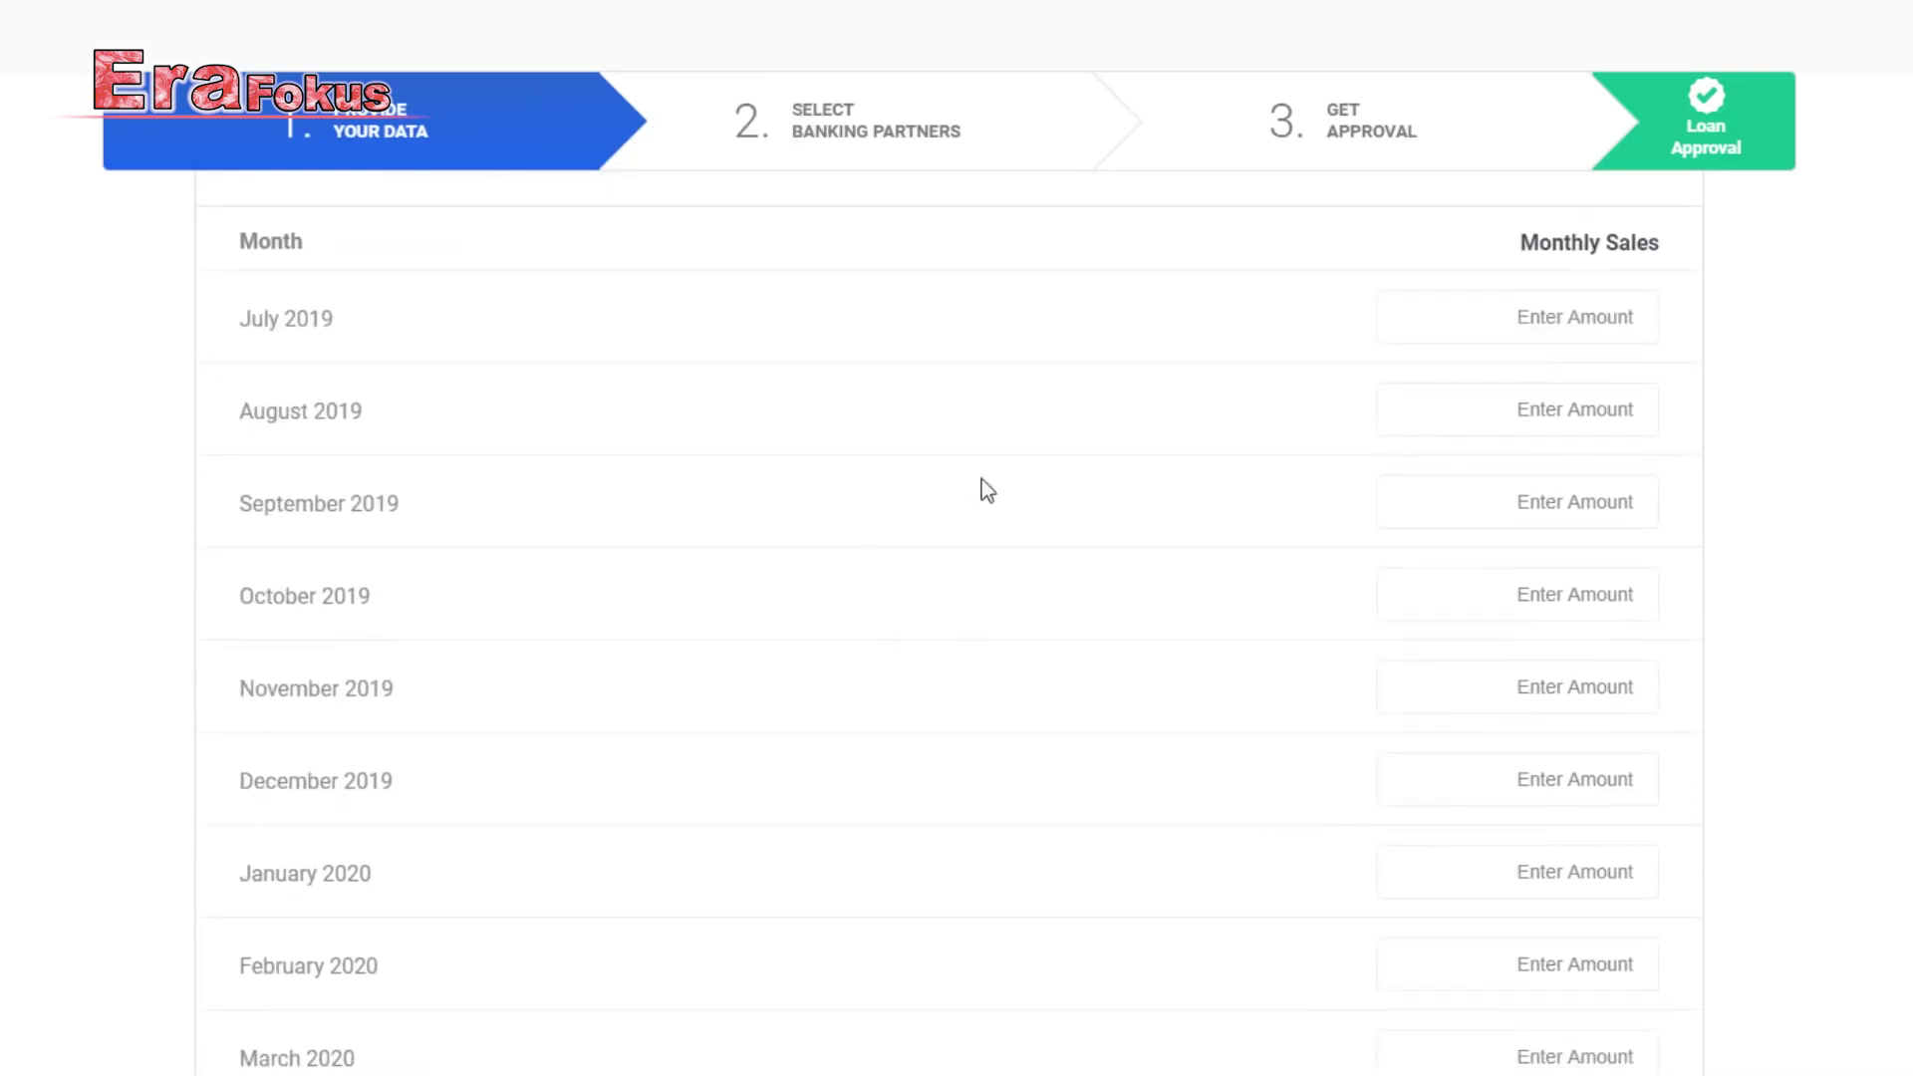
click(1551, 317)
click(1551, 406)
click(1552, 498)
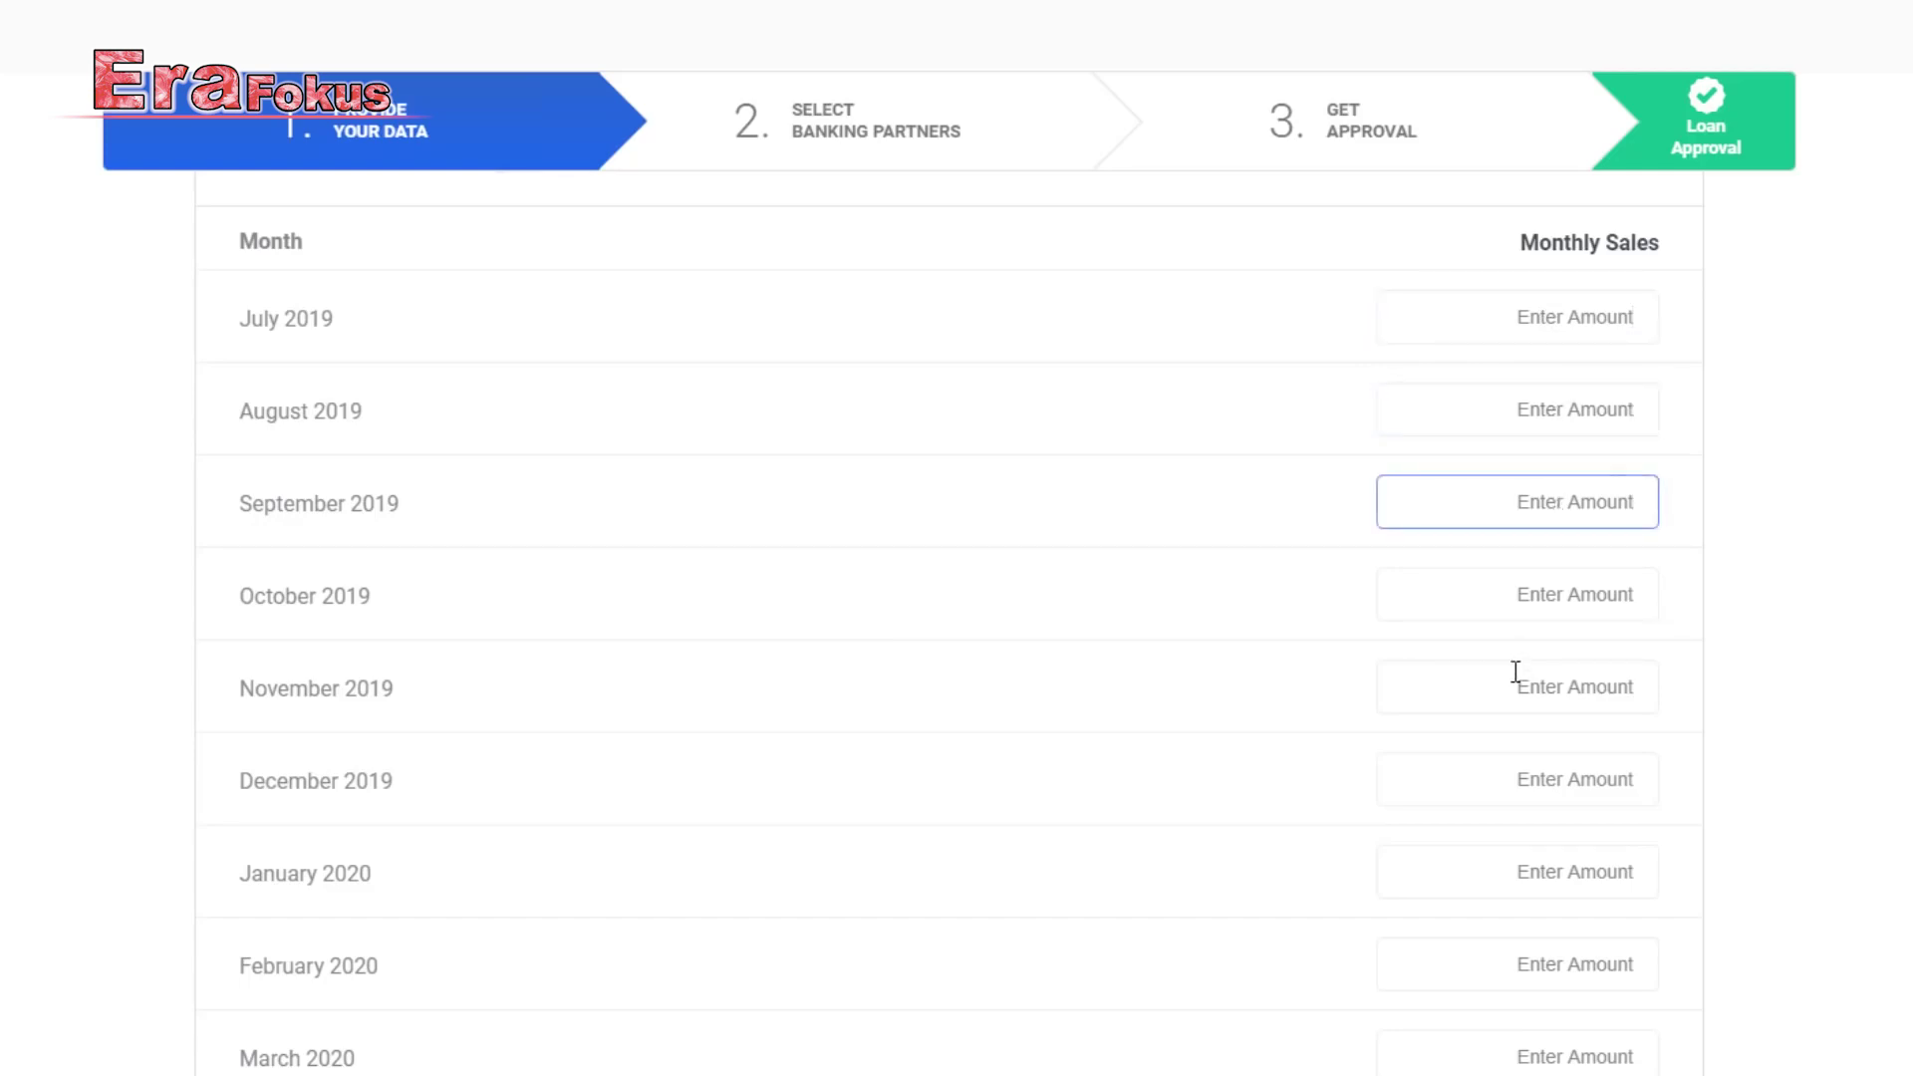
scroll(1510, 678, down, 3)
scroll(1471, 817, down, 1)
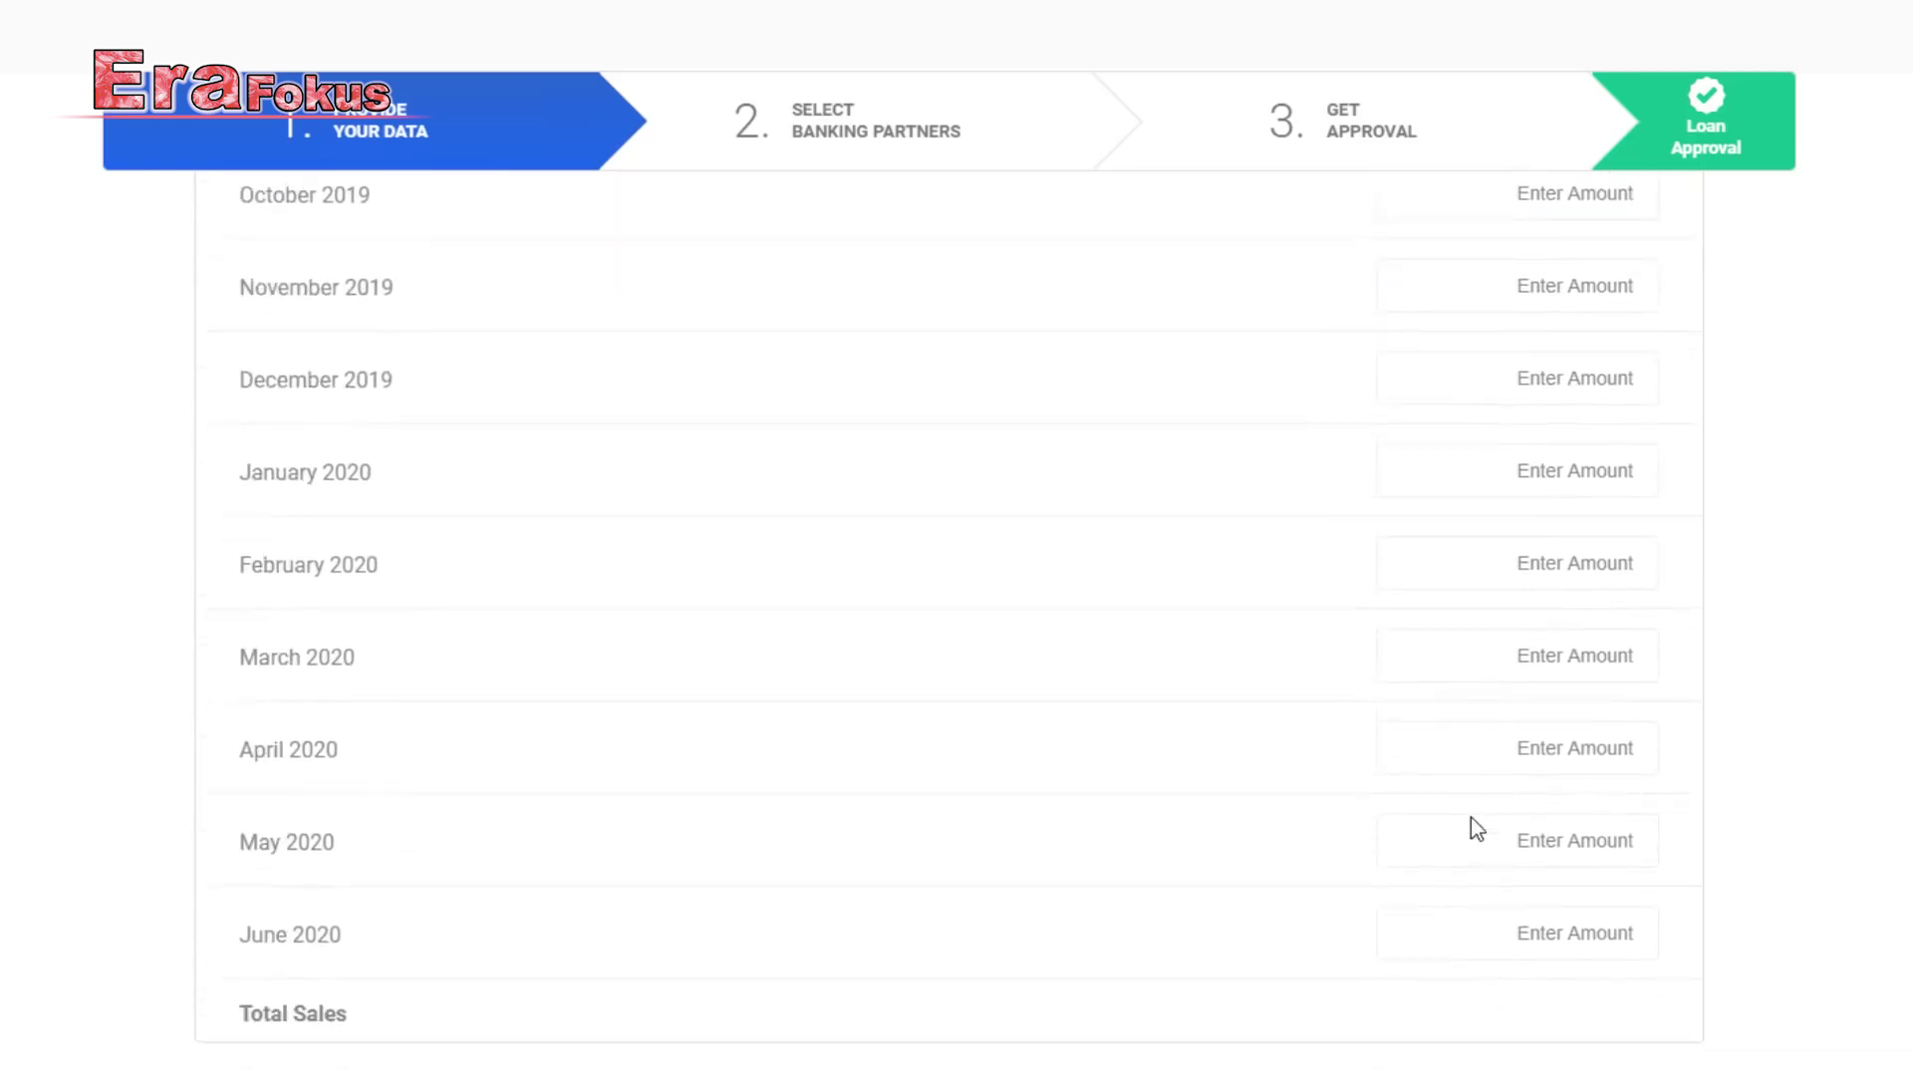
click(1563, 926)
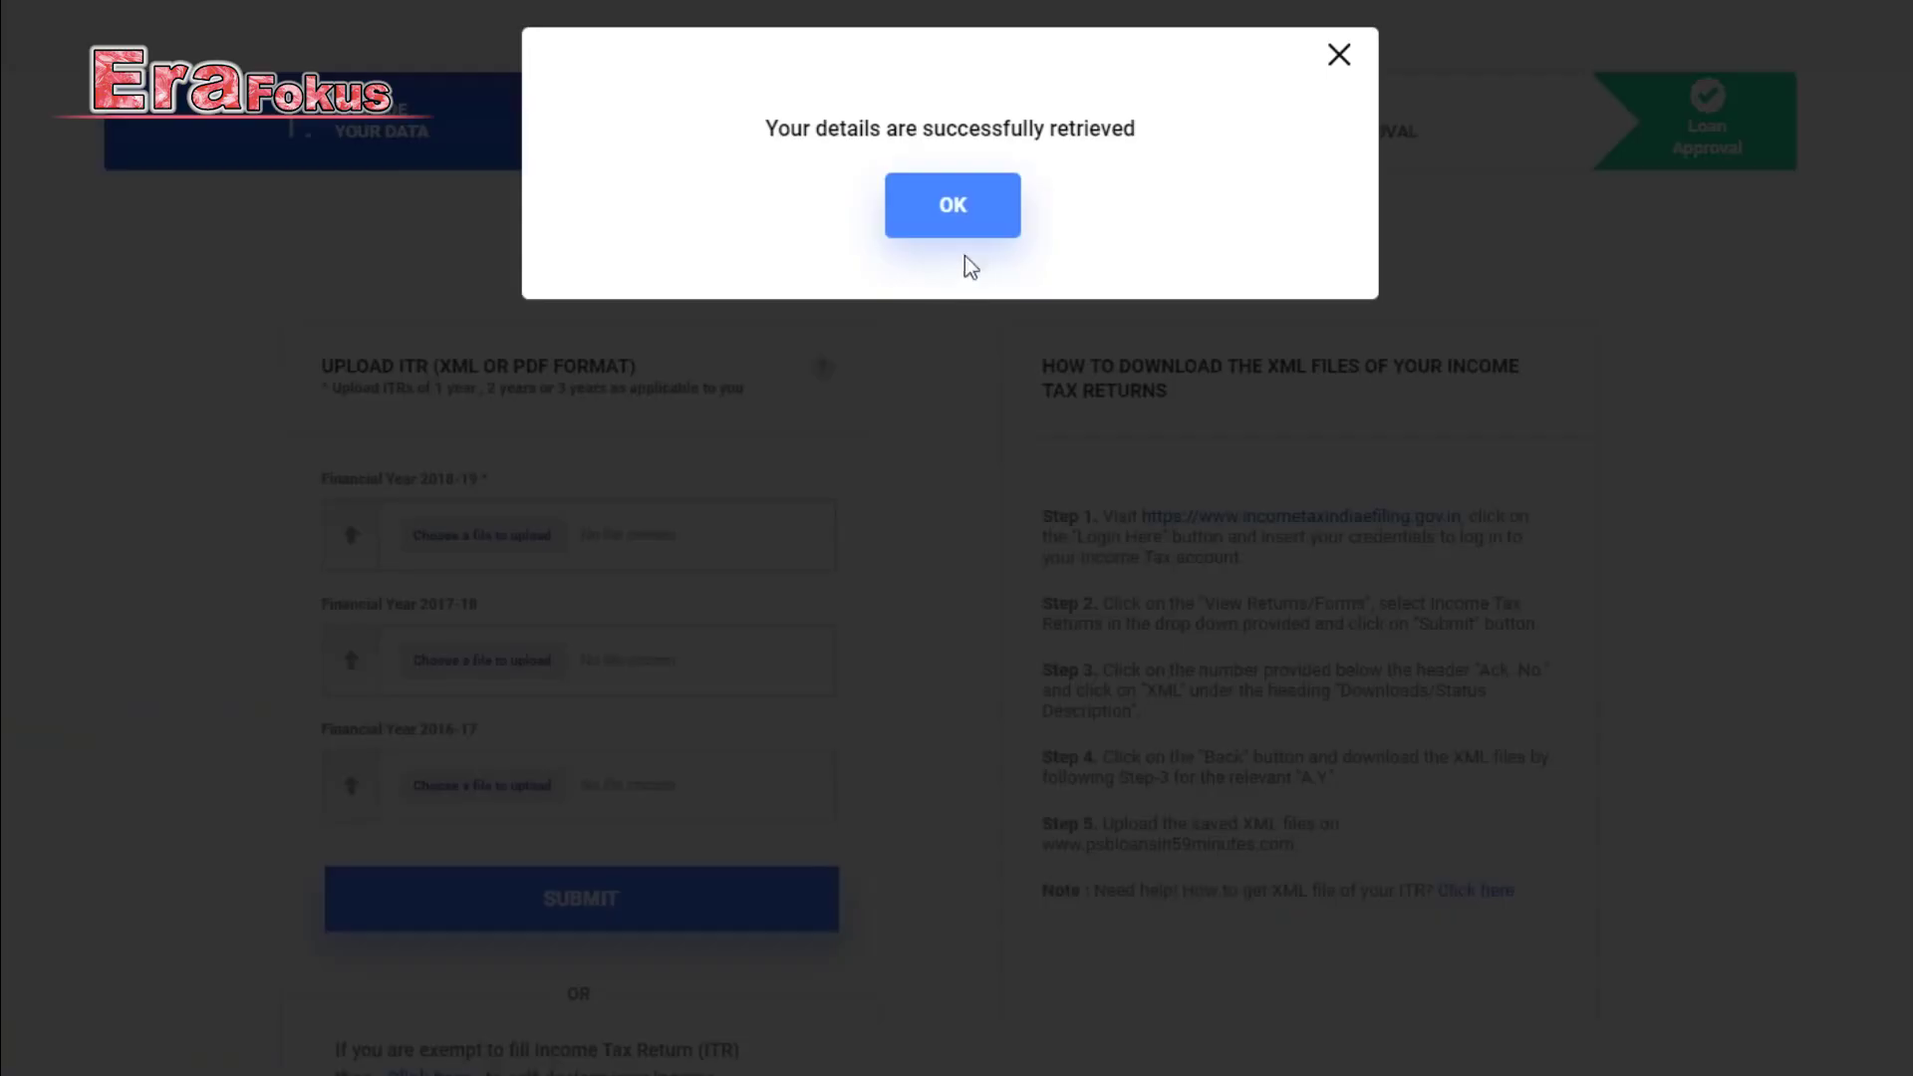
click(963, 221)
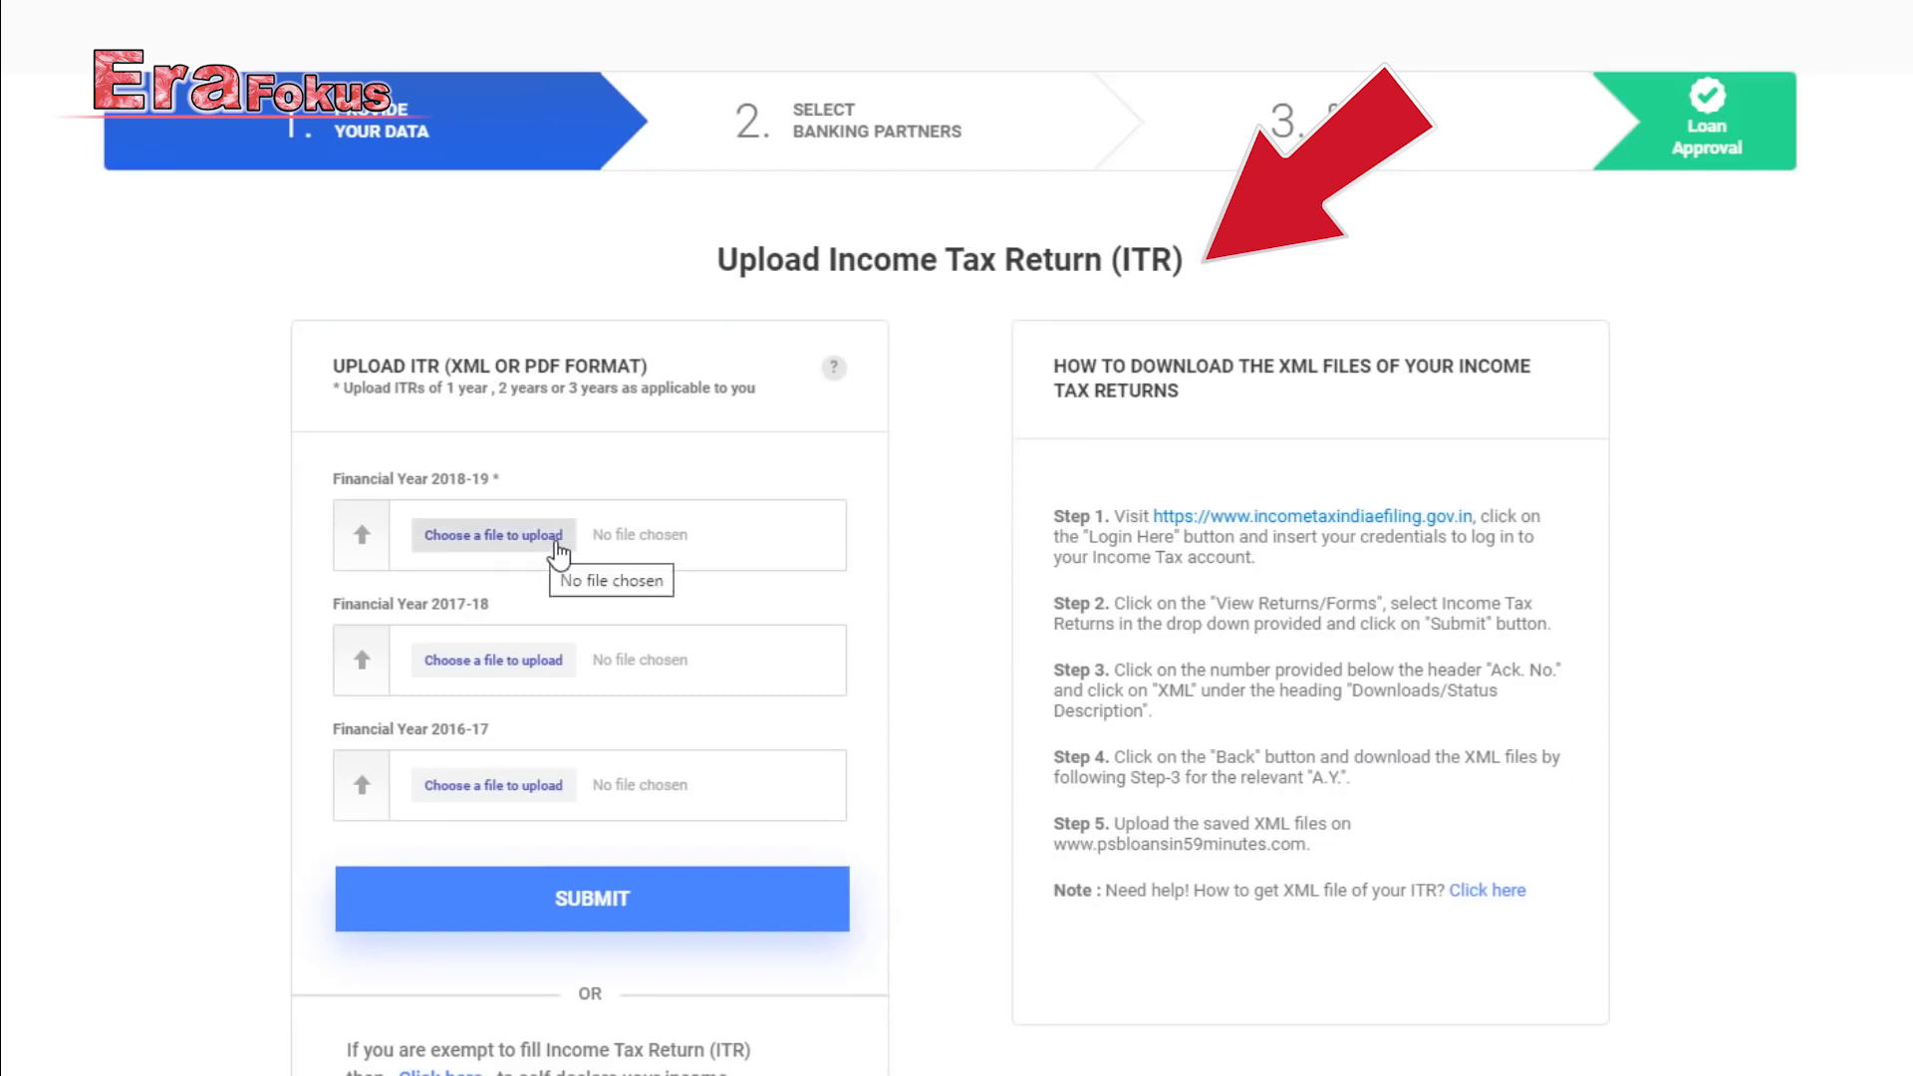
Upload ITR Assasment Year 2019-20.pdf into the Financial Year 2018-19 slot.
scroll(558, 551, down, 3)
scroll(737, 560, up, 2)
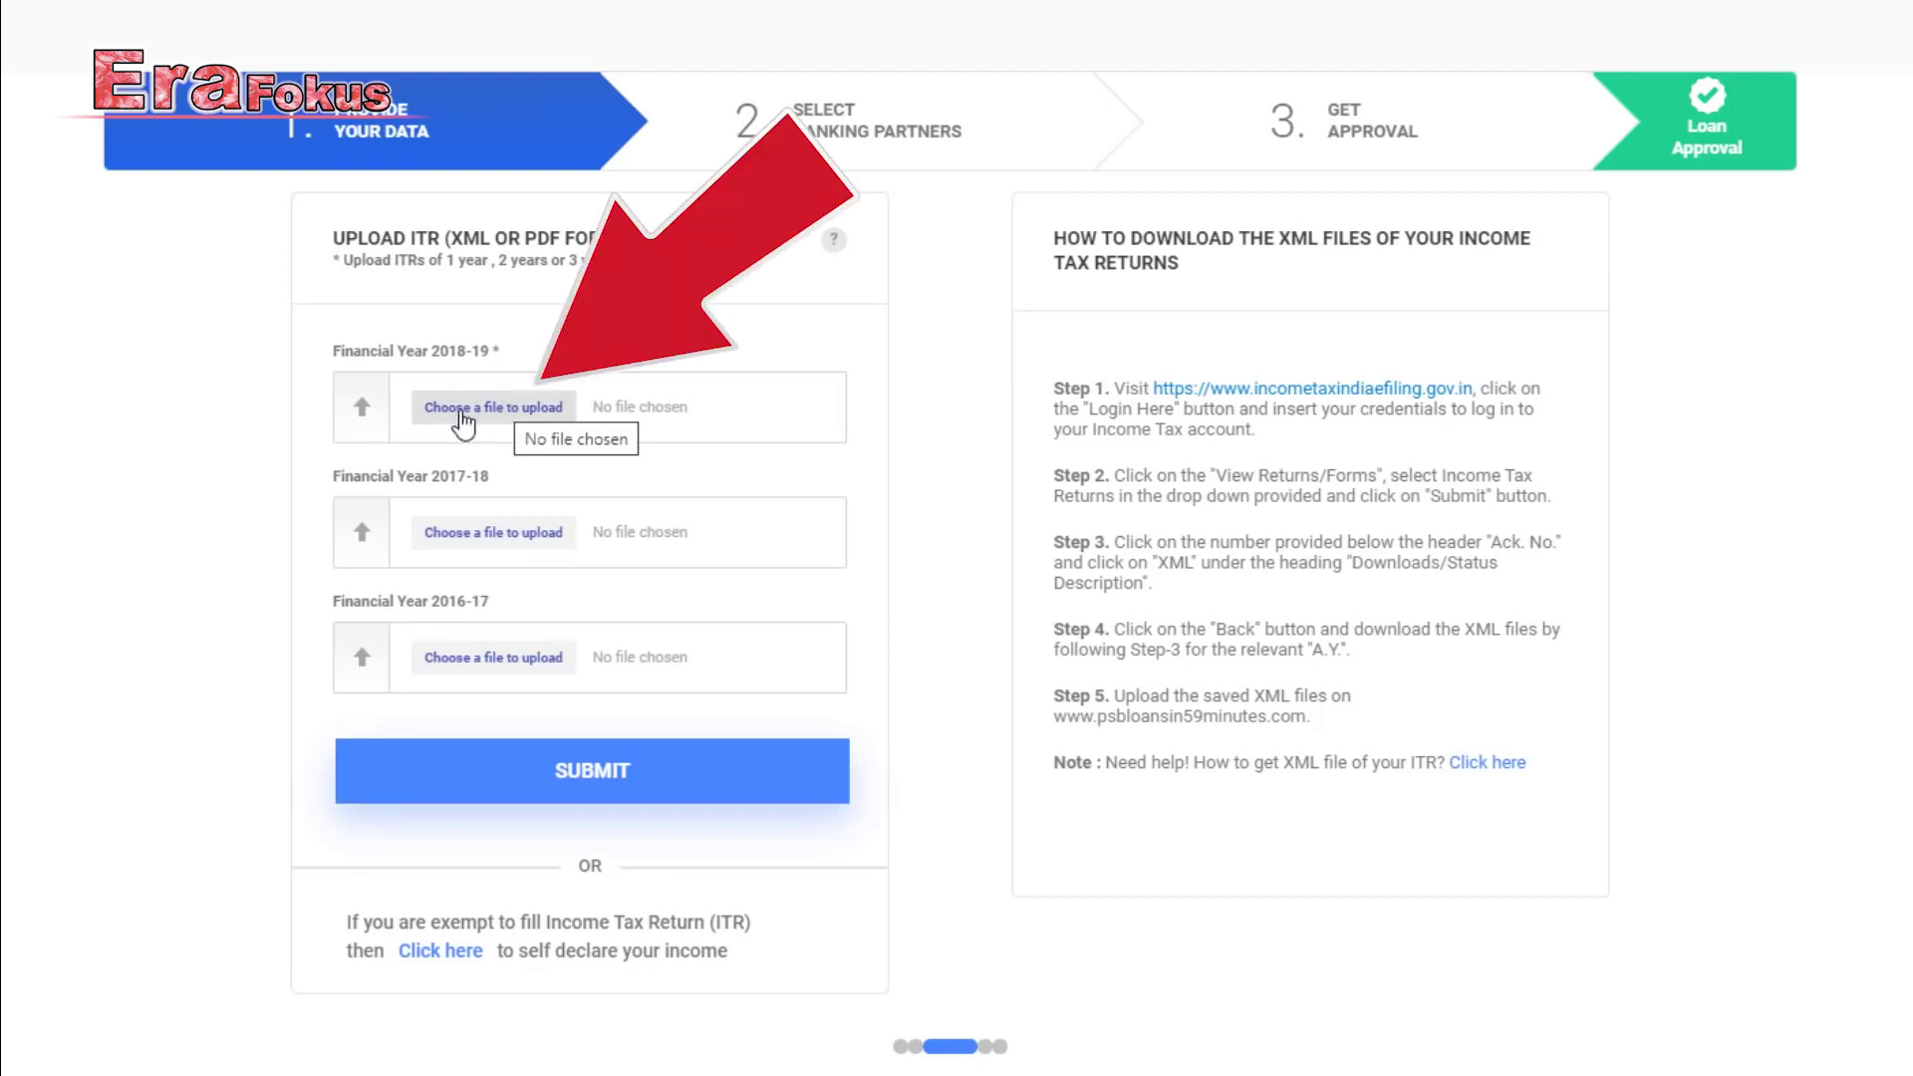
click(482, 418)
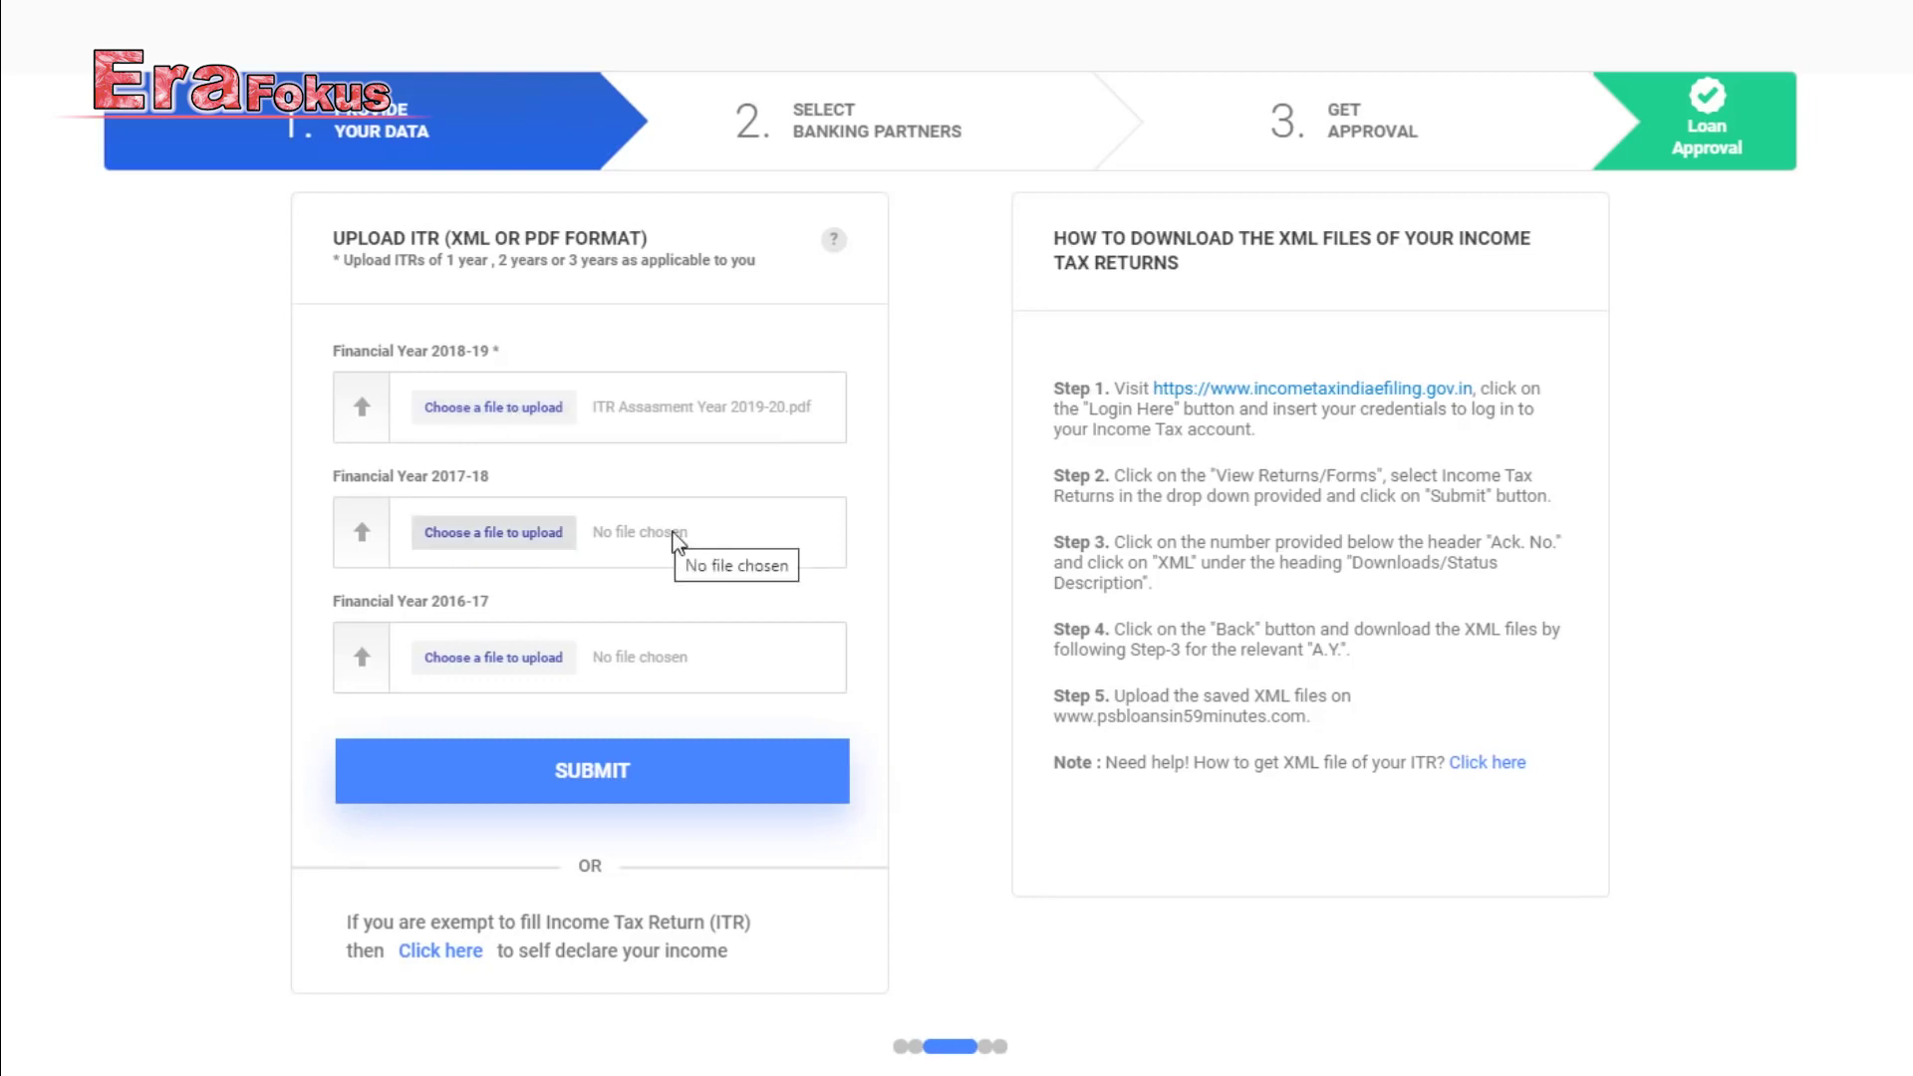
scroll(677, 528, down, 1)
scroll(677, 538, down, 1)
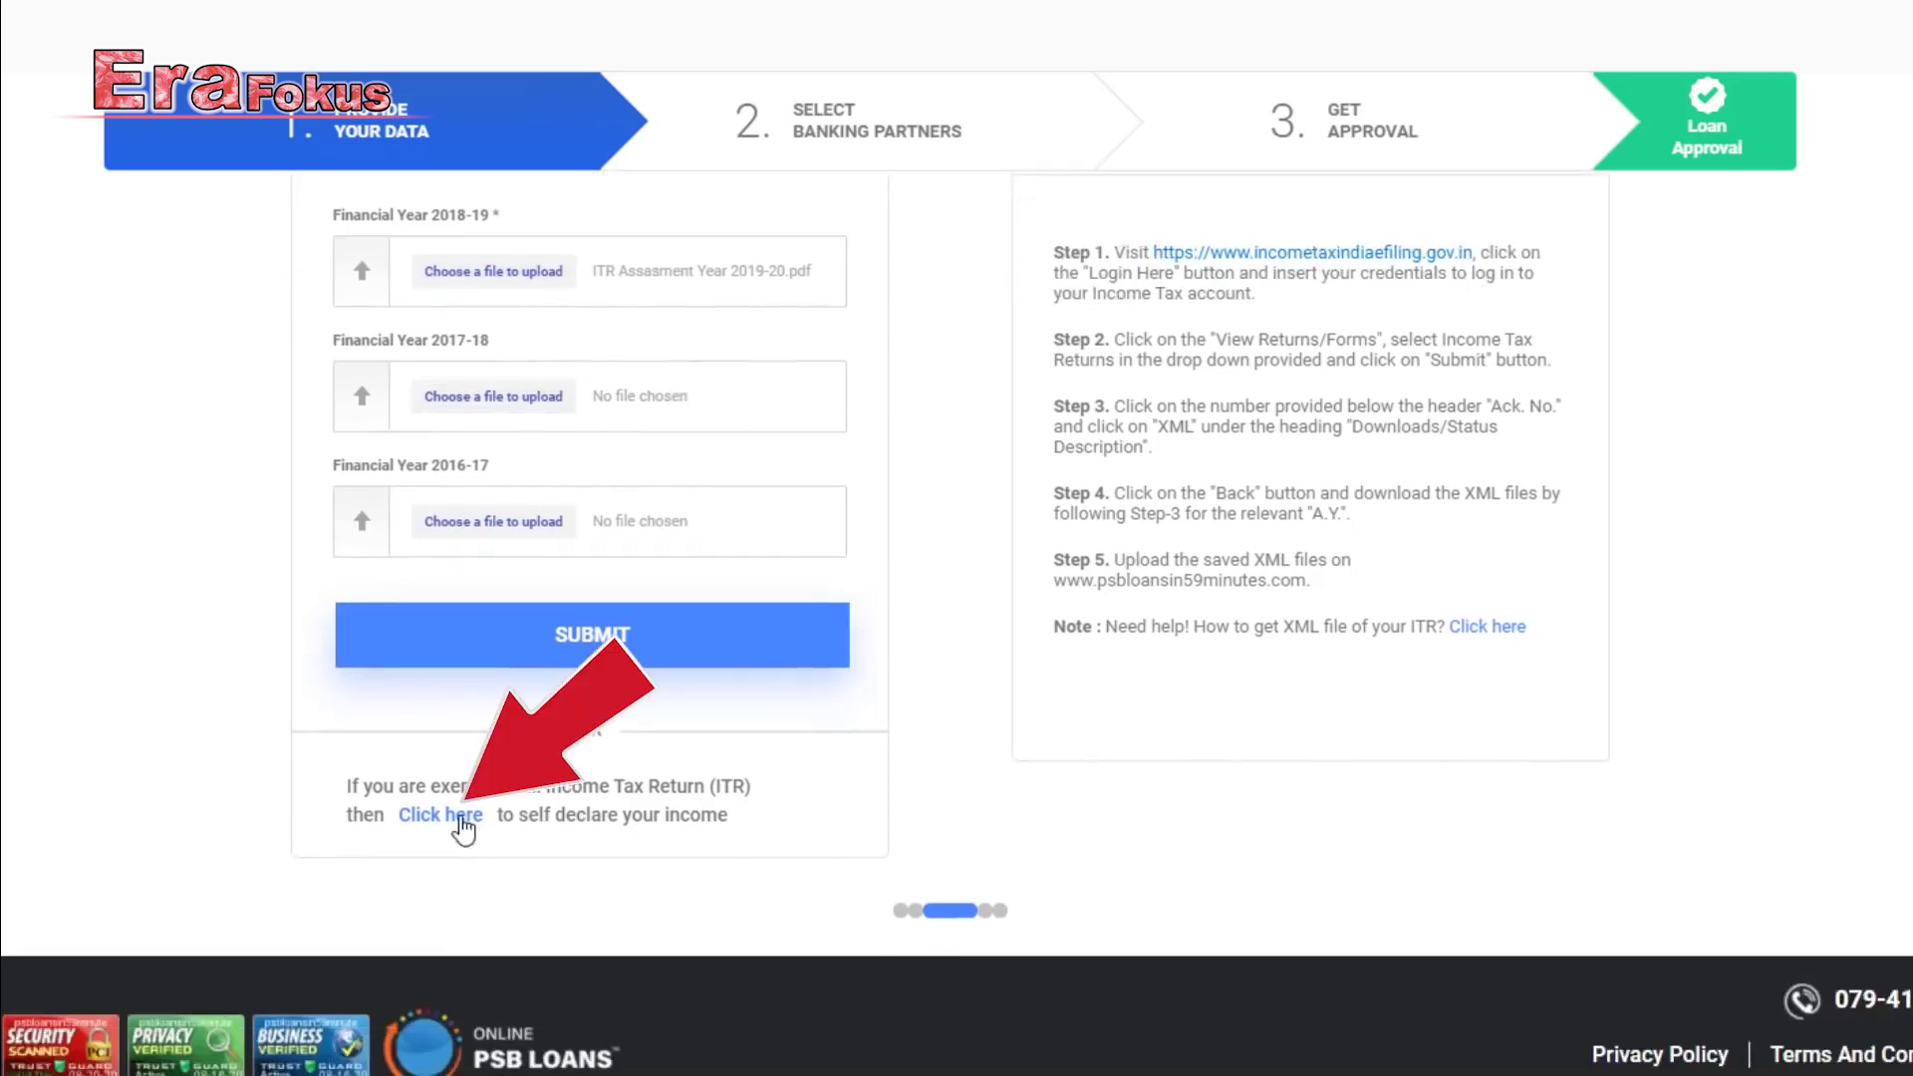
Choose to self-declare income and fill in the premise number and street name.
click(451, 820)
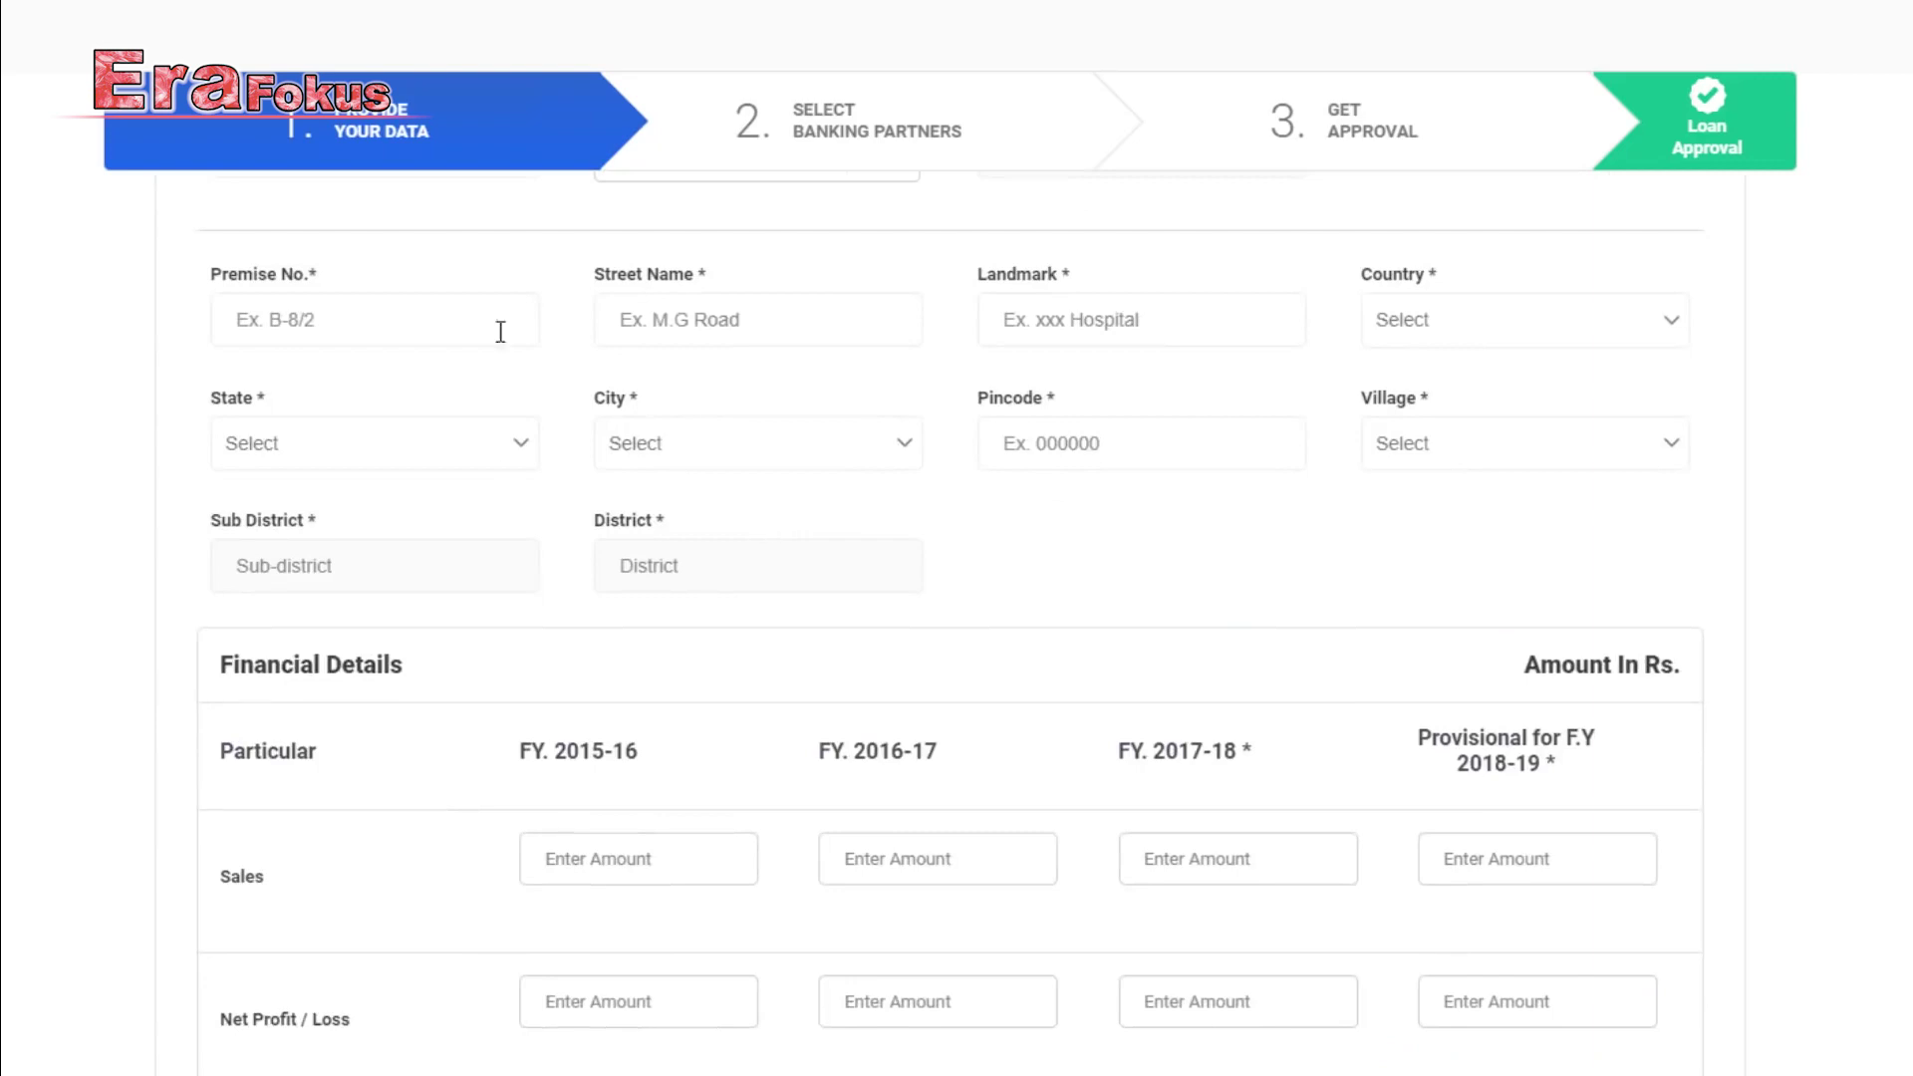
click(348, 320)
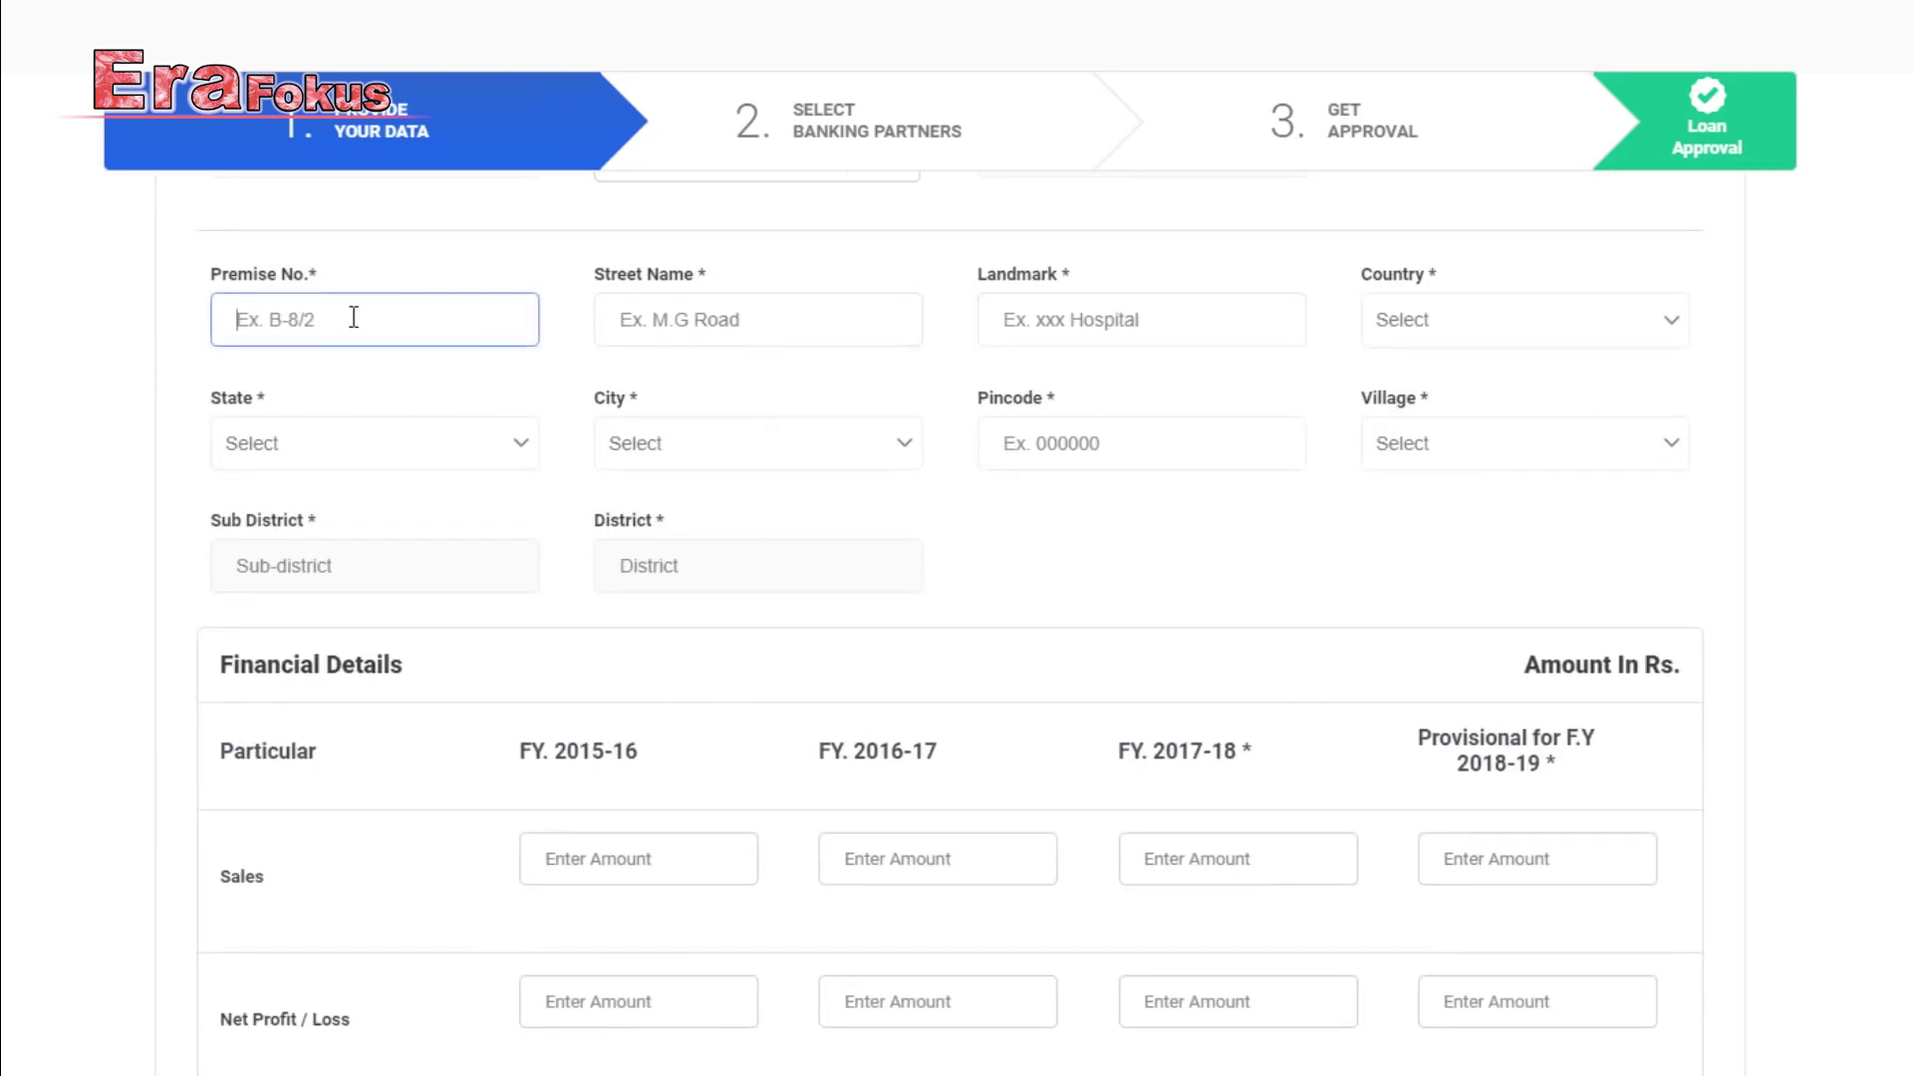
click(663, 329)
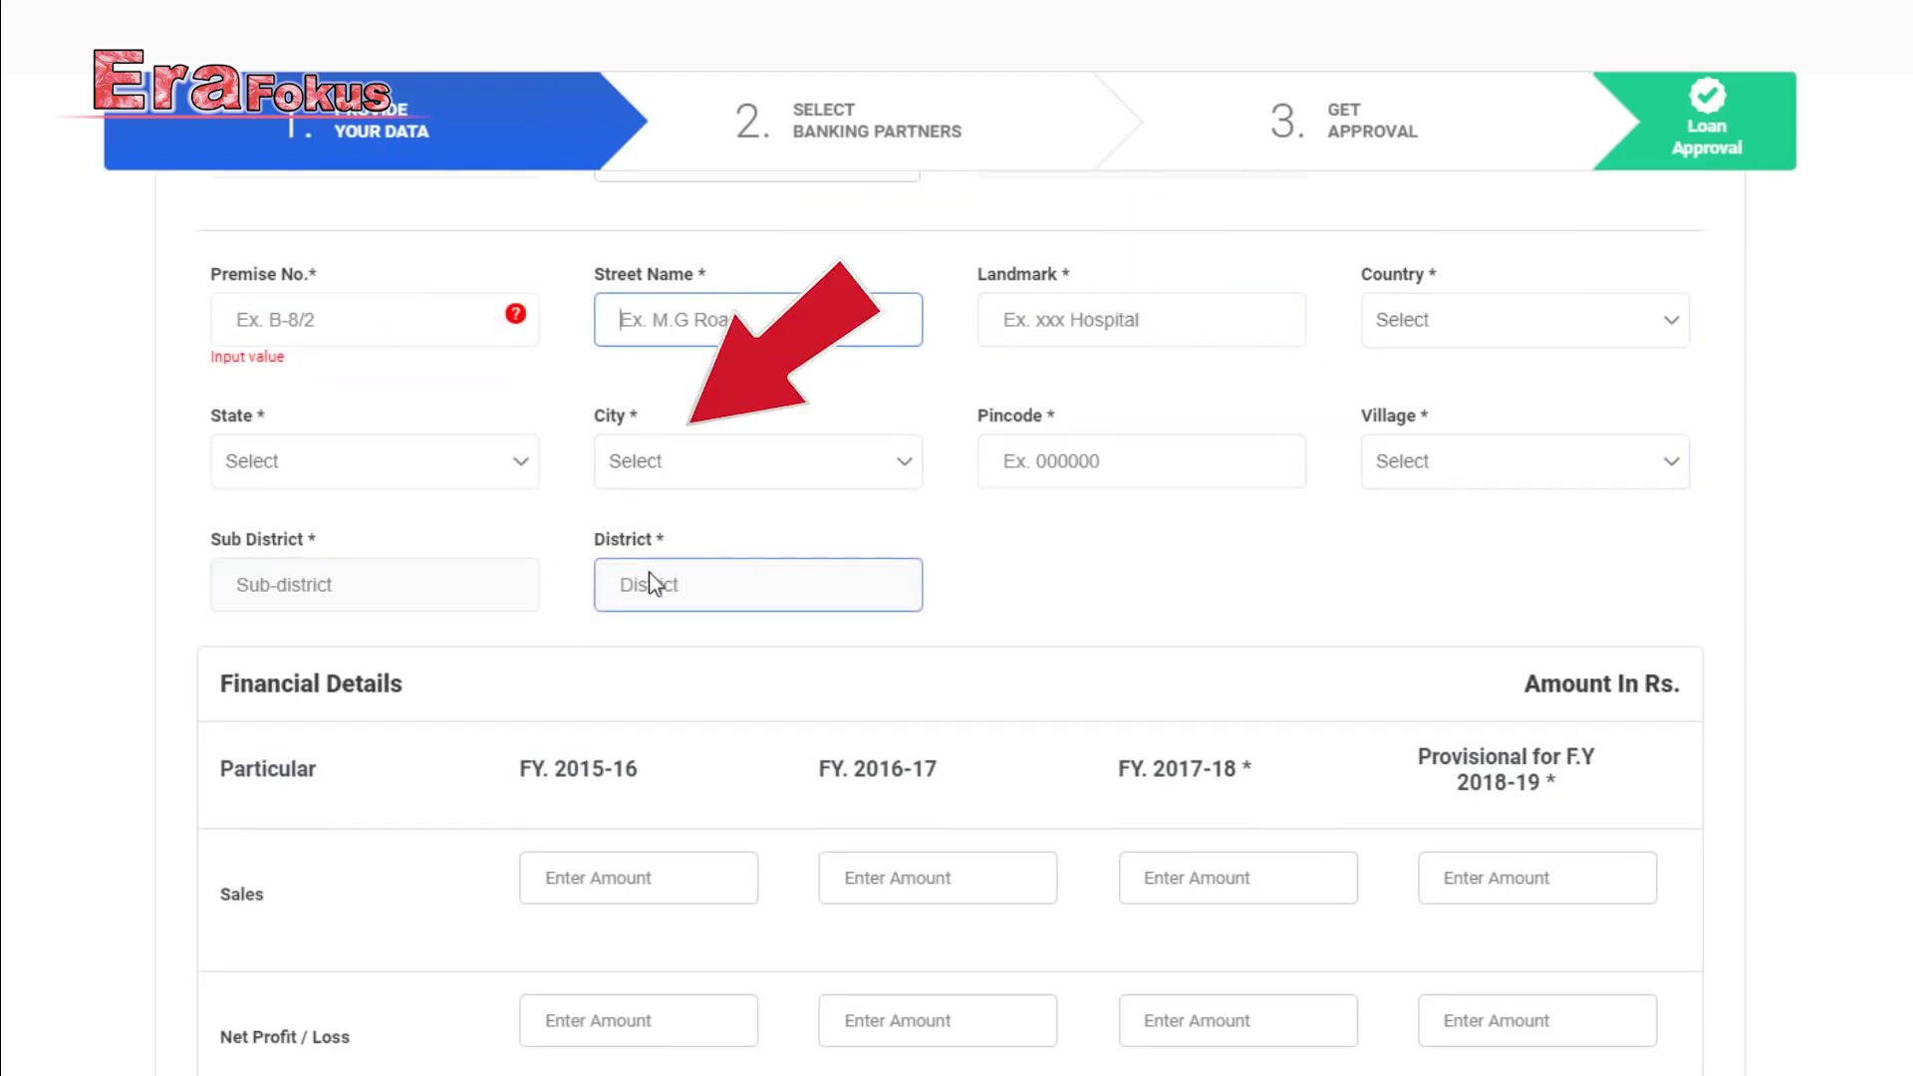
scroll(697, 598, down, 4)
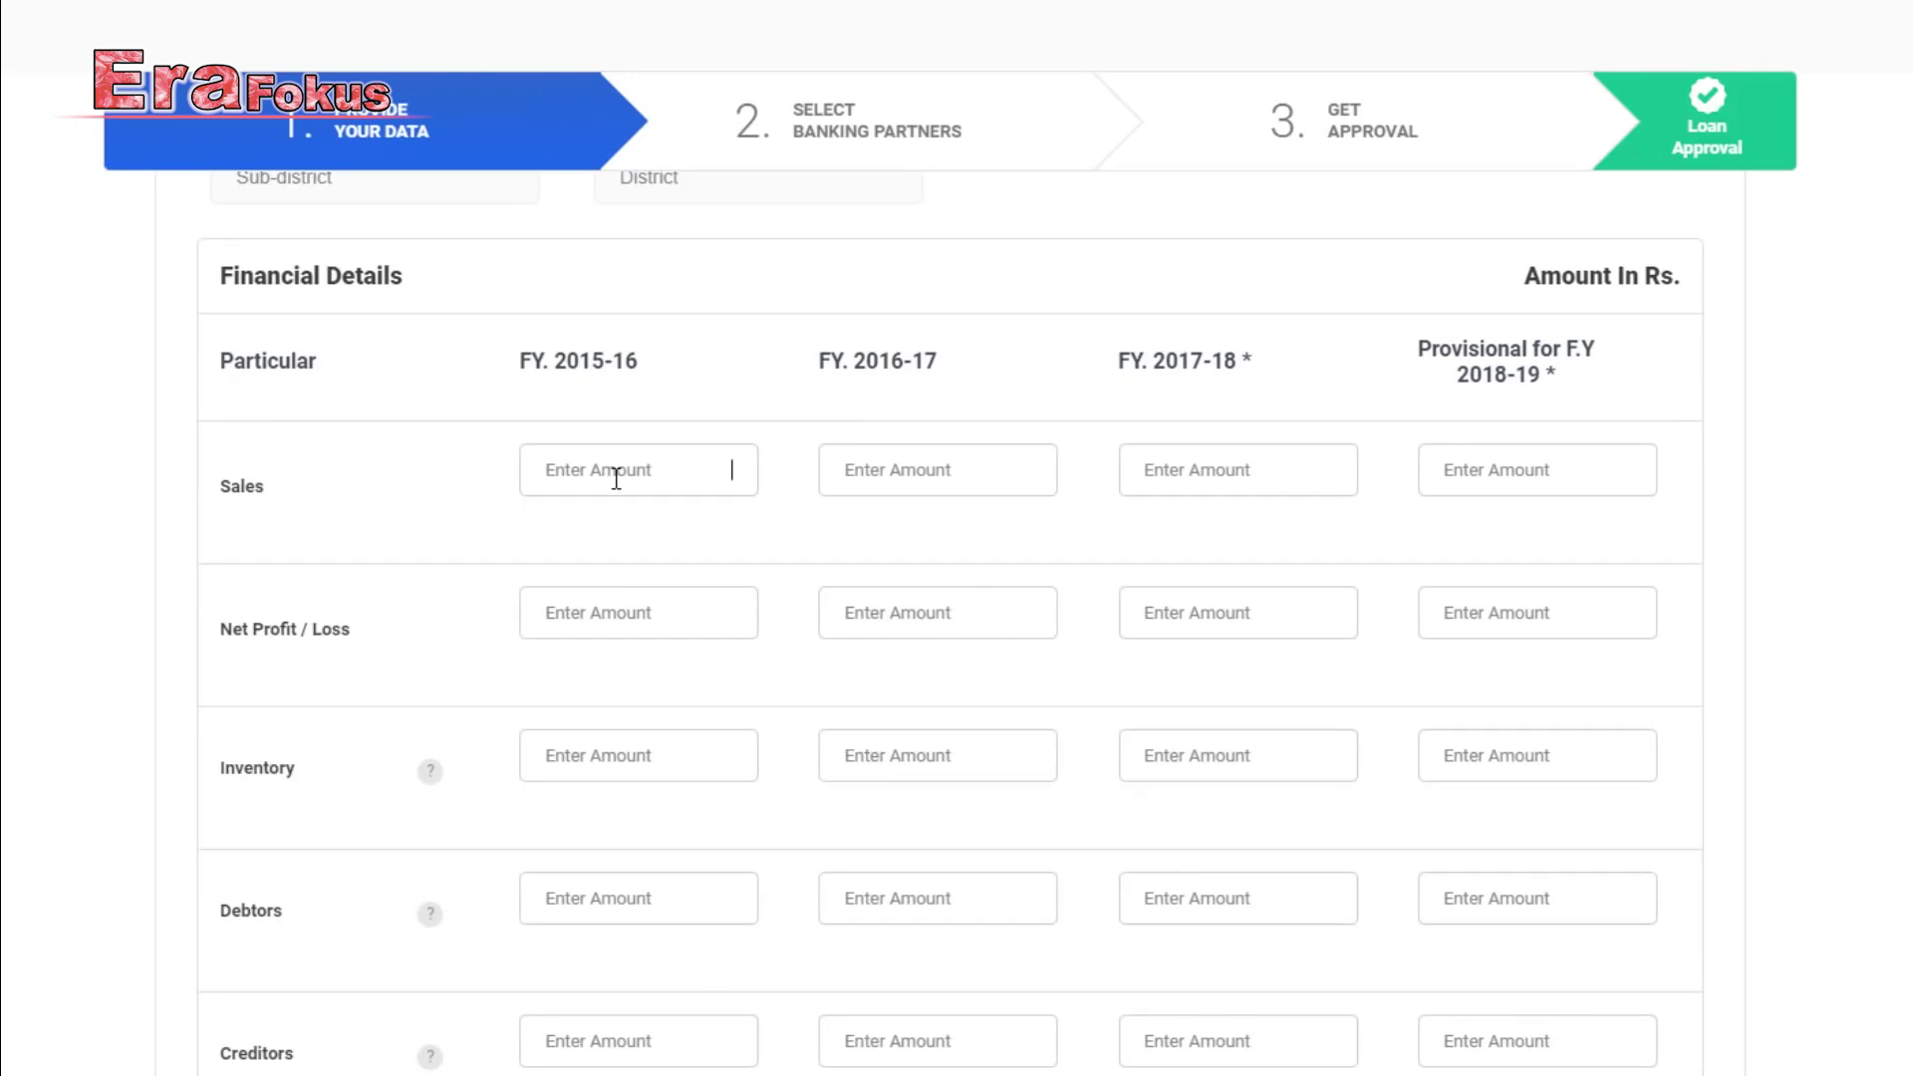
Enter sales, net profit and inventory amounts for FY 2016-17 through provisional 2018-19.
click(899, 469)
click(1272, 481)
scroll(447, 523, down, 1)
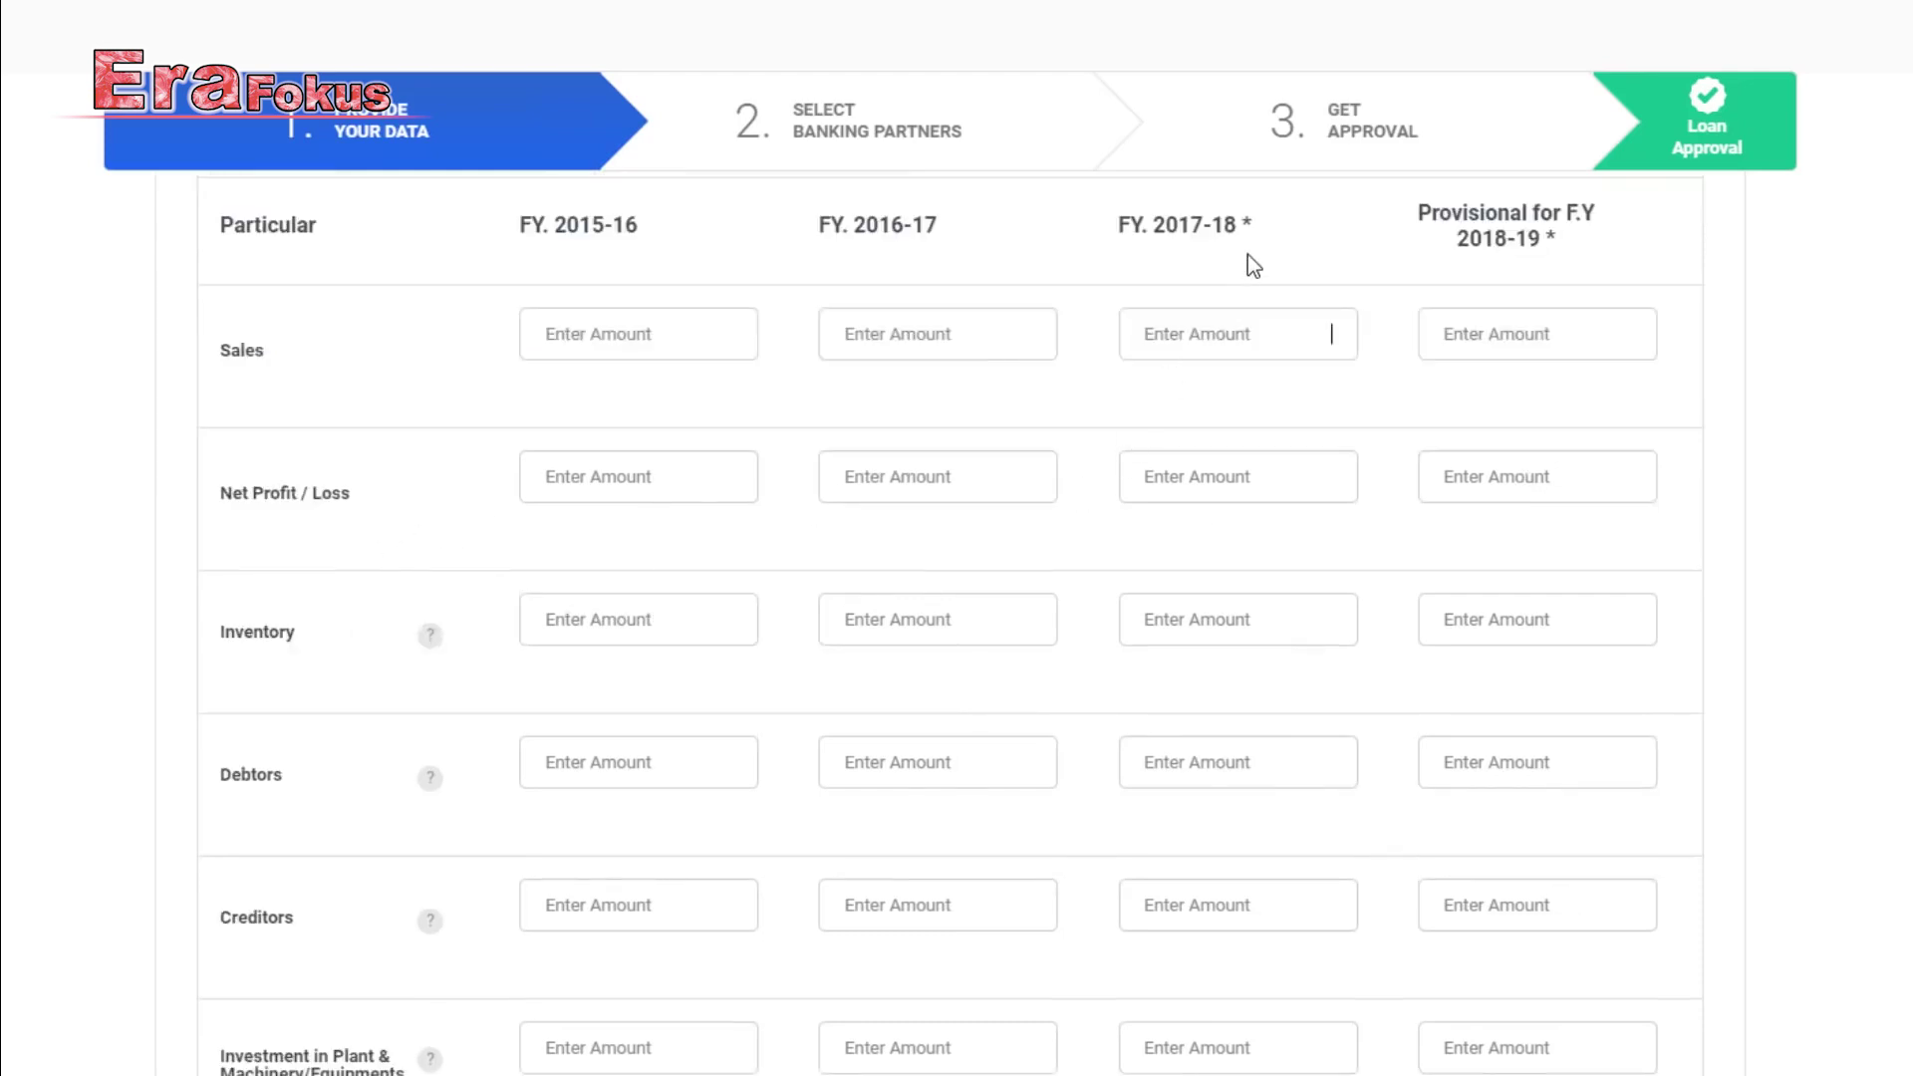
click(1296, 457)
click(1533, 465)
key(Tab)
key(Tab)
key(Tab)
key(Tab)
click(1242, 620)
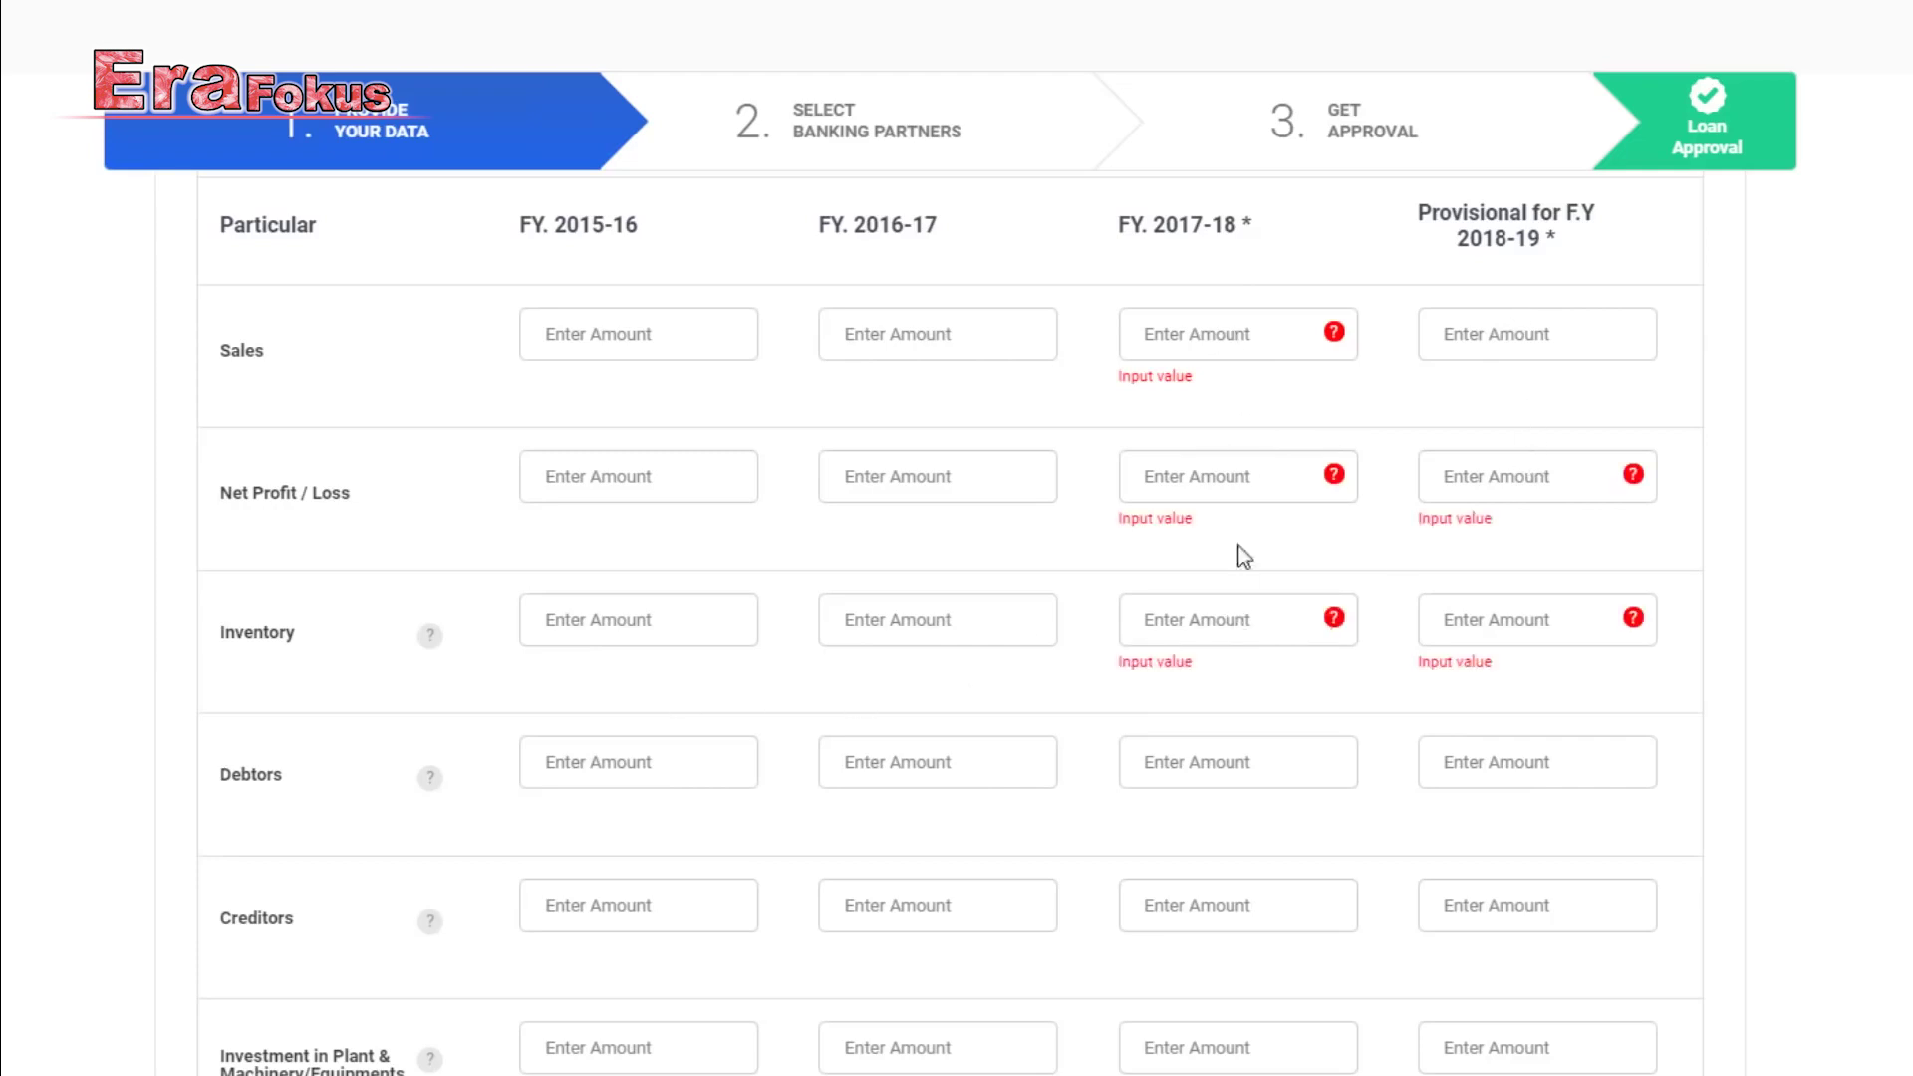
scroll(1504, 624, down, 1)
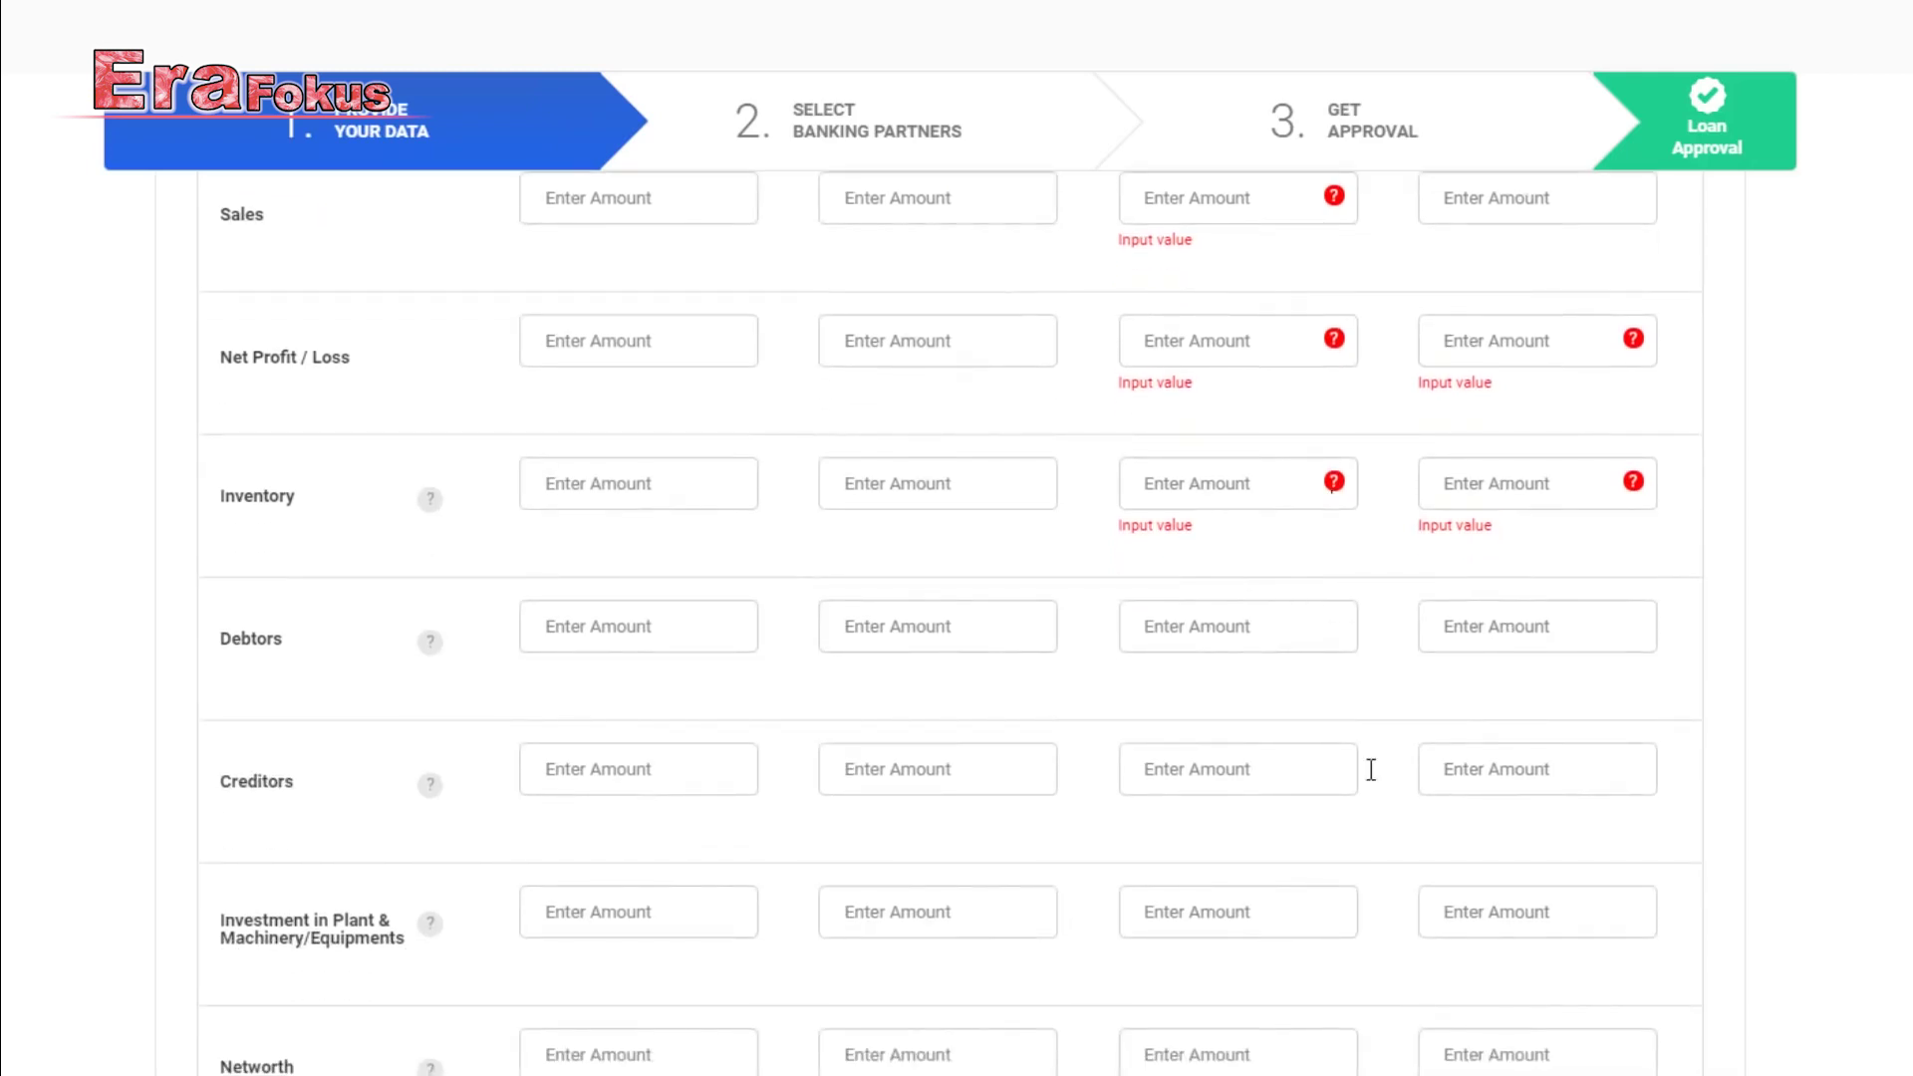
scroll(1349, 768, down, 3)
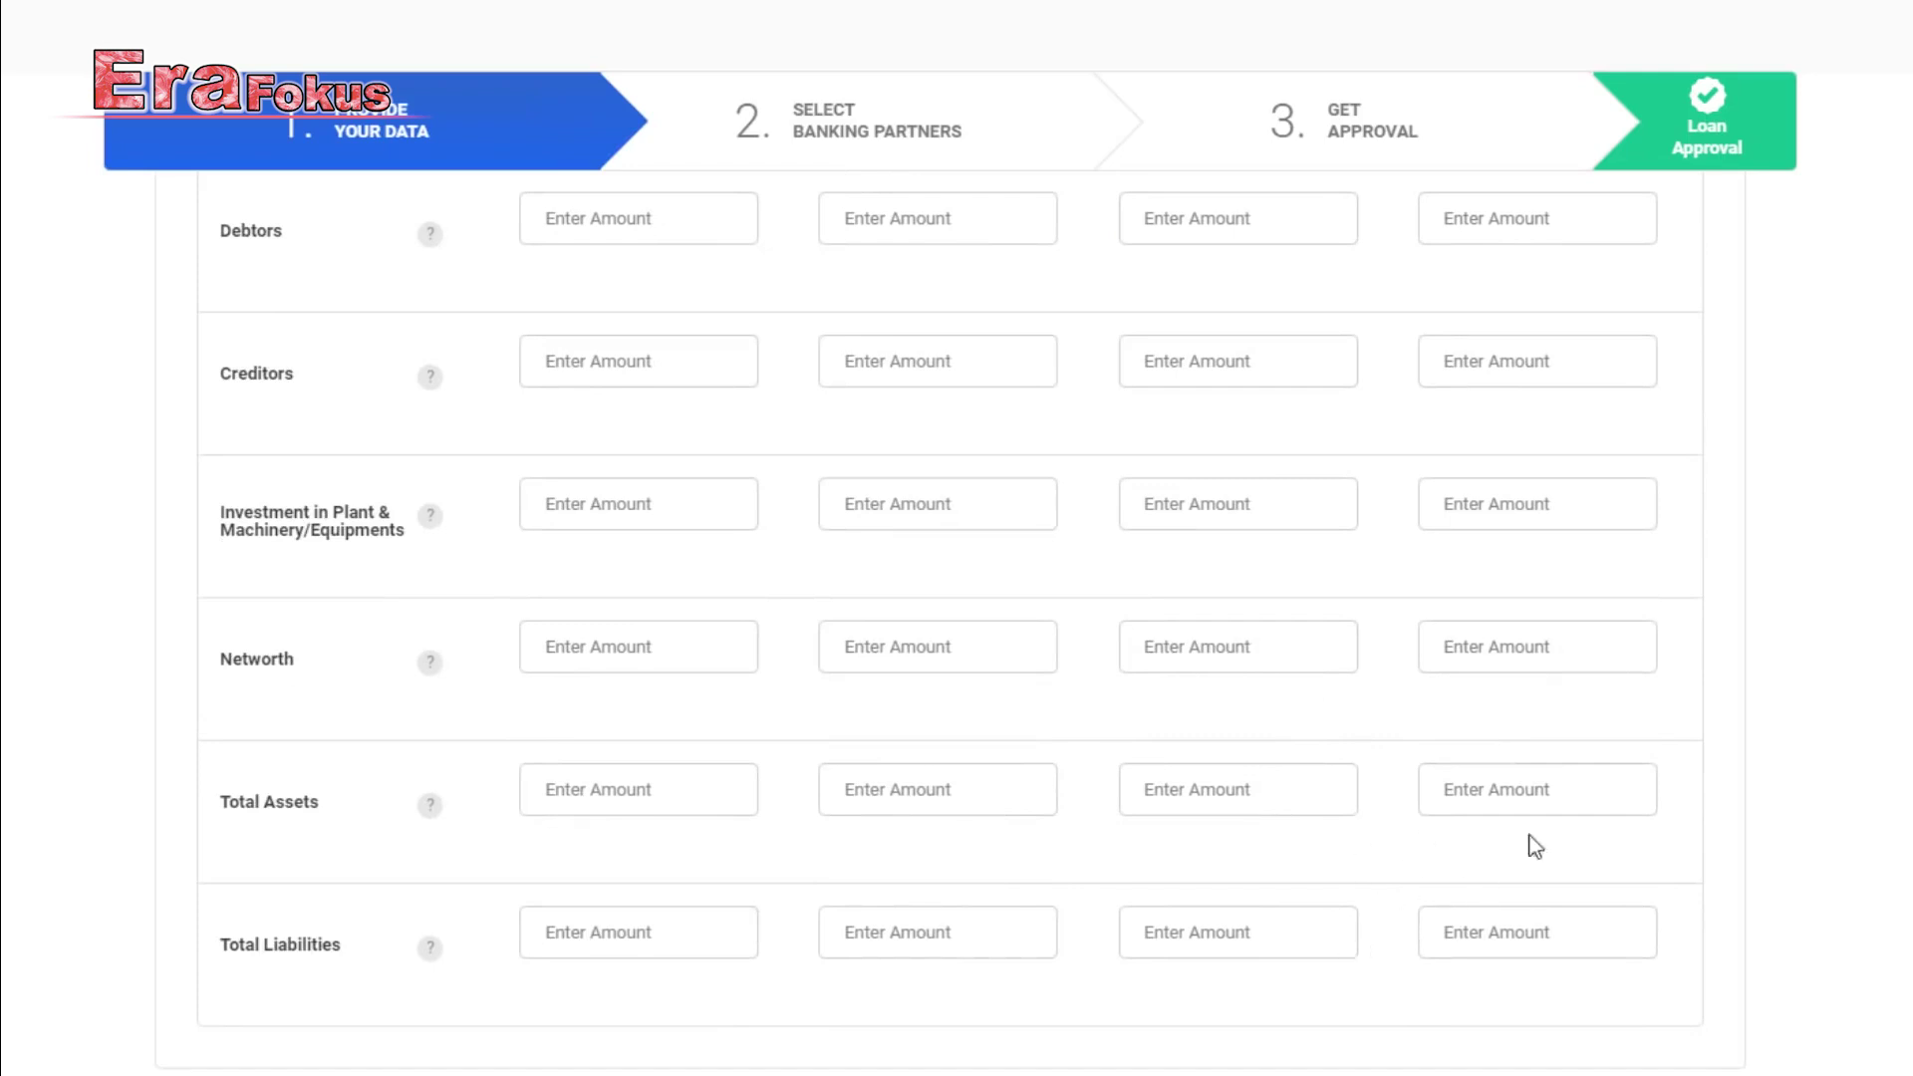
scroll(1437, 887, down, 2)
Save the income details, then select HDFC Bank India with account held since January 2020.
click(1250, 902)
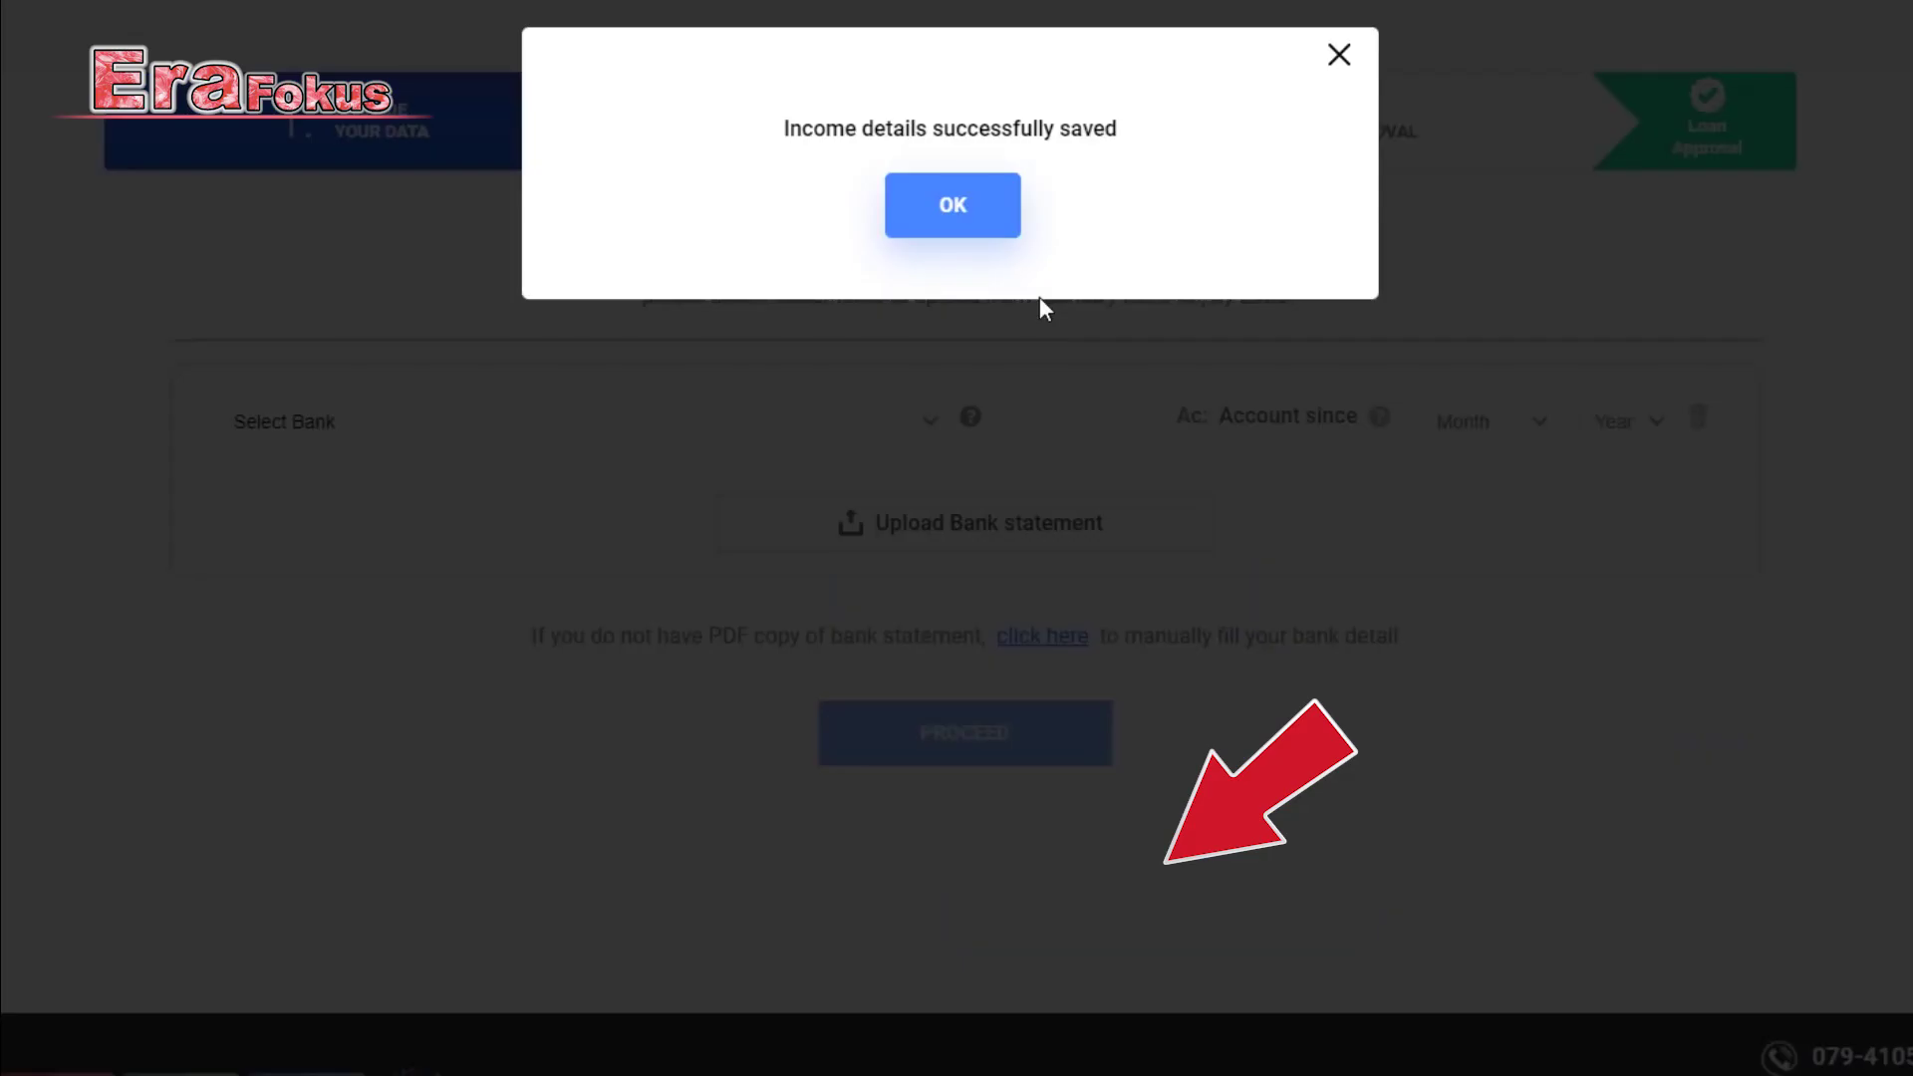
click(952, 206)
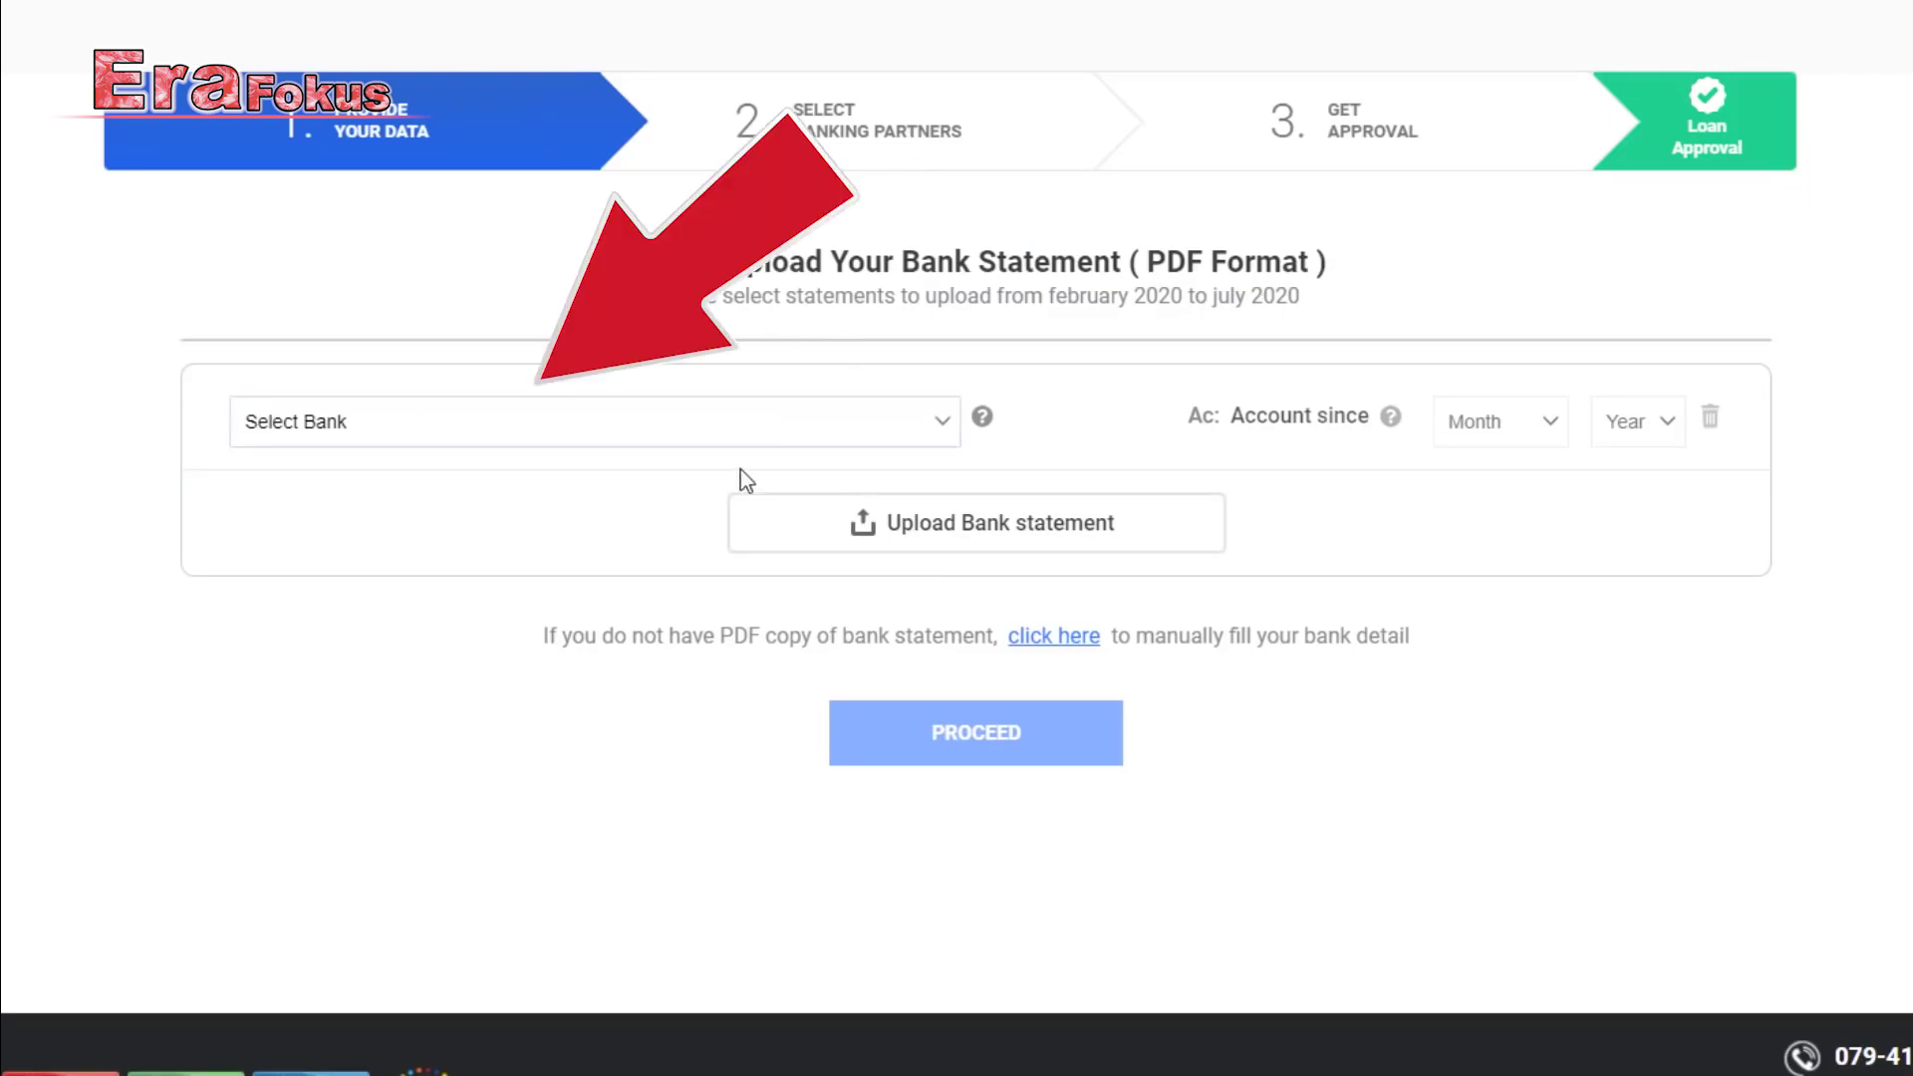
click(649, 440)
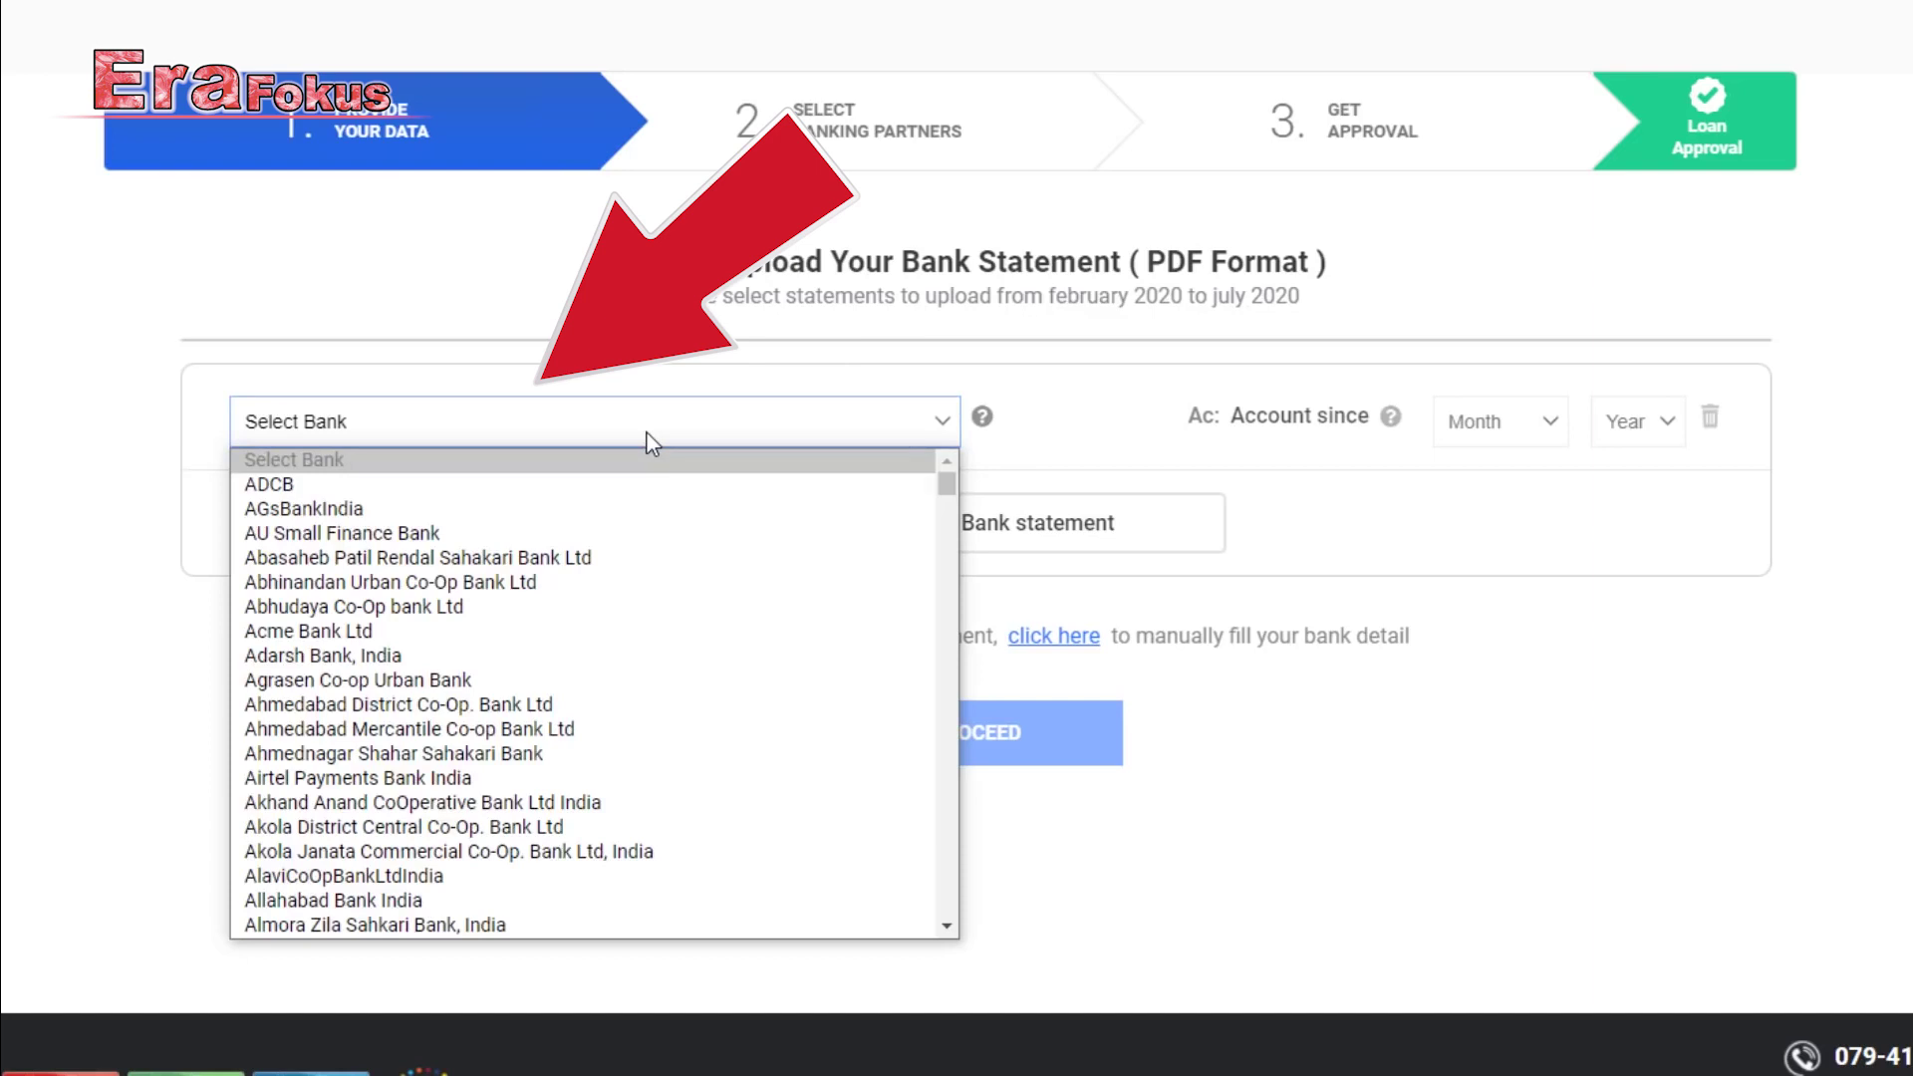
scroll(589, 623, down, 3)
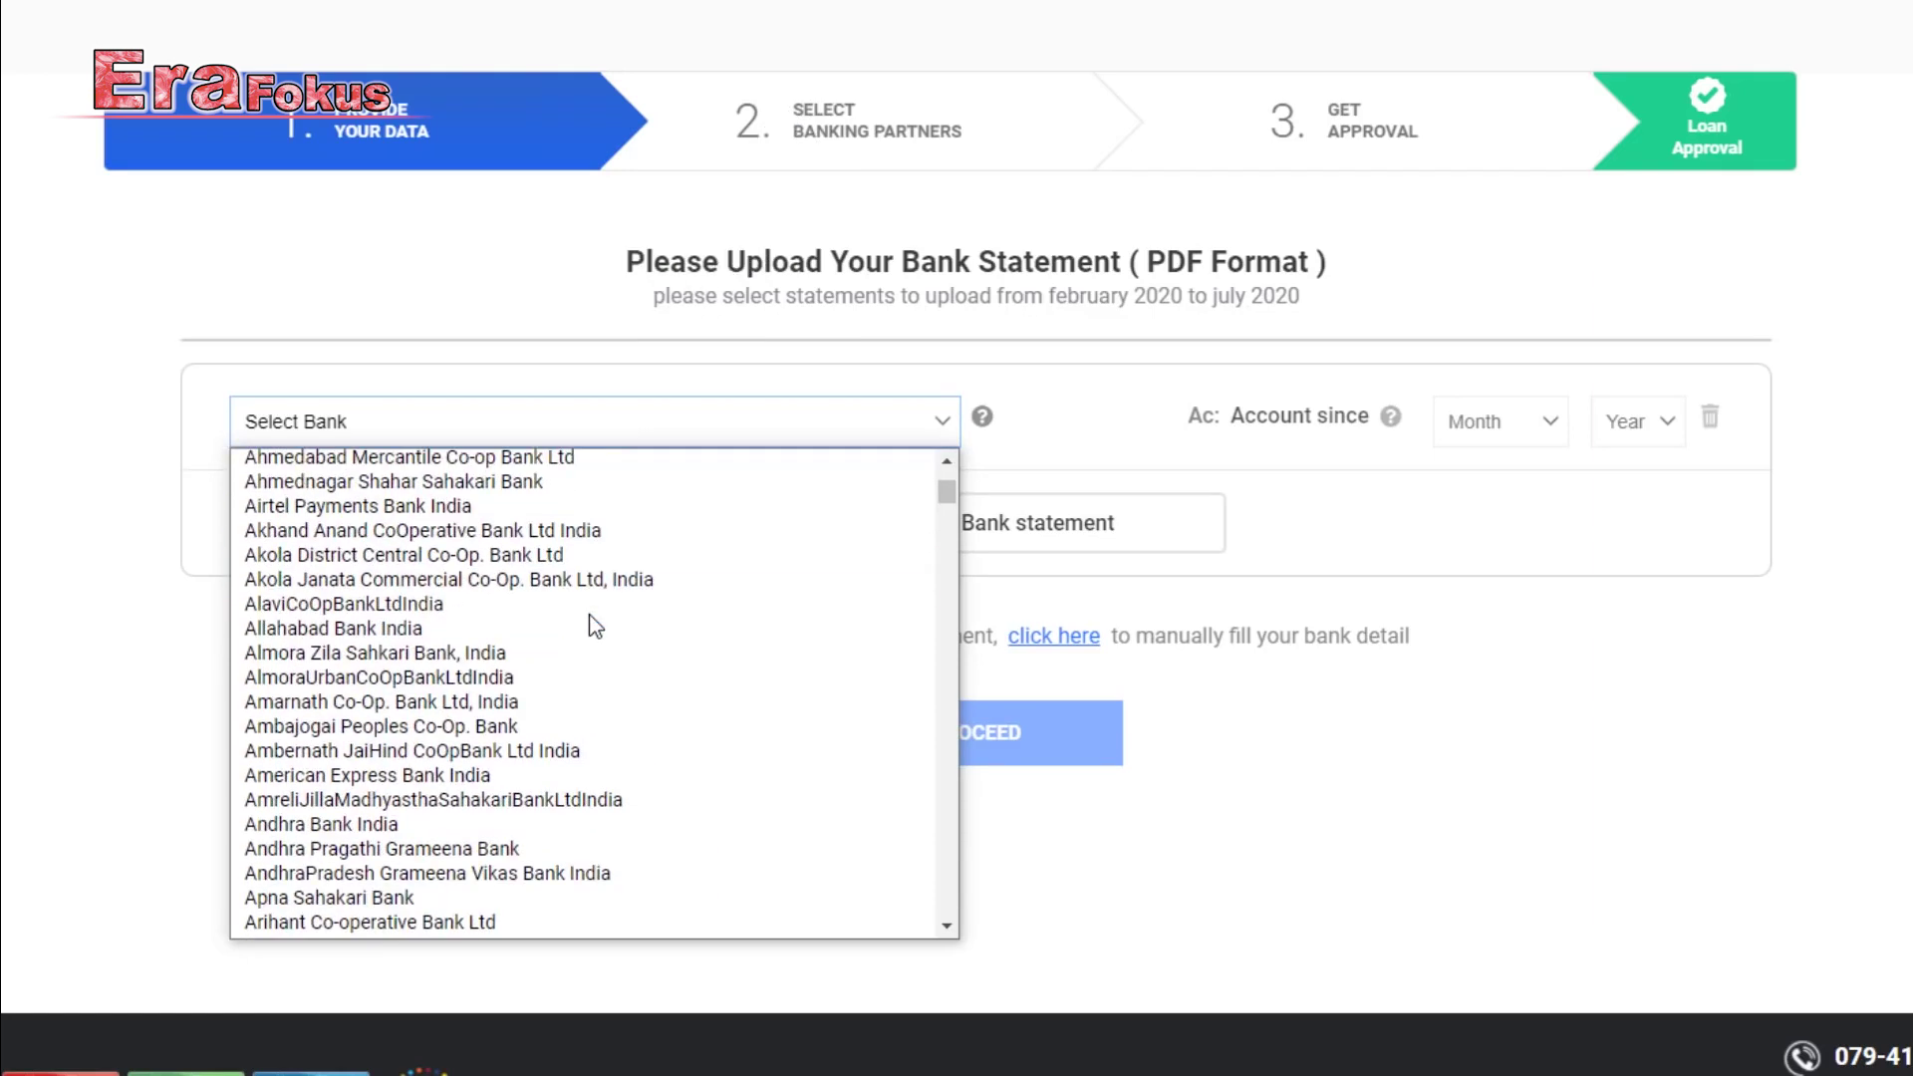
key(h)
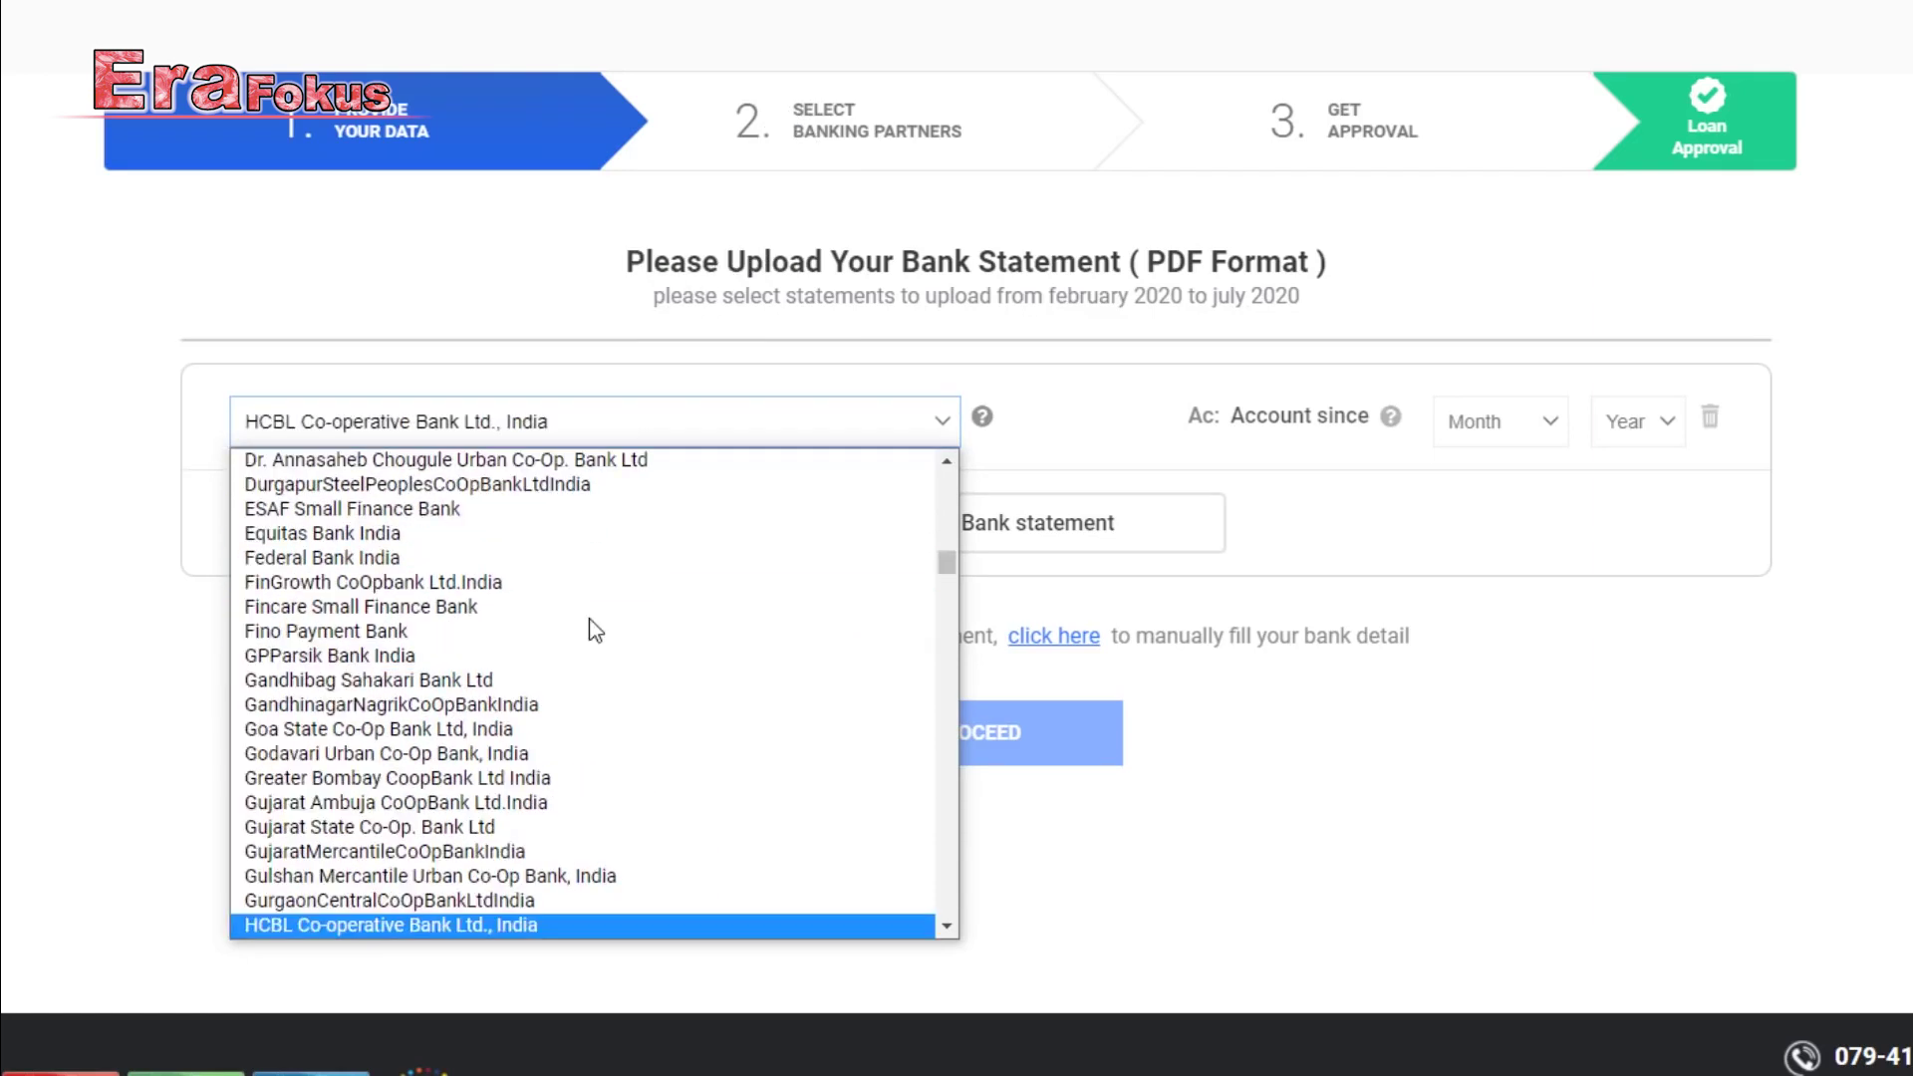
scroll(591, 631, down, 3)
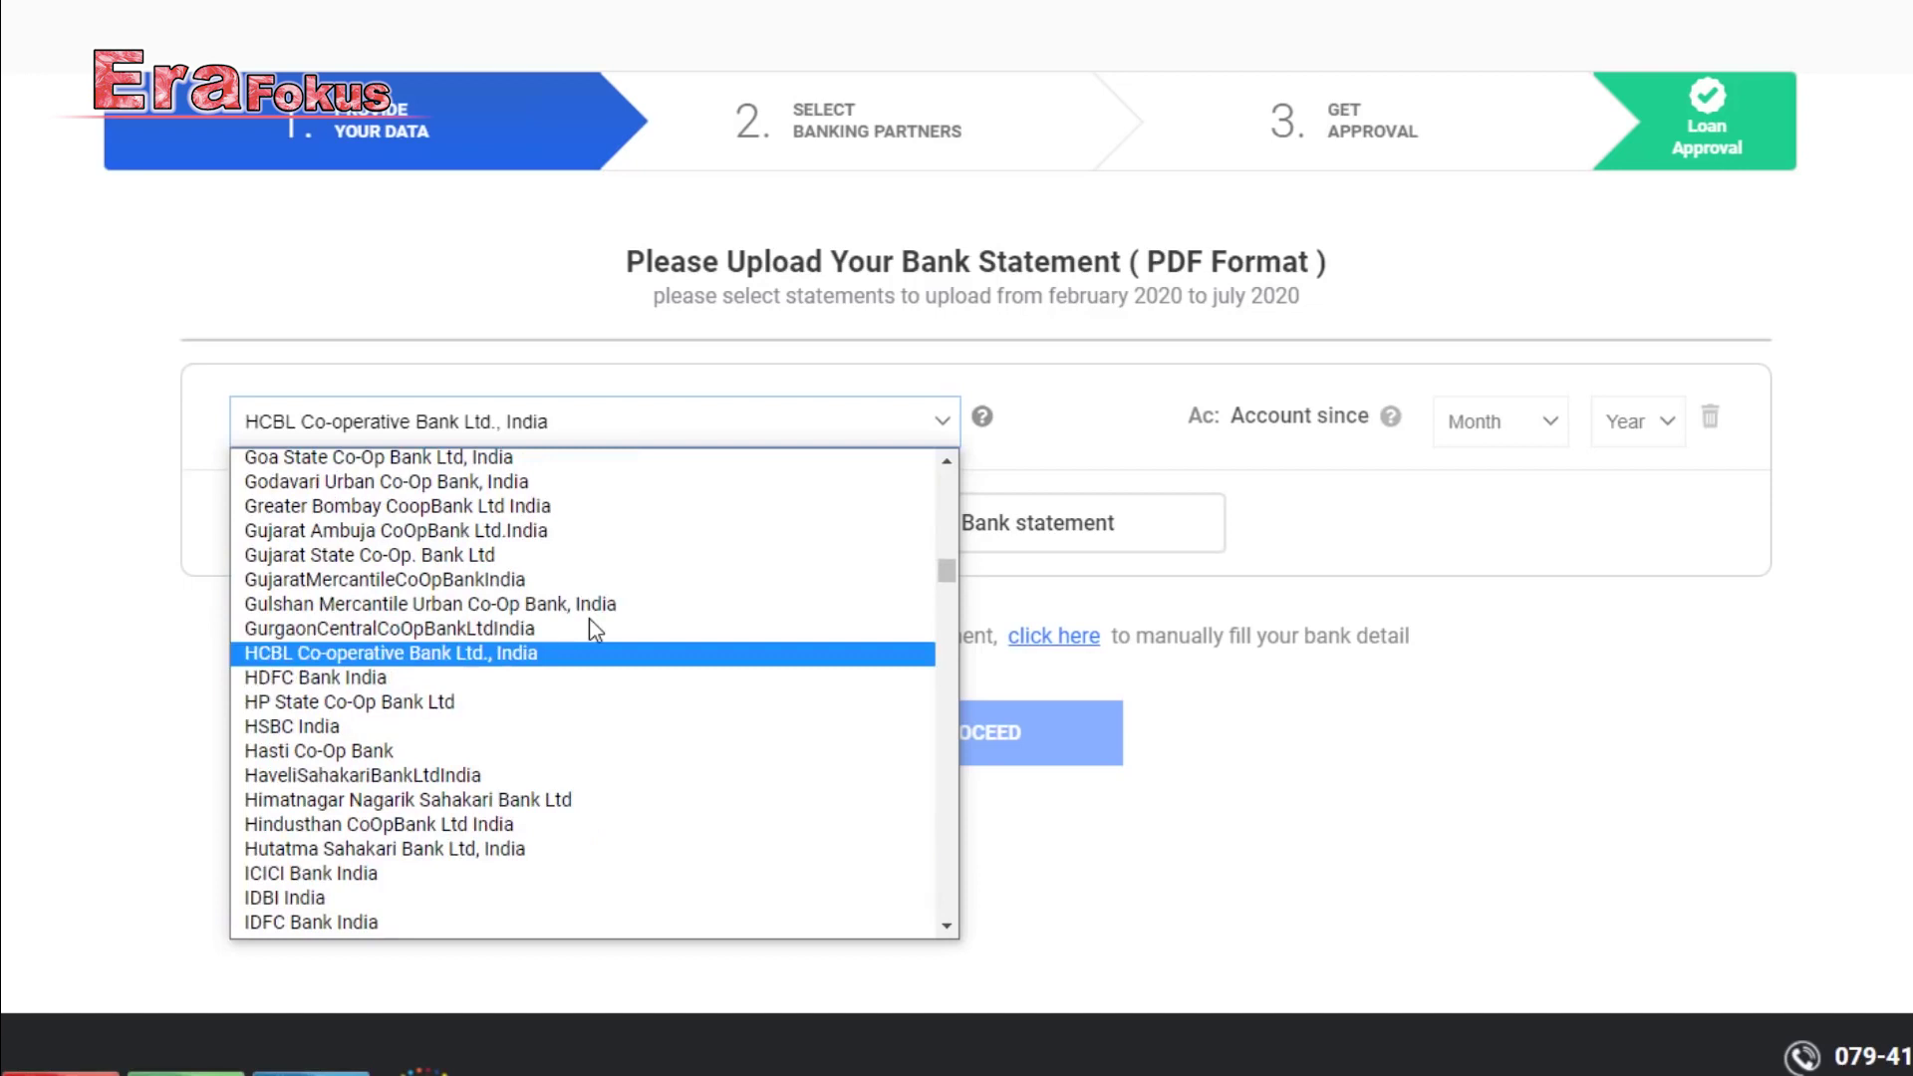
click(351, 684)
click(1500, 421)
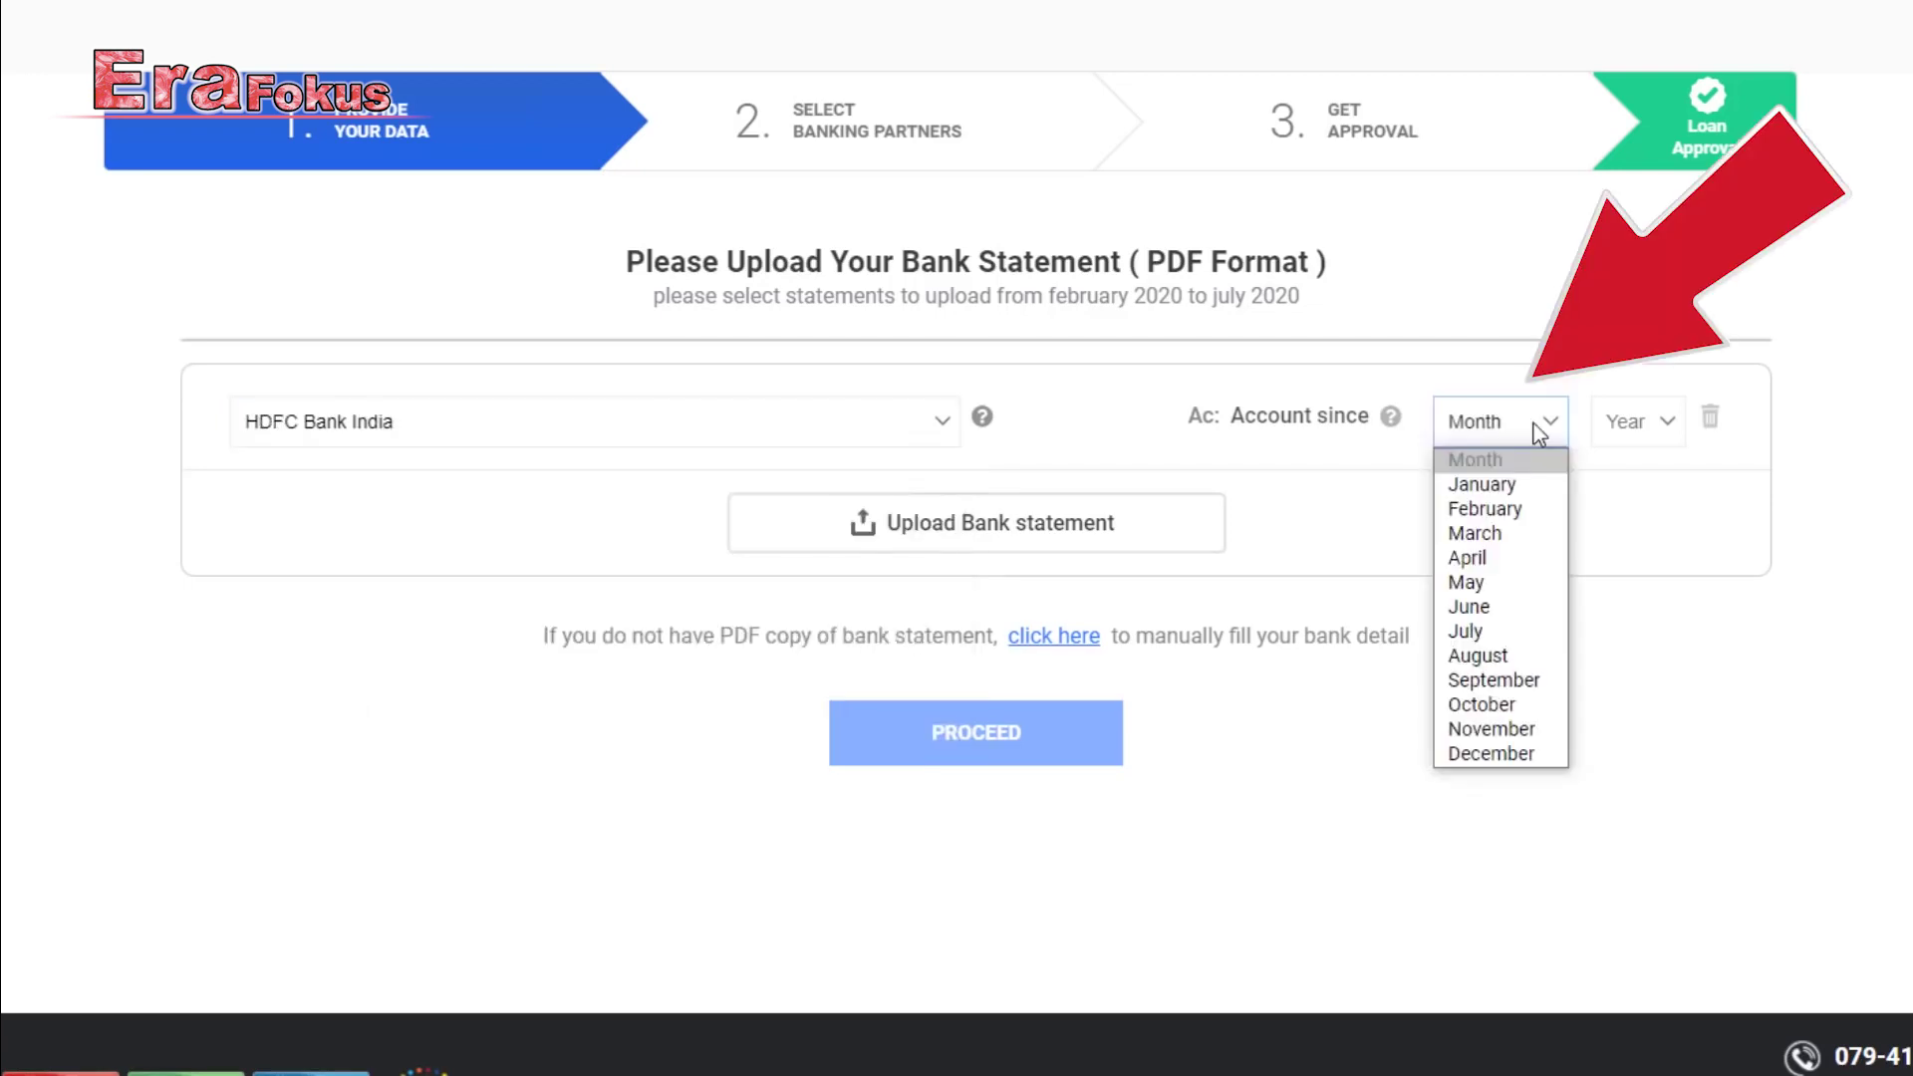
click(1526, 487)
click(1641, 426)
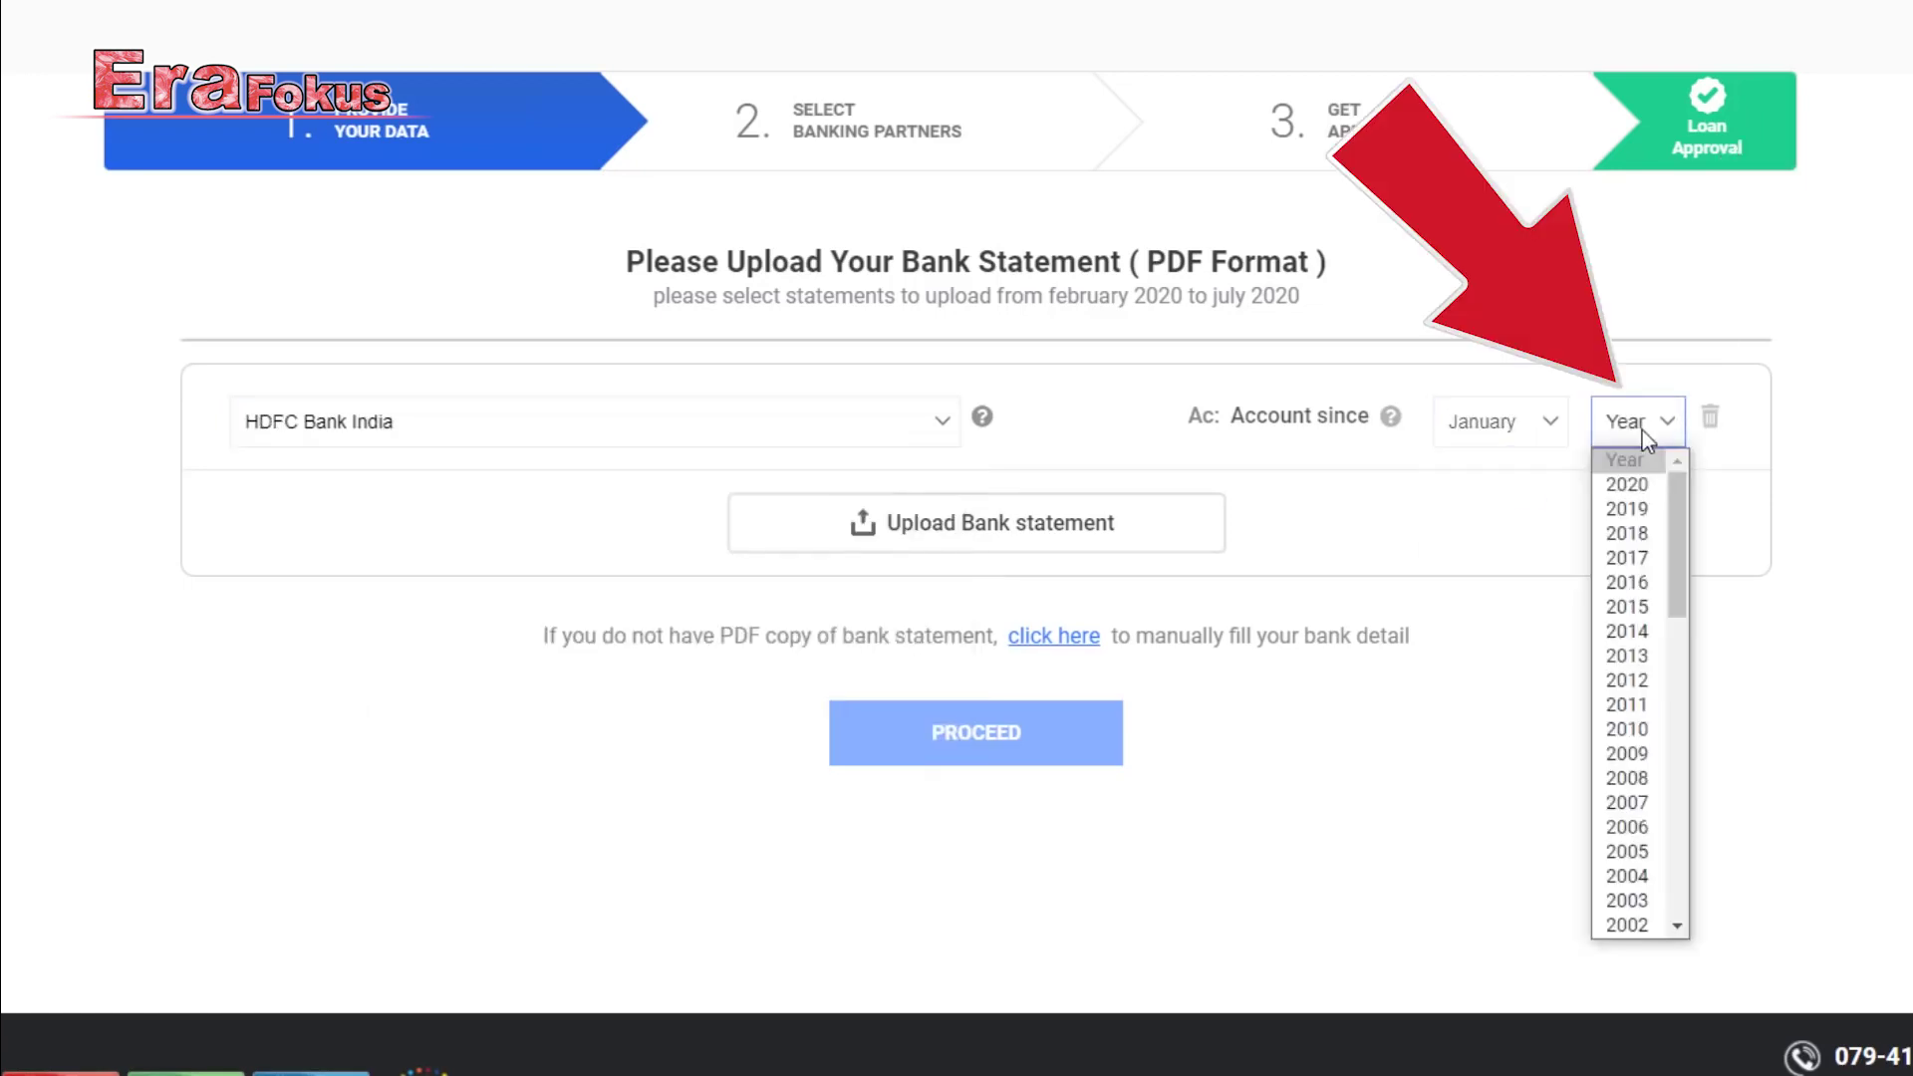
click(1647, 486)
Upload the bank statement PDF, leaving its password blank, and submit it.
click(952, 534)
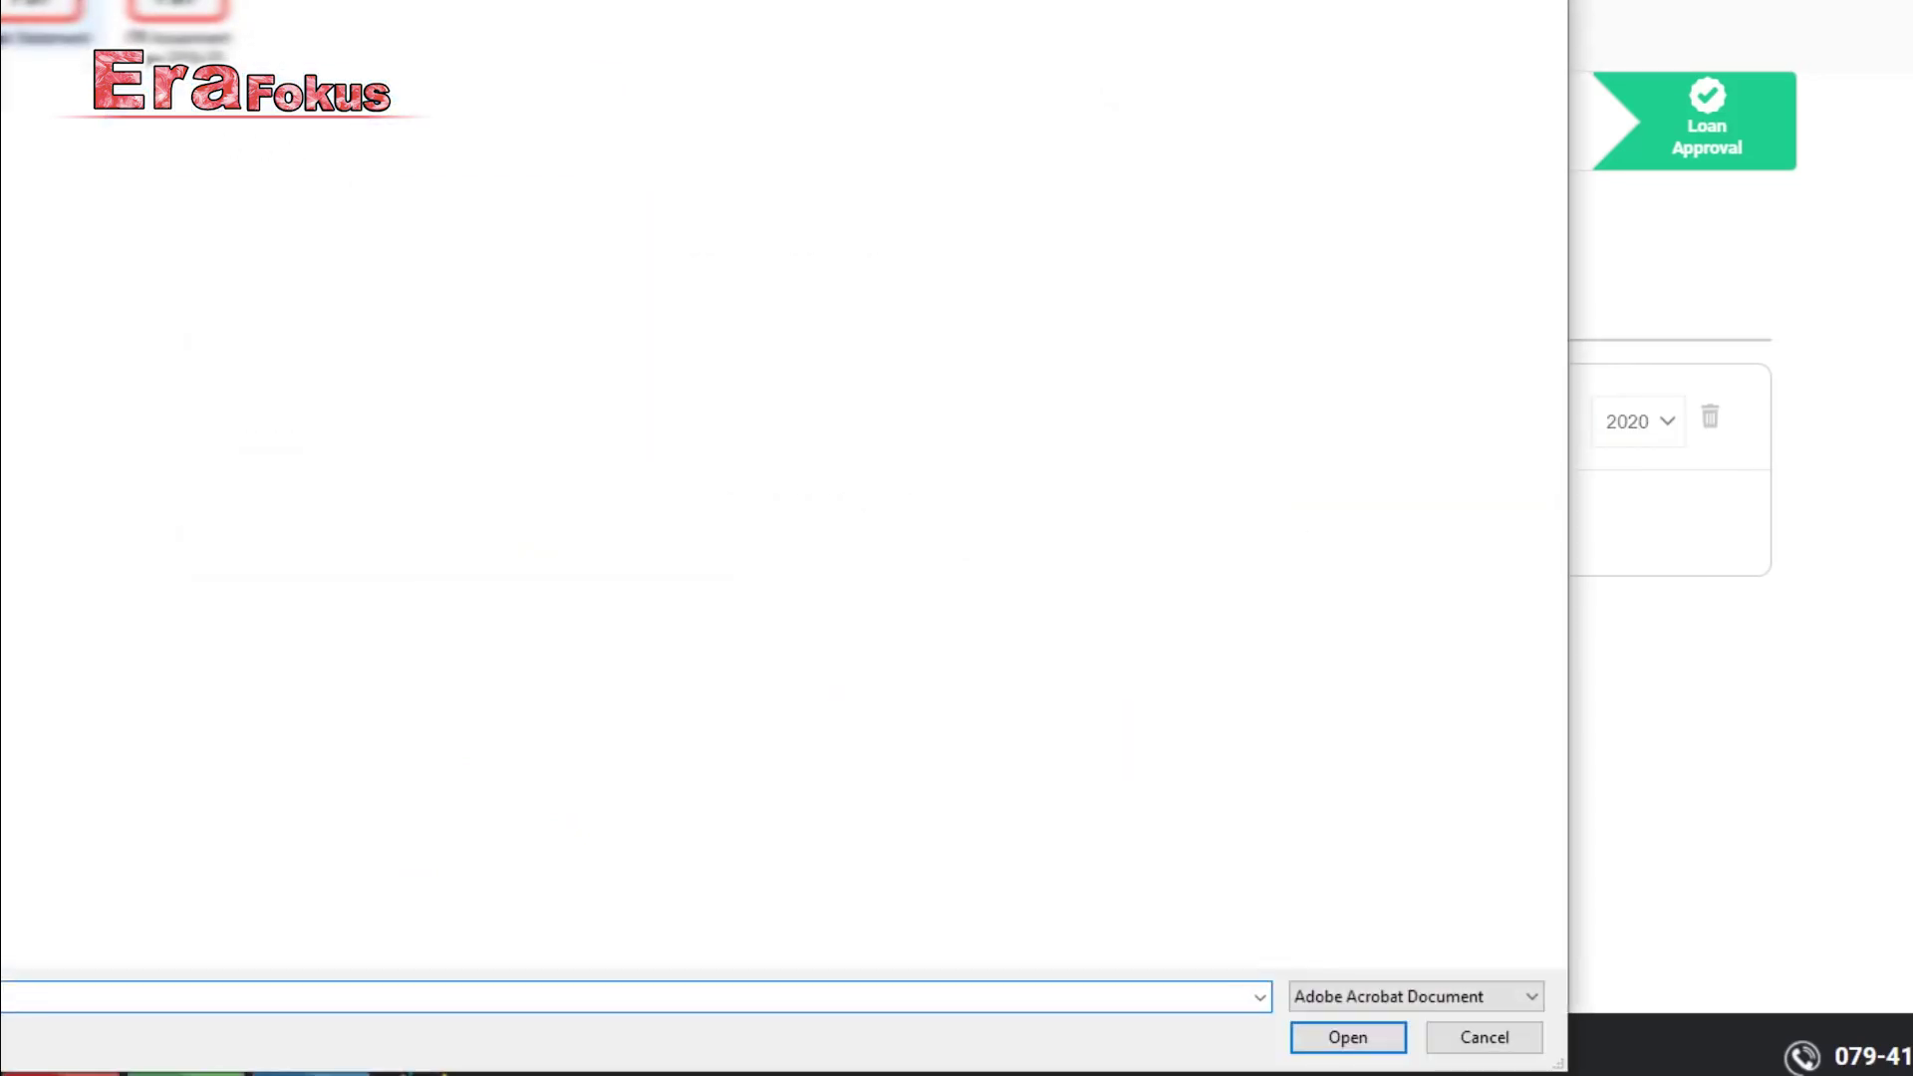
click(30, 15)
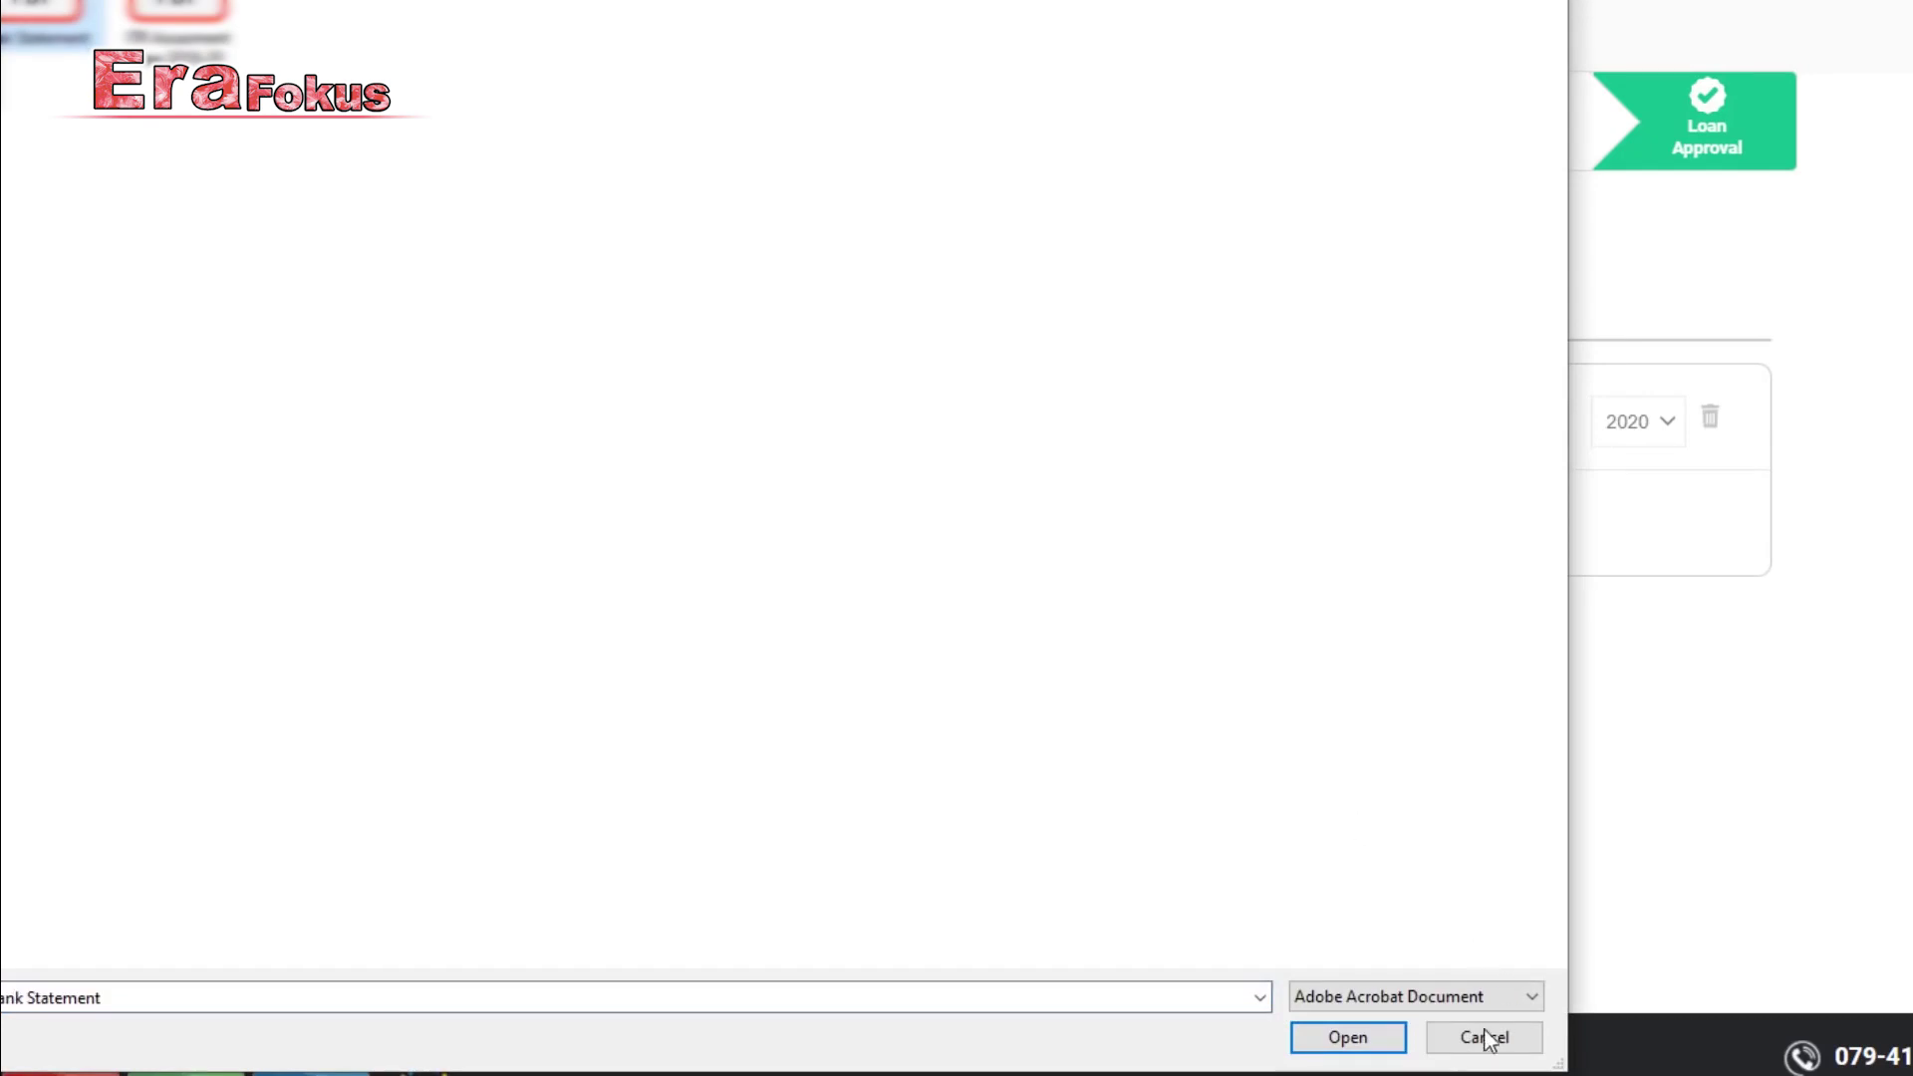
click(1385, 1038)
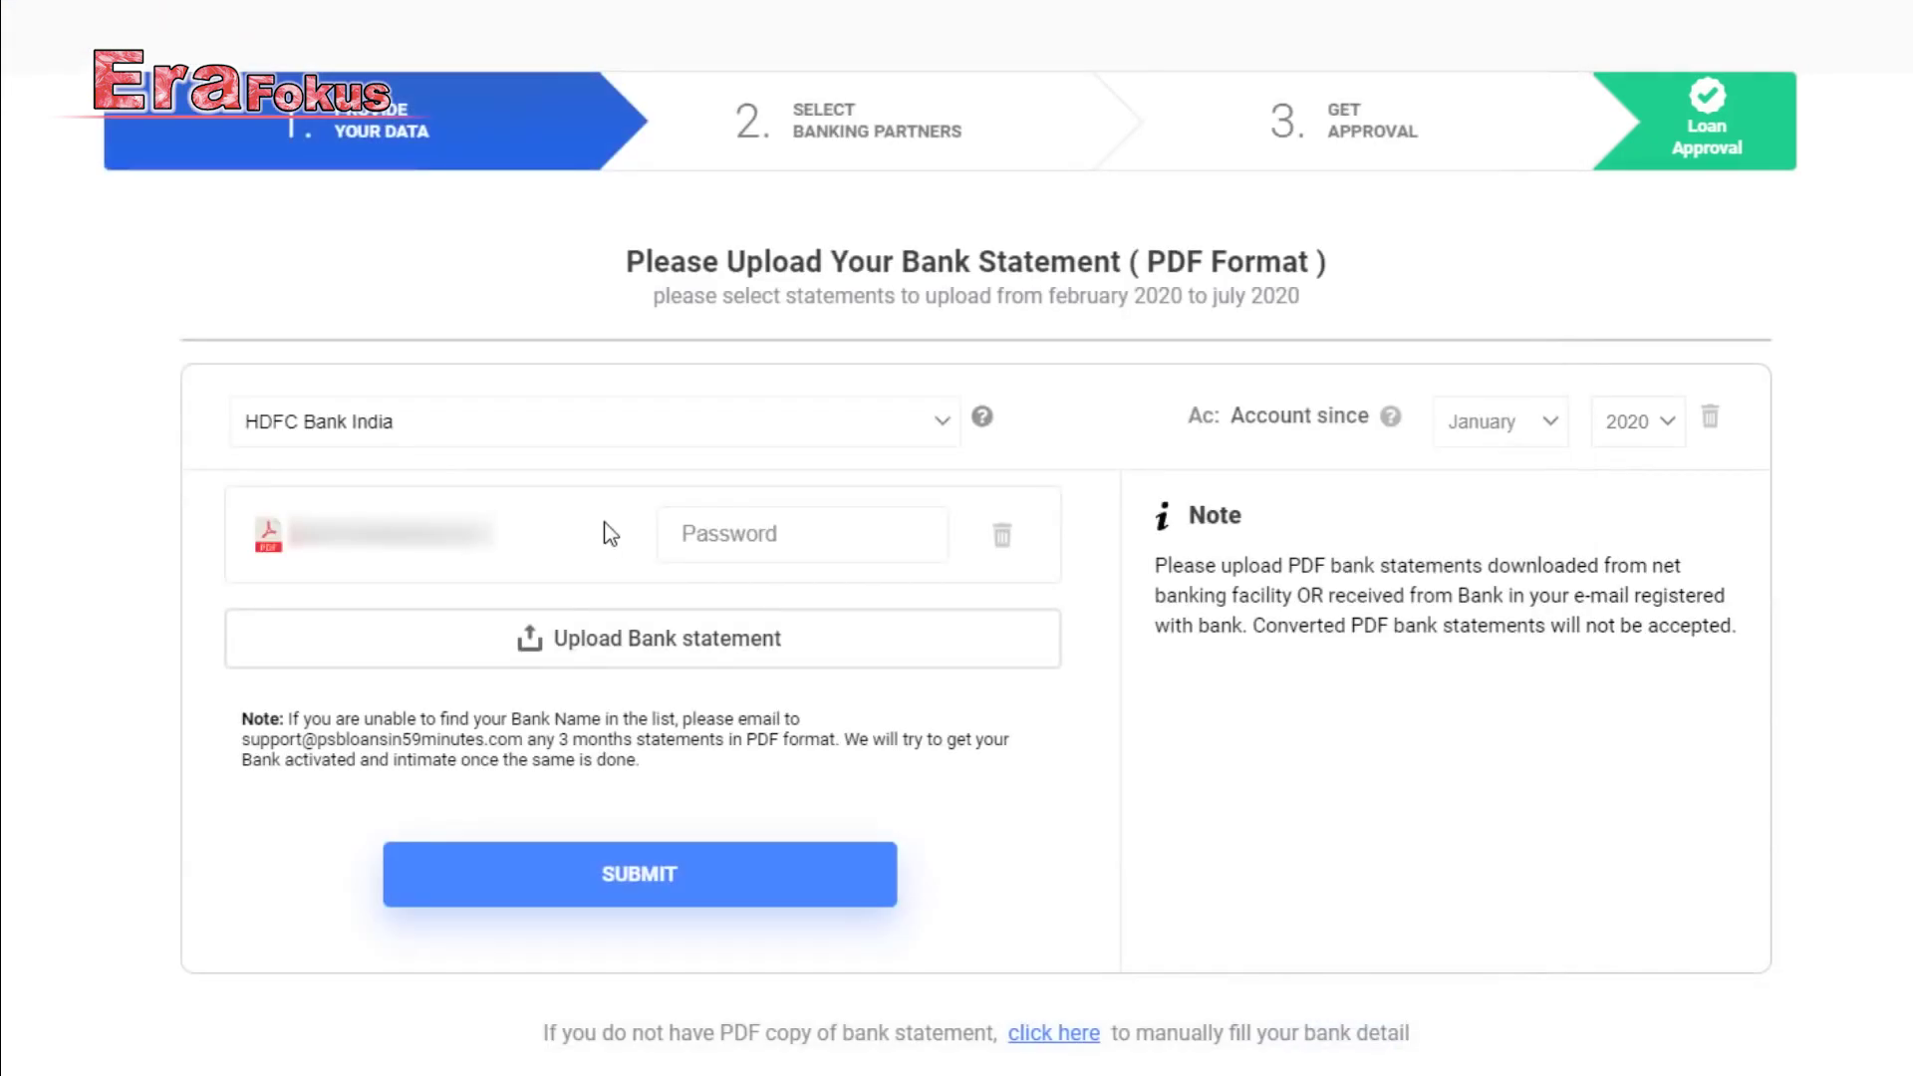
click(700, 536)
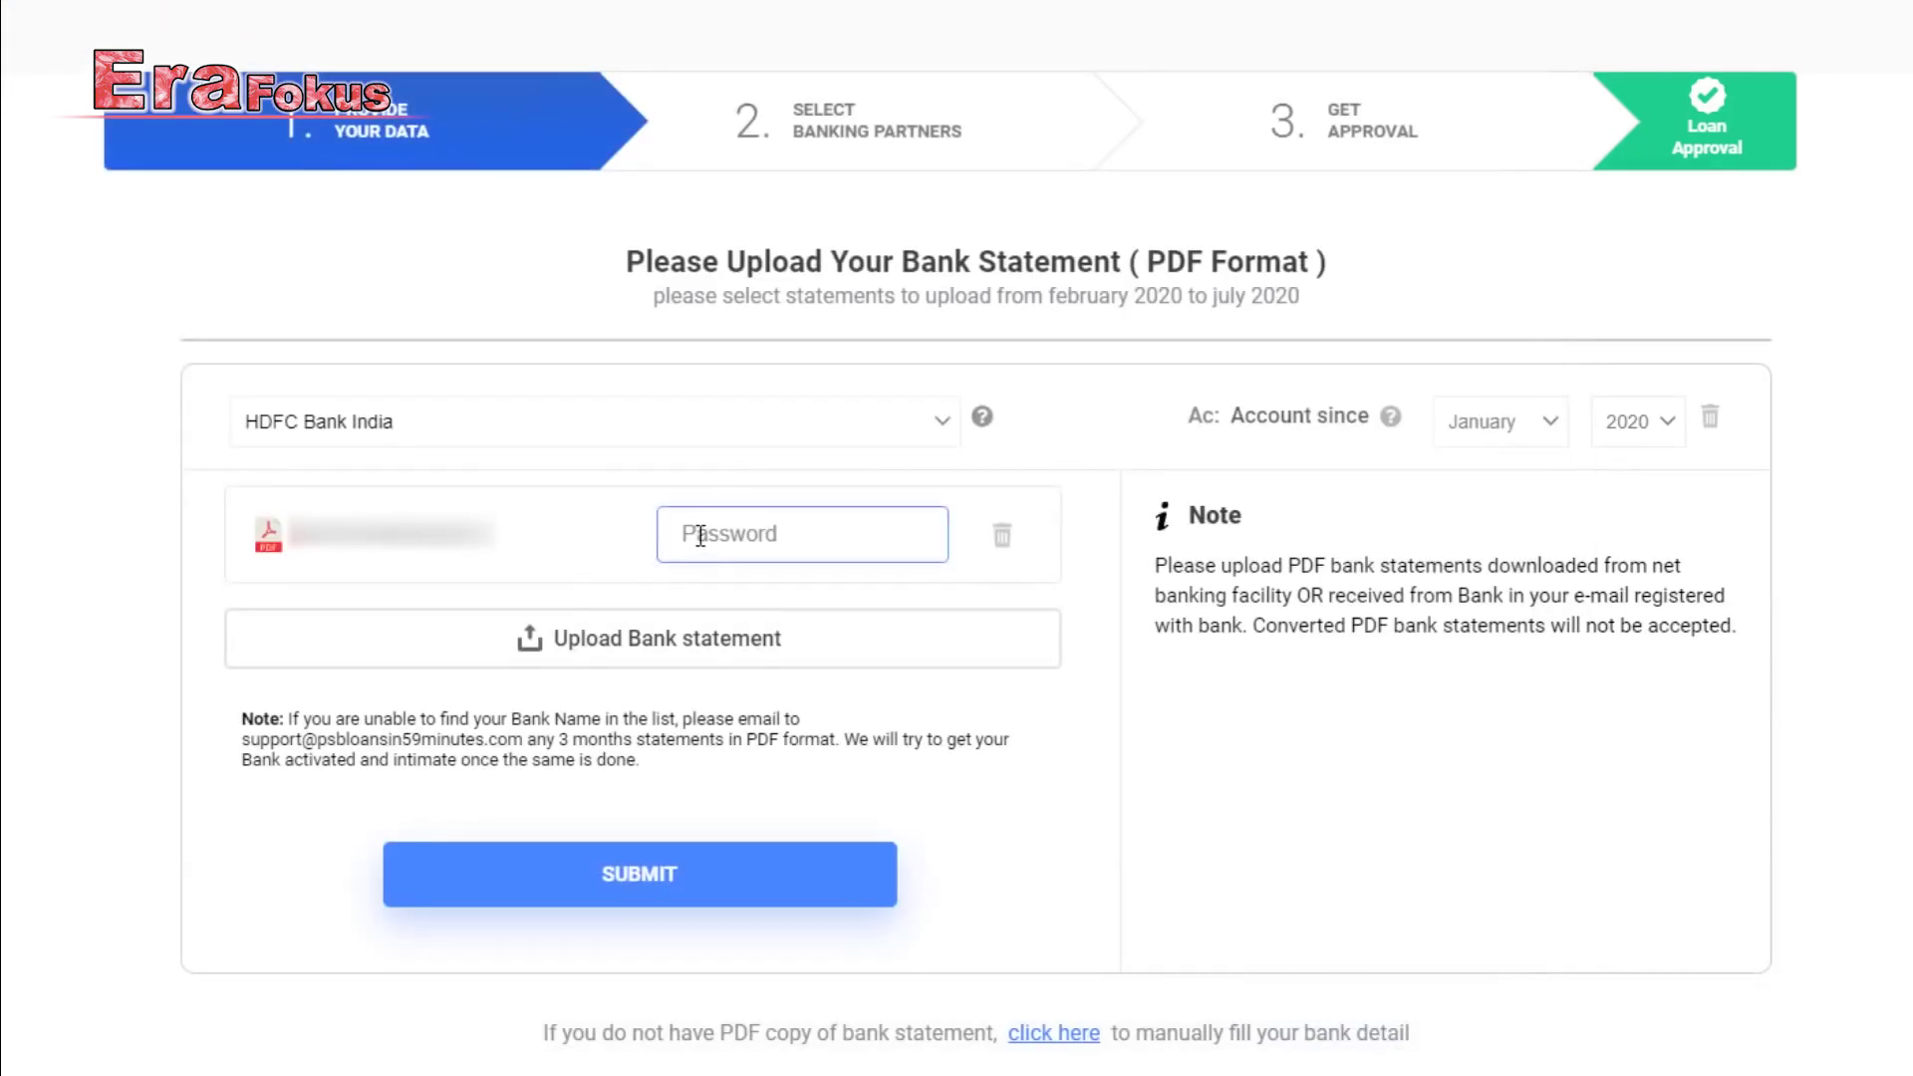
click(588, 522)
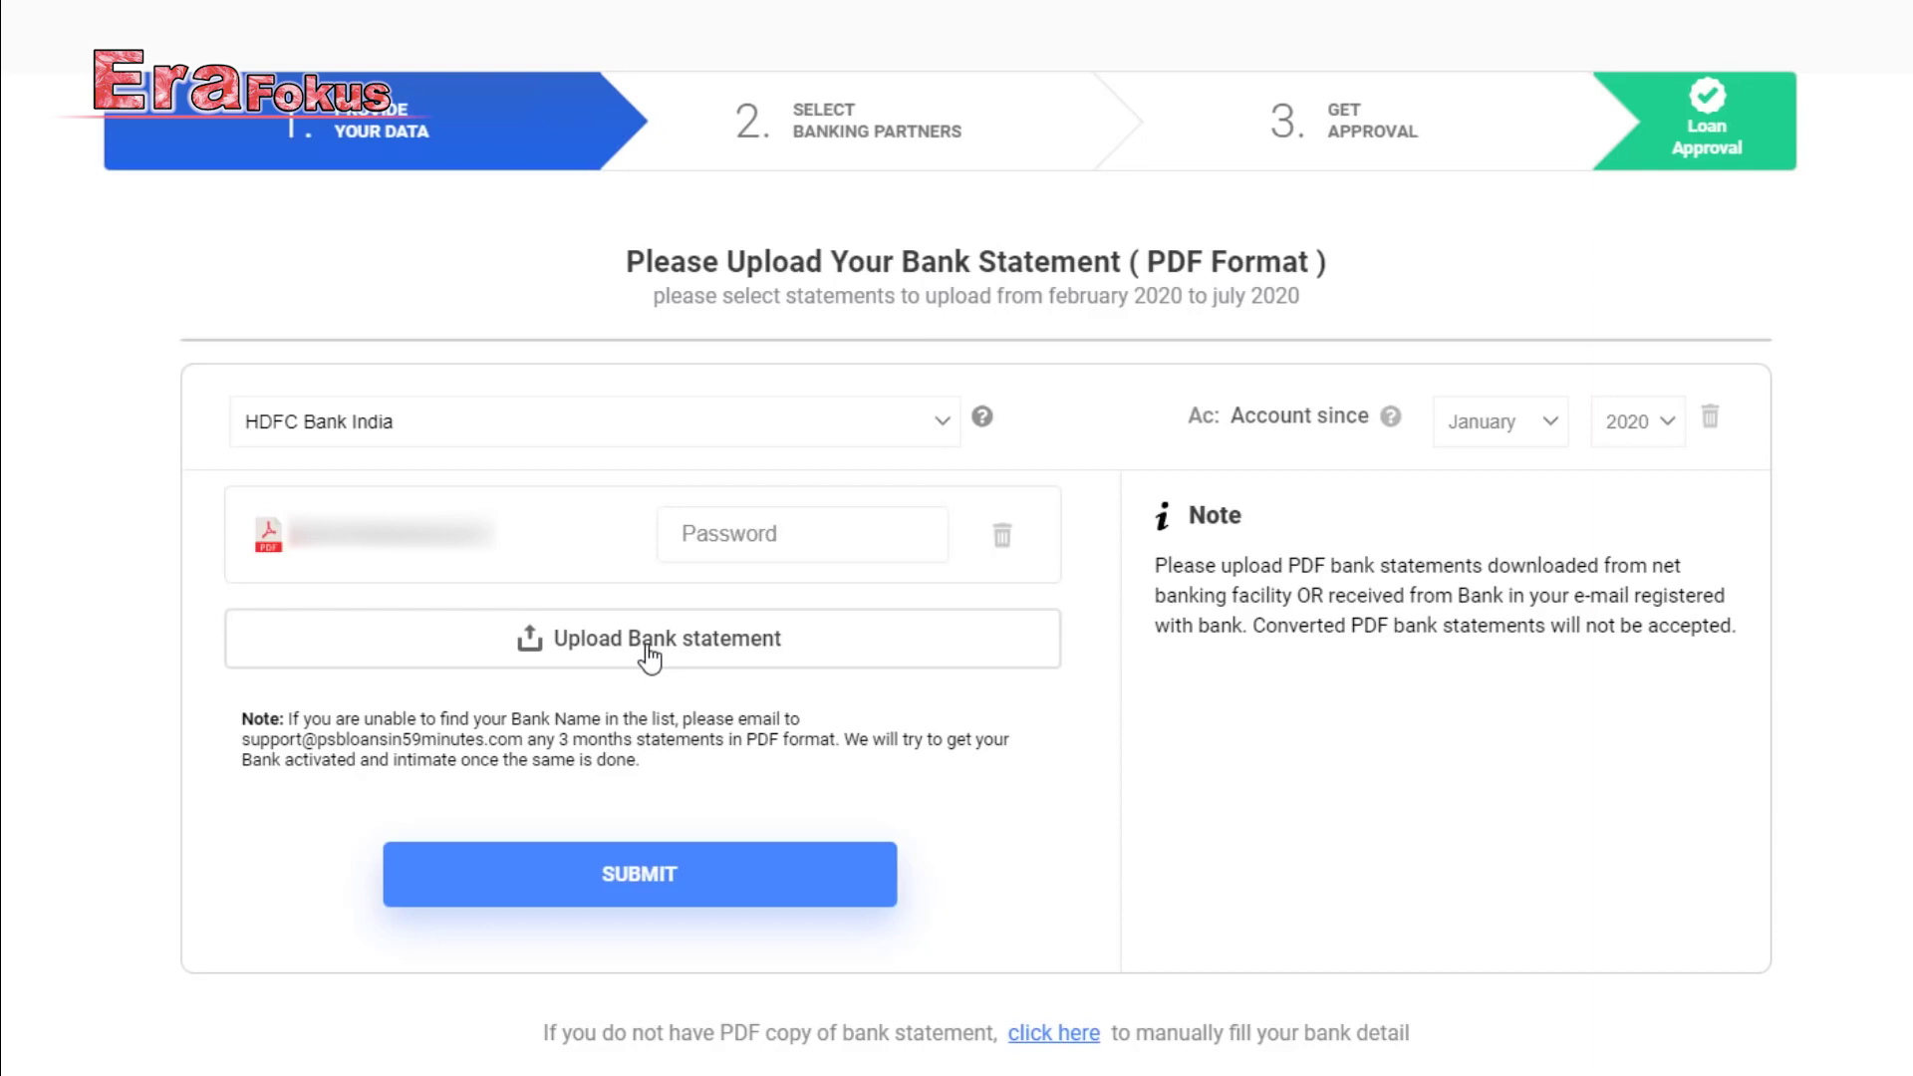
click(671, 882)
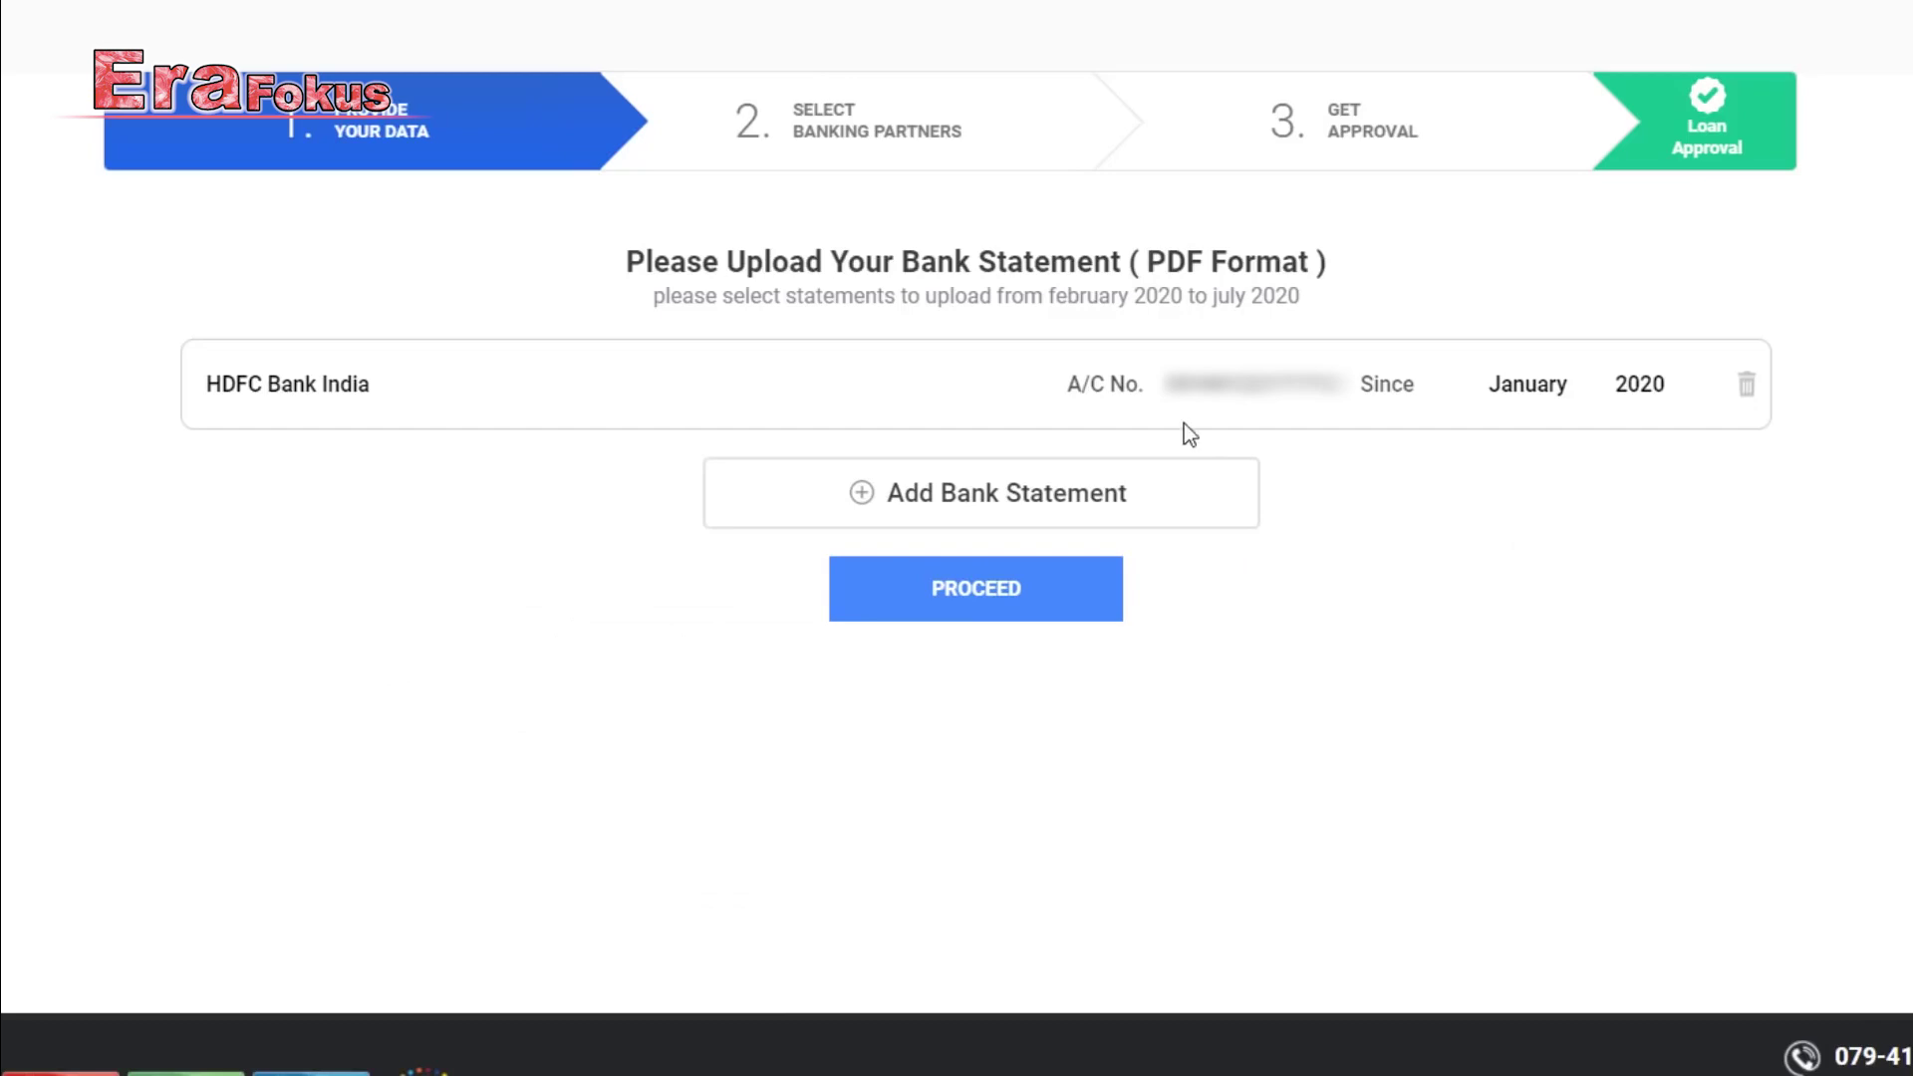
Proceed and confirm Yes to continuing with just 1 uploaded bank statement.
click(961, 610)
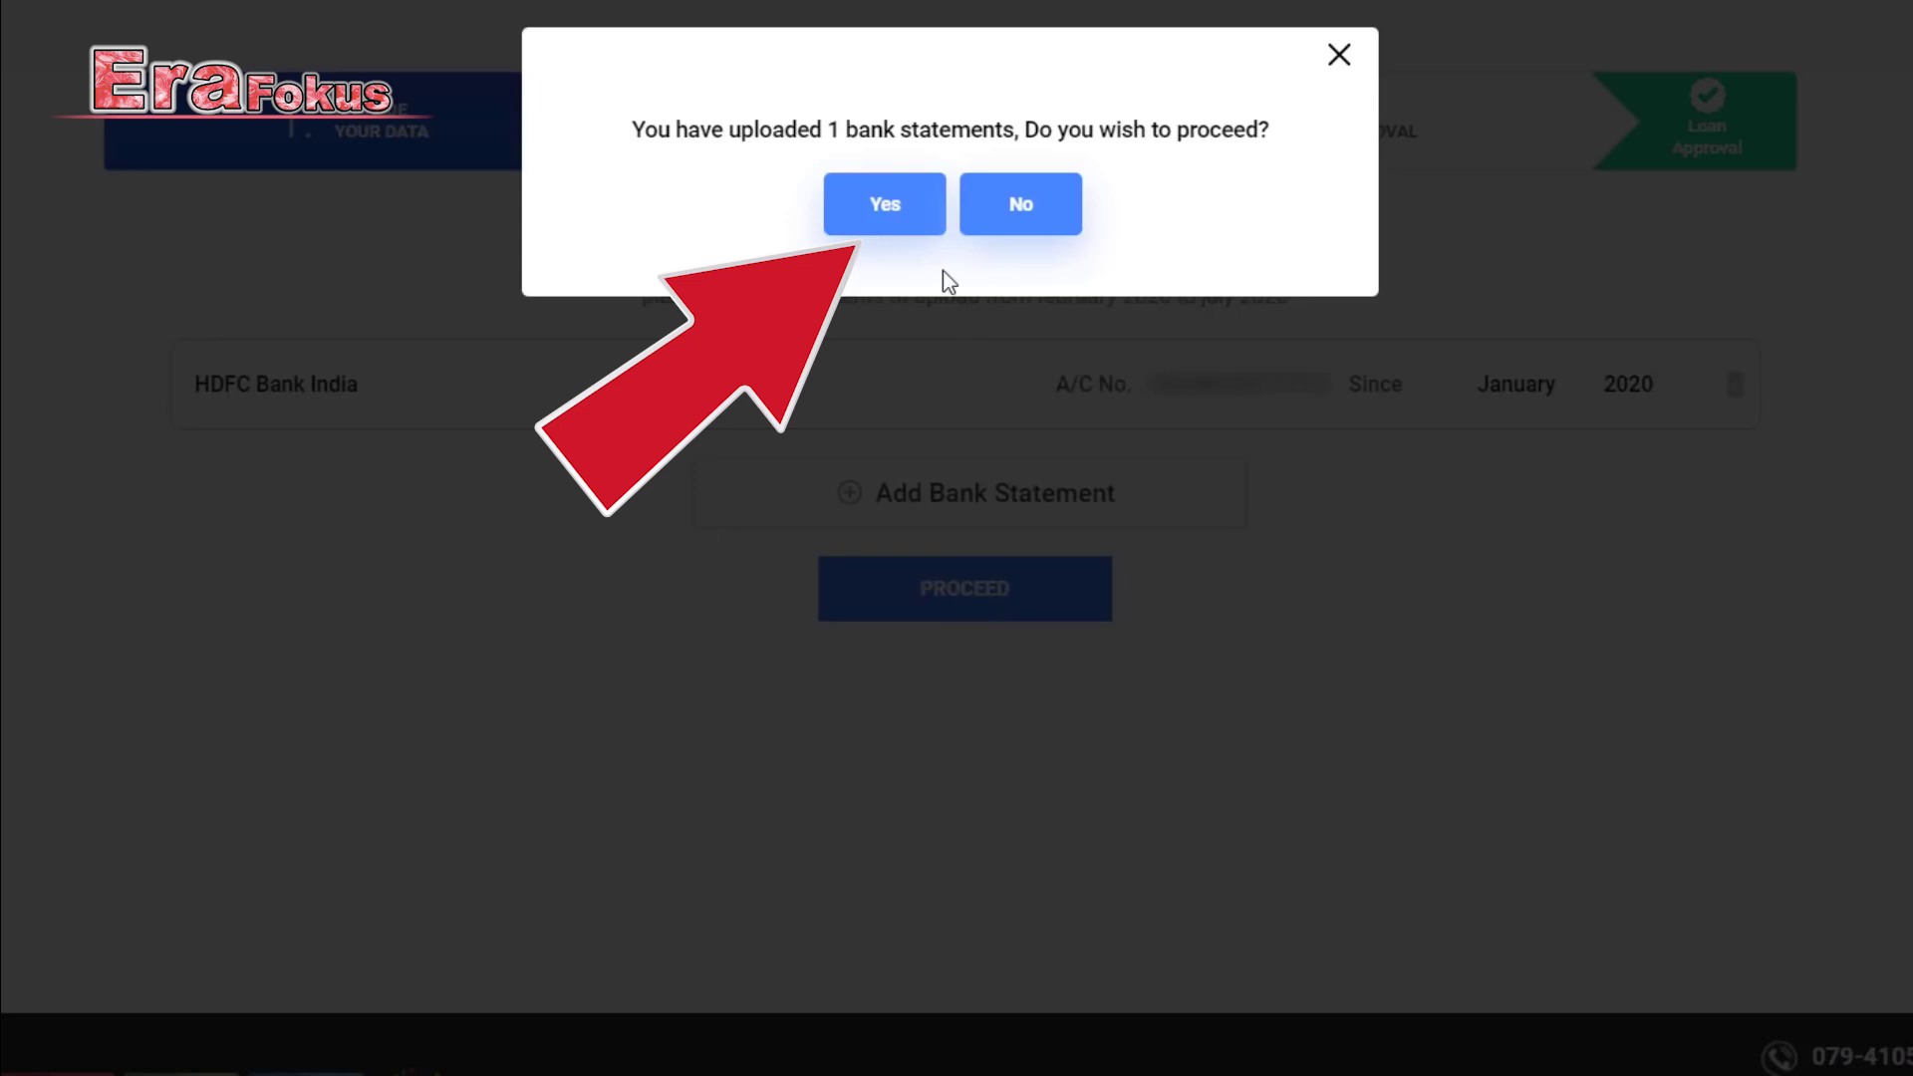
click(888, 212)
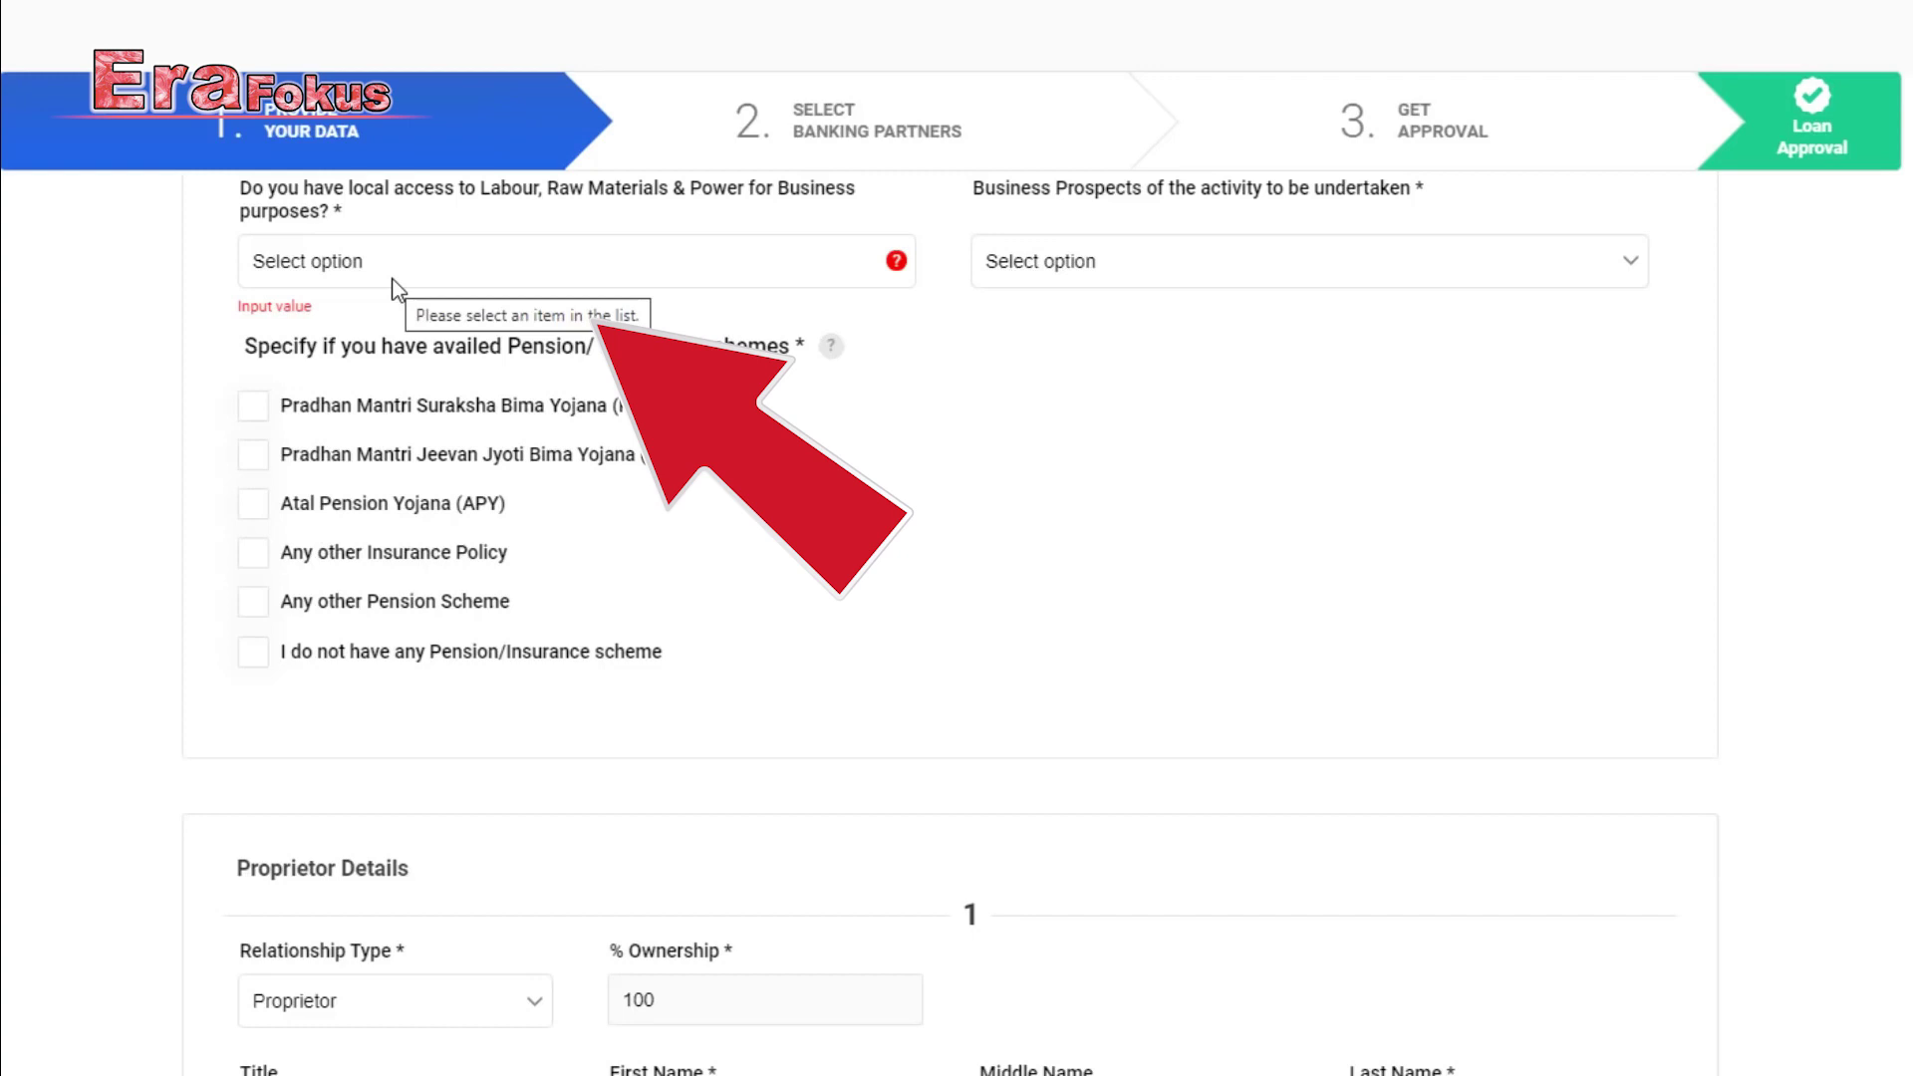
Mark inputs as locally available/tied up and business prospects as Average Potential.
click(588, 265)
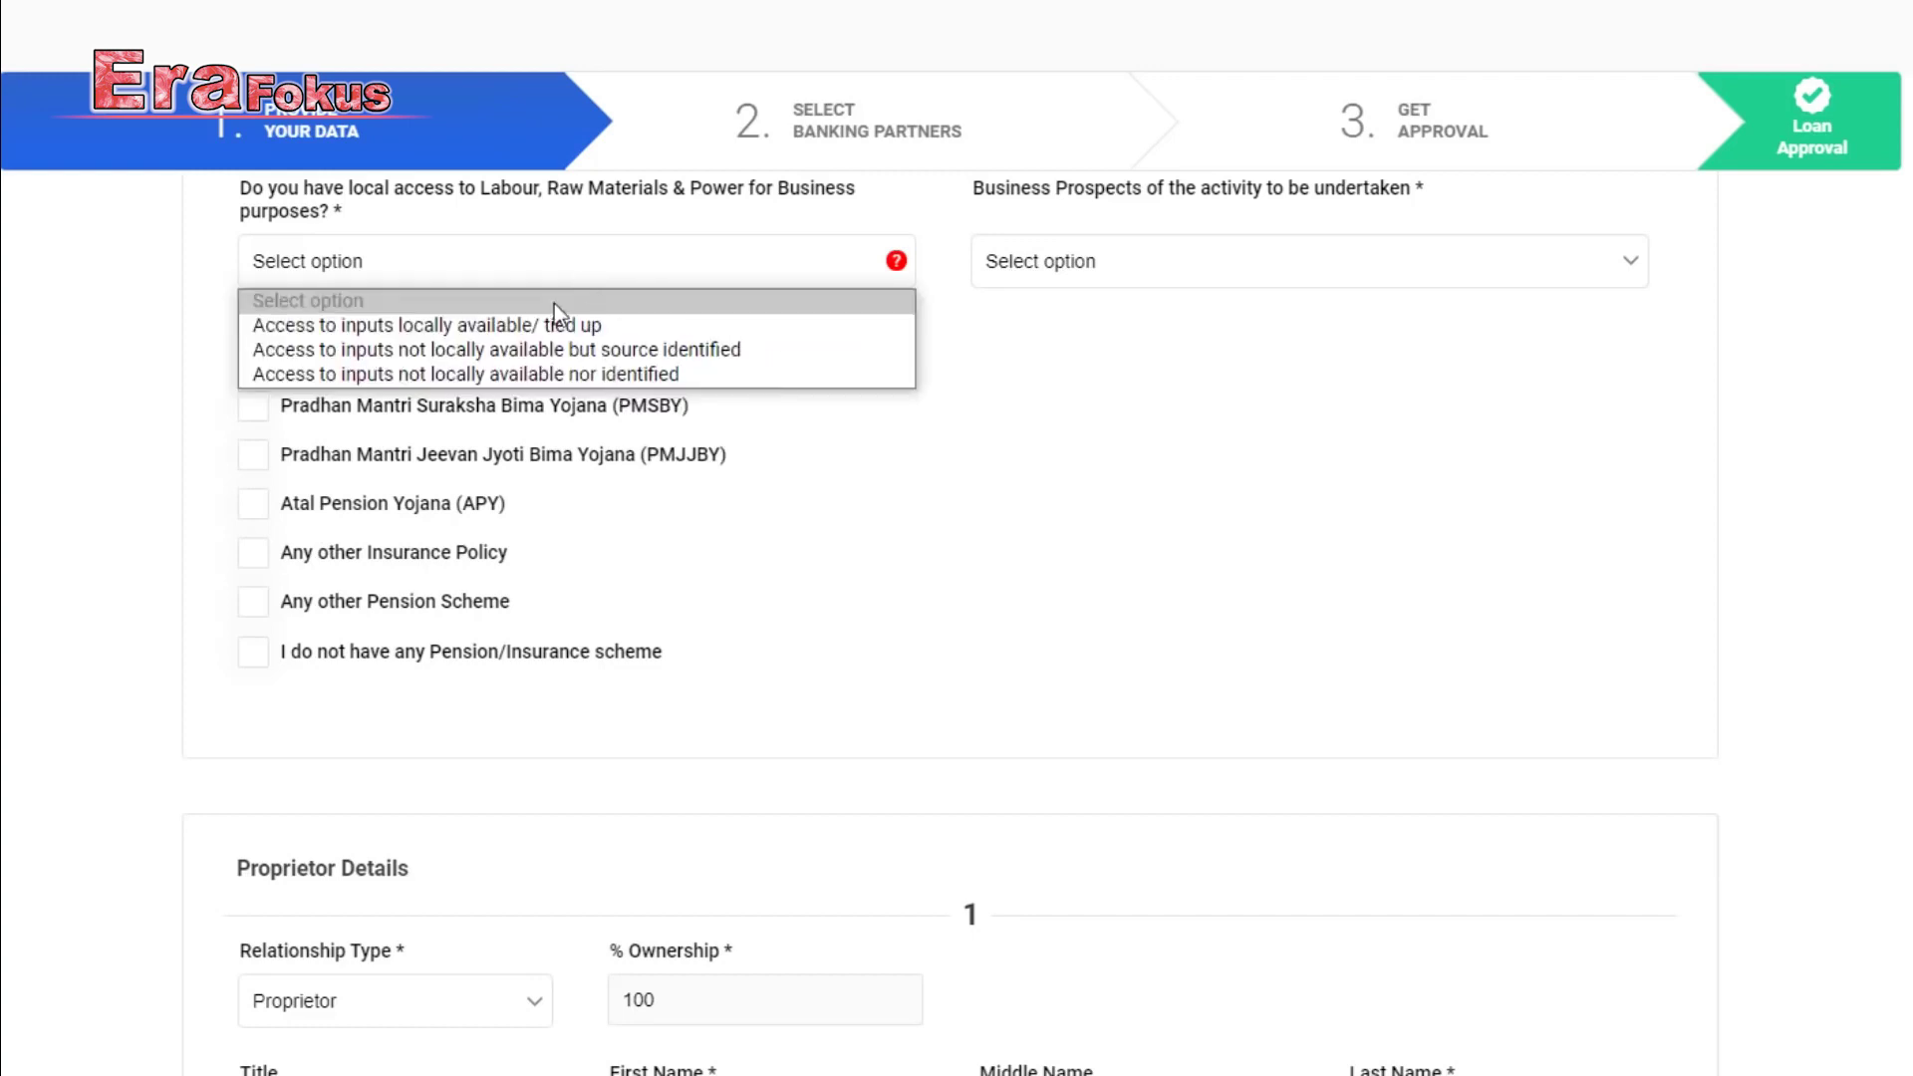
click(450, 326)
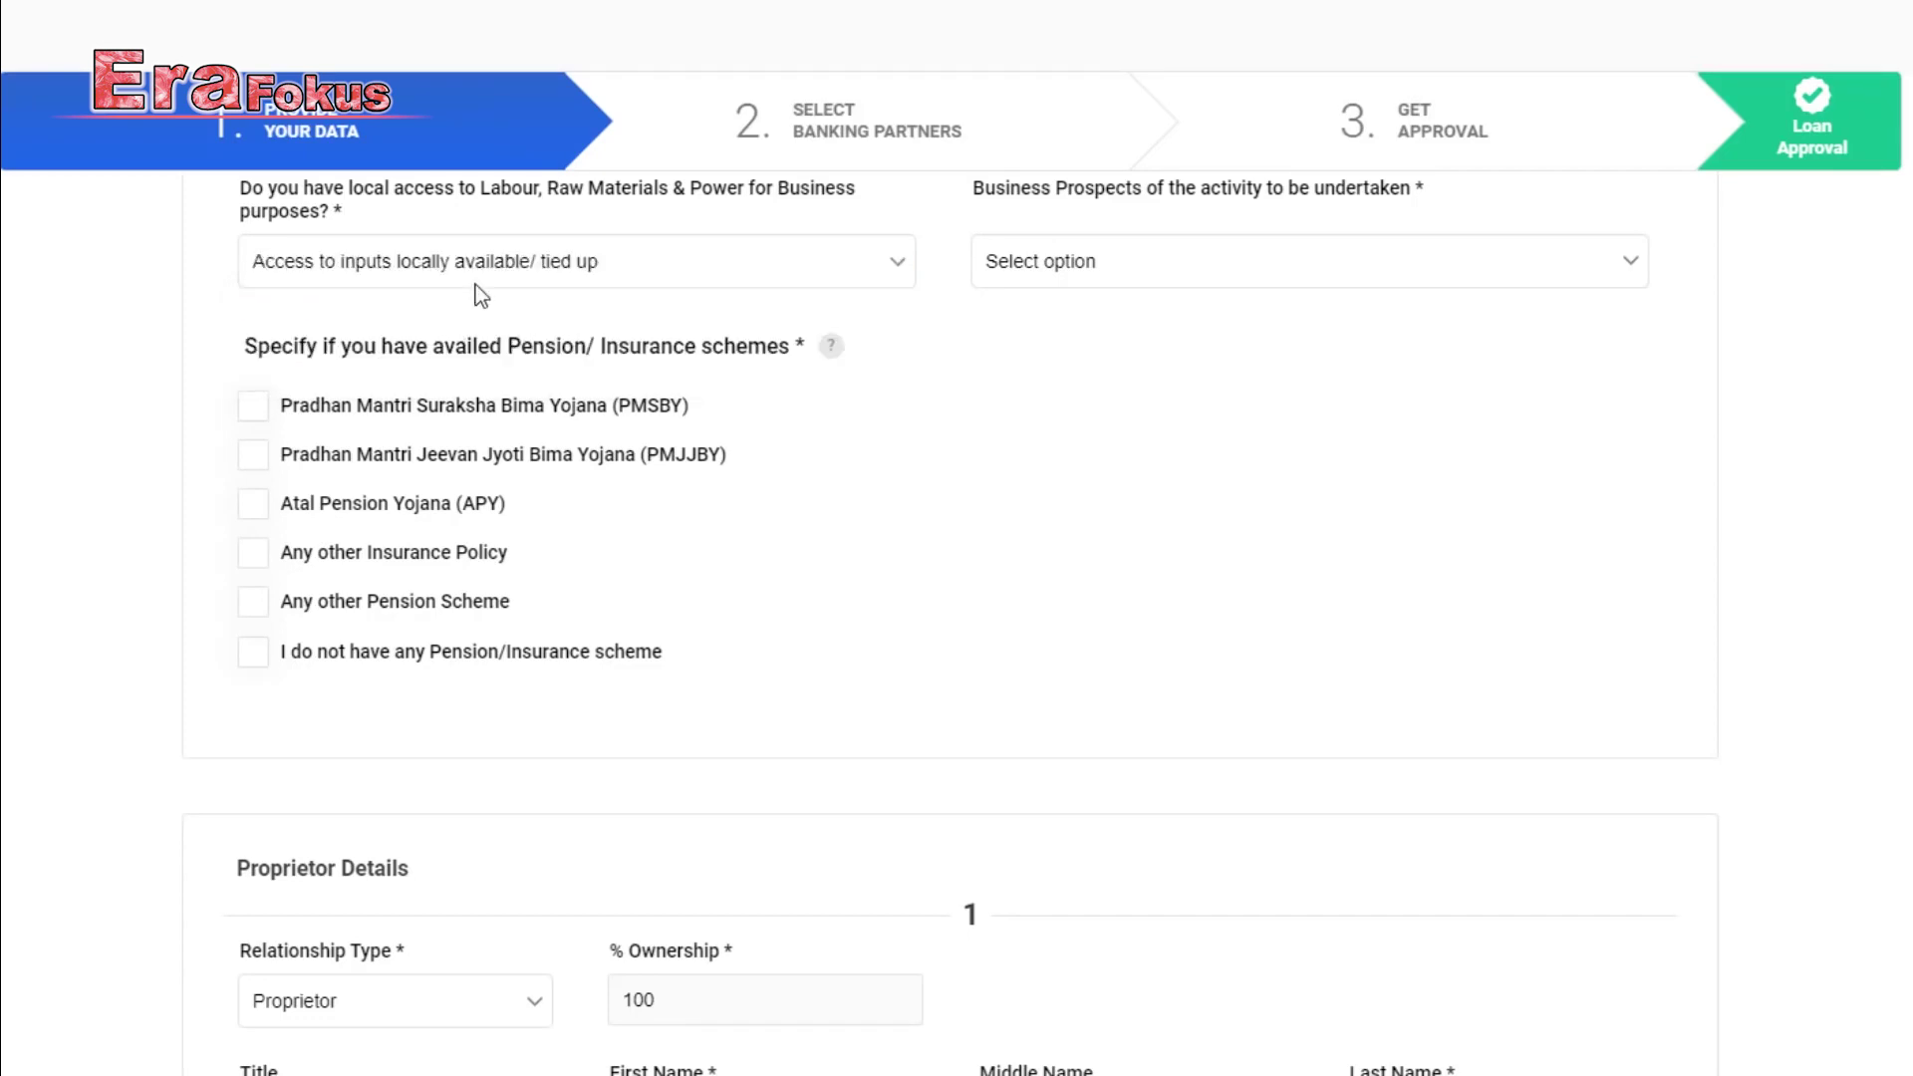
click(1187, 250)
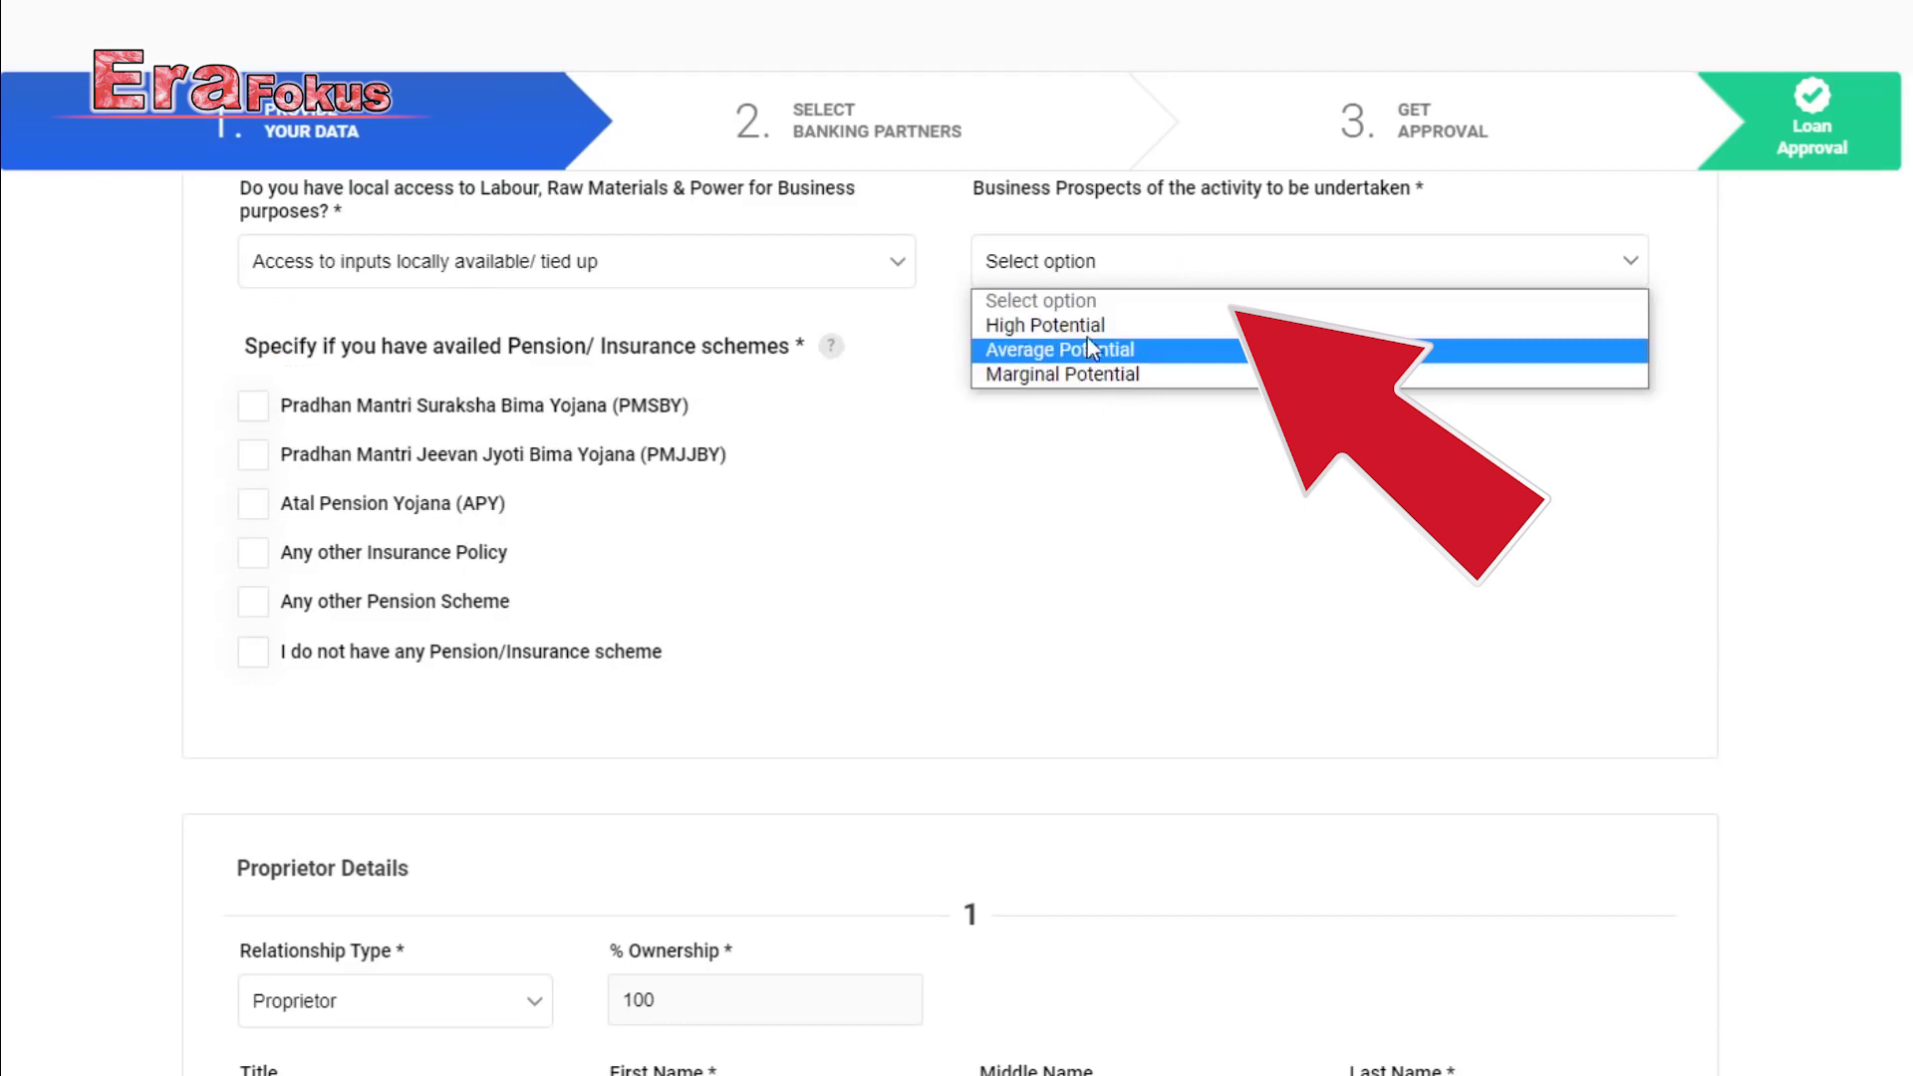
click(1120, 351)
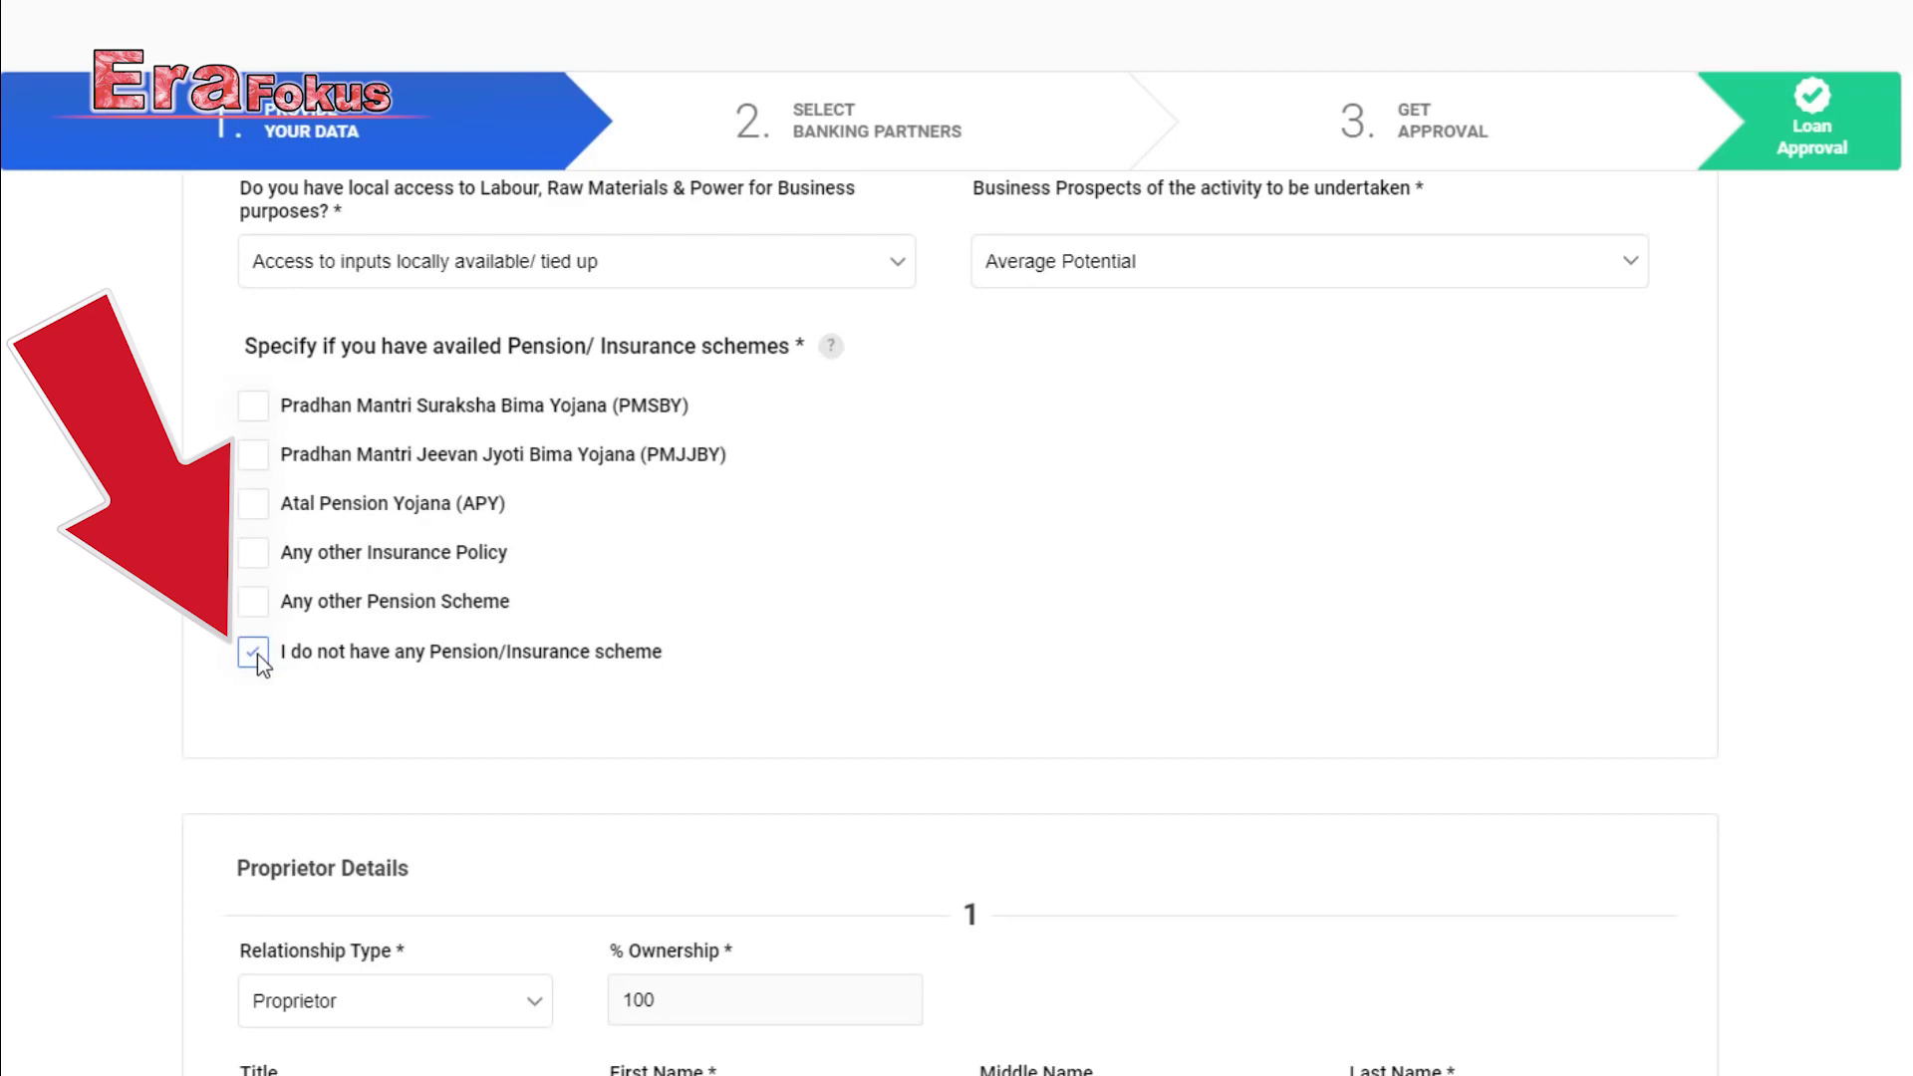
scroll(957, 484, down, 5)
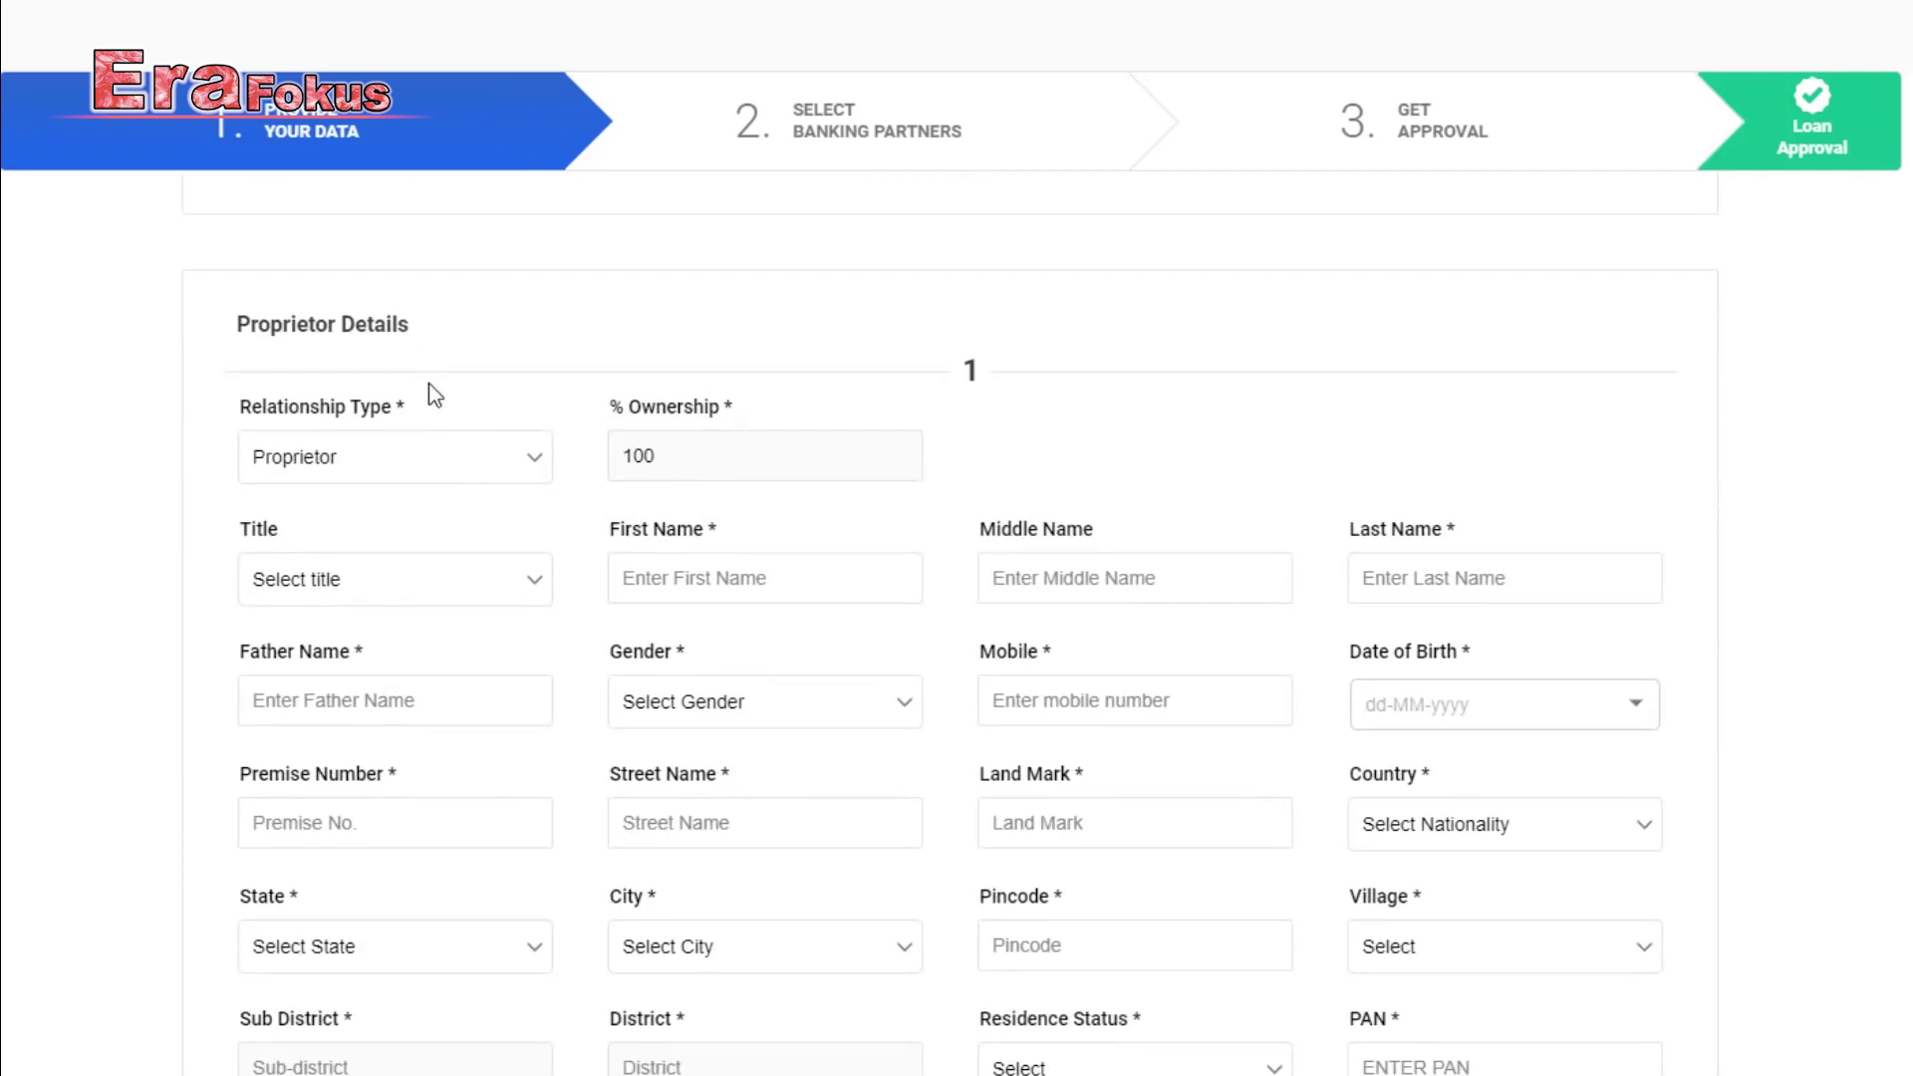
Keep the relationship type as Proprietor with a 100% ownership share.
click(404, 462)
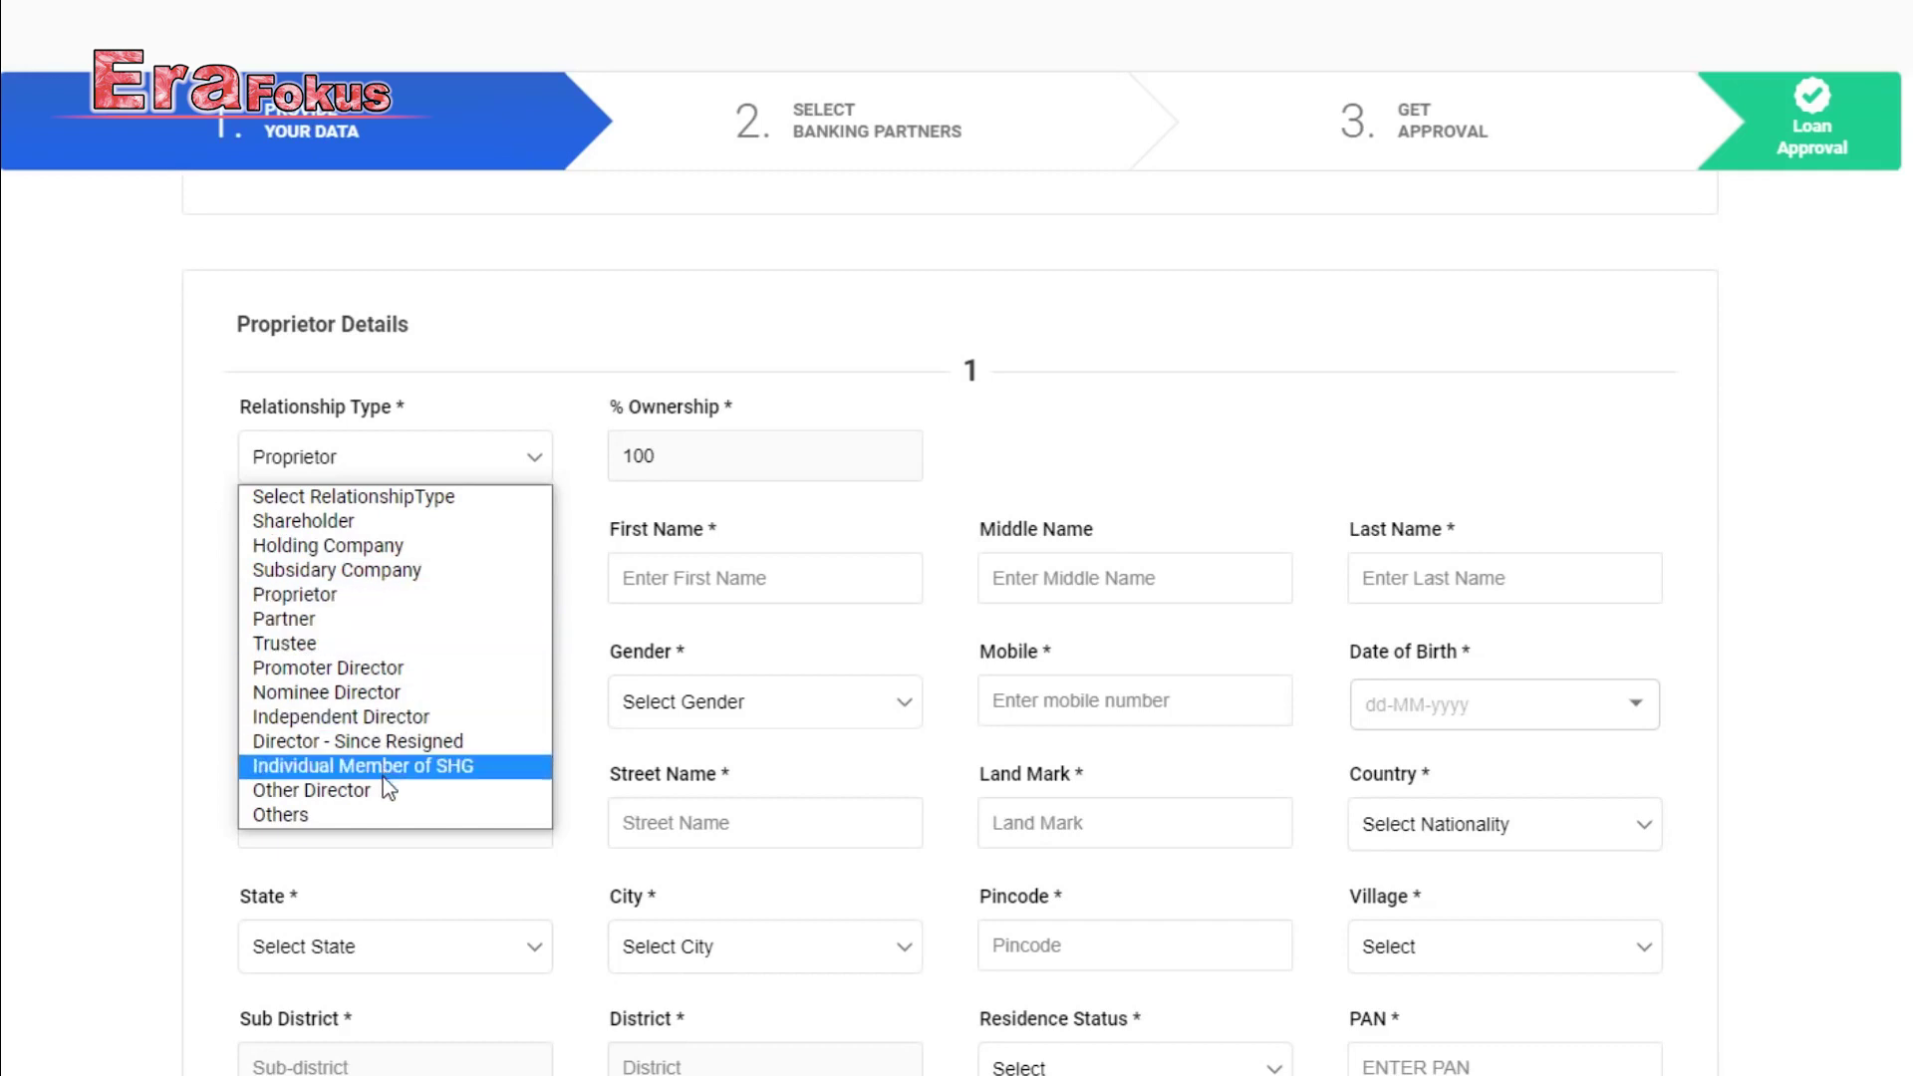
click(353, 596)
click(685, 464)
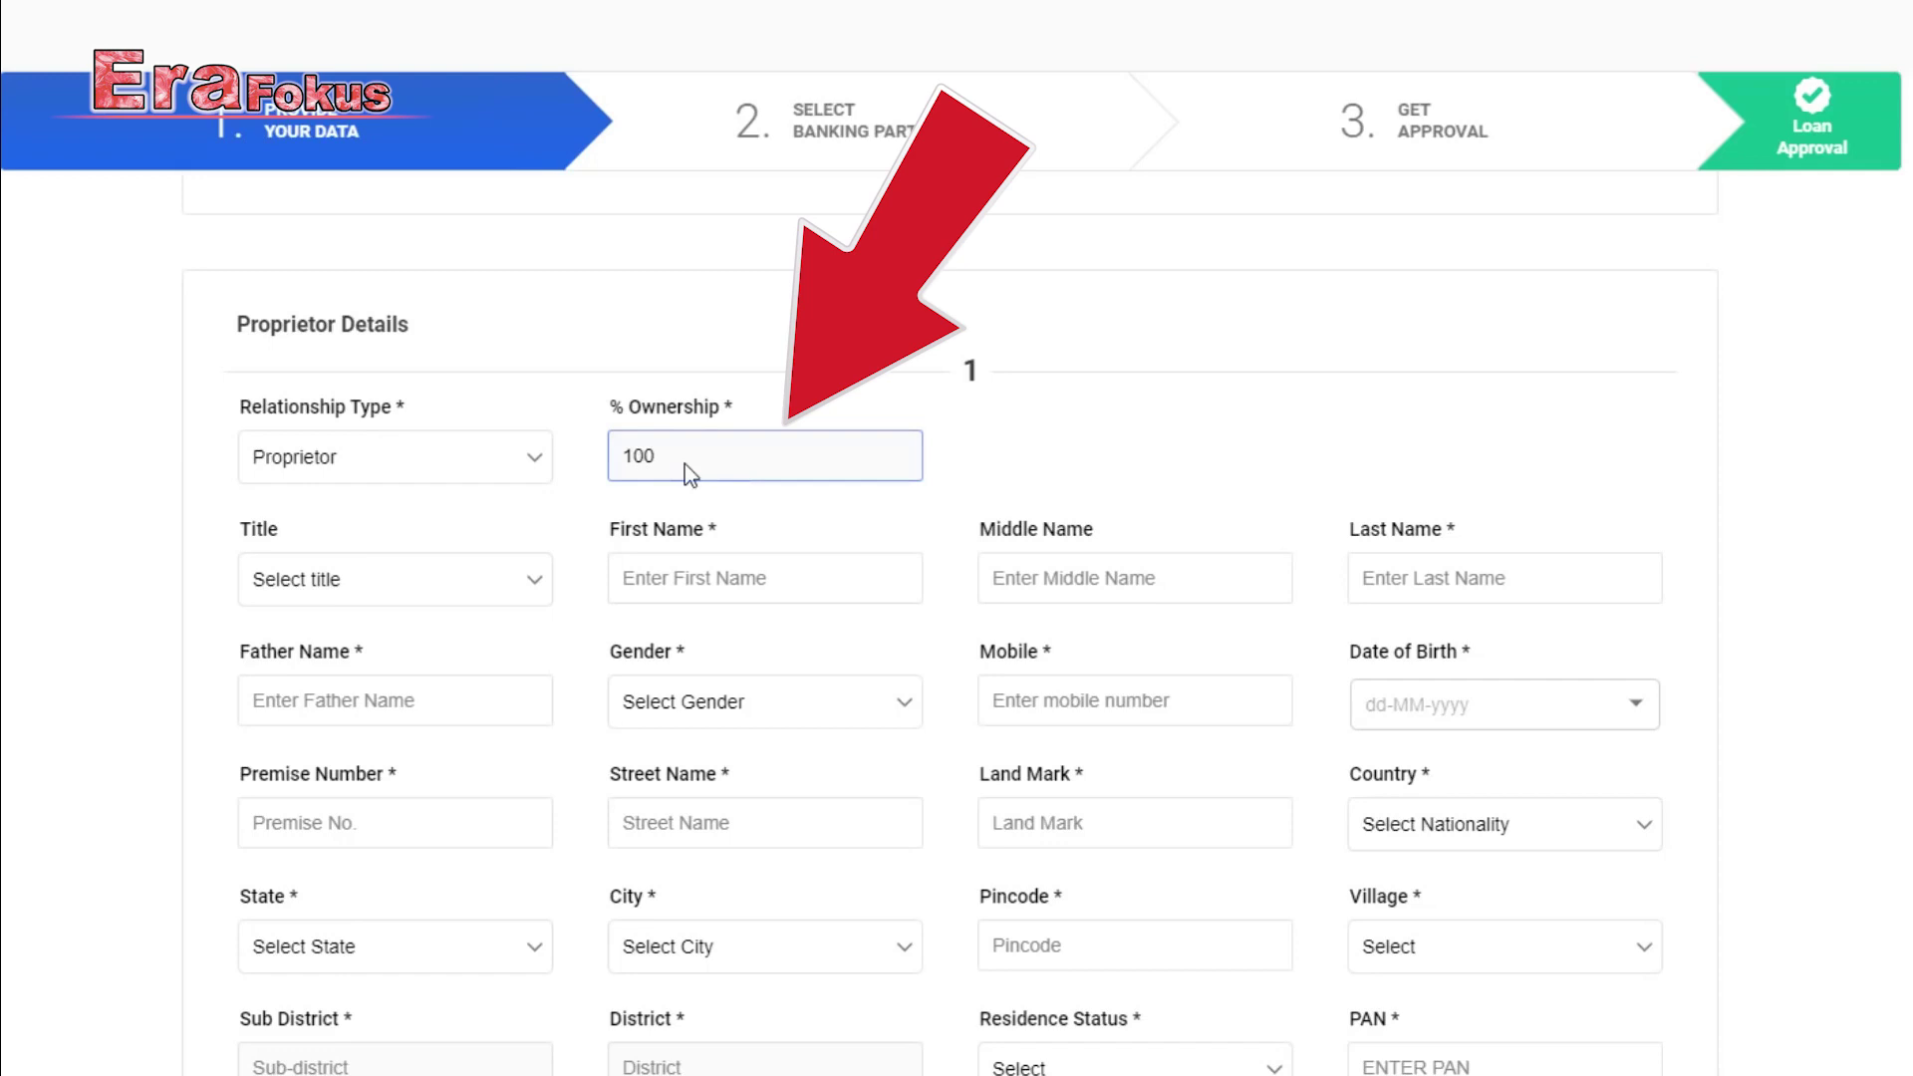
scroll(684, 464, down, 2)
Choose Mr. as the proprietor's title, go through the name fields, and set gender Male.
click(464, 447)
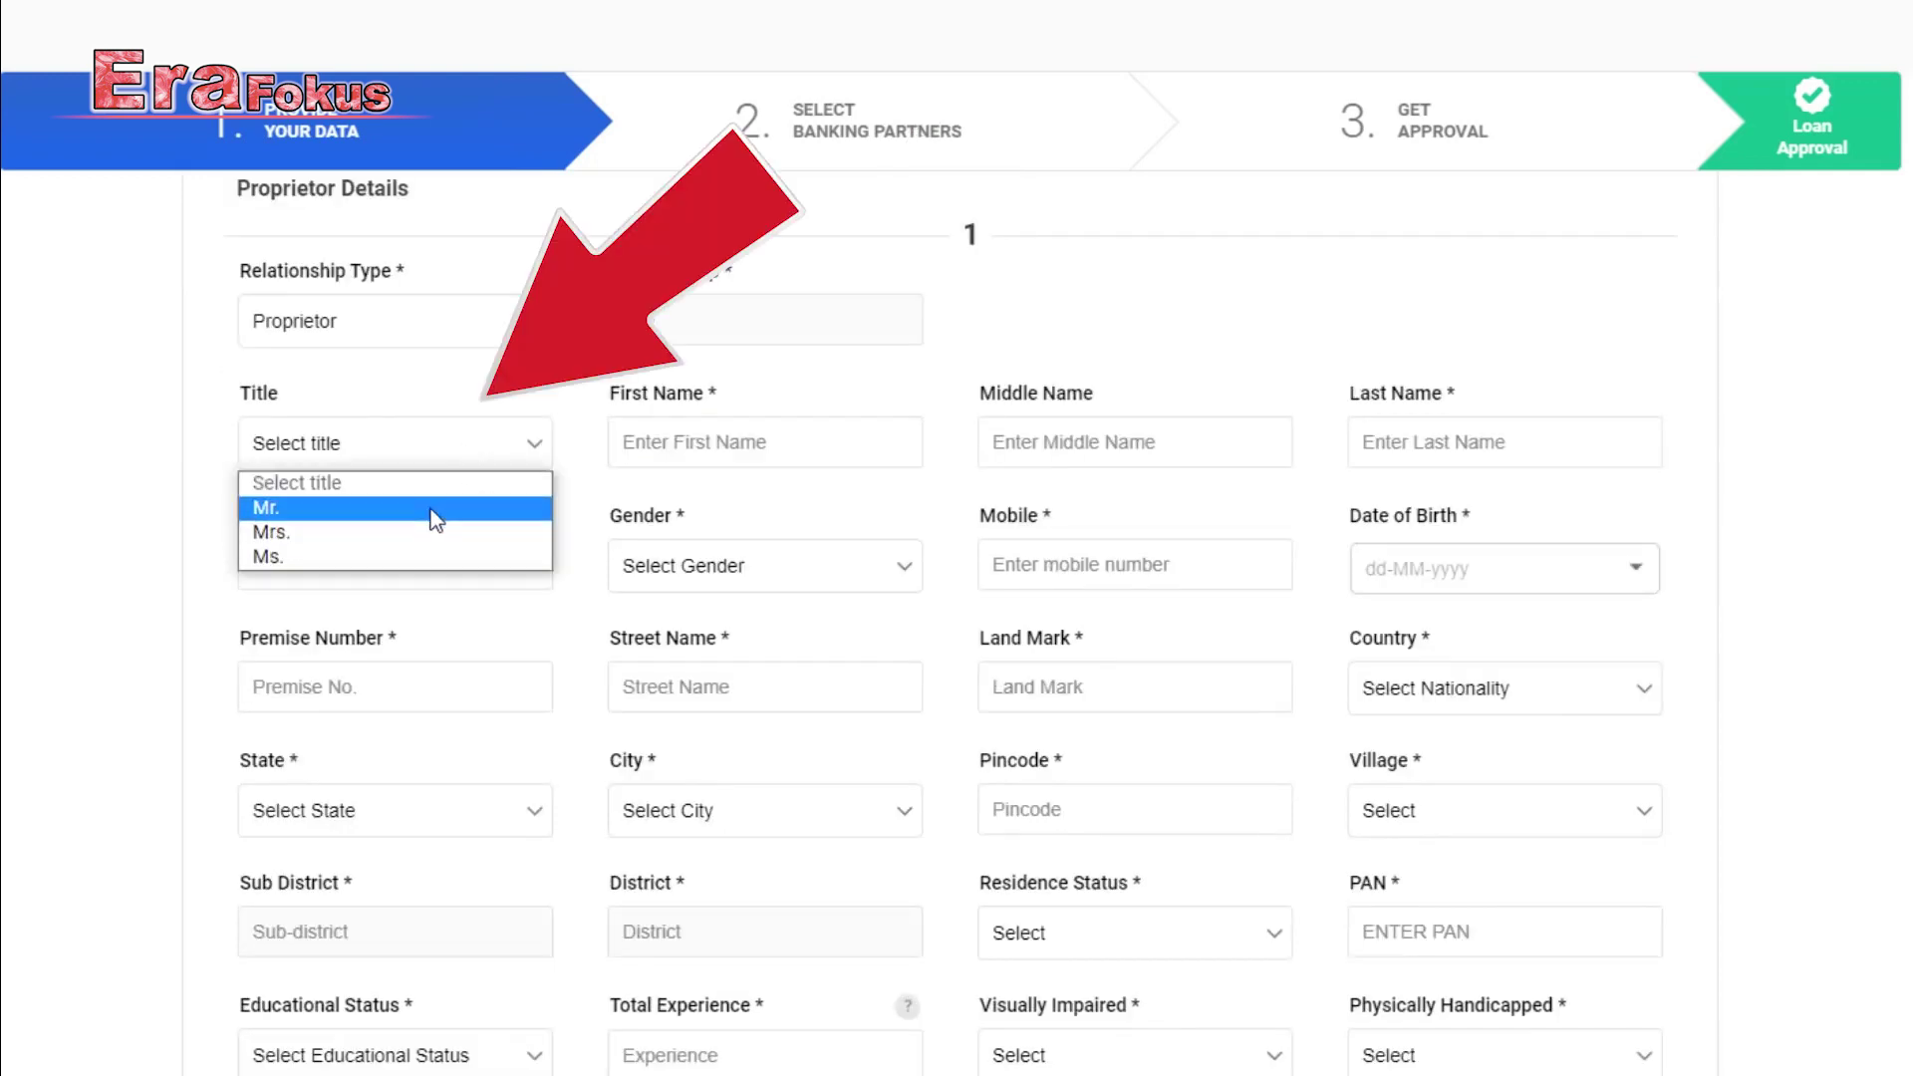
click(432, 509)
click(748, 436)
click(1035, 438)
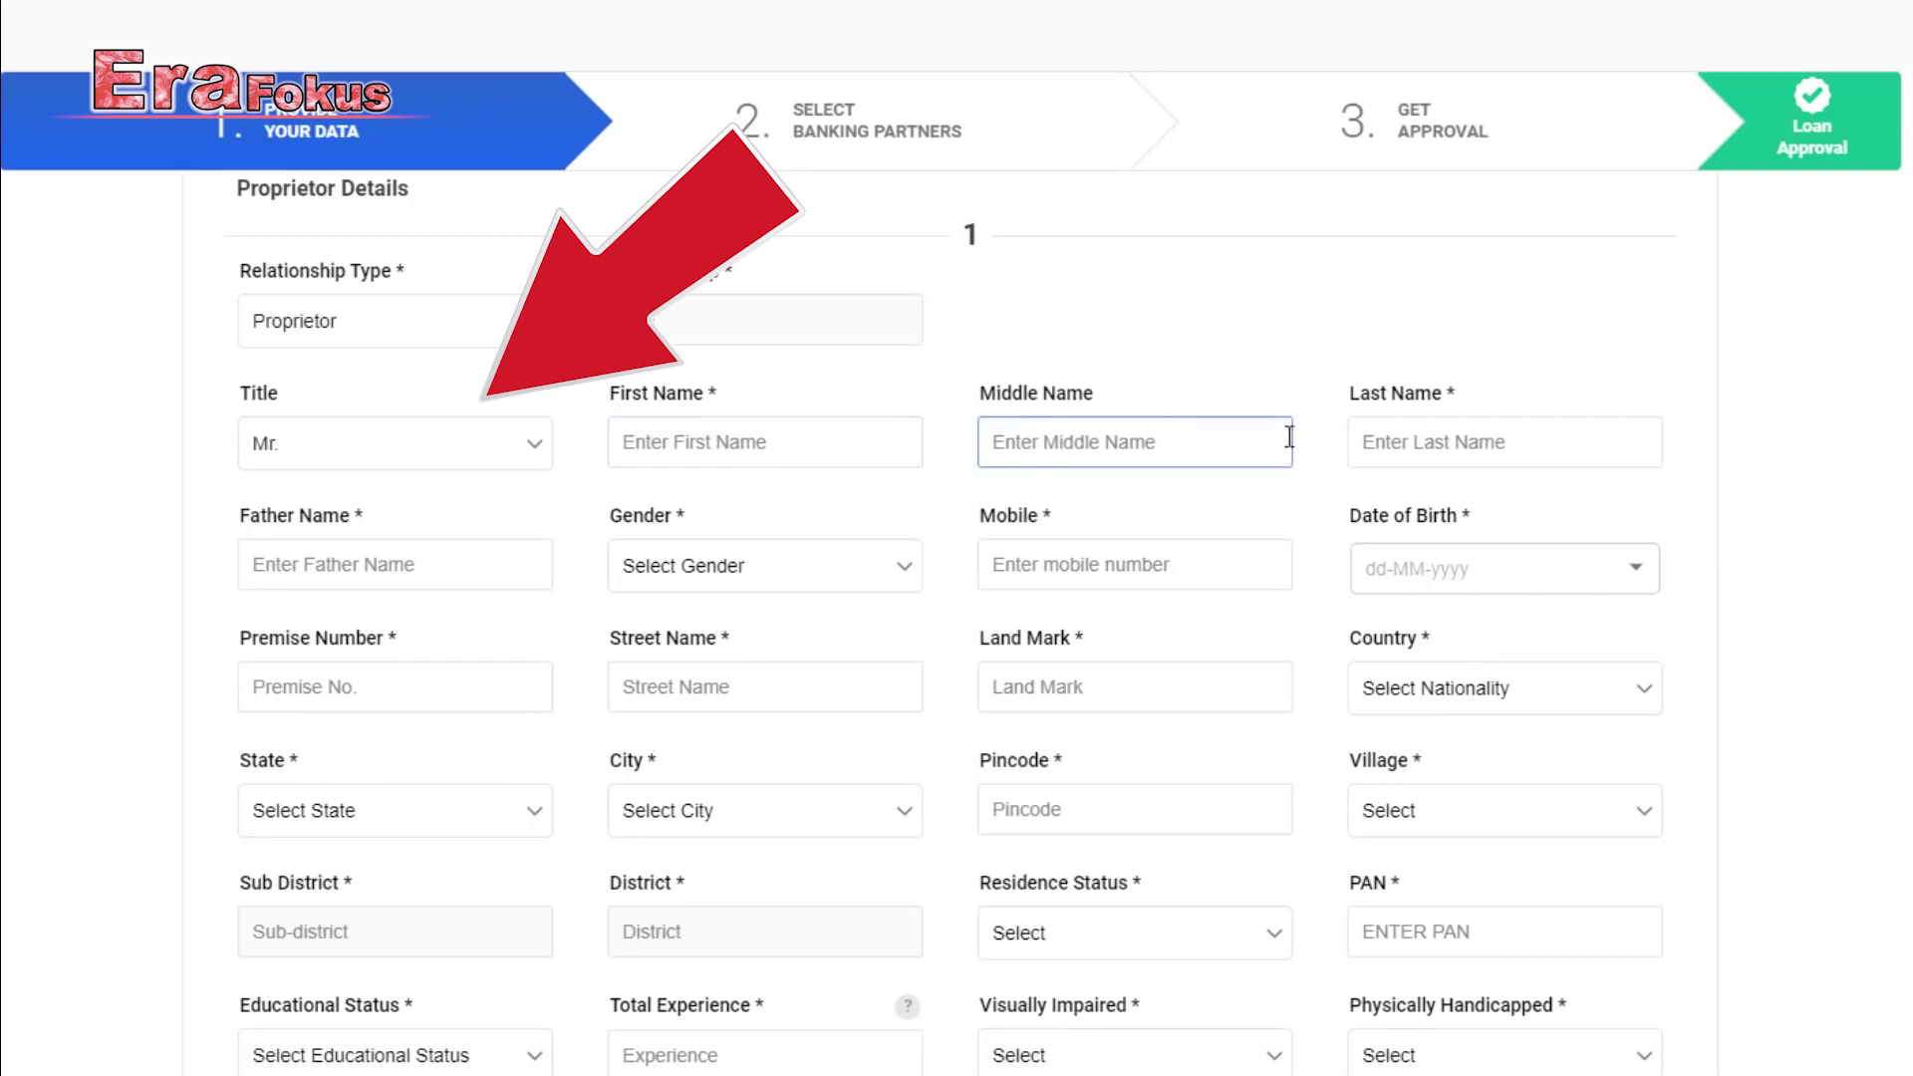
click(1361, 438)
click(758, 442)
scroll(678, 638, down, 2)
click(439, 417)
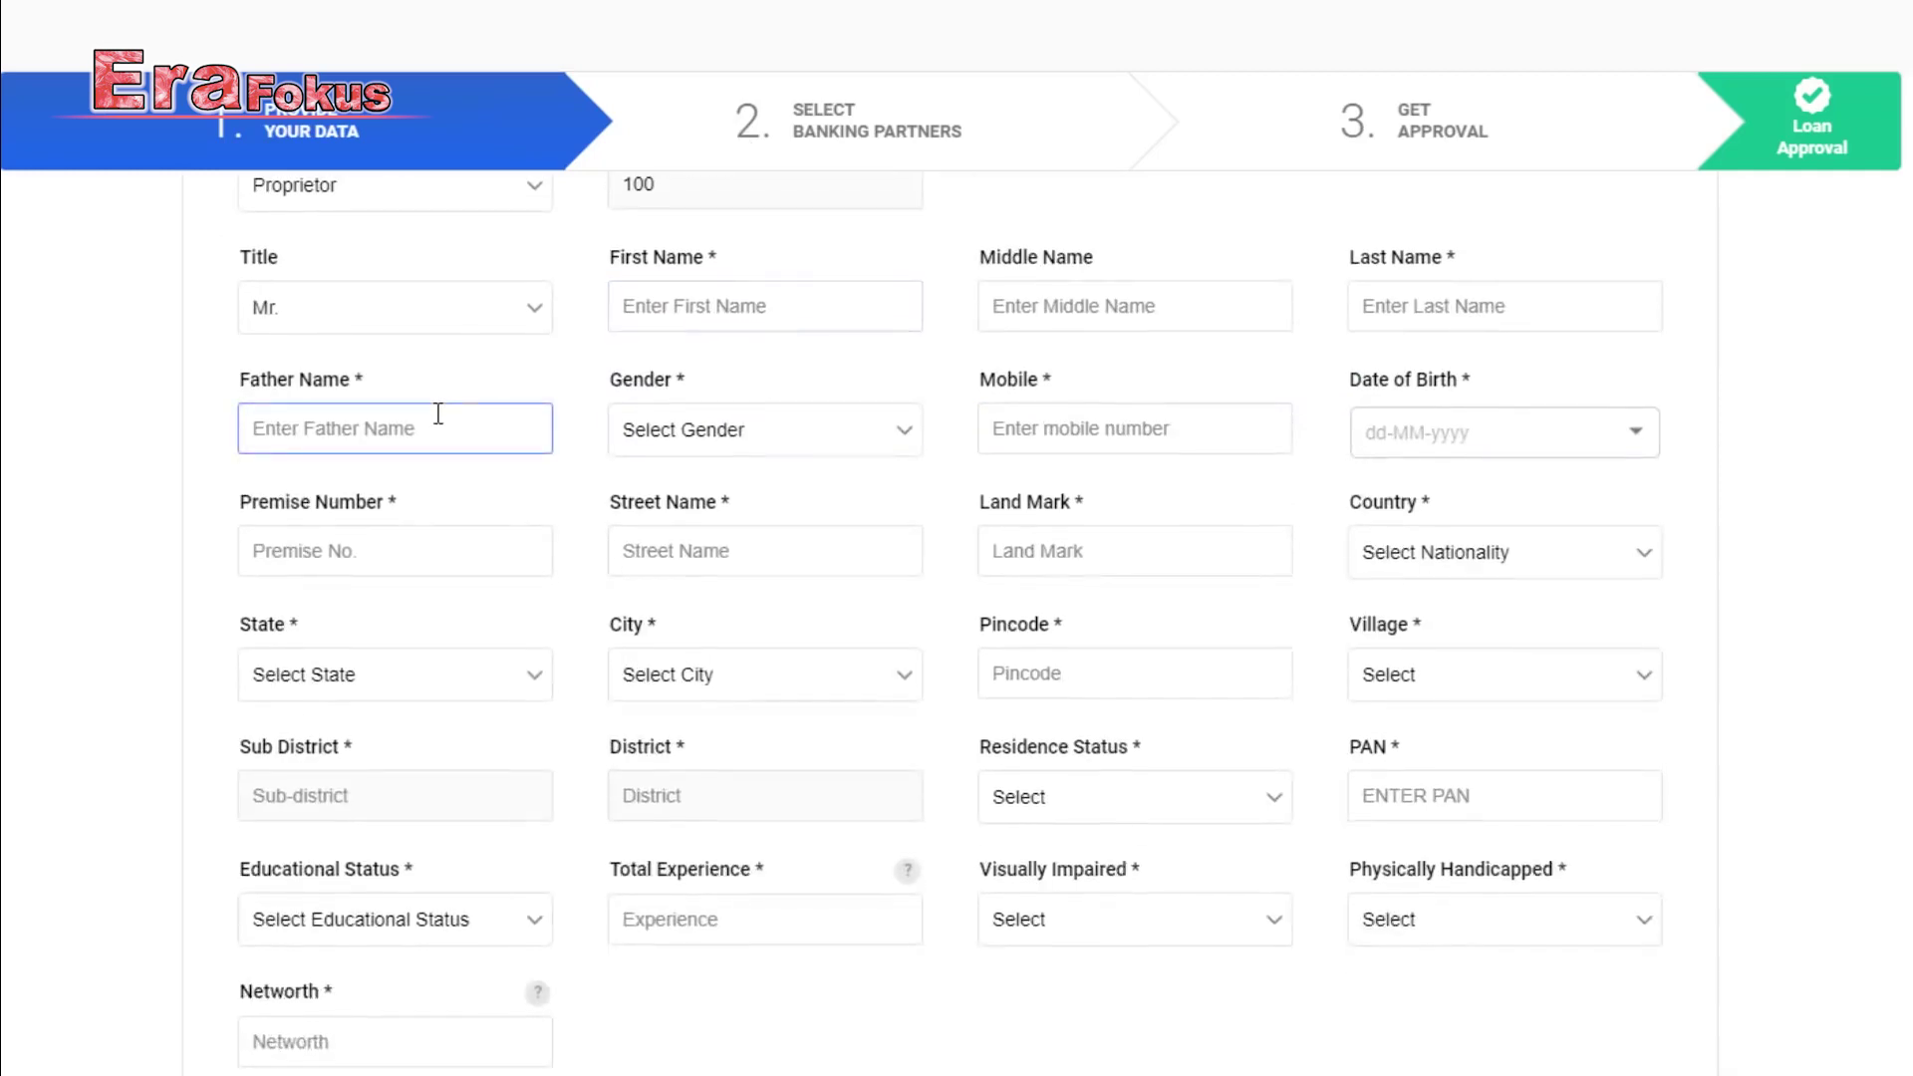
click(827, 438)
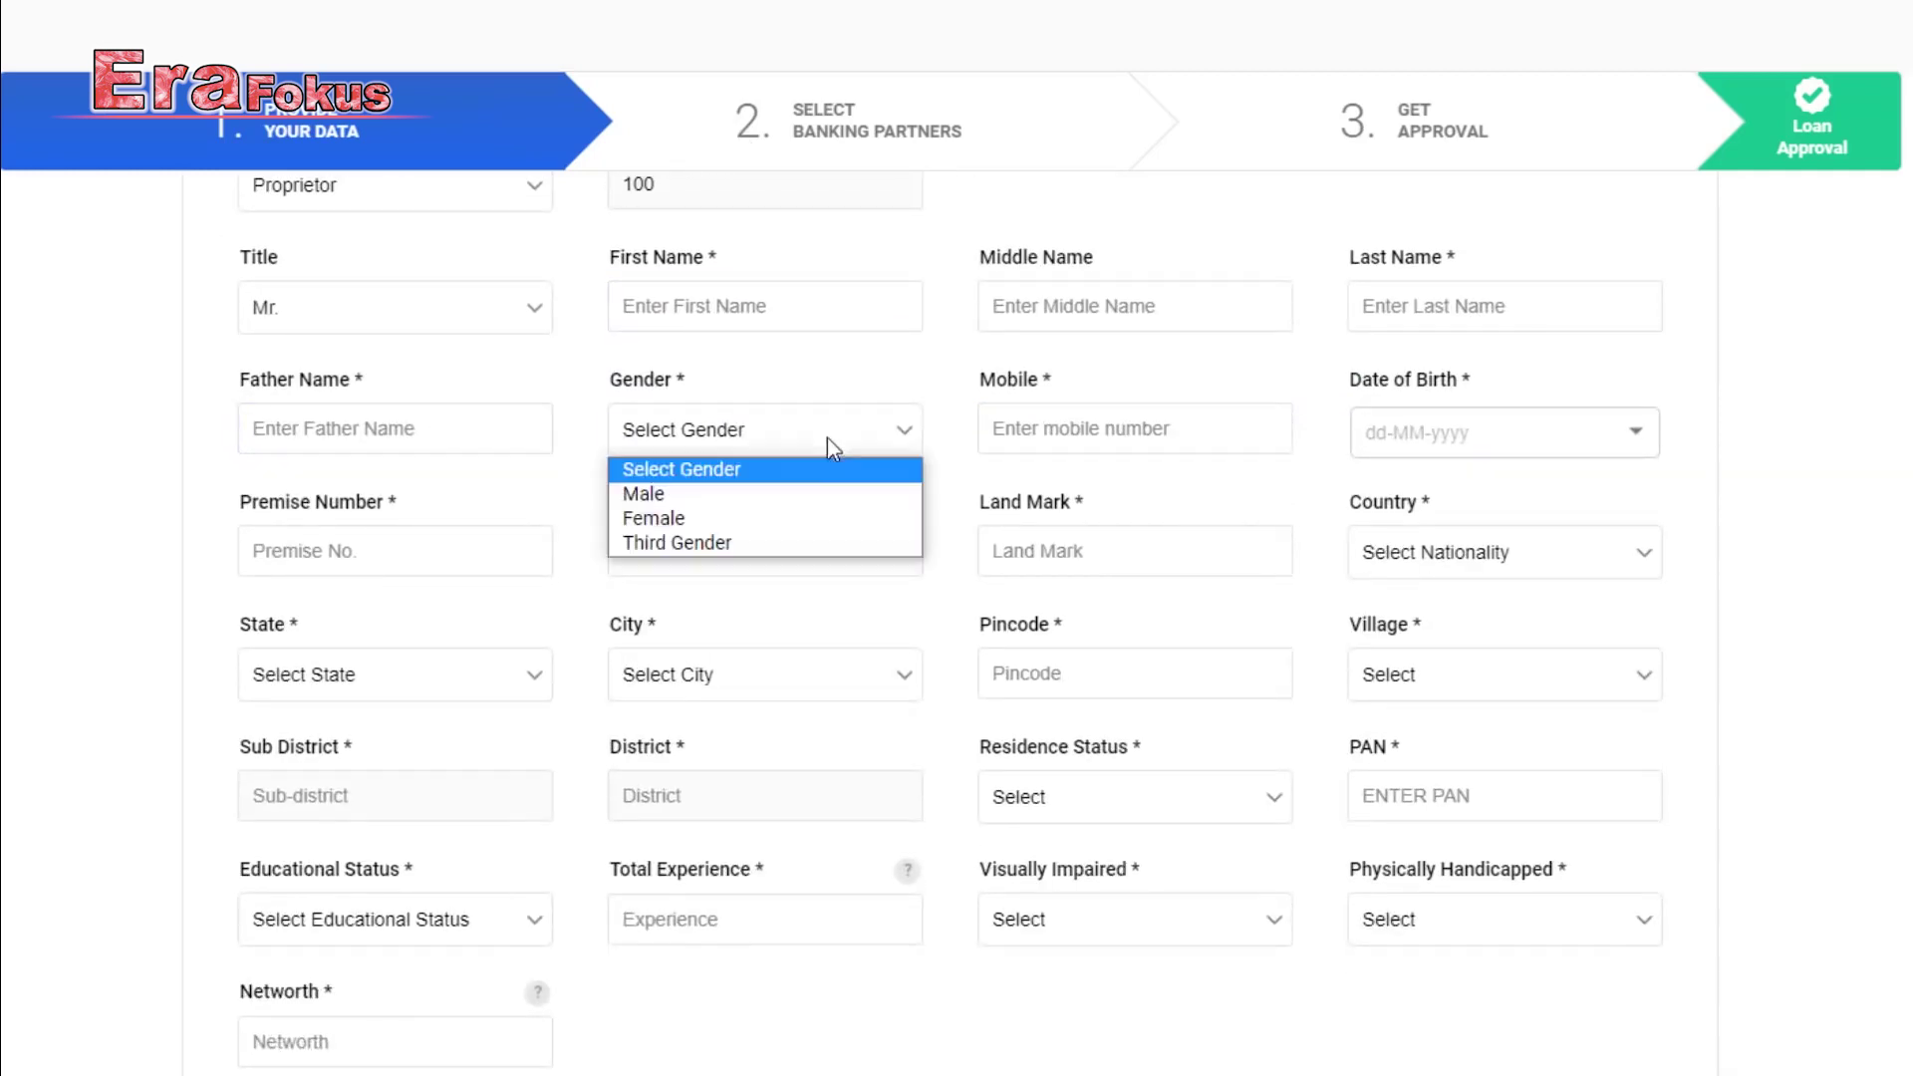
click(797, 494)
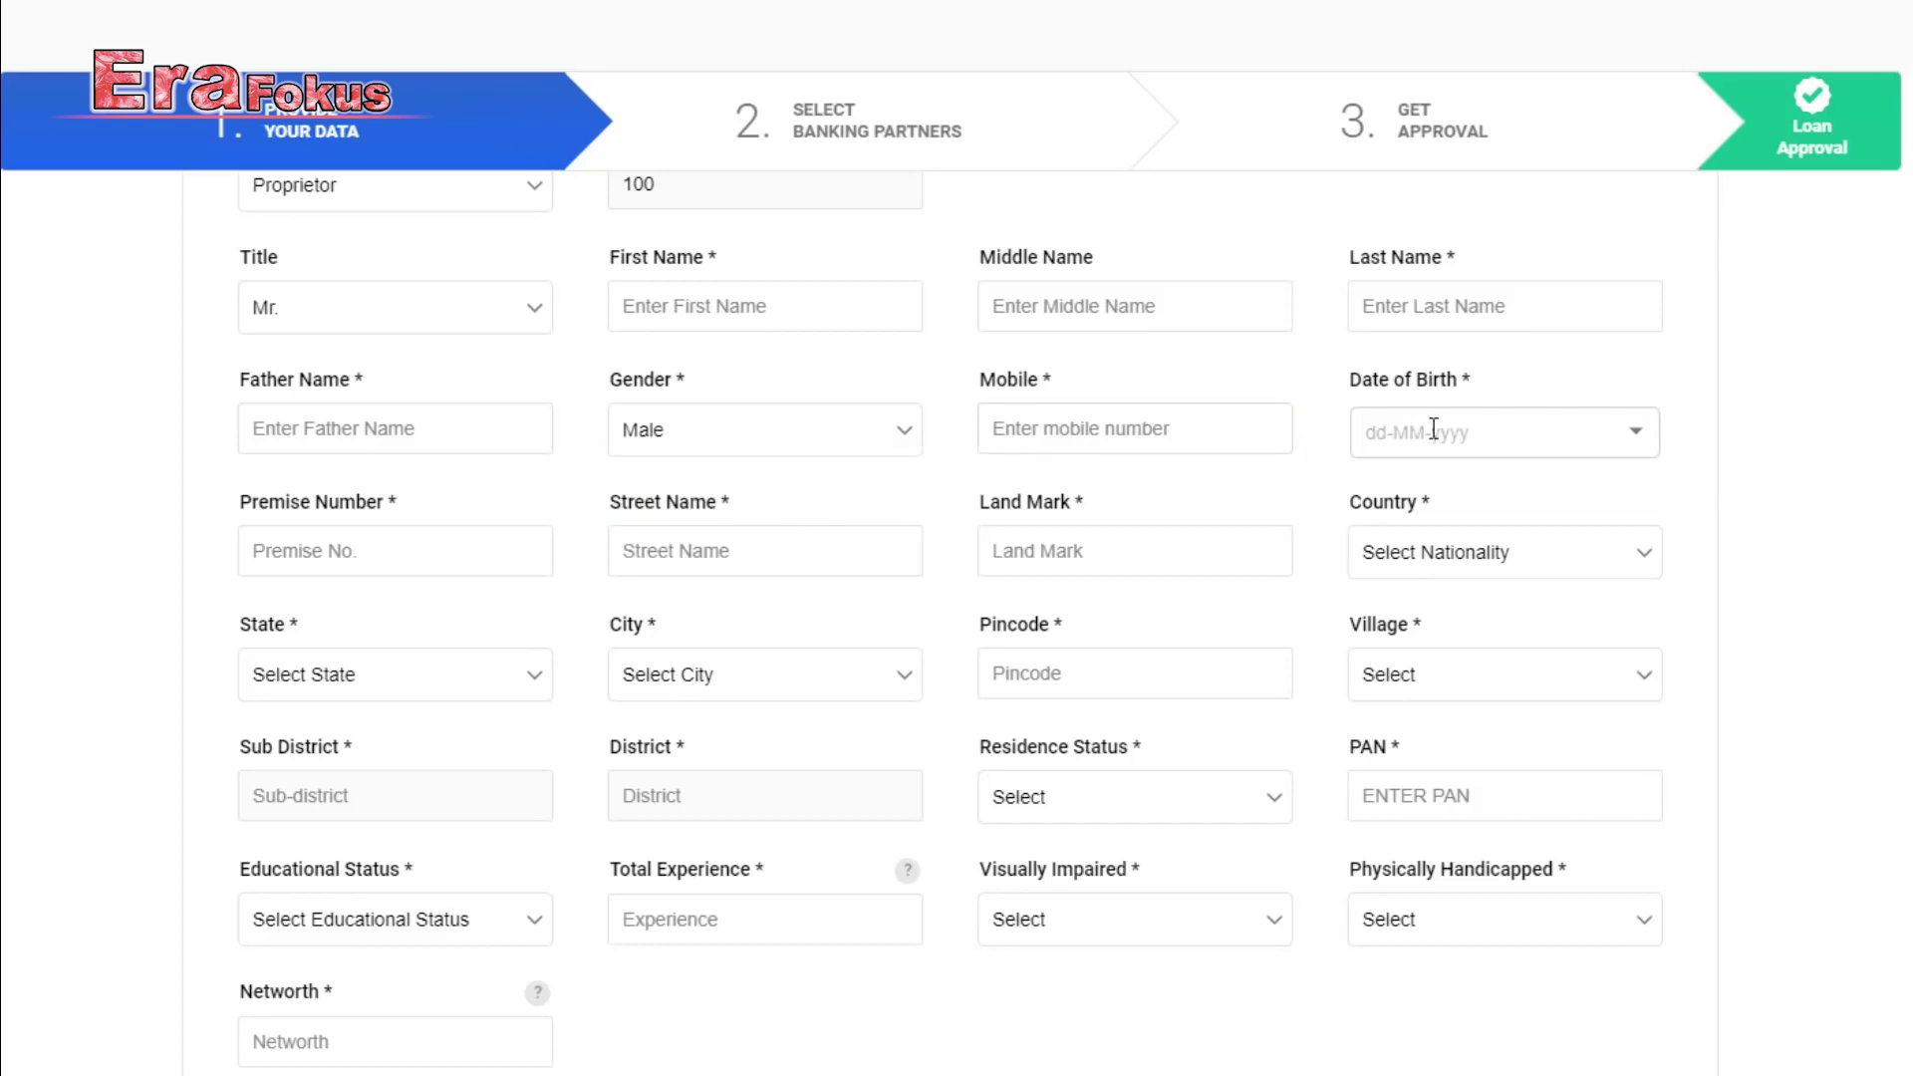
Go through the address fields and set residence status to Resident India.
click(417, 546)
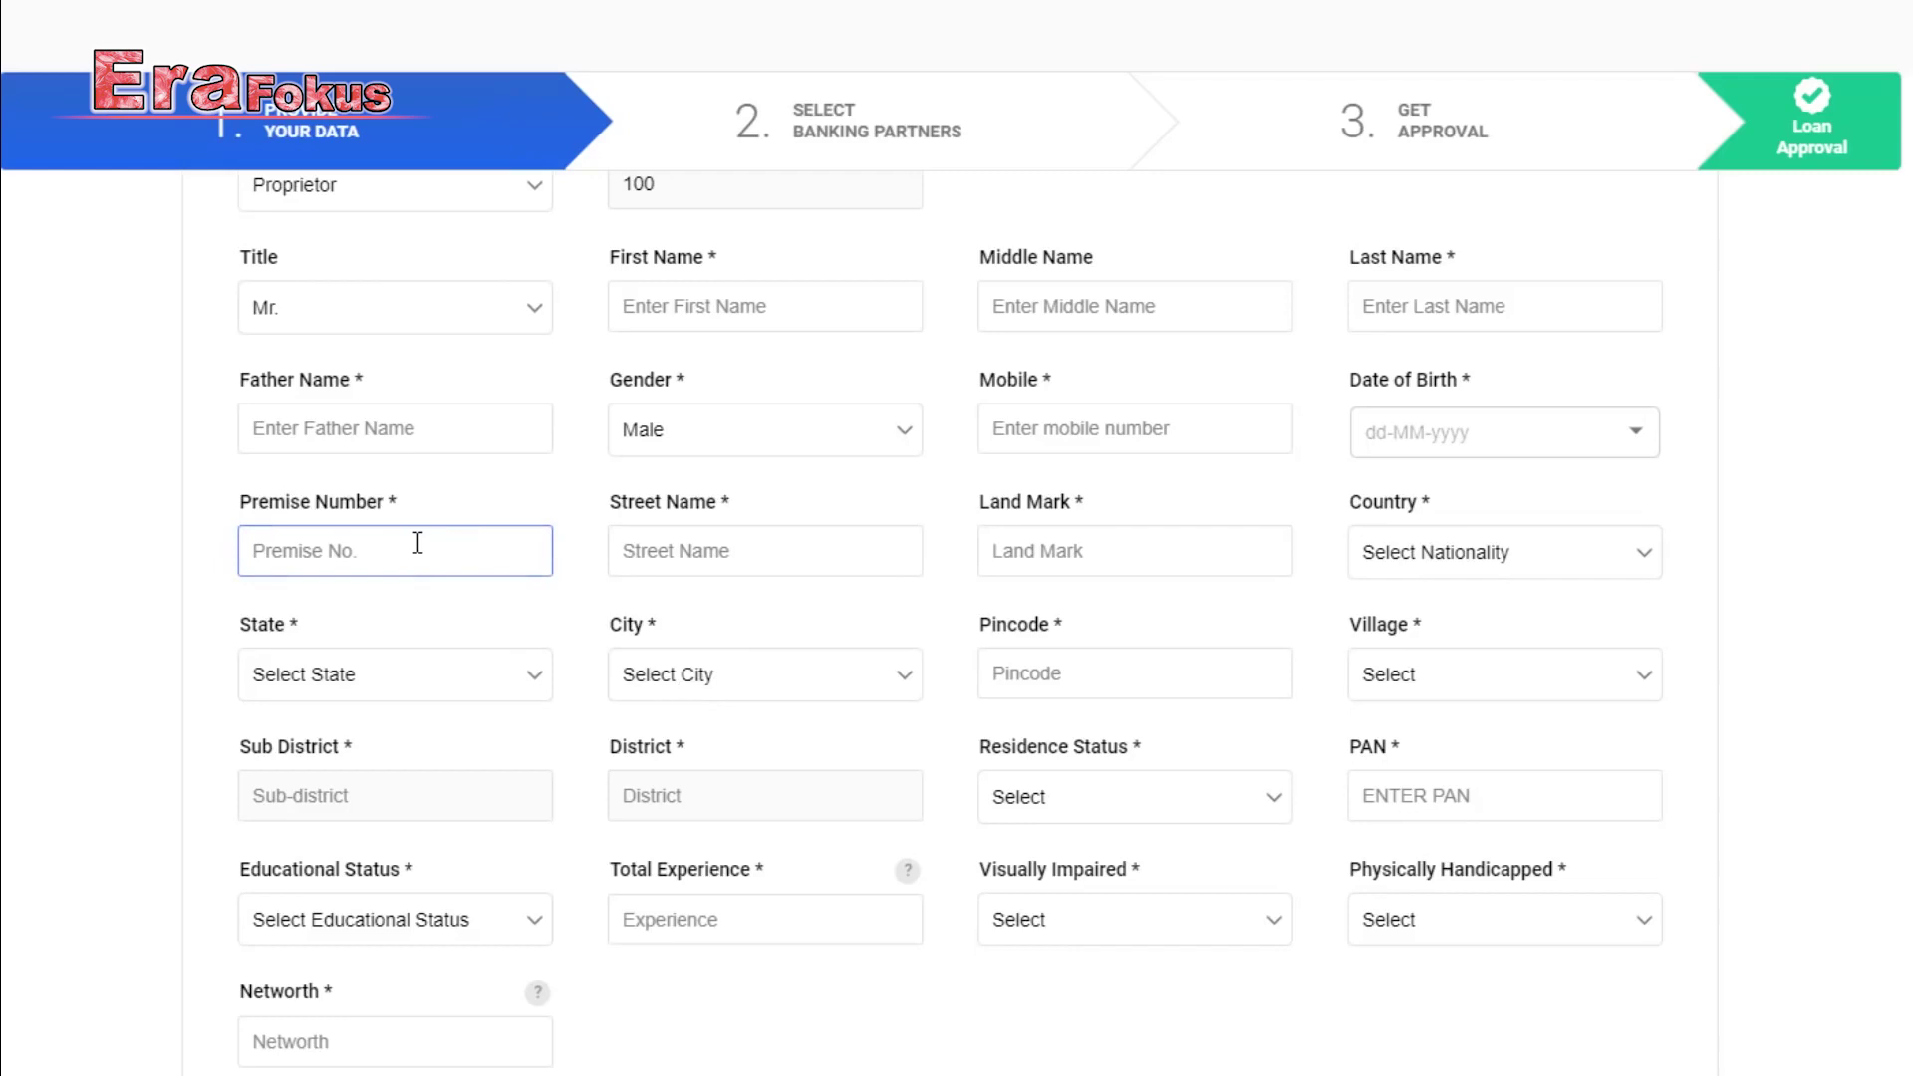
click(733, 544)
click(1052, 550)
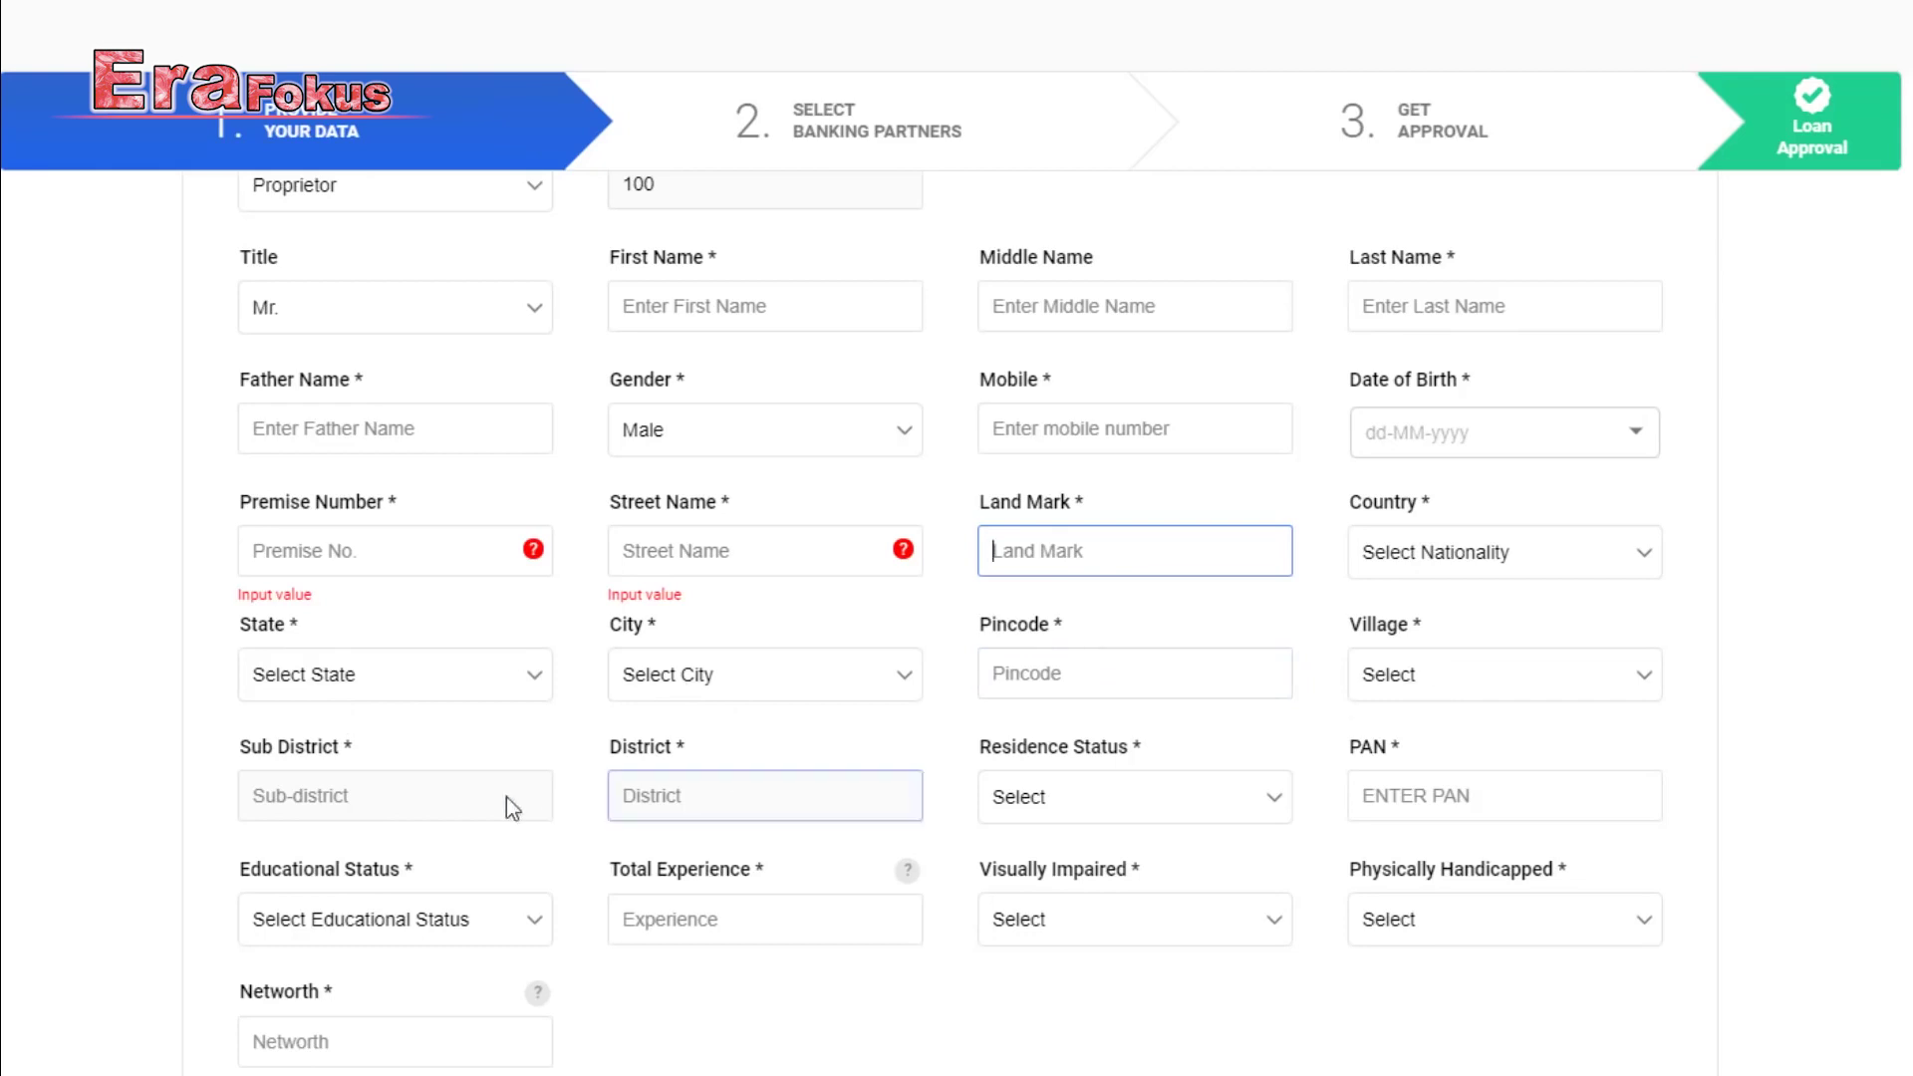
scroll(1055, 662, down, 2)
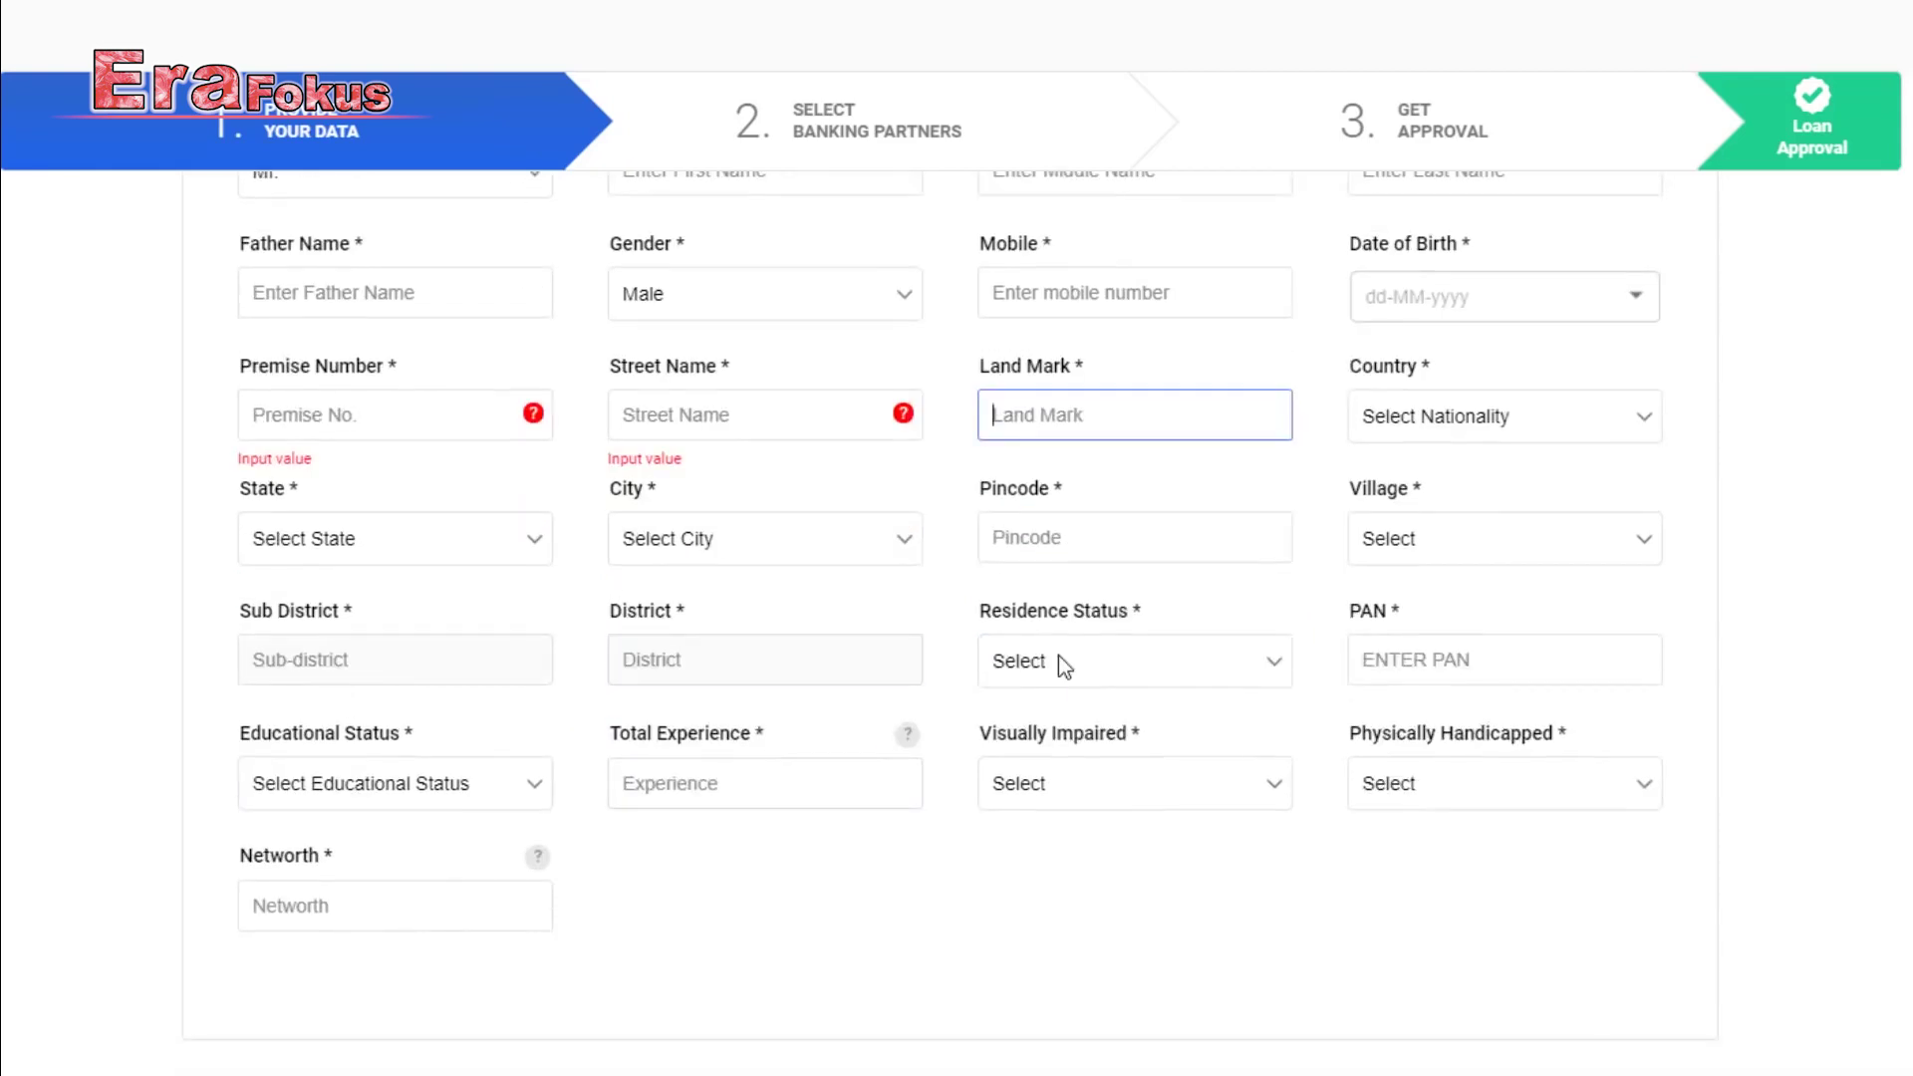
click(1065, 662)
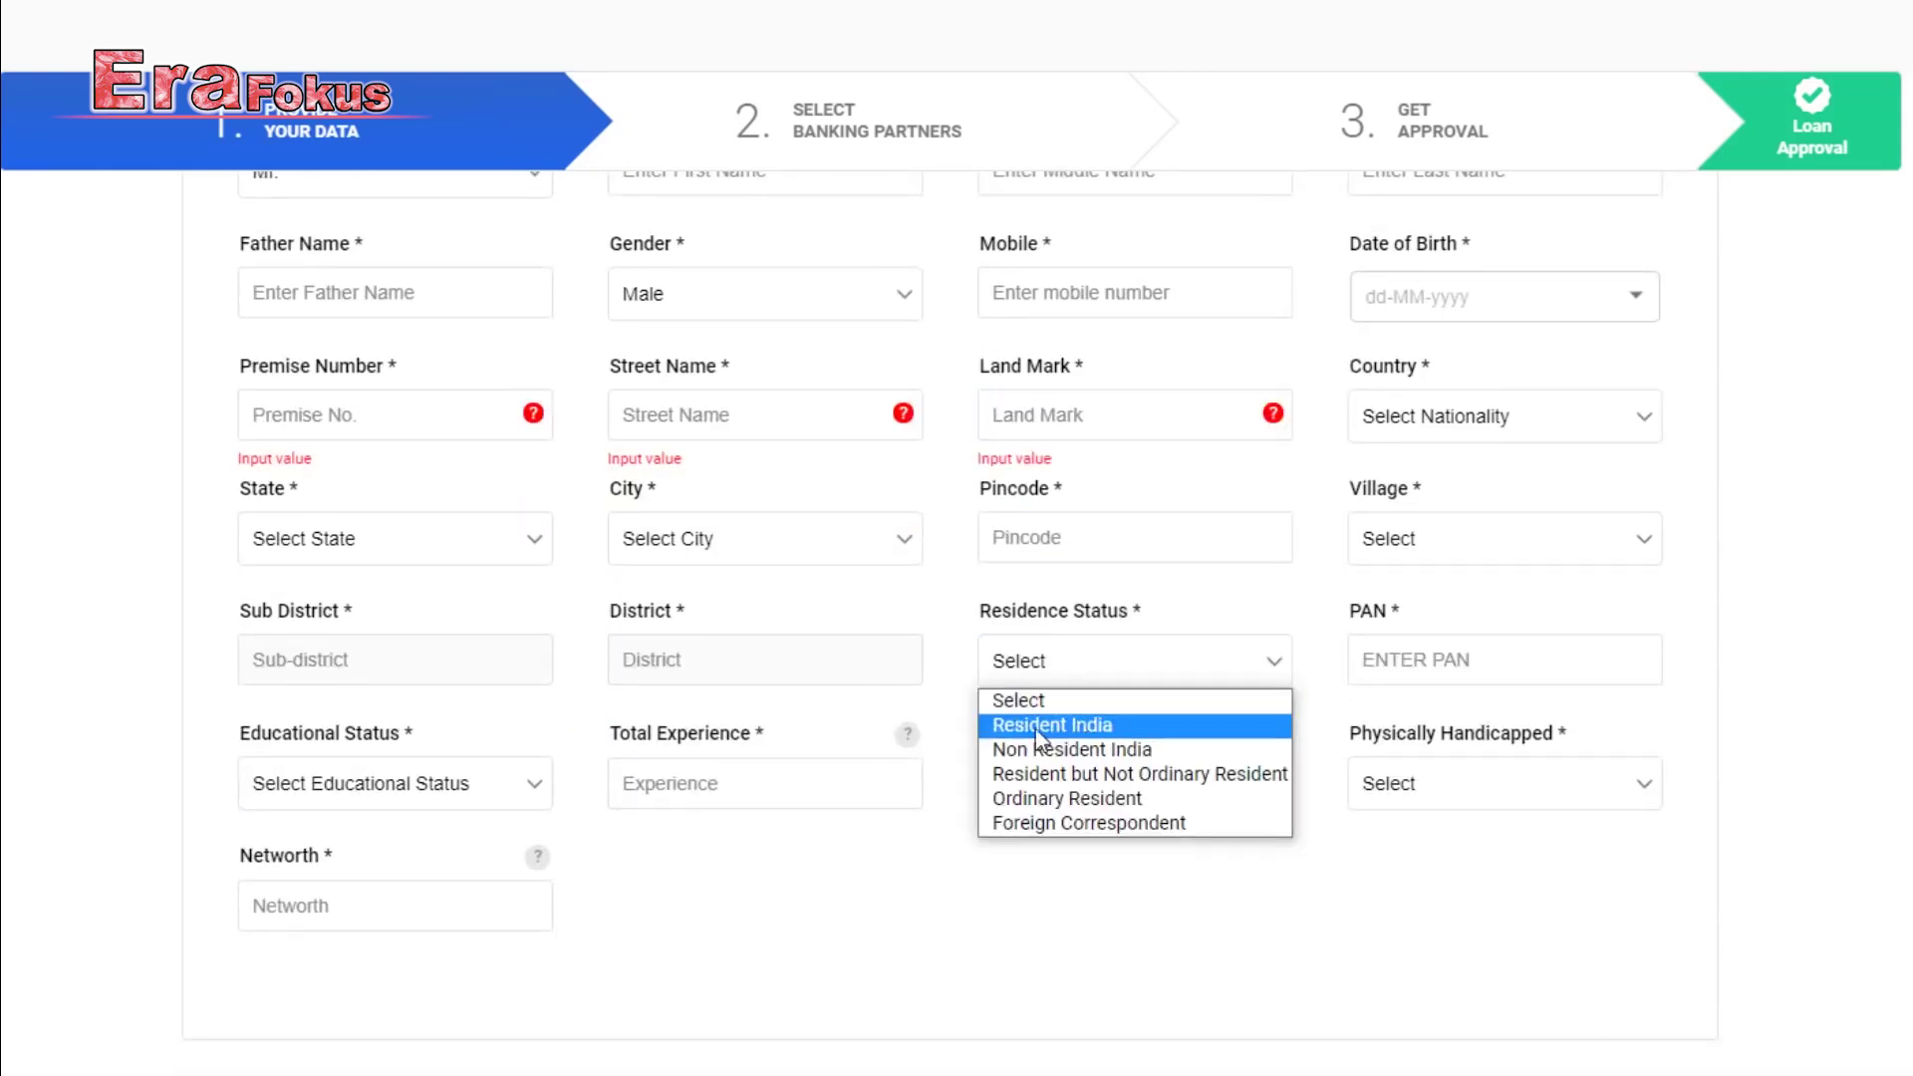
click(1064, 726)
click(1396, 666)
Set education to Law Graduate/Post Graduate and visually impaired to No.
scroll(1096, 658, down, 2)
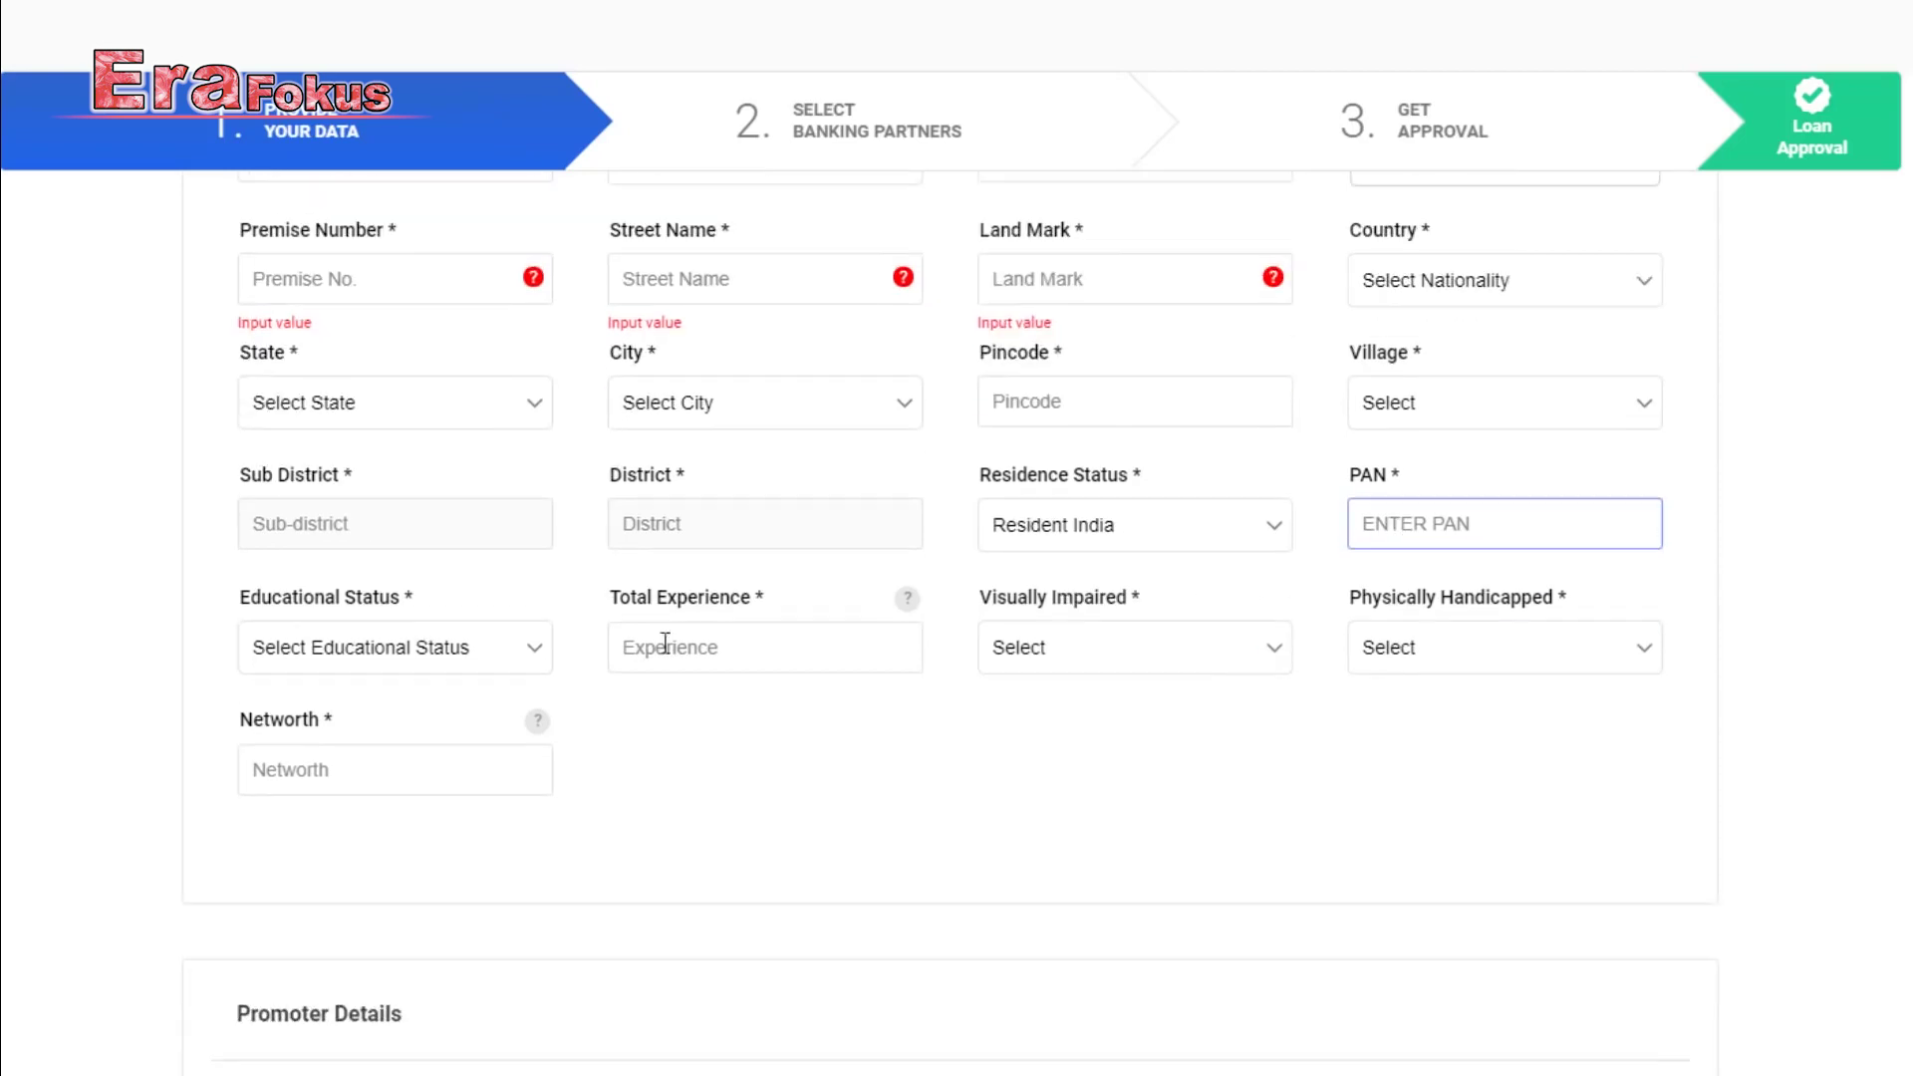
click(468, 650)
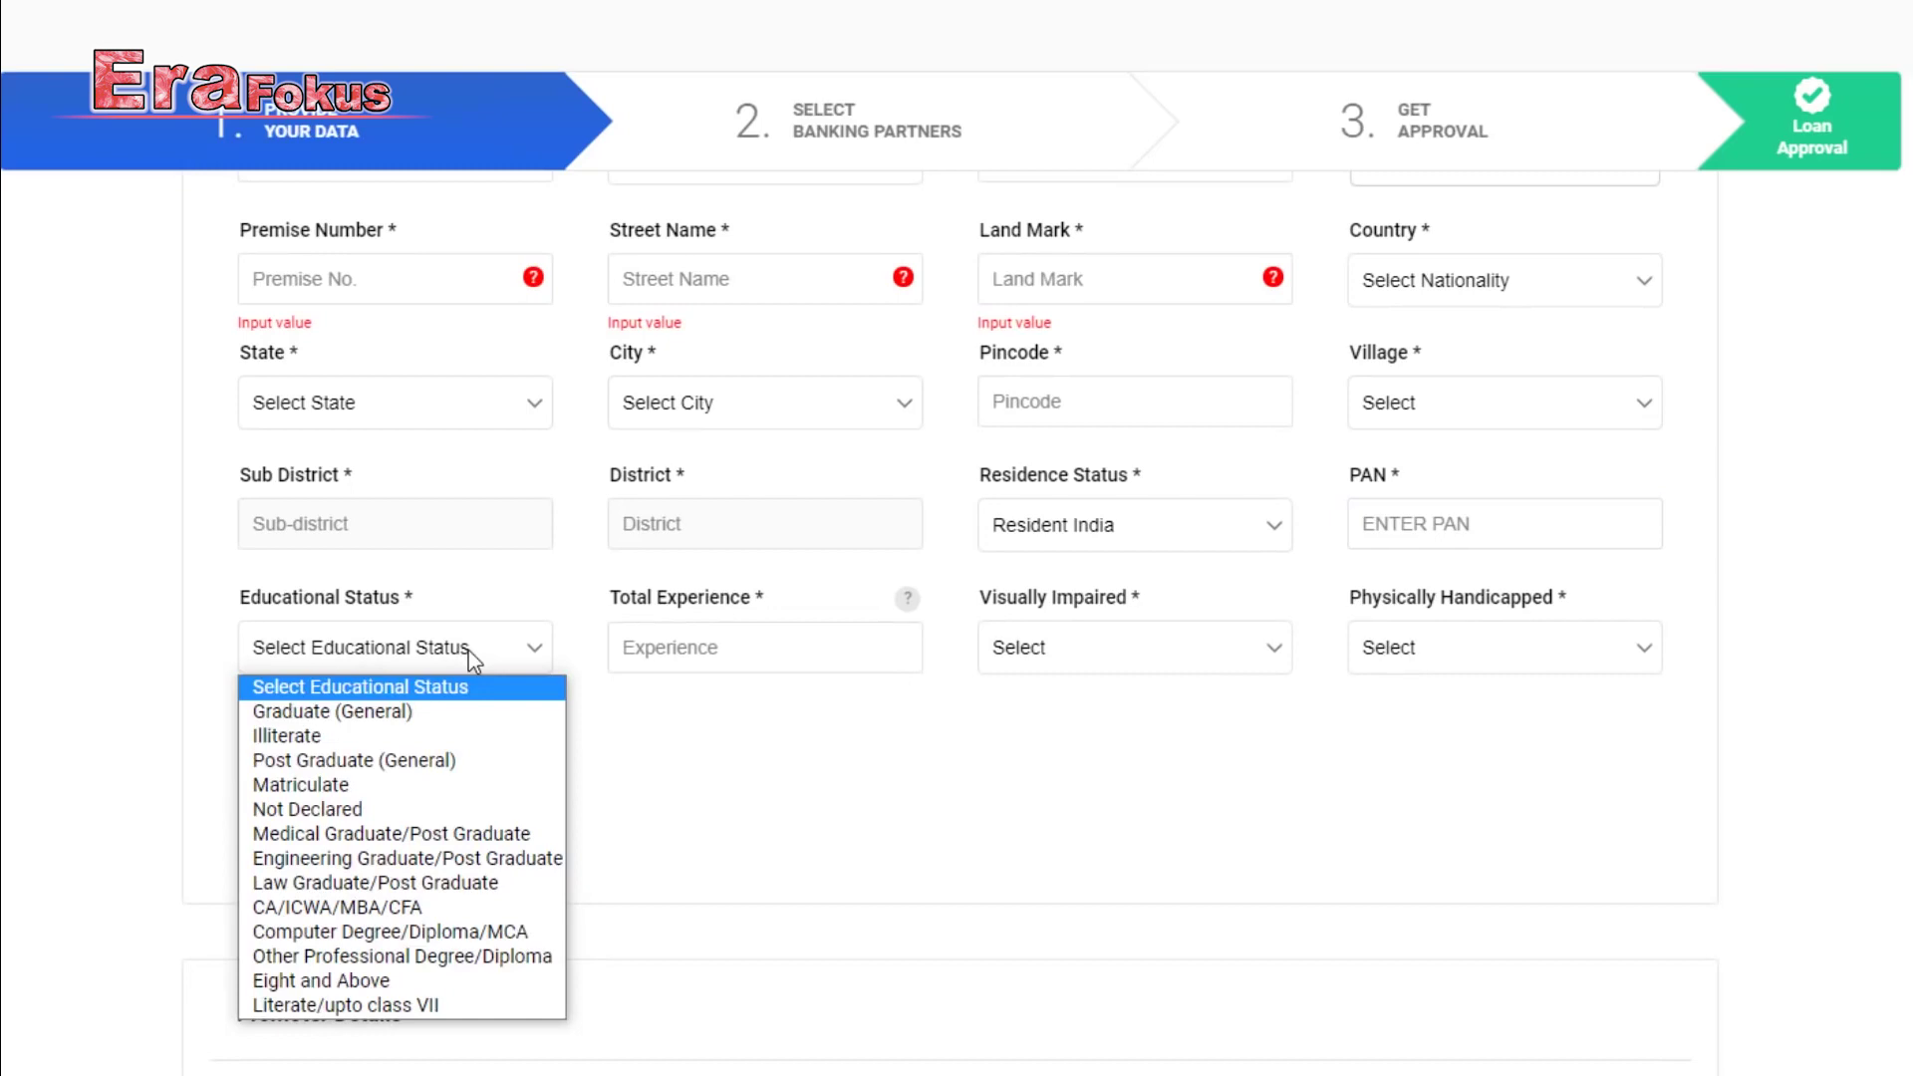
click(494, 890)
click(726, 646)
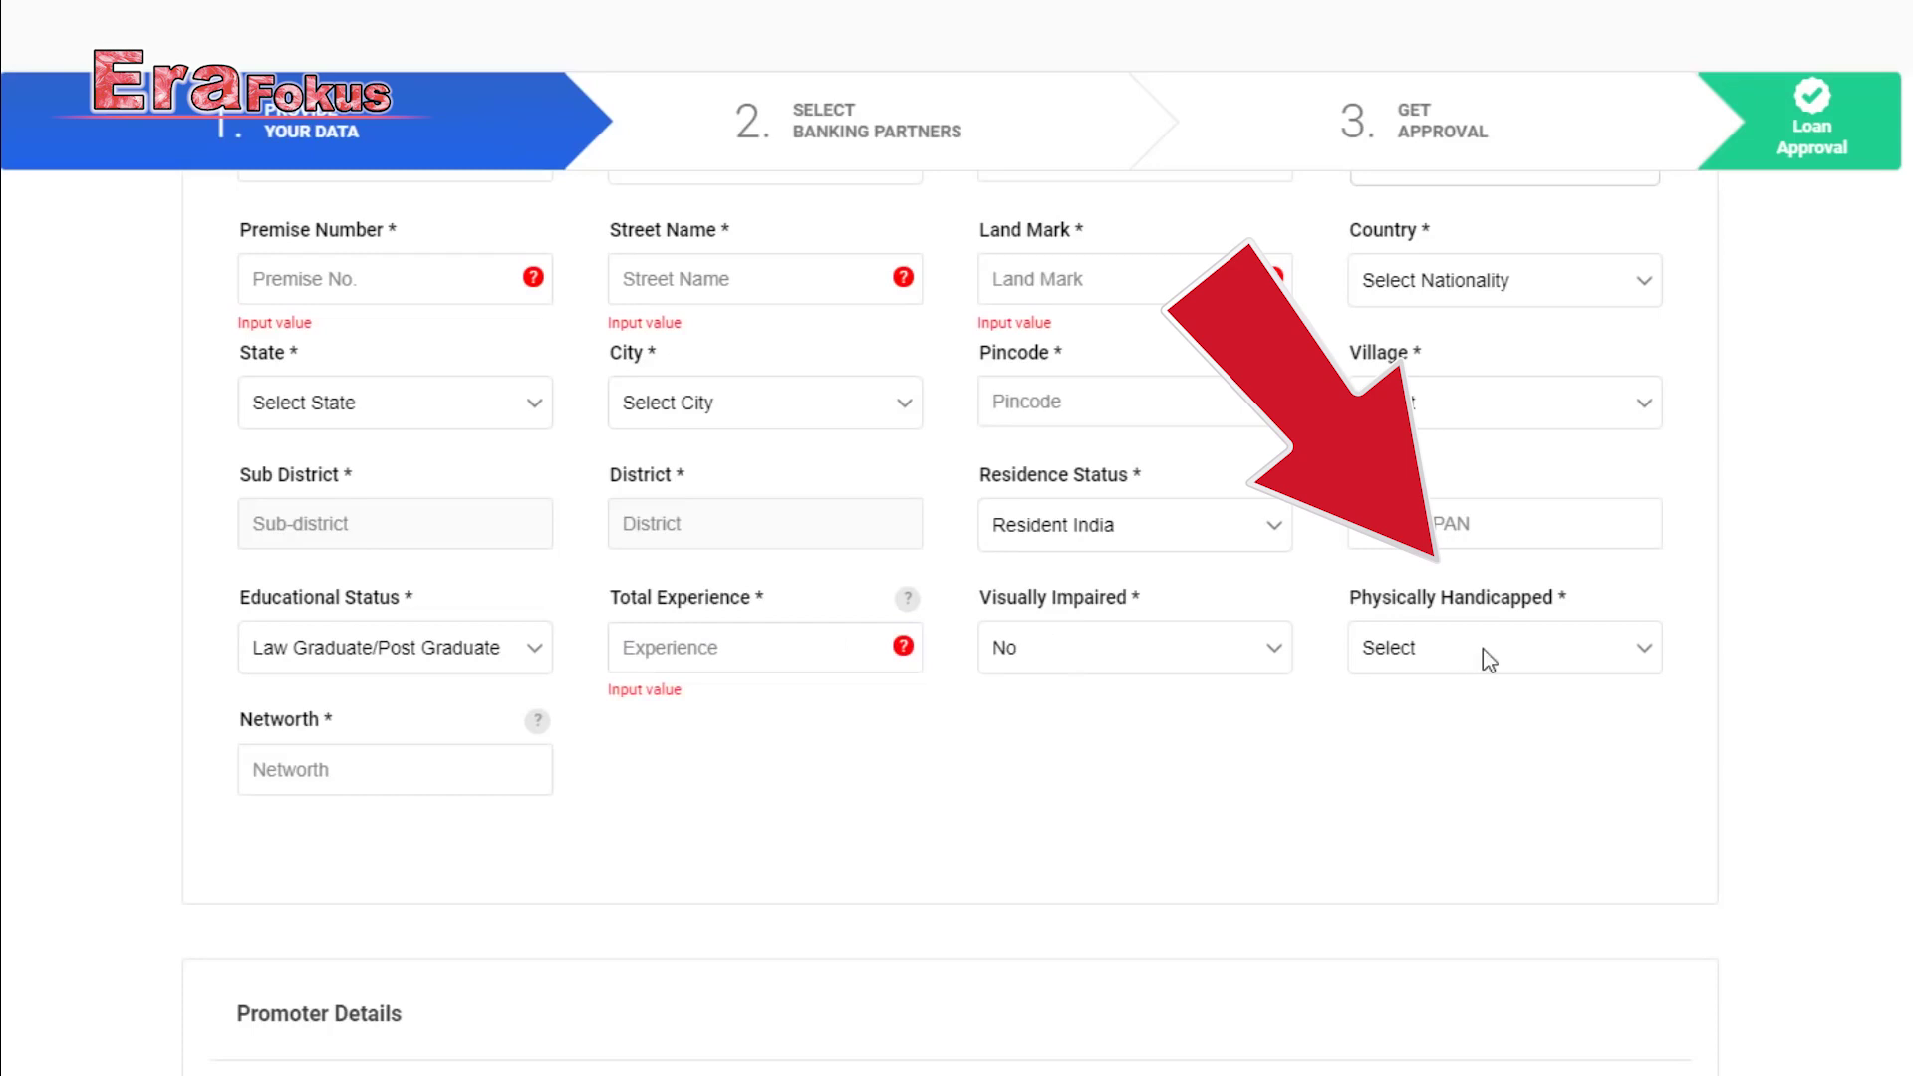
click(1482, 649)
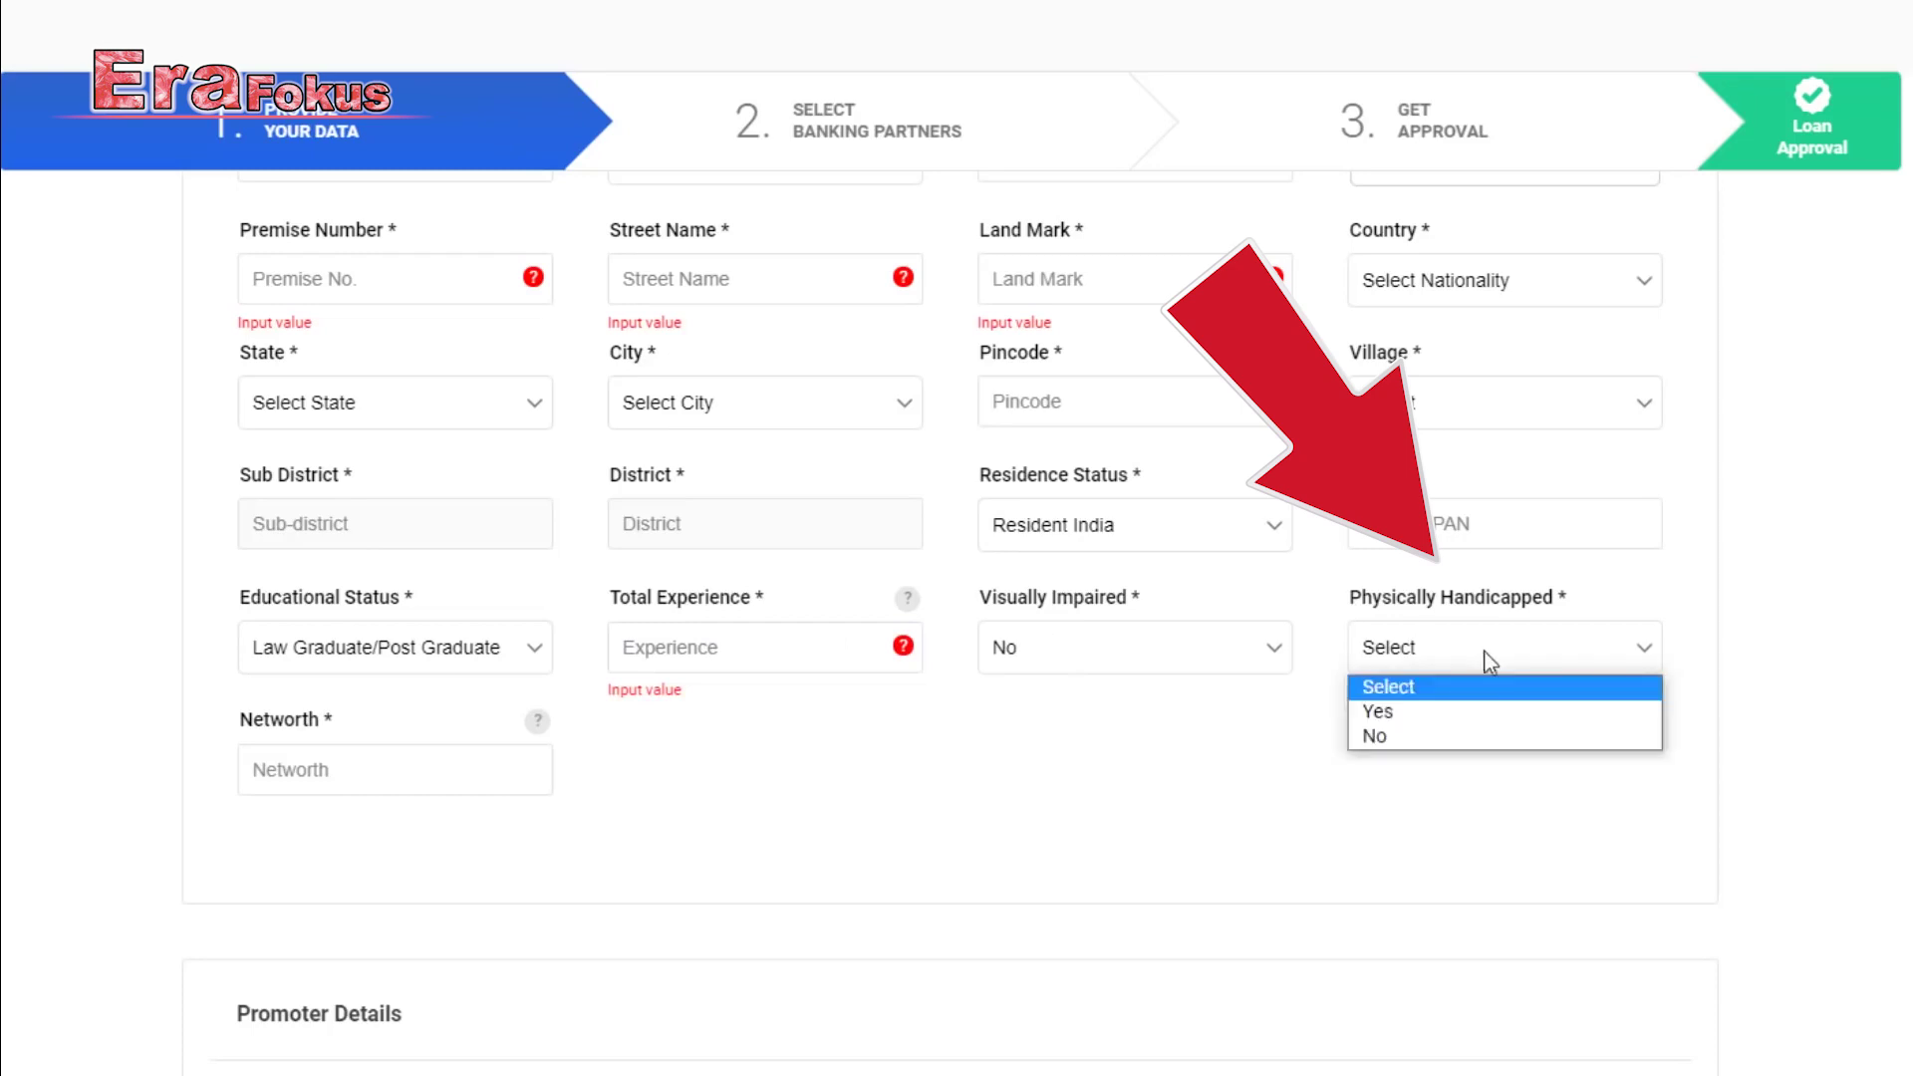
click(1475, 738)
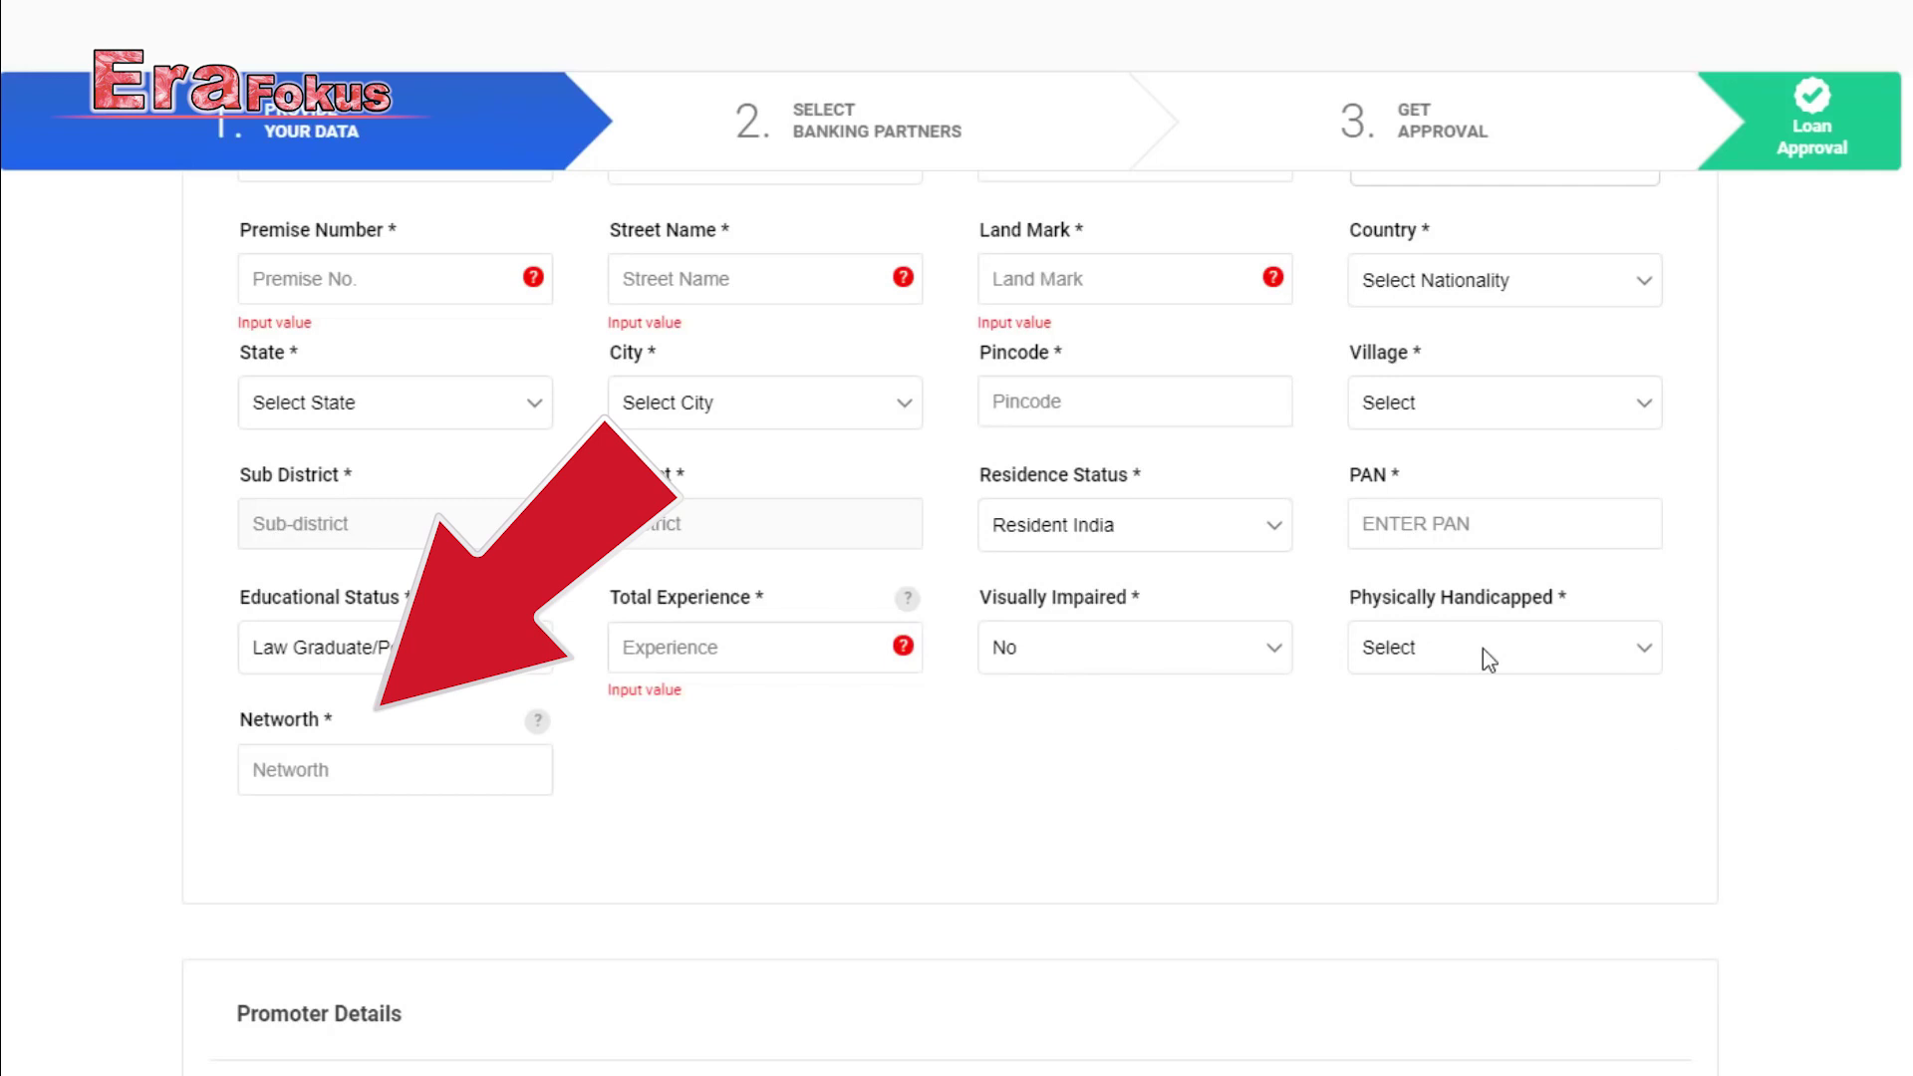
Choose Director/Promoter as main partner, own unmortgaged house, Not Assessed income tax, no life insurance.
scroll(805, 715, down, 5)
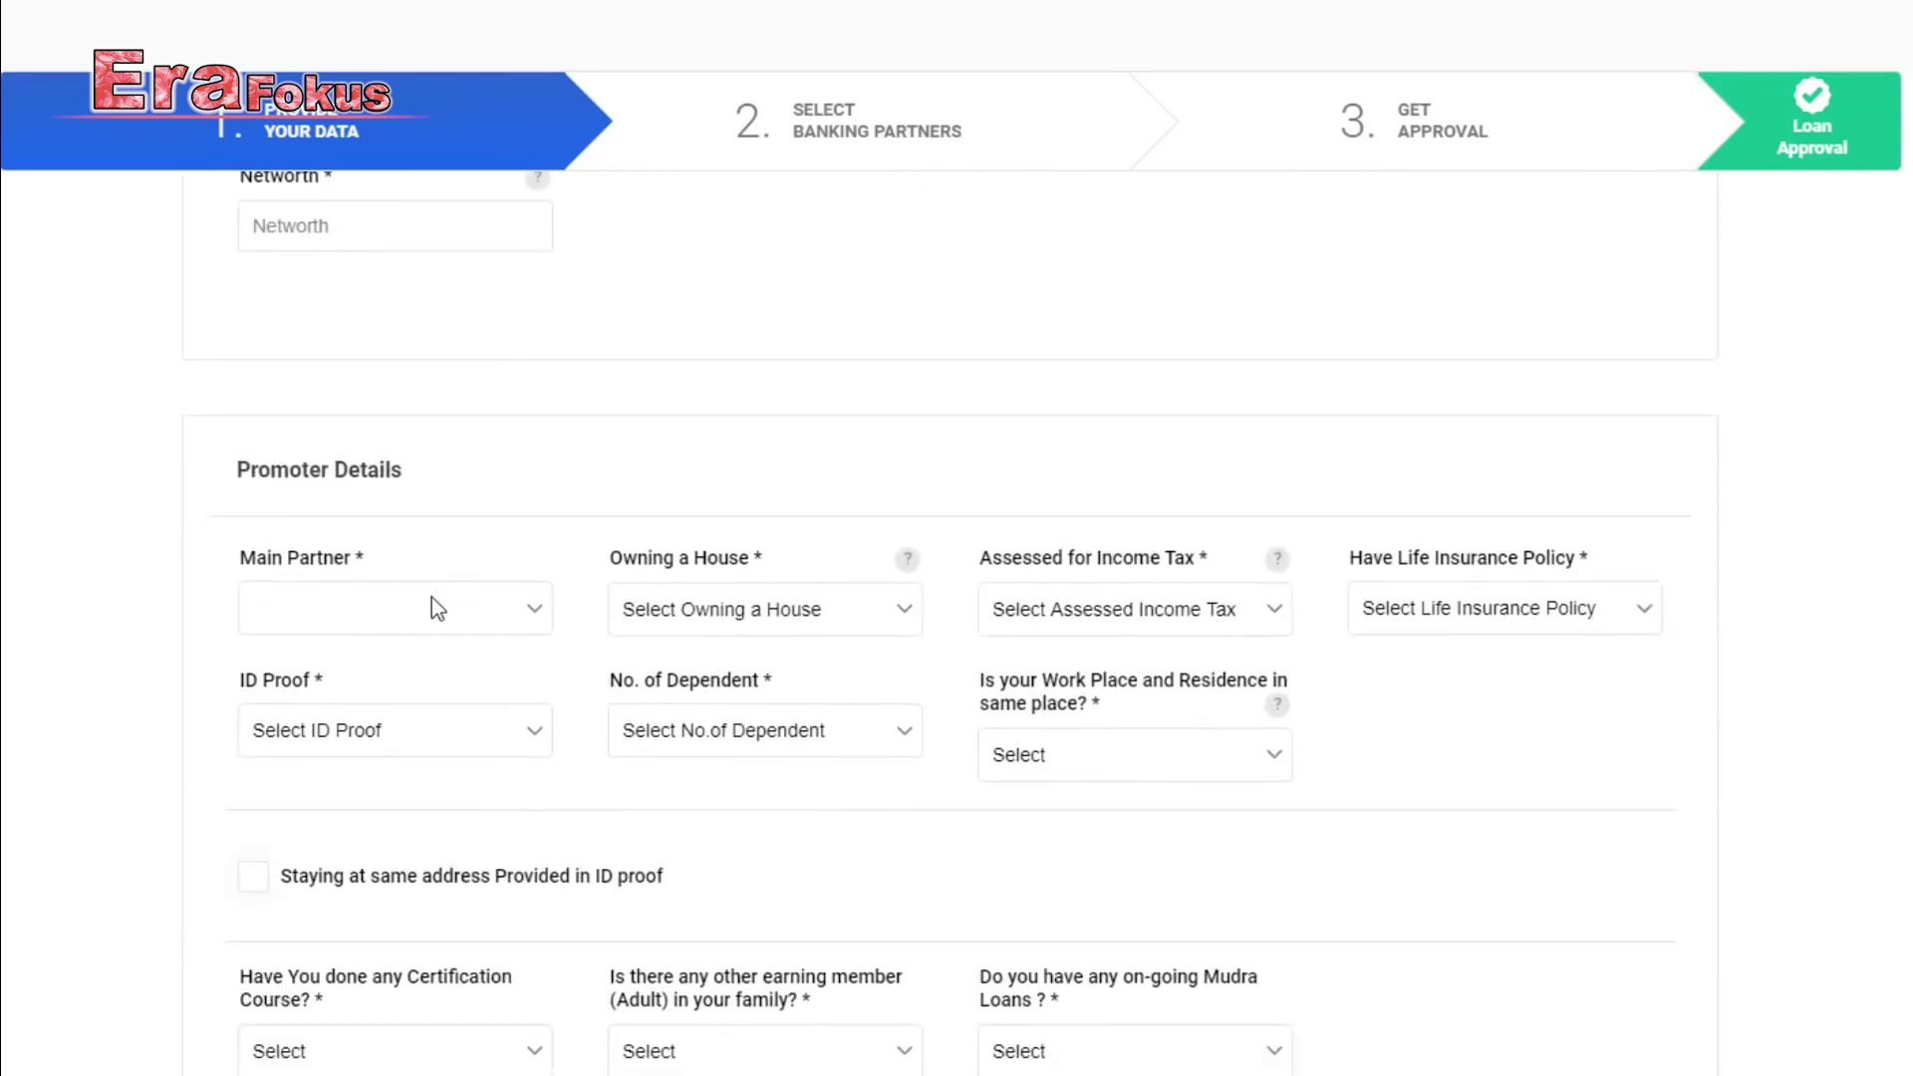
scroll(436, 598, down, 1)
click(504, 487)
click(299, 509)
click(734, 476)
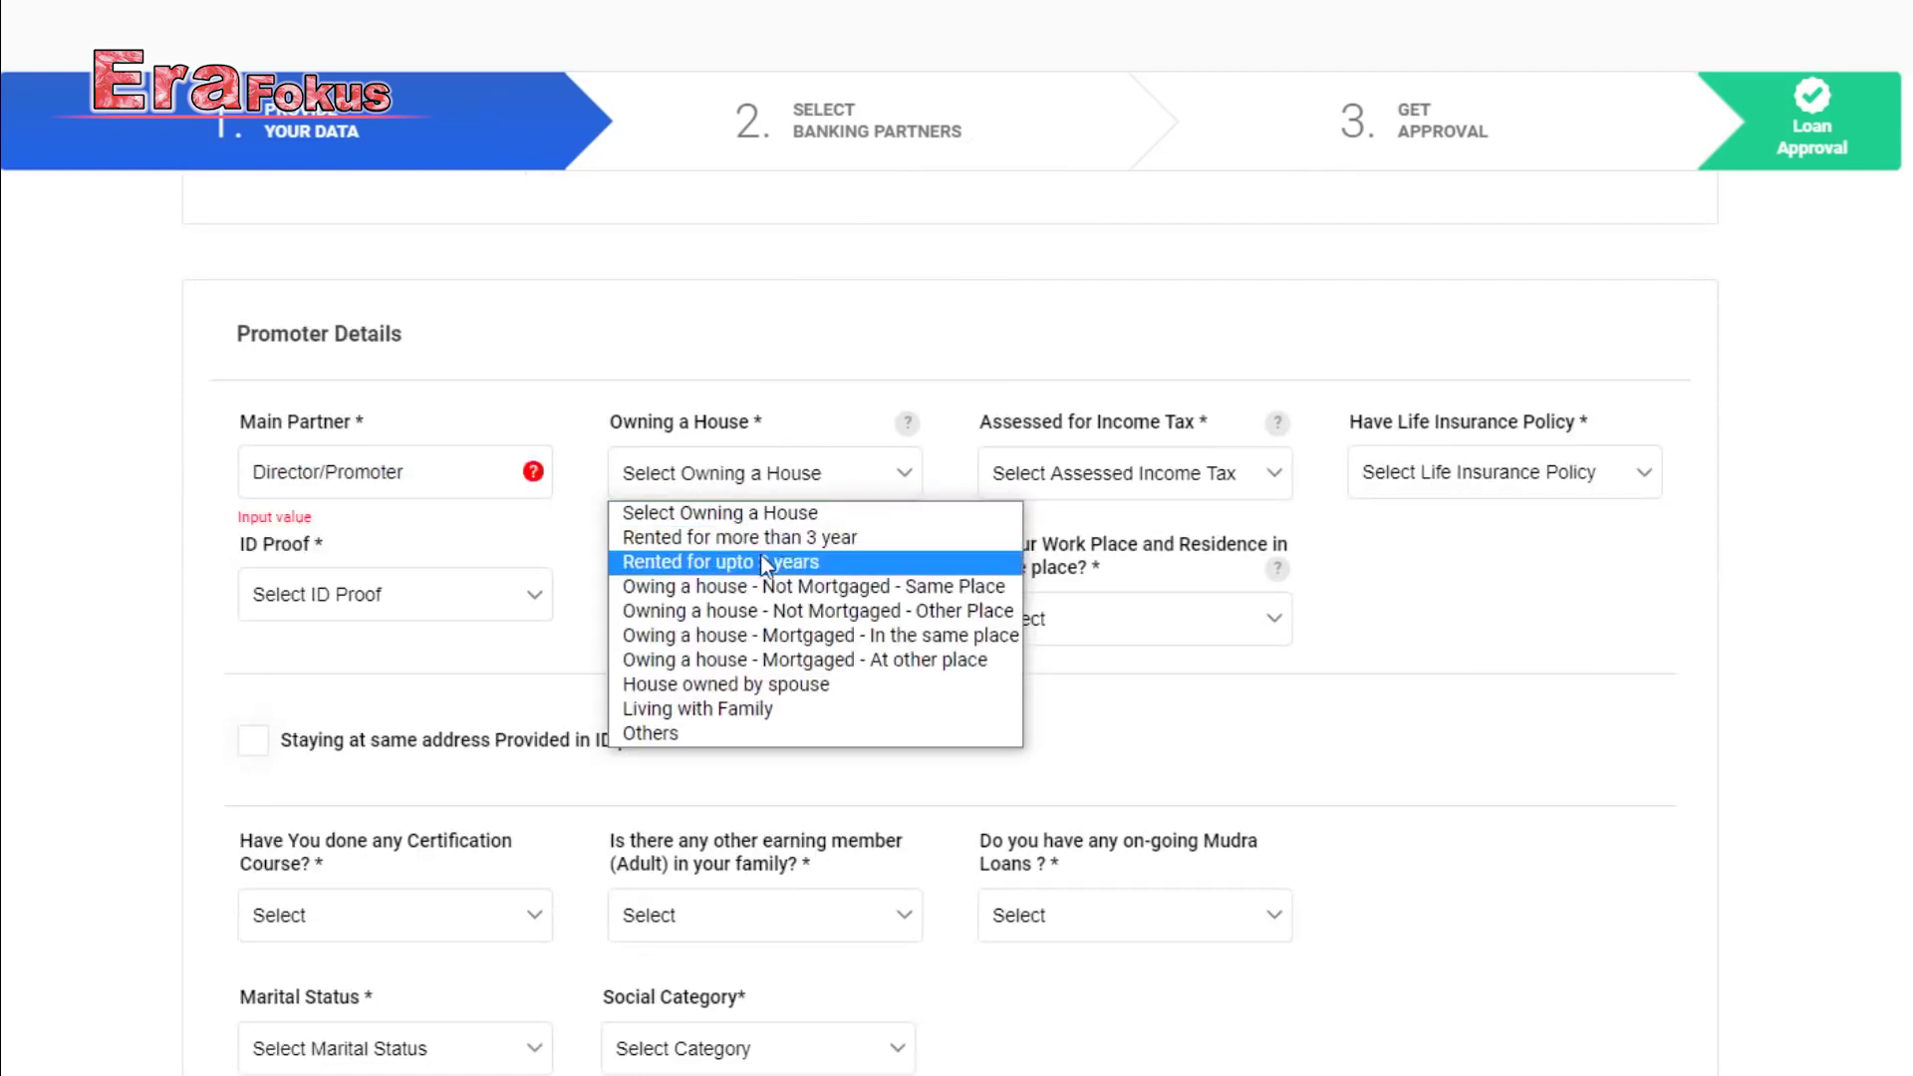
click(797, 586)
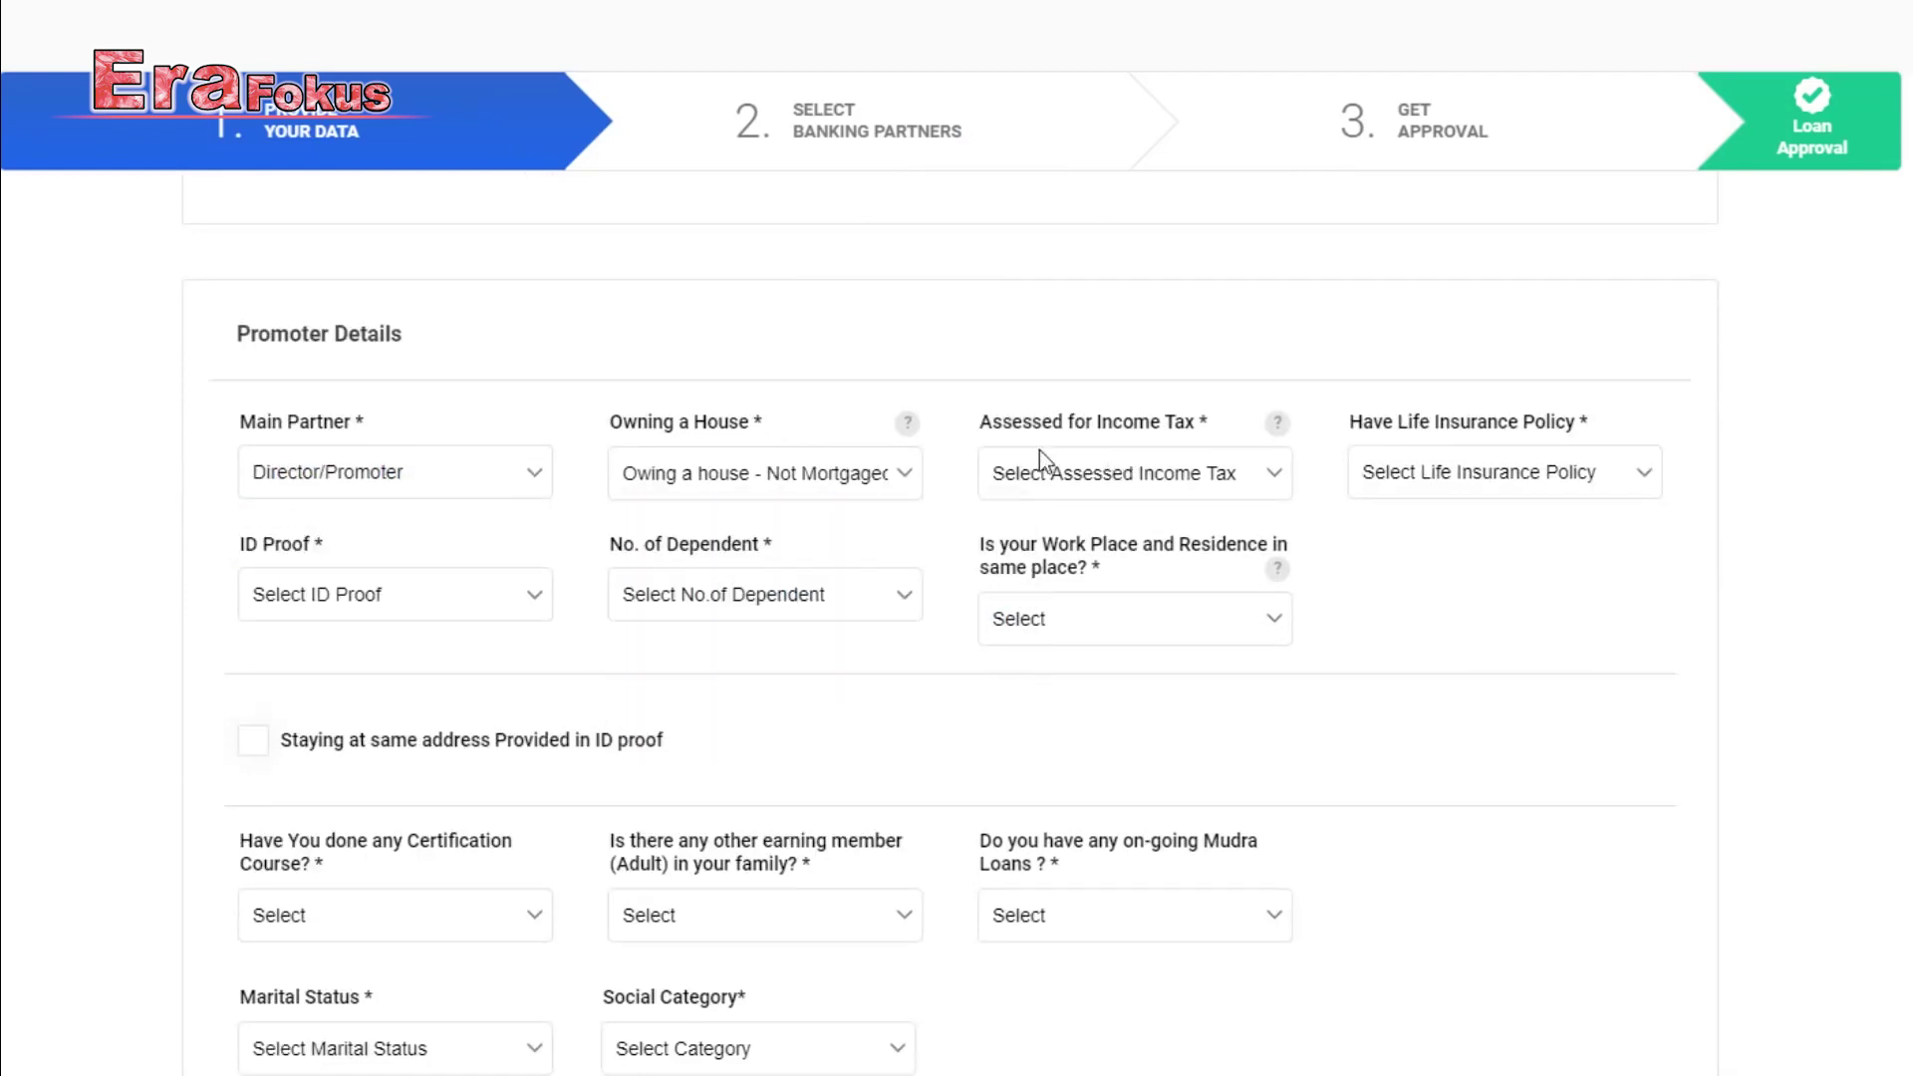
click(1110, 479)
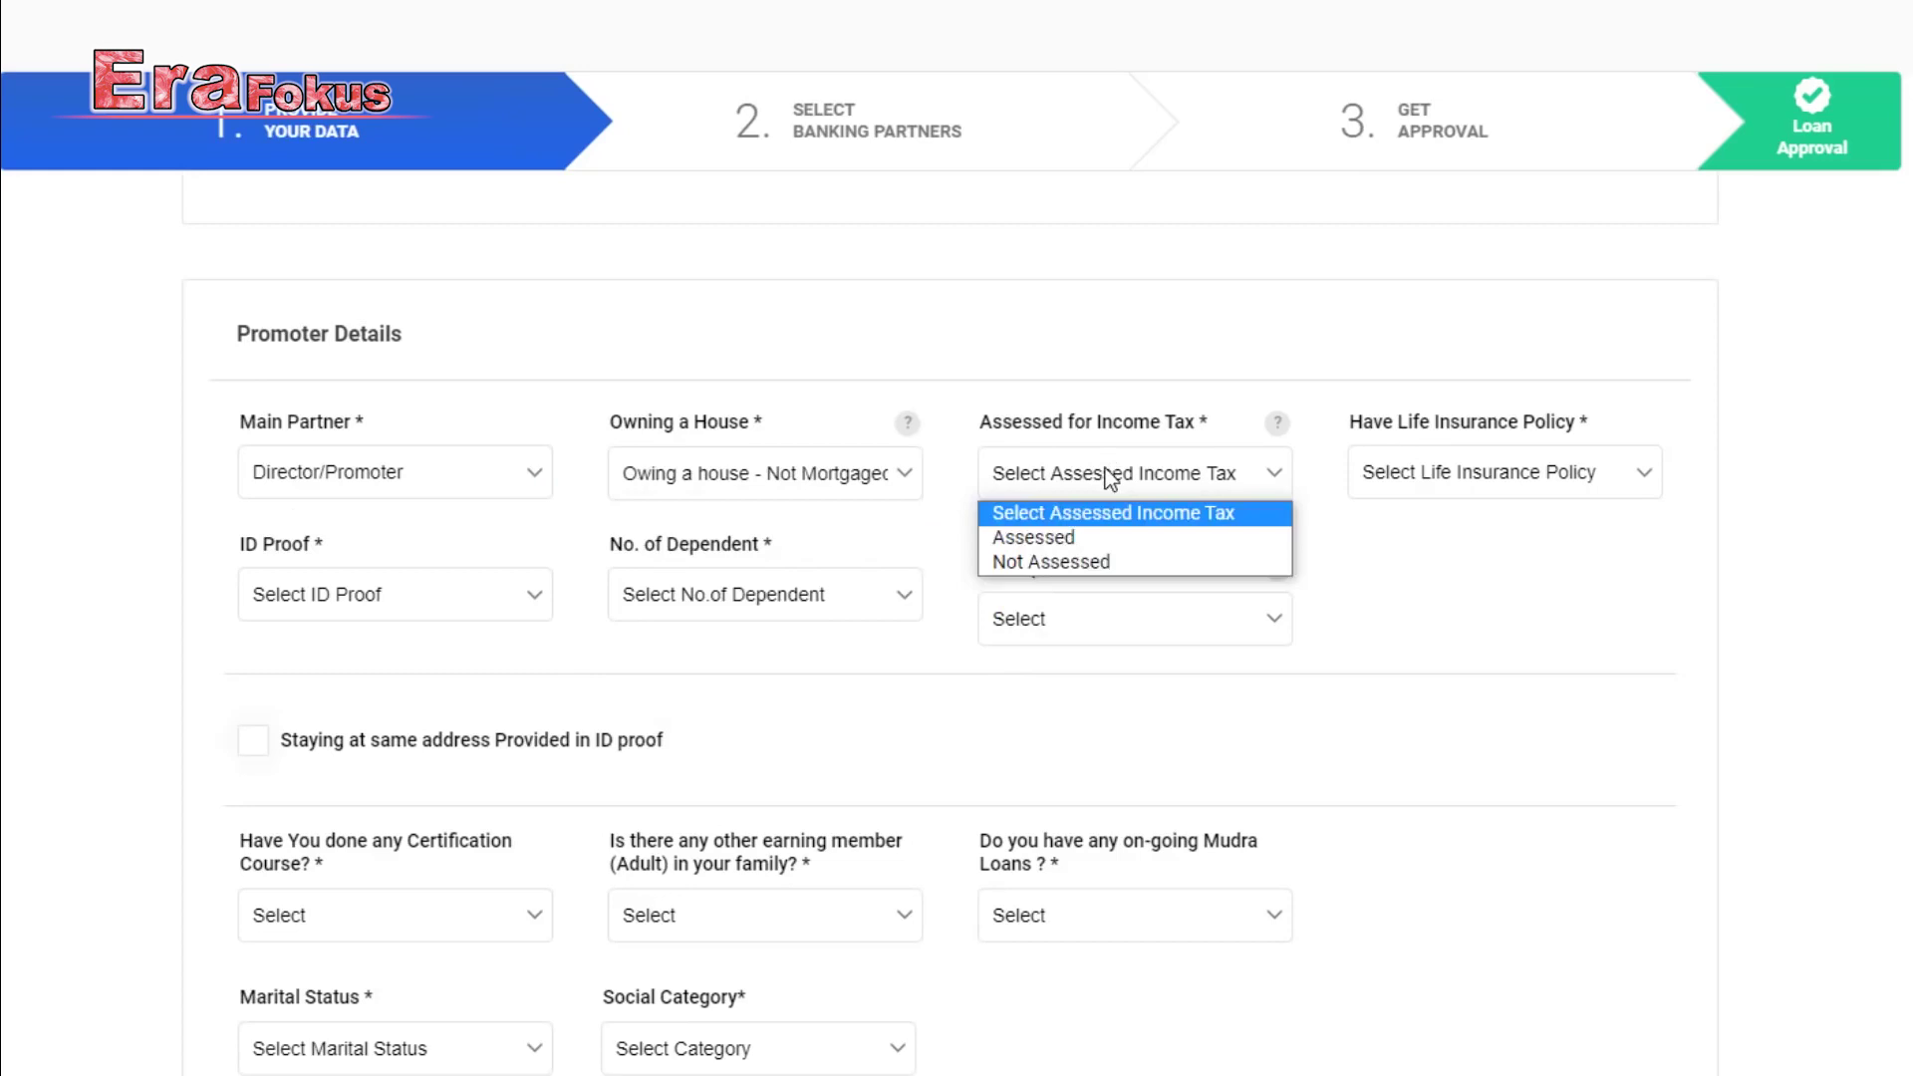
click(1120, 564)
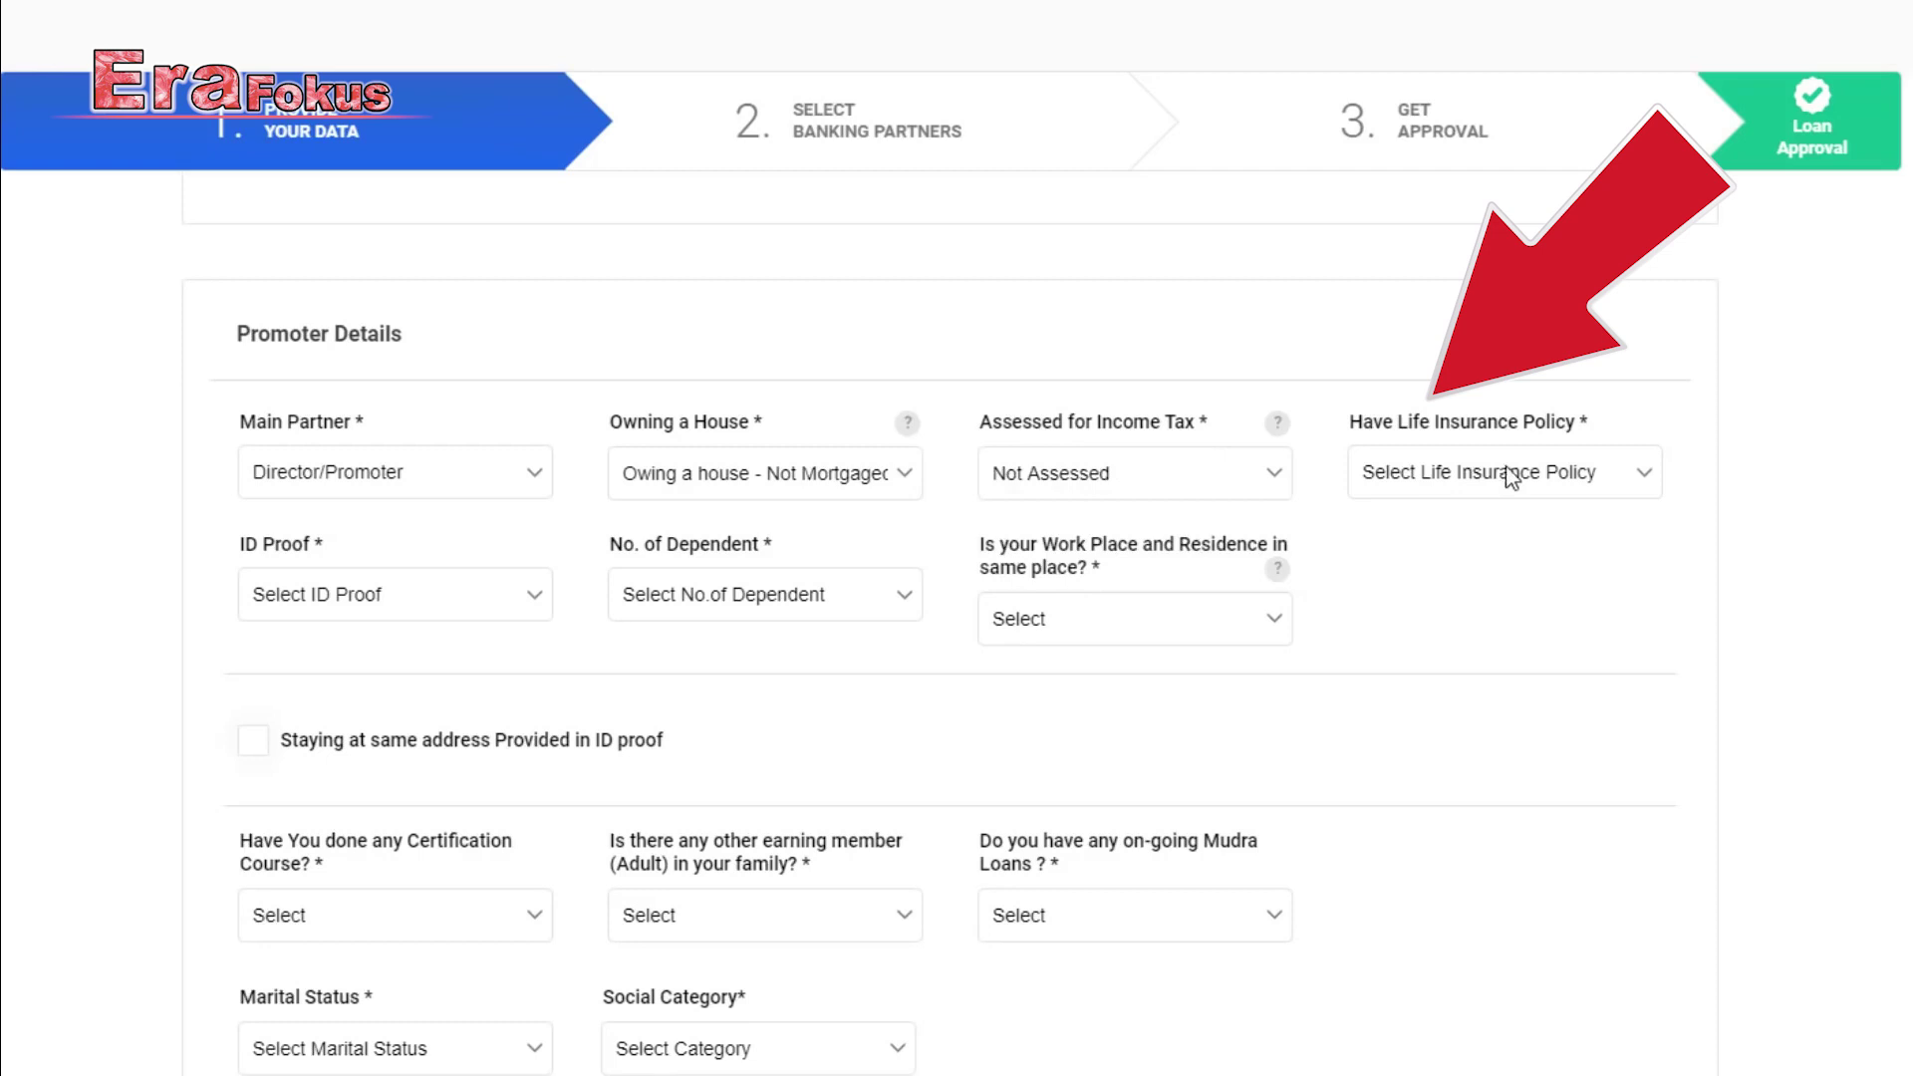
click(1511, 477)
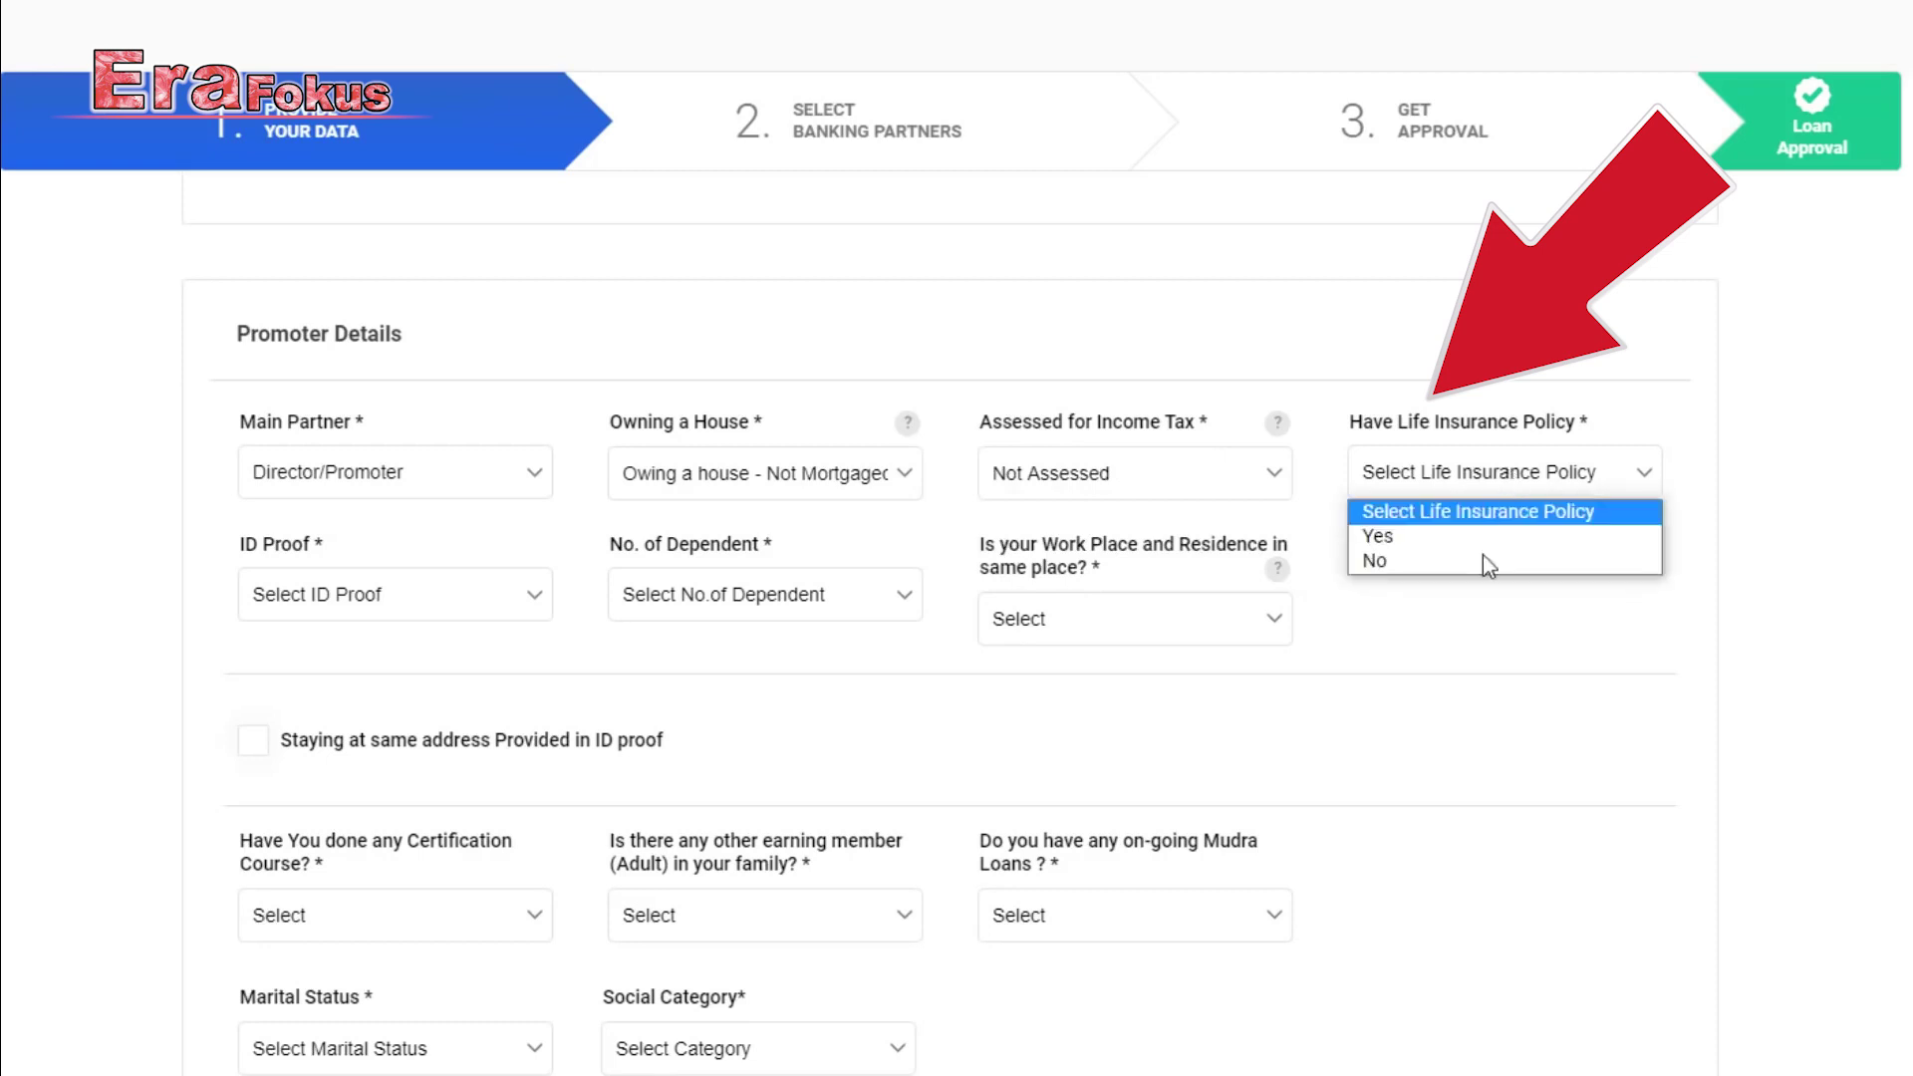
click(1483, 555)
Pick Aadhar Card as ID proof, 3 dependents, and Yes for workplace same as residence.
click(464, 604)
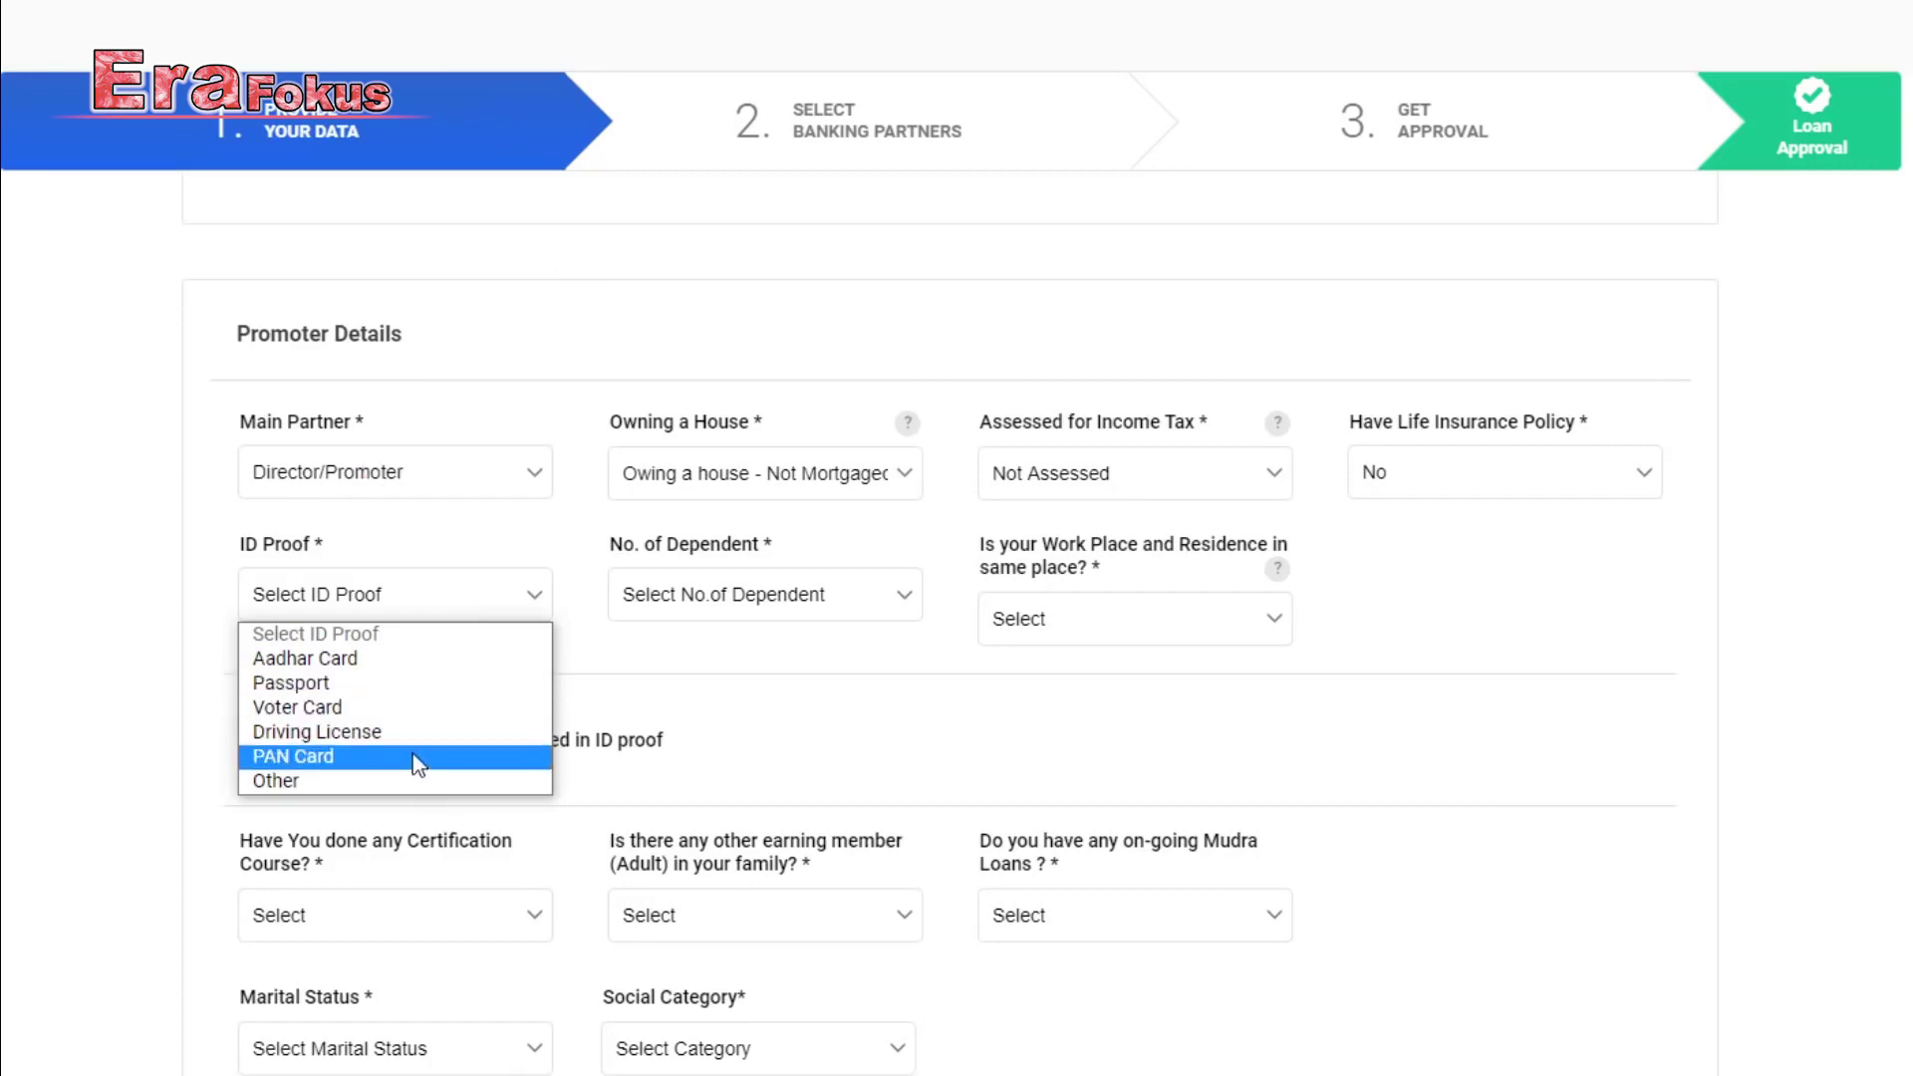
click(387, 658)
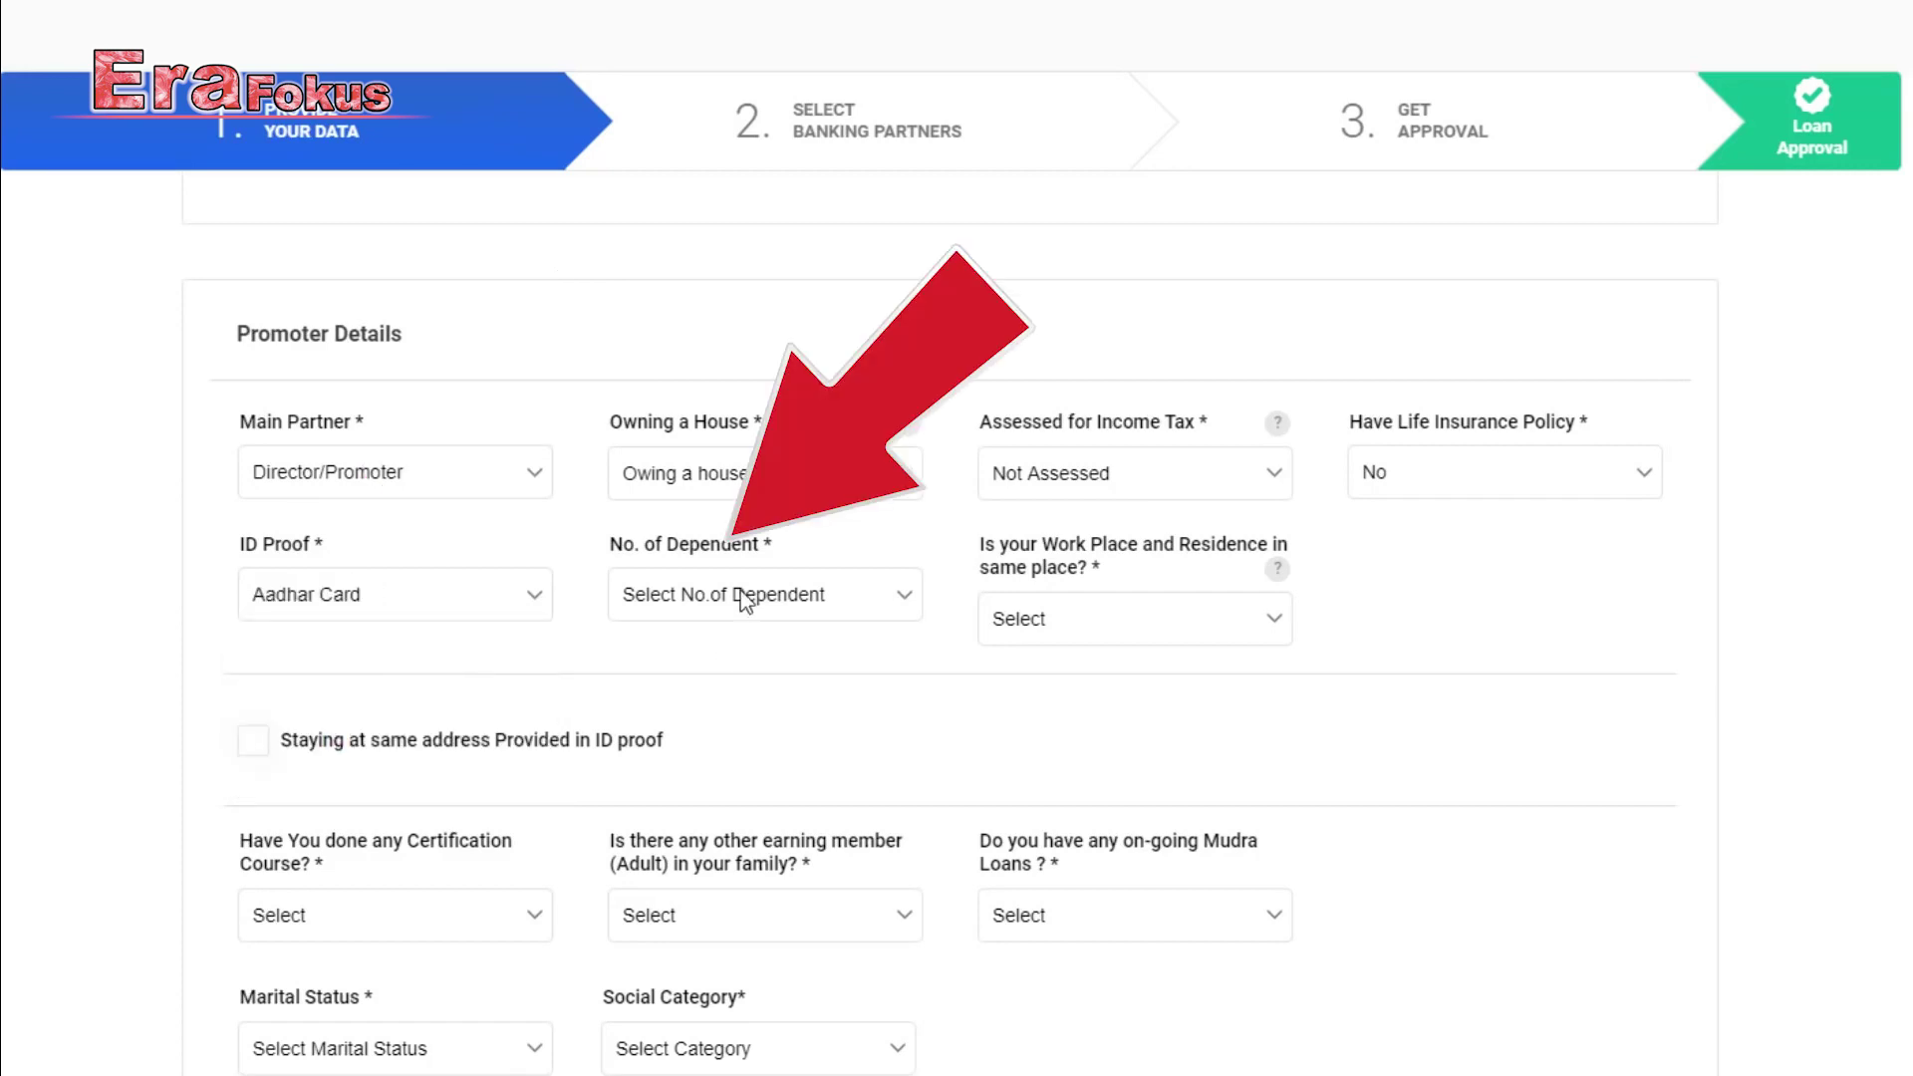
click(806, 604)
click(717, 731)
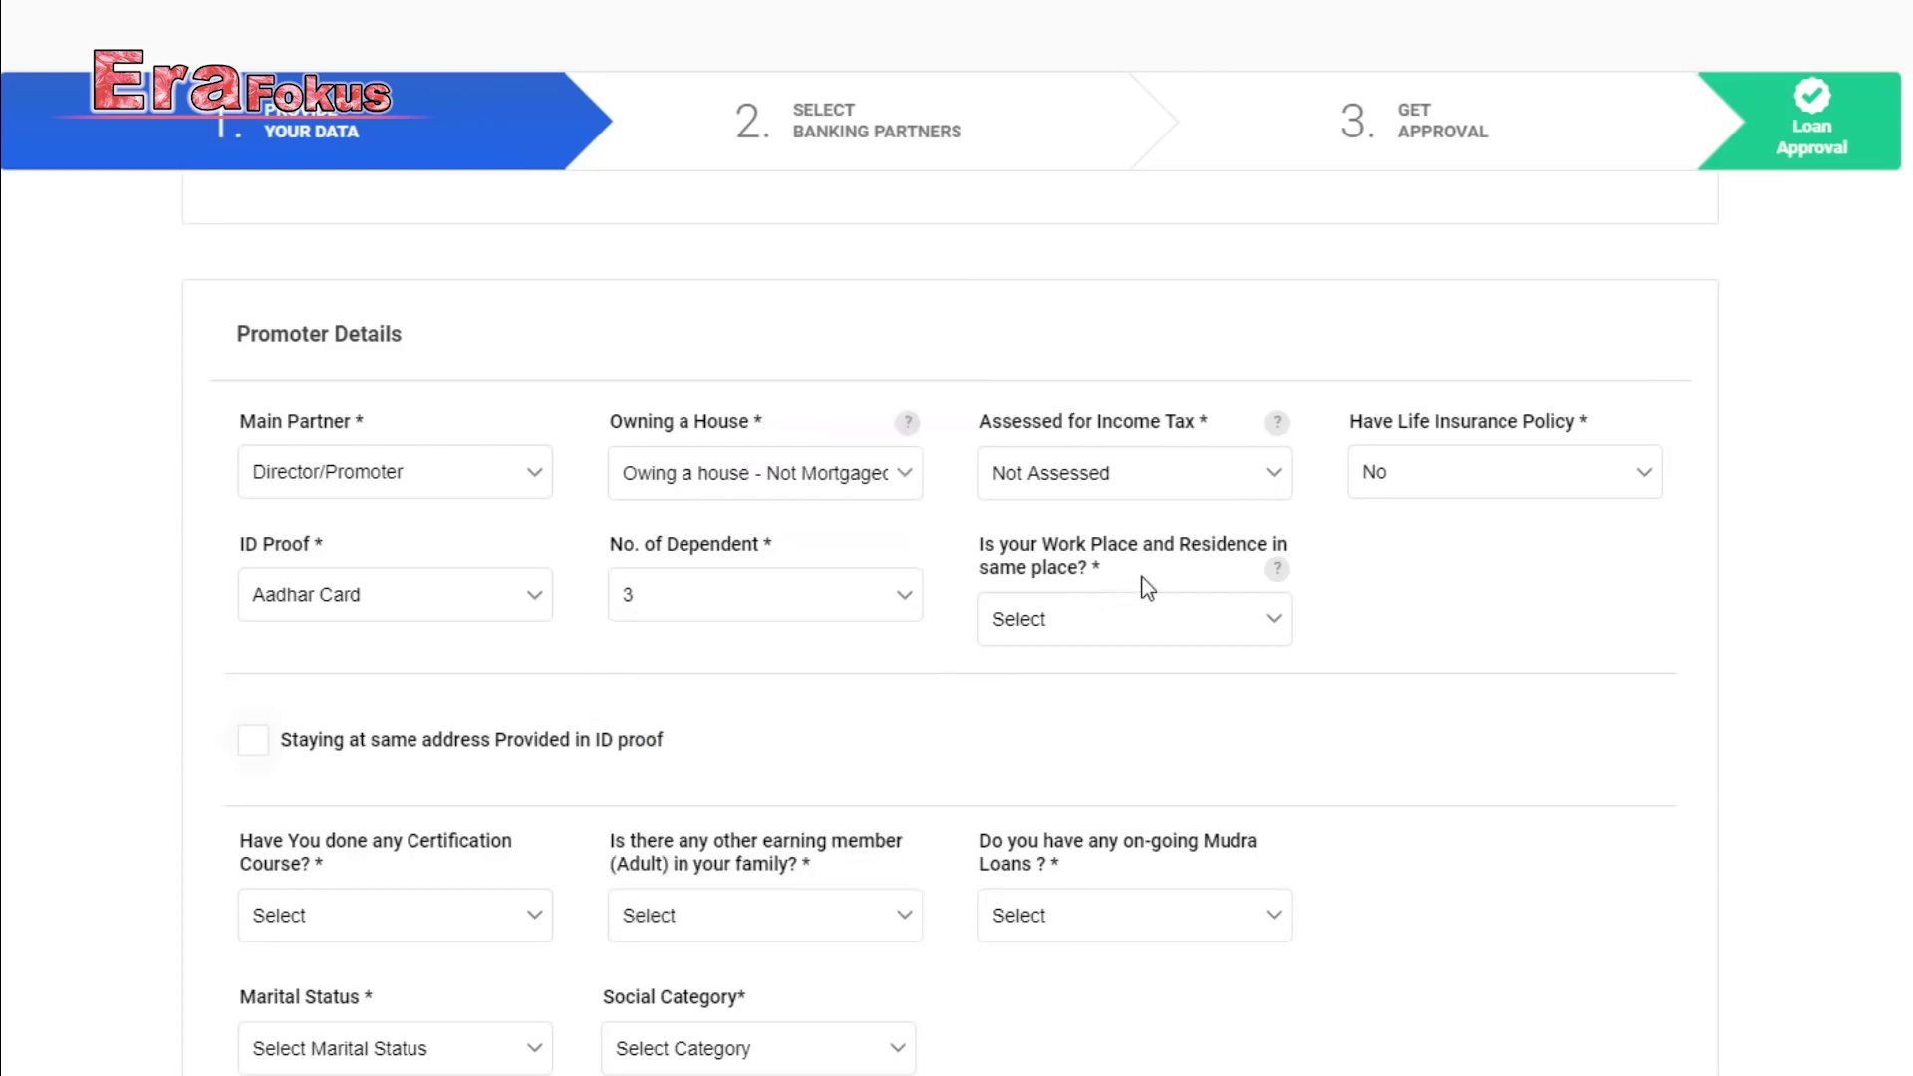
click(1134, 619)
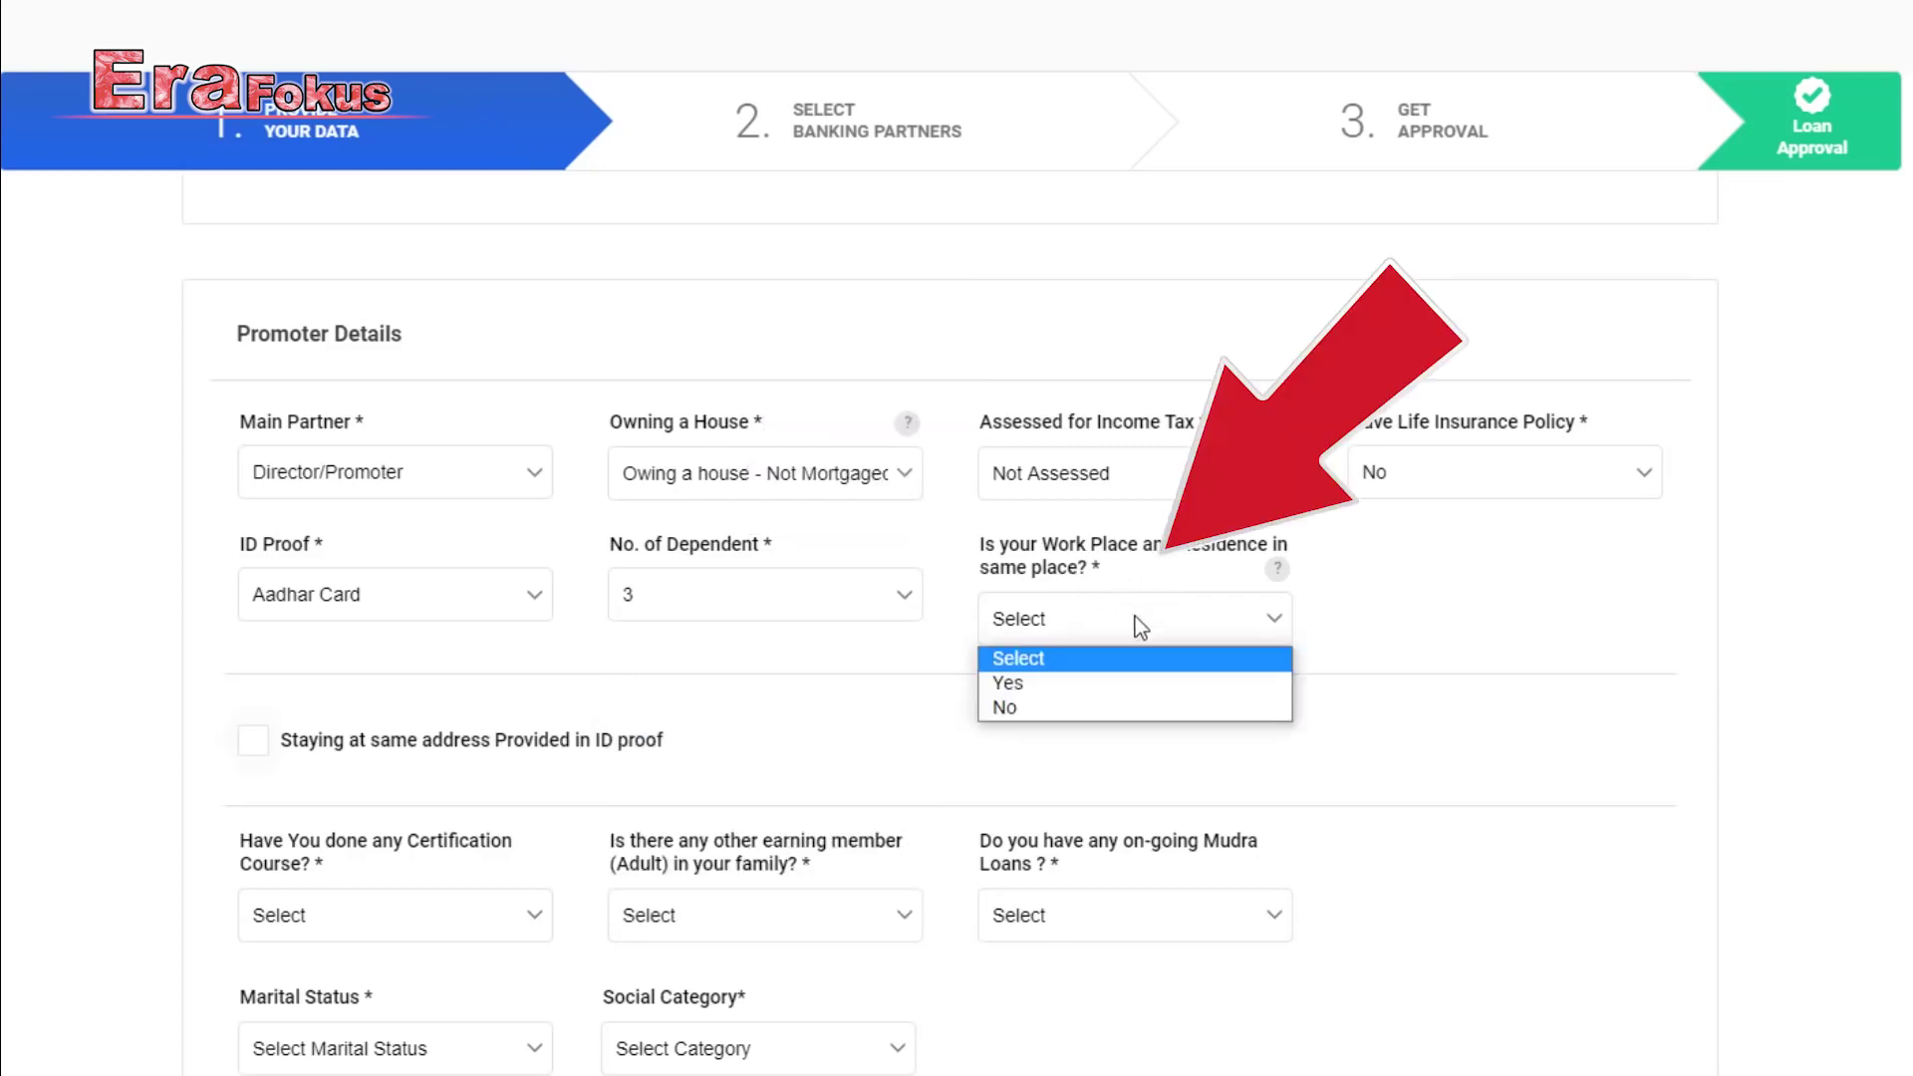
click(1121, 684)
scroll(916, 284, down, 3)
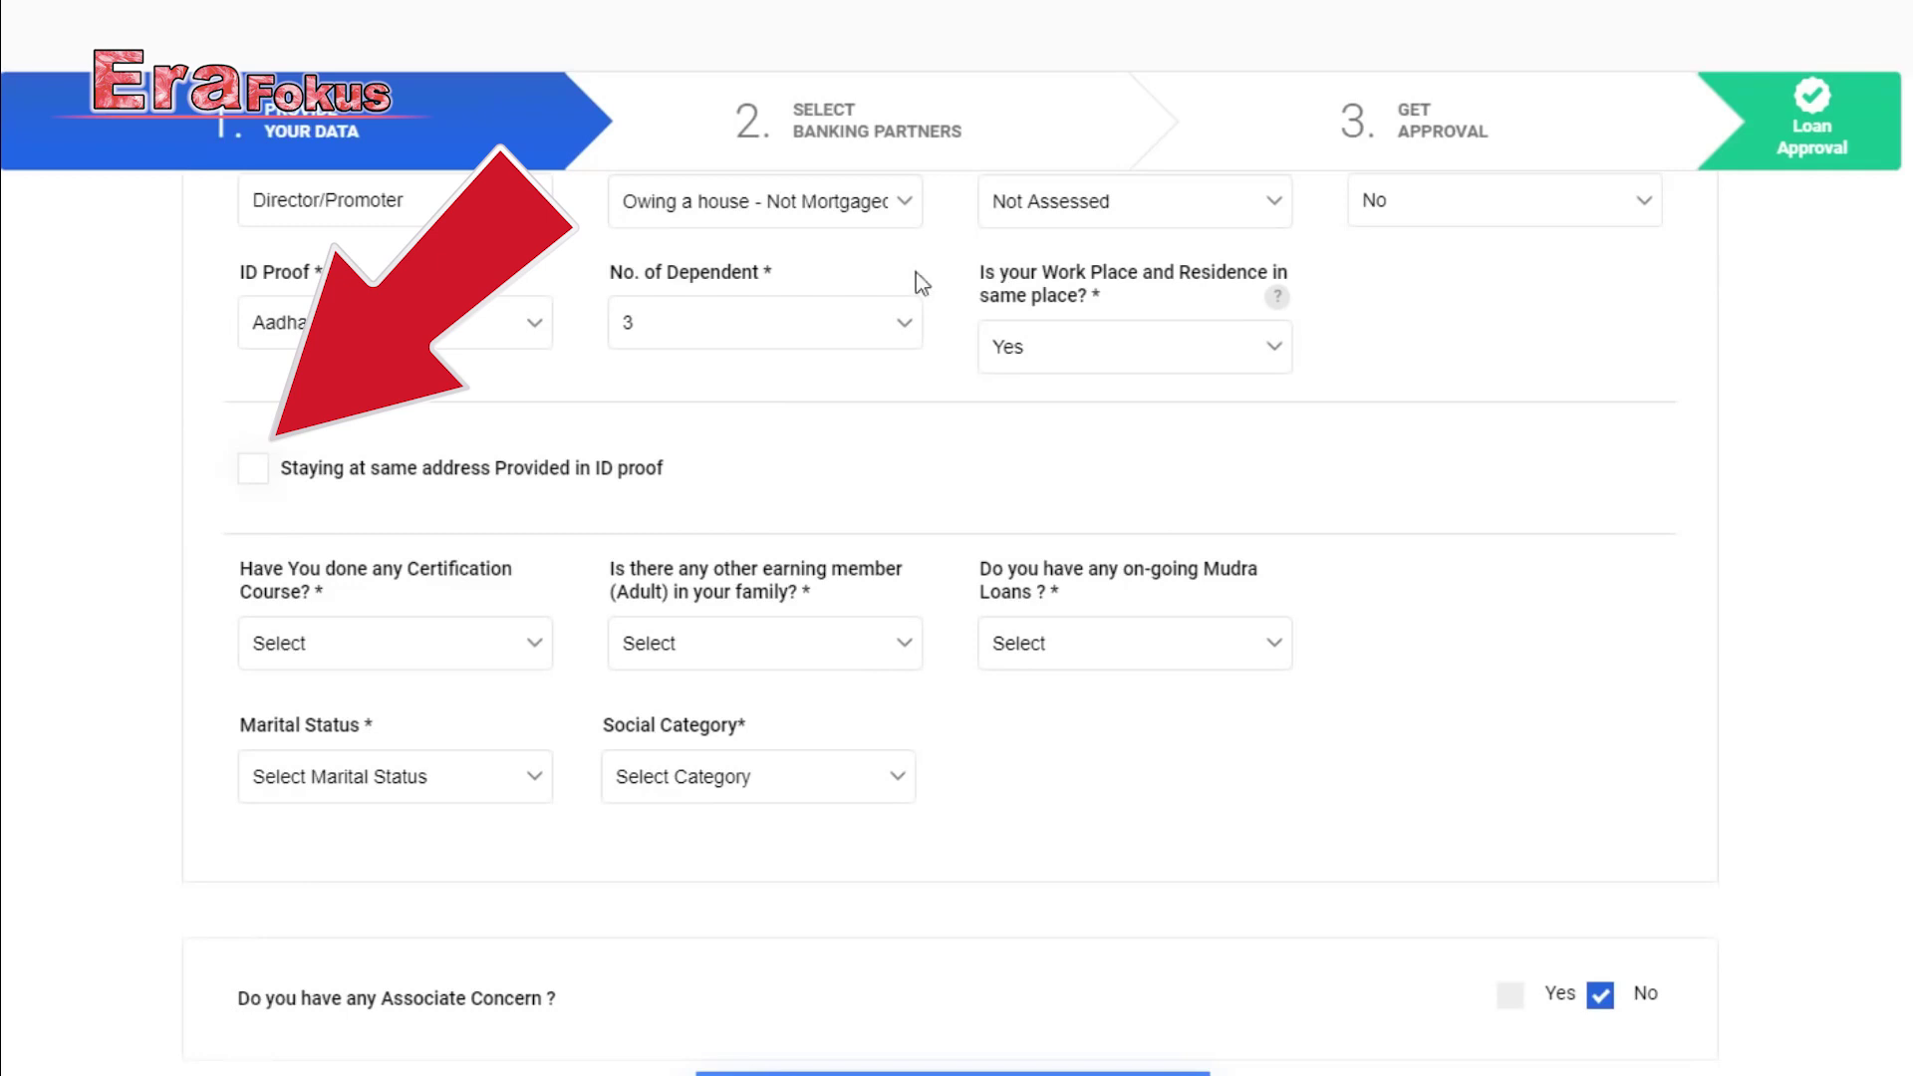
Answer Yes to certification course, 2 other earning members, and No ongoing Mudra loans.
scroll(449, 459, down, 1)
click(412, 520)
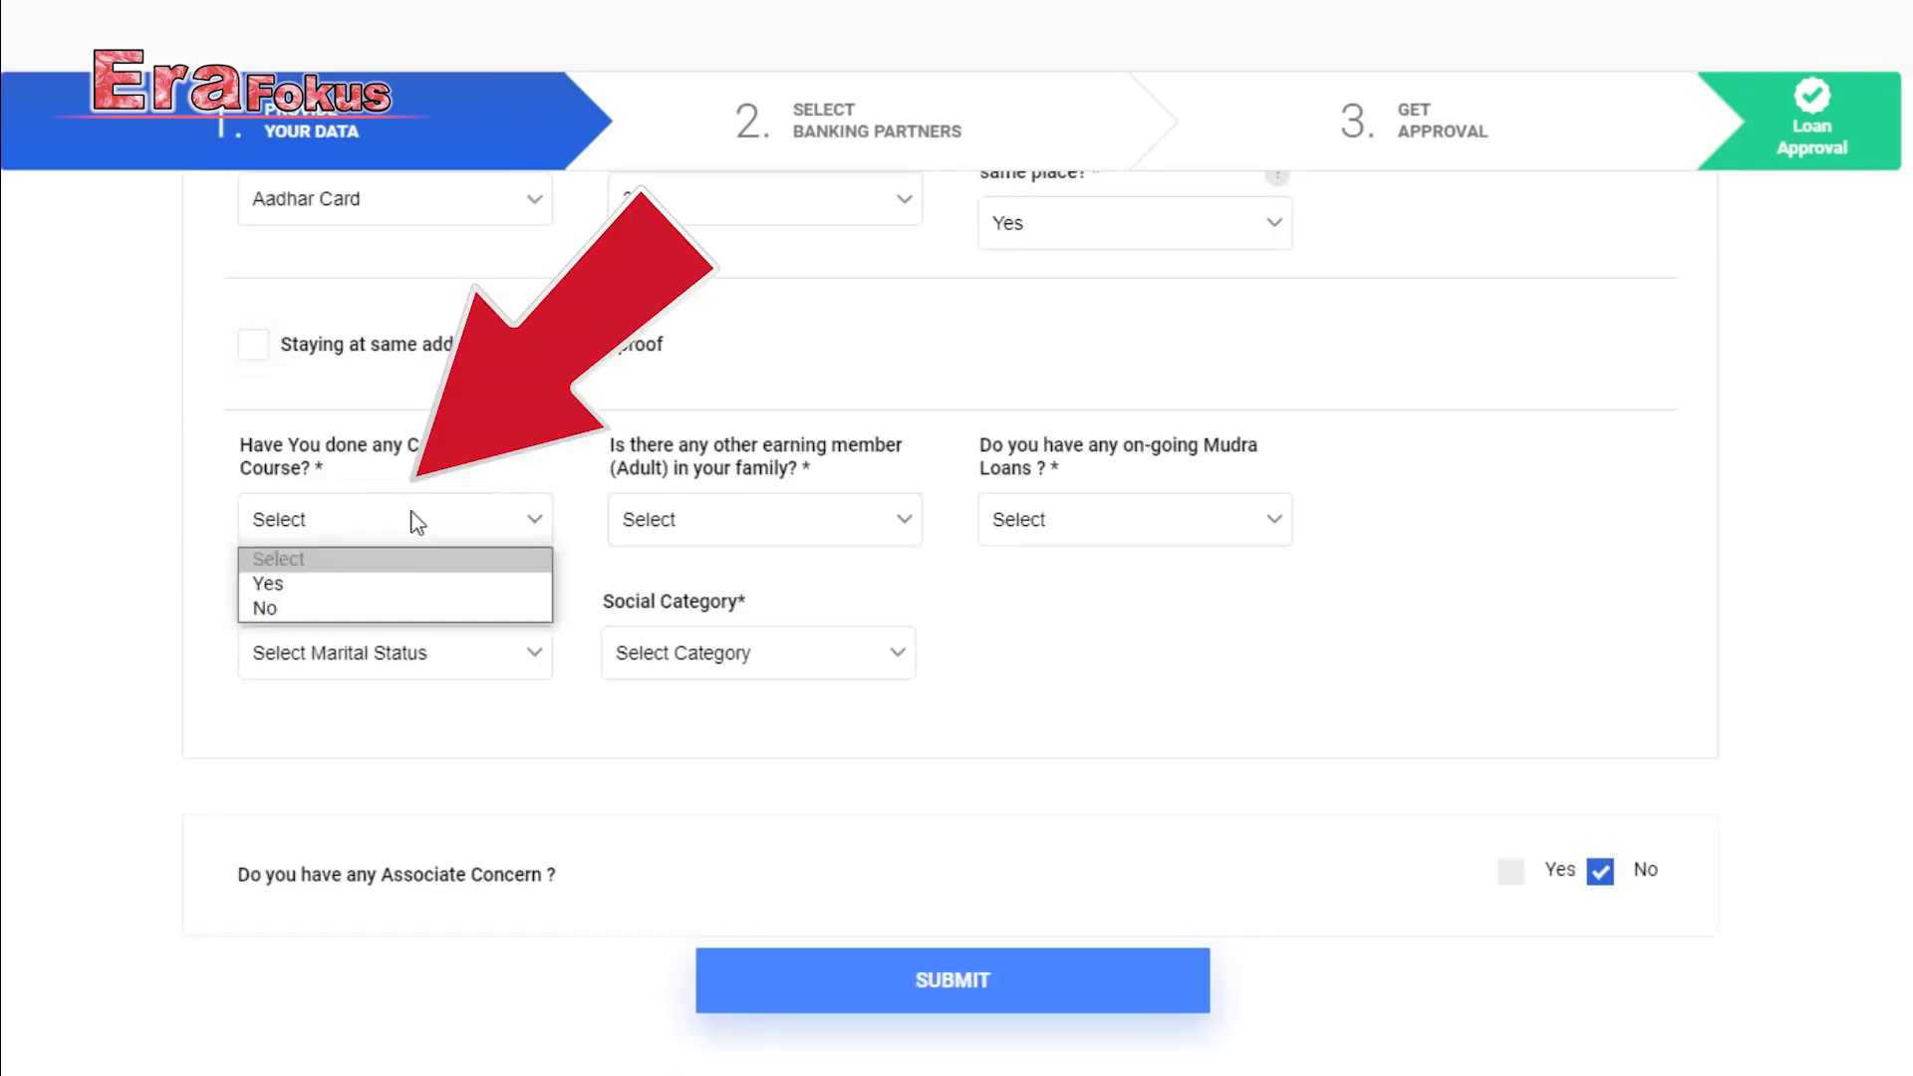
click(413, 588)
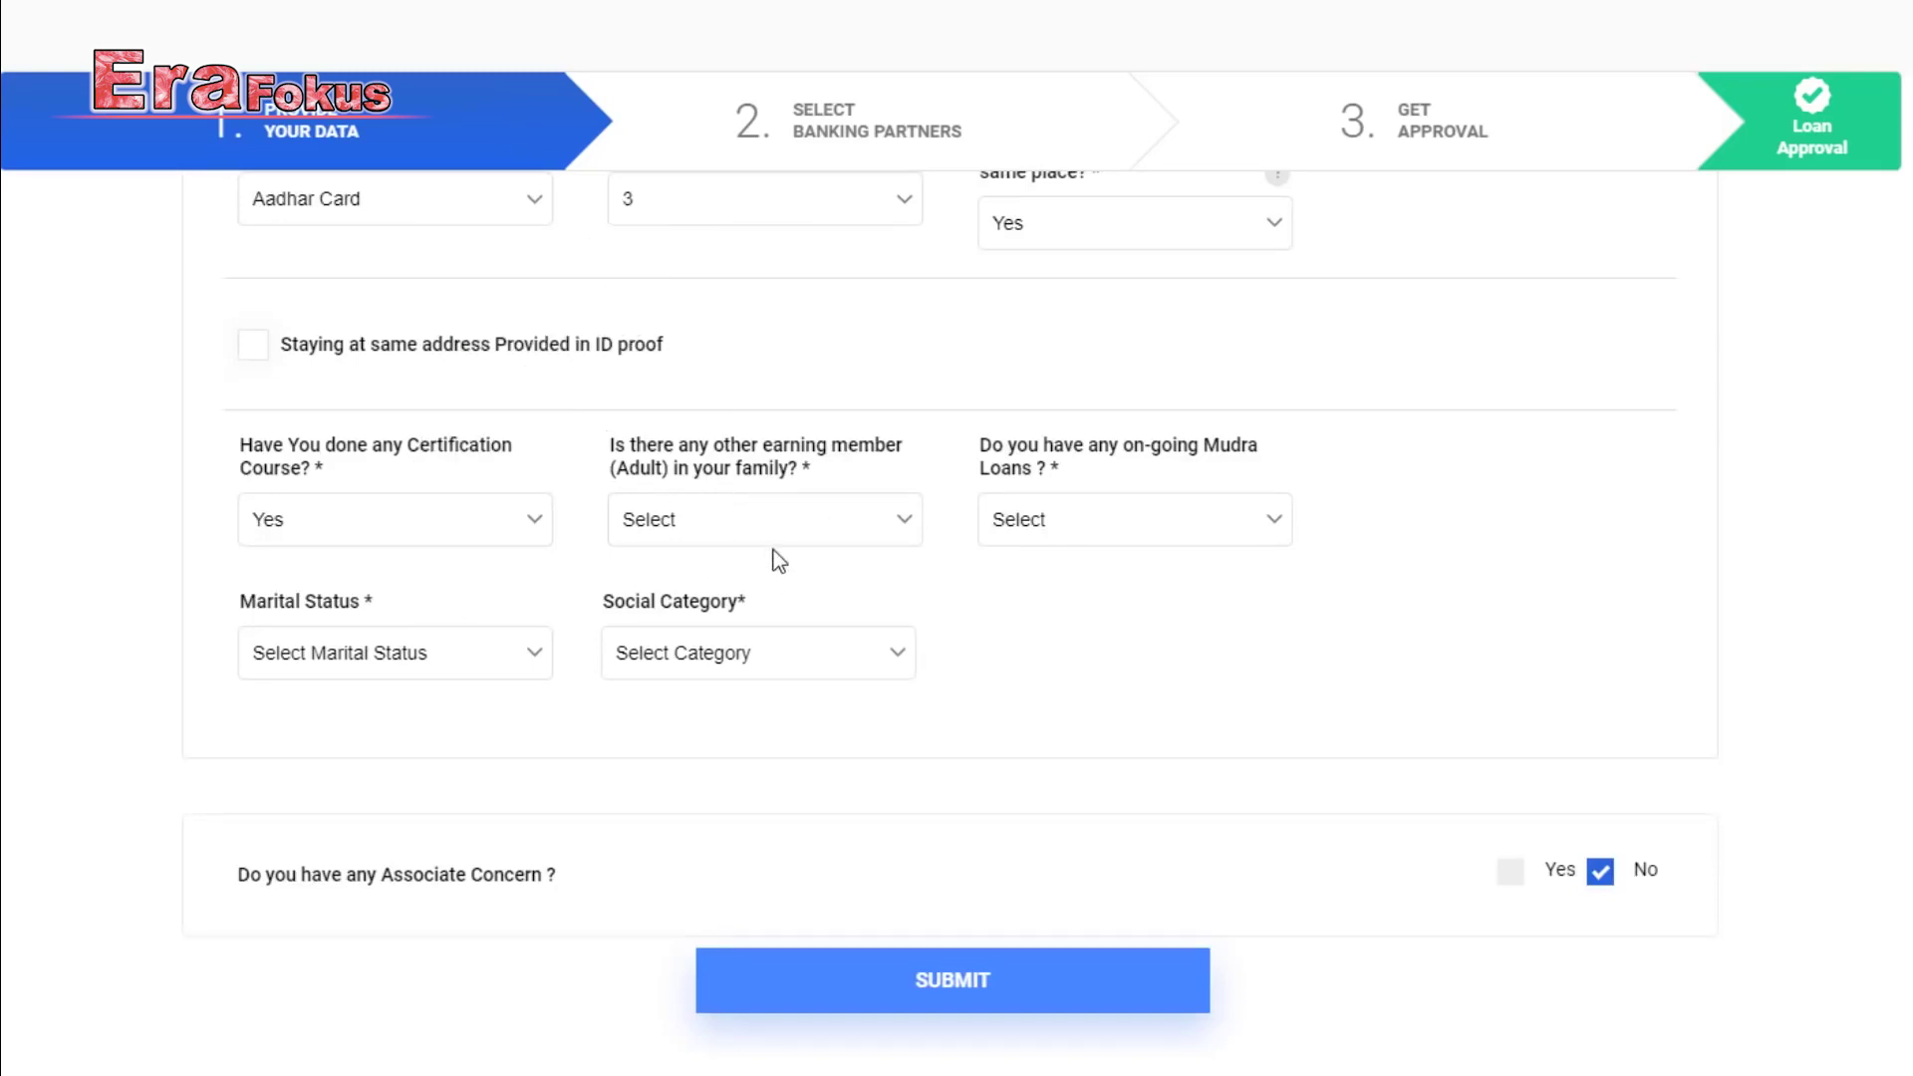
click(819, 526)
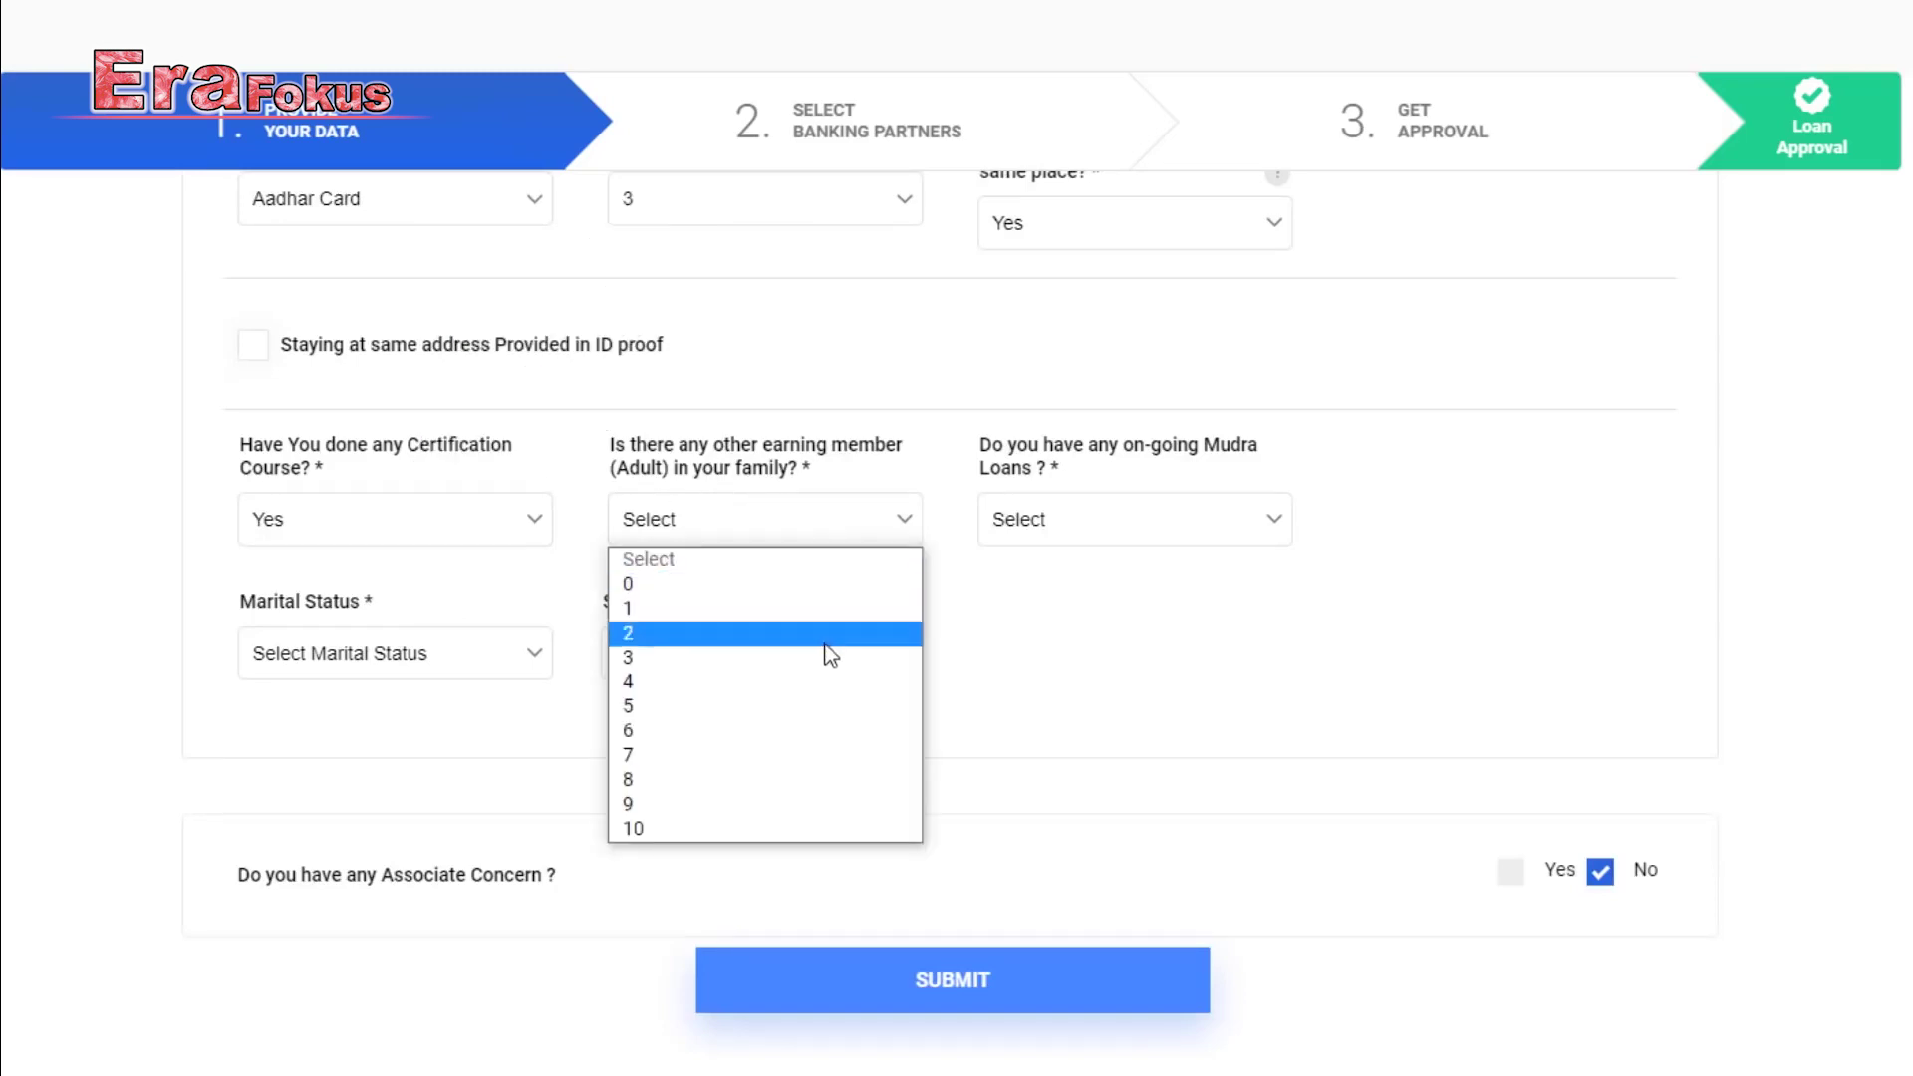
click(765, 633)
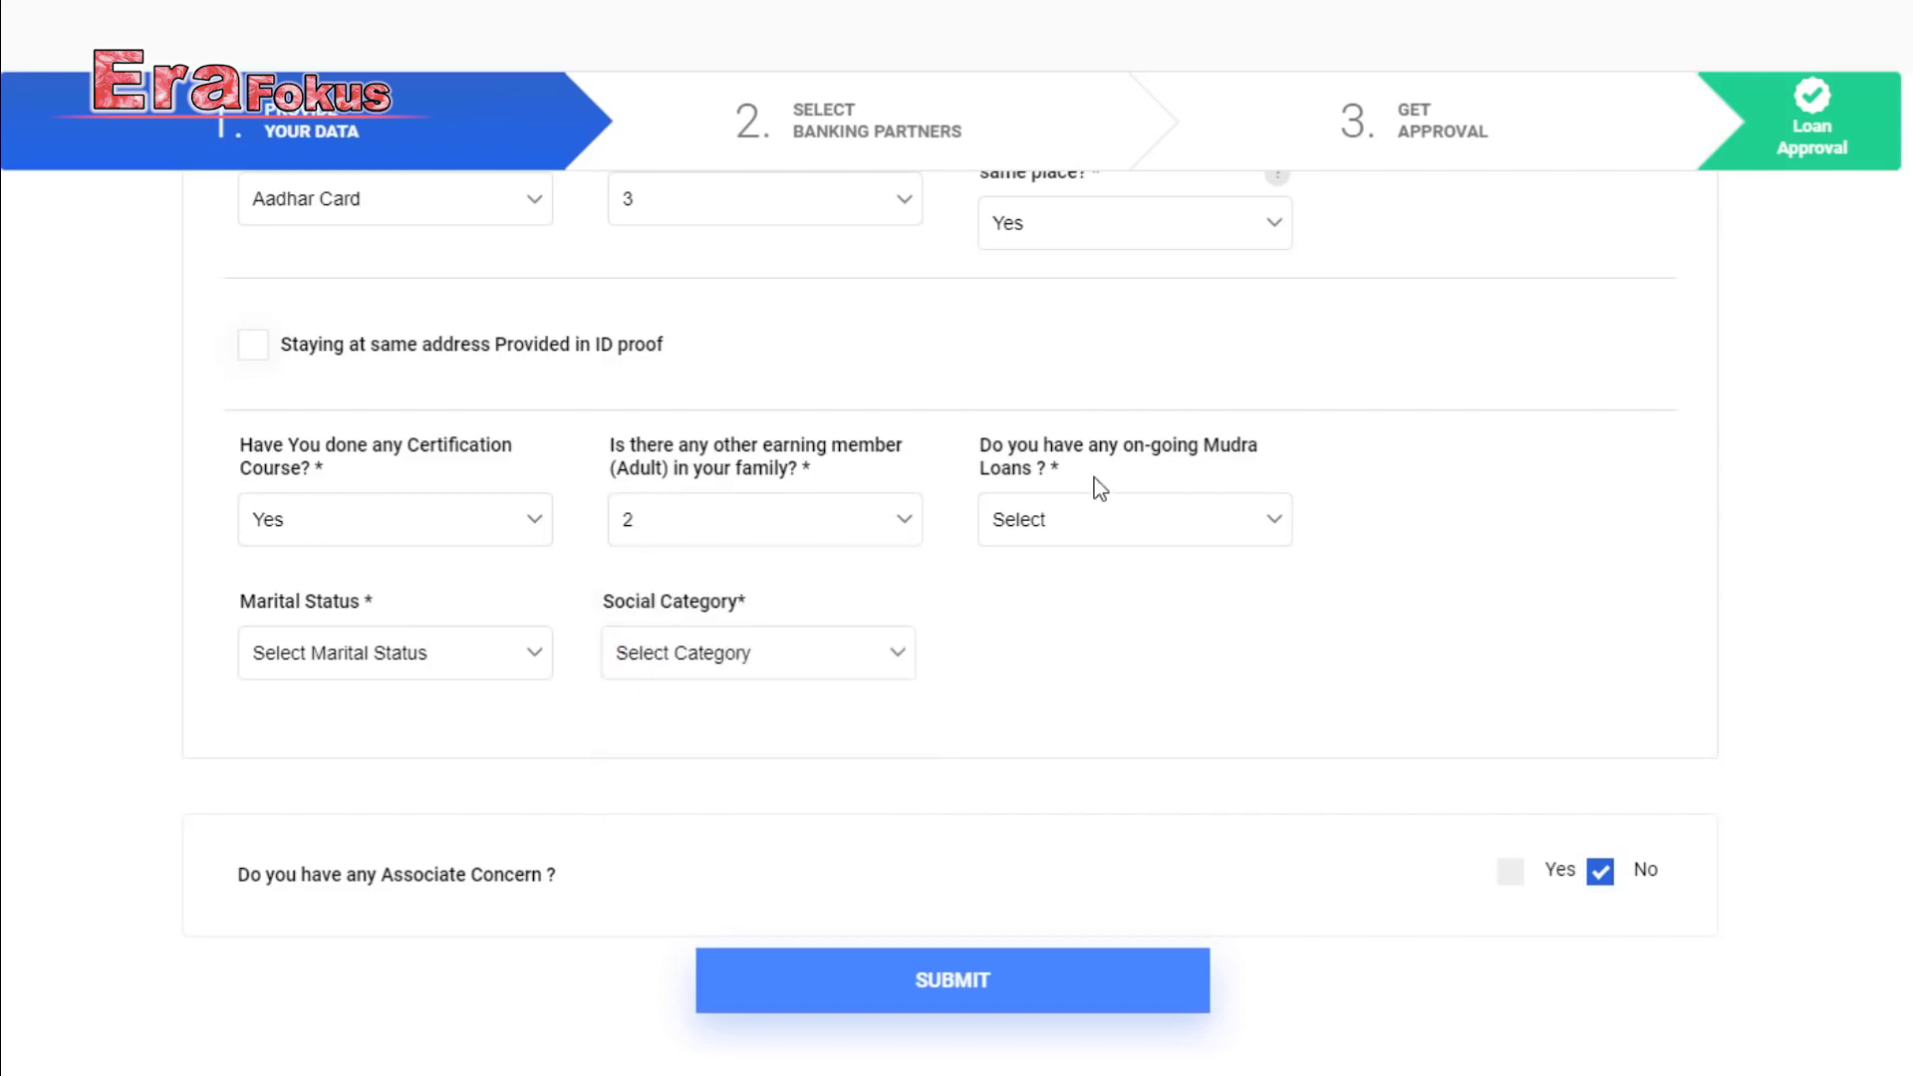
click(1137, 522)
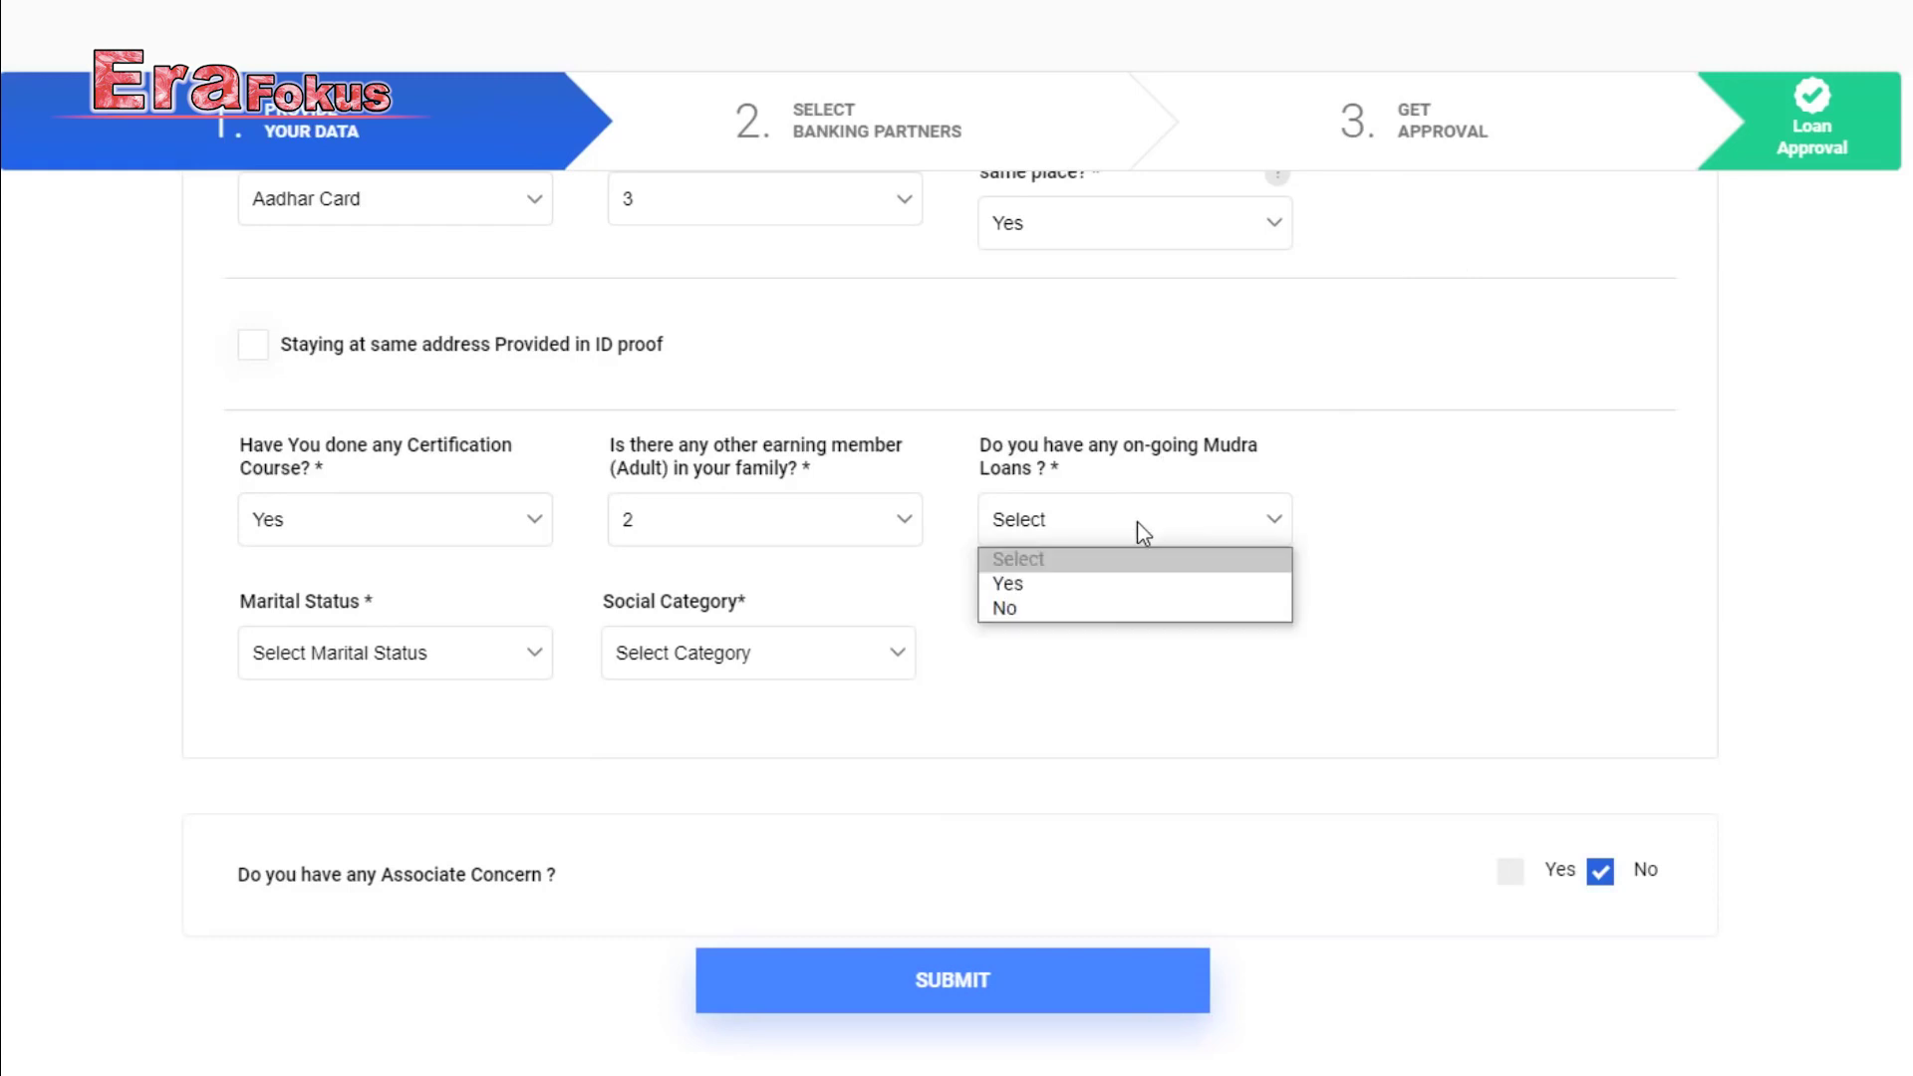
click(1116, 610)
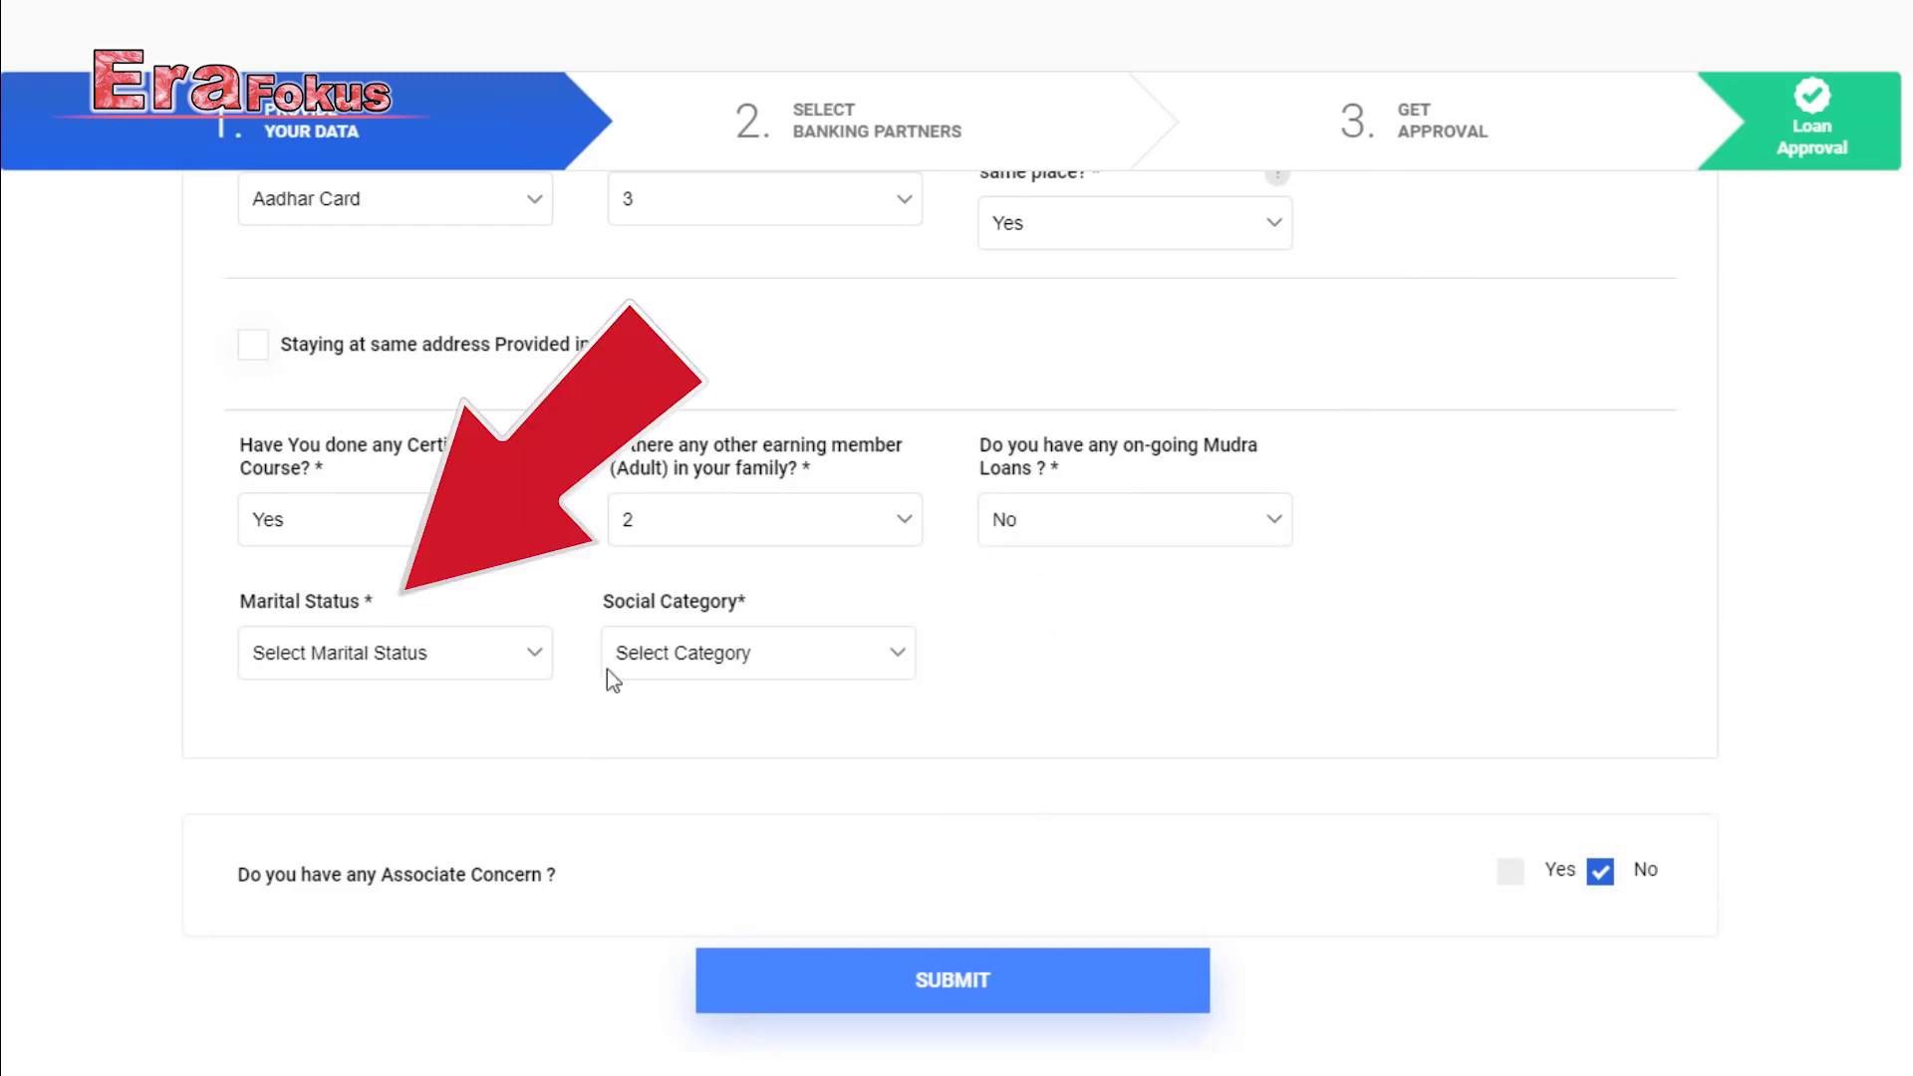
Set marital status Unmarried and social category General, then submit the promoter details.
click(476, 653)
click(462, 741)
click(884, 655)
click(887, 713)
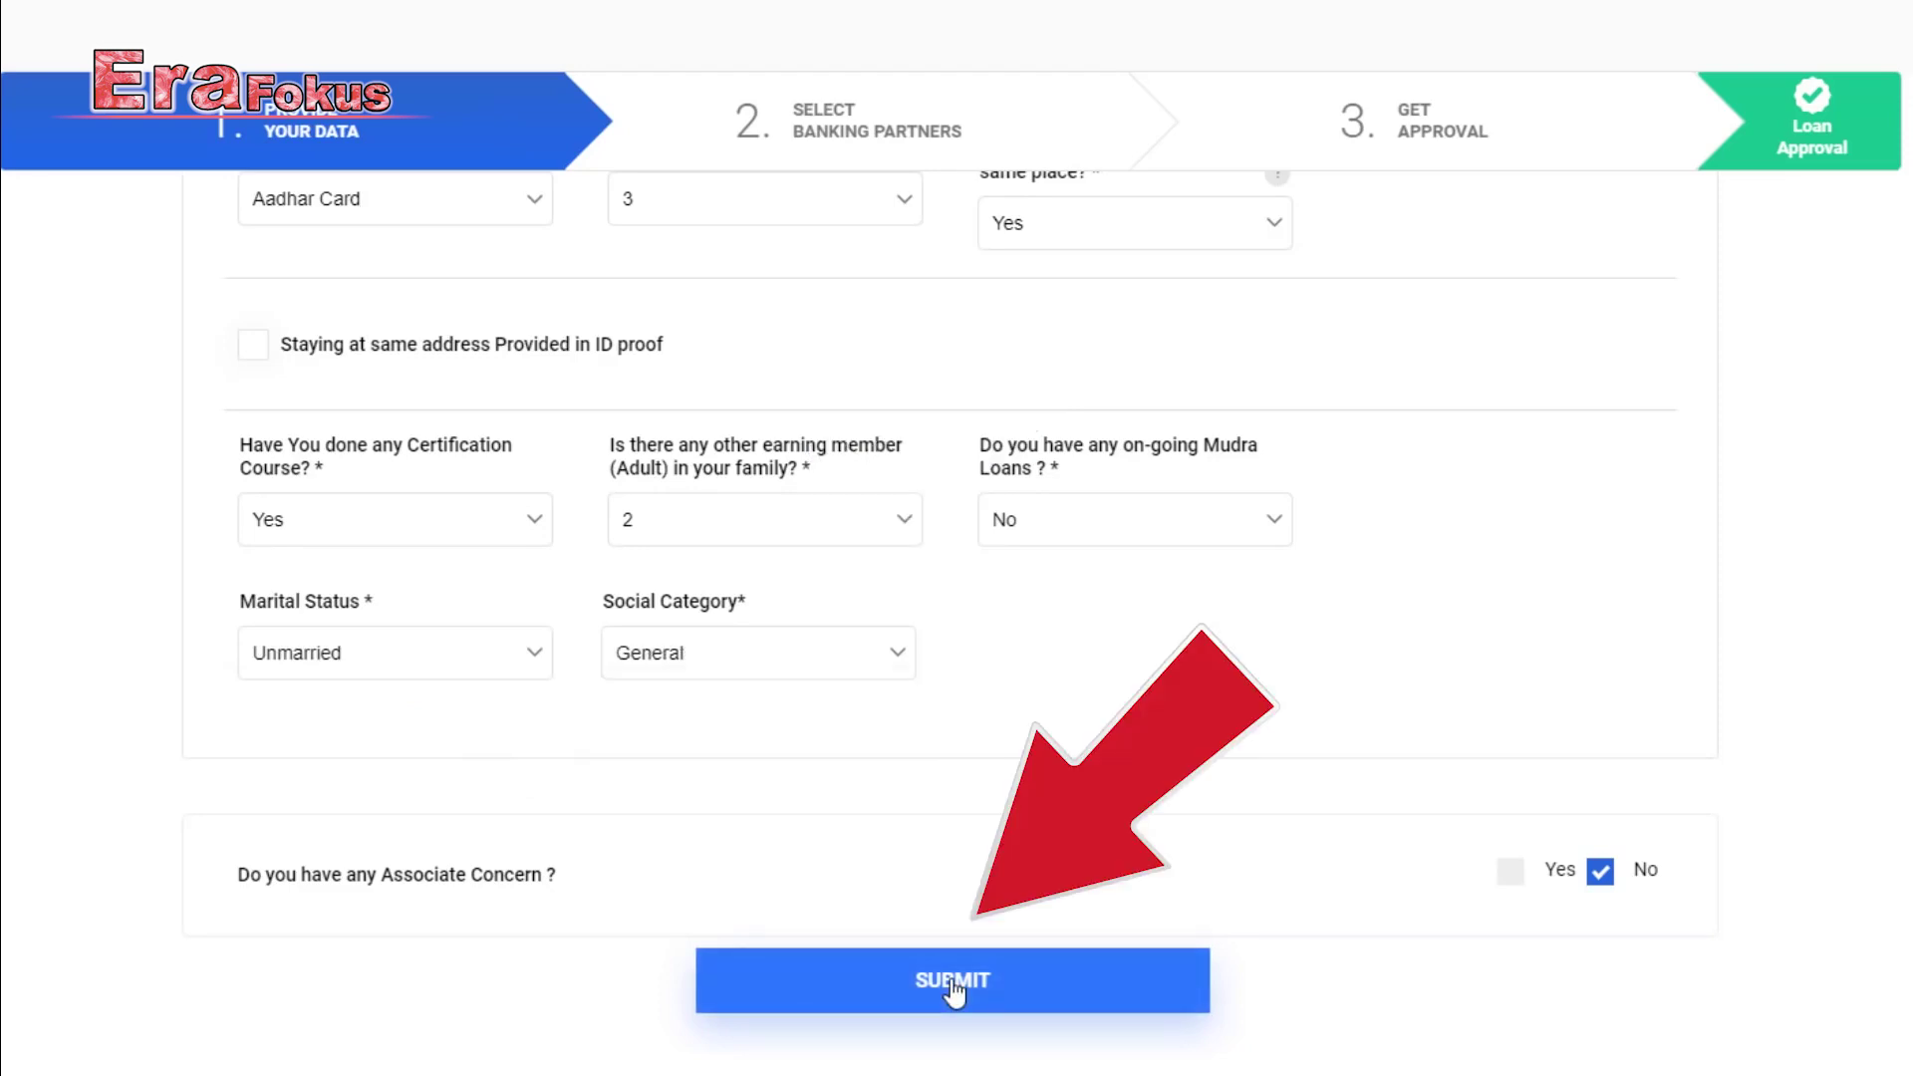
click(951, 981)
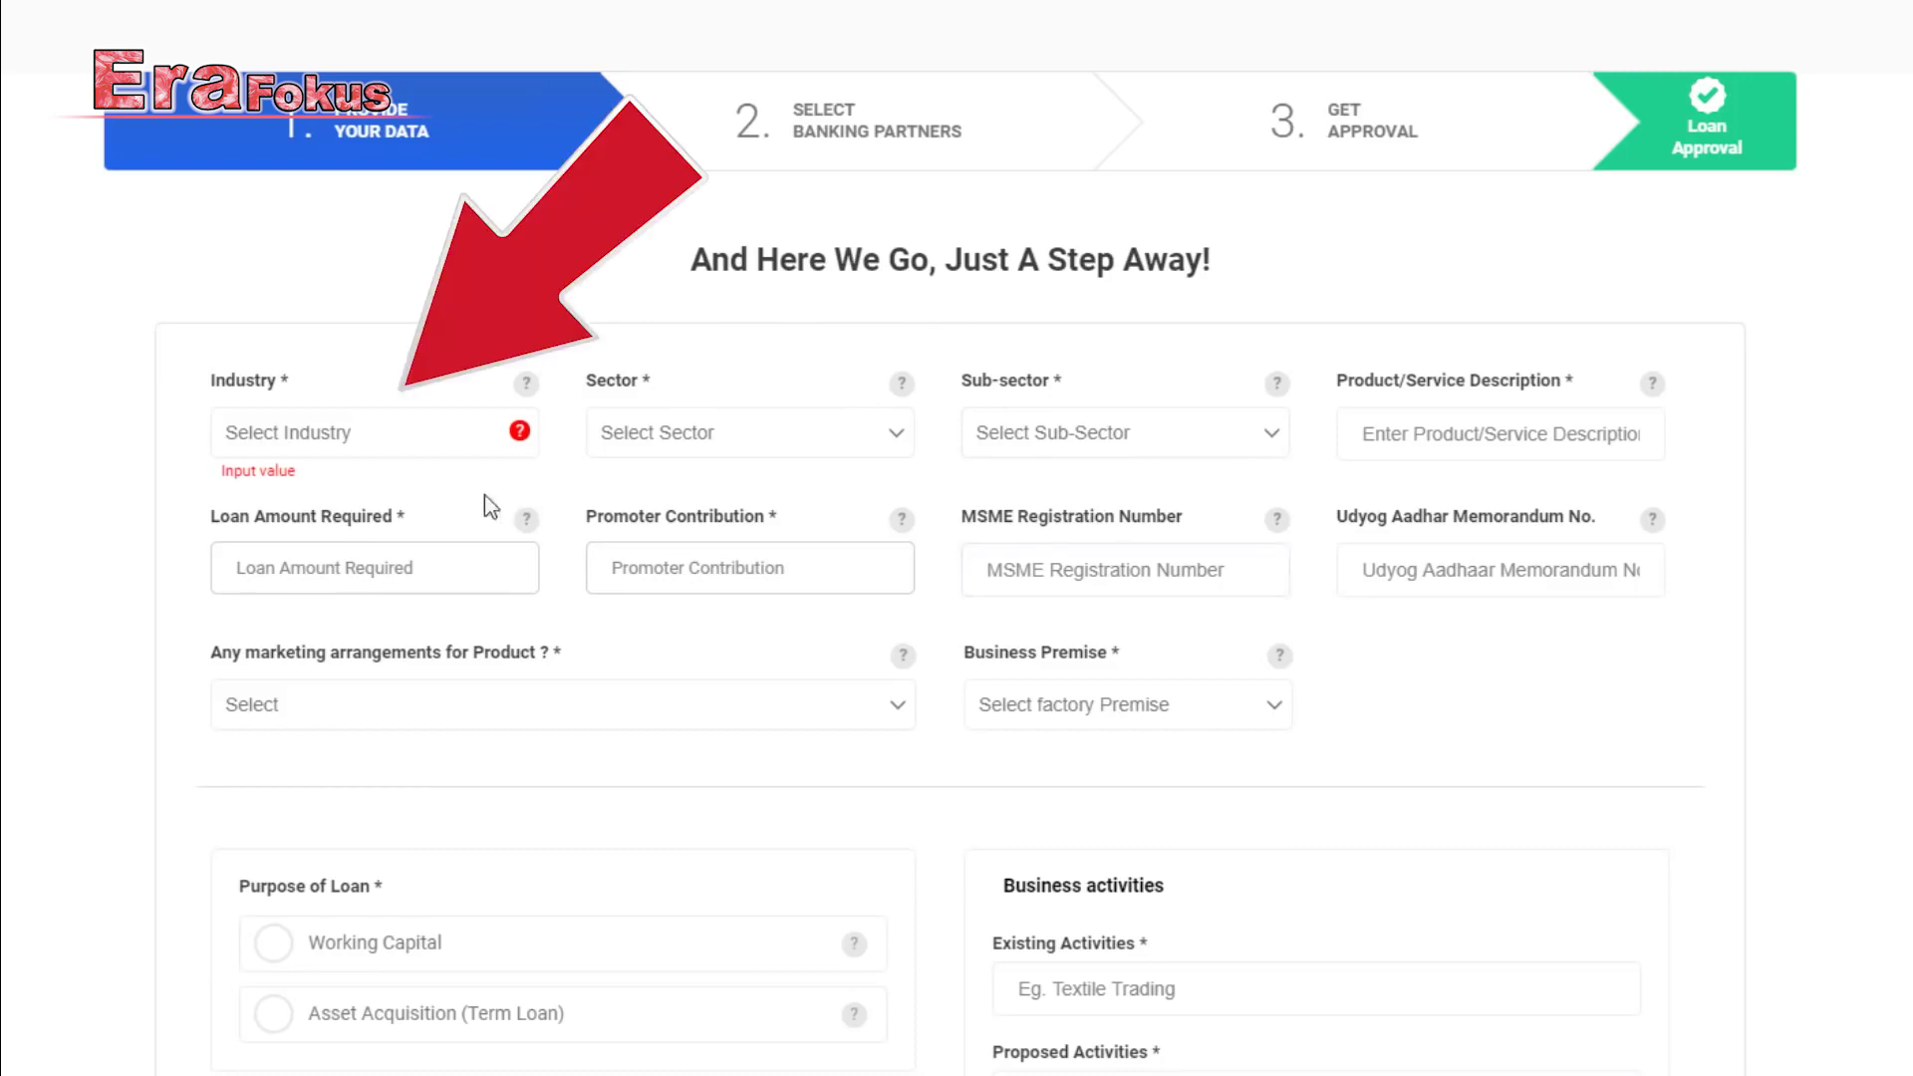
Set industry Education, sector Education Institute, and sub-sector Service.
click(433, 428)
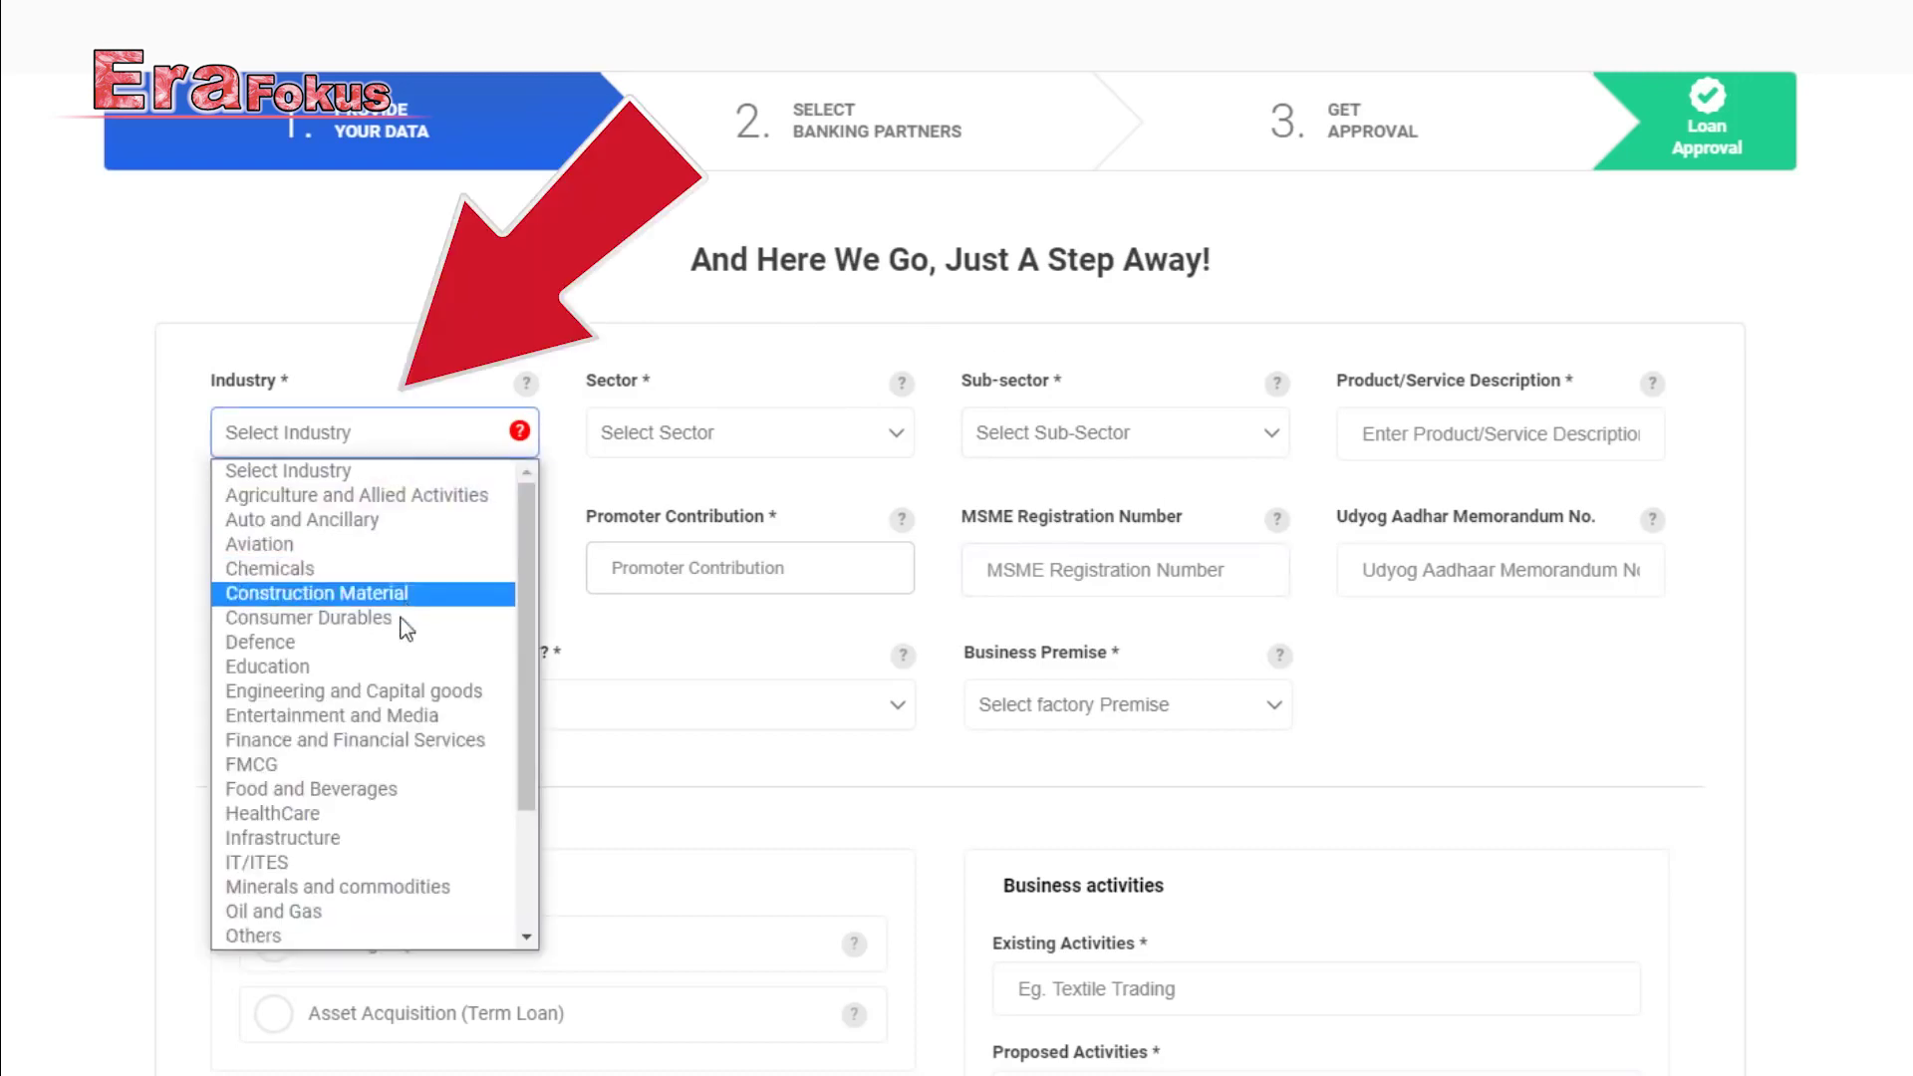
click(384, 667)
click(733, 436)
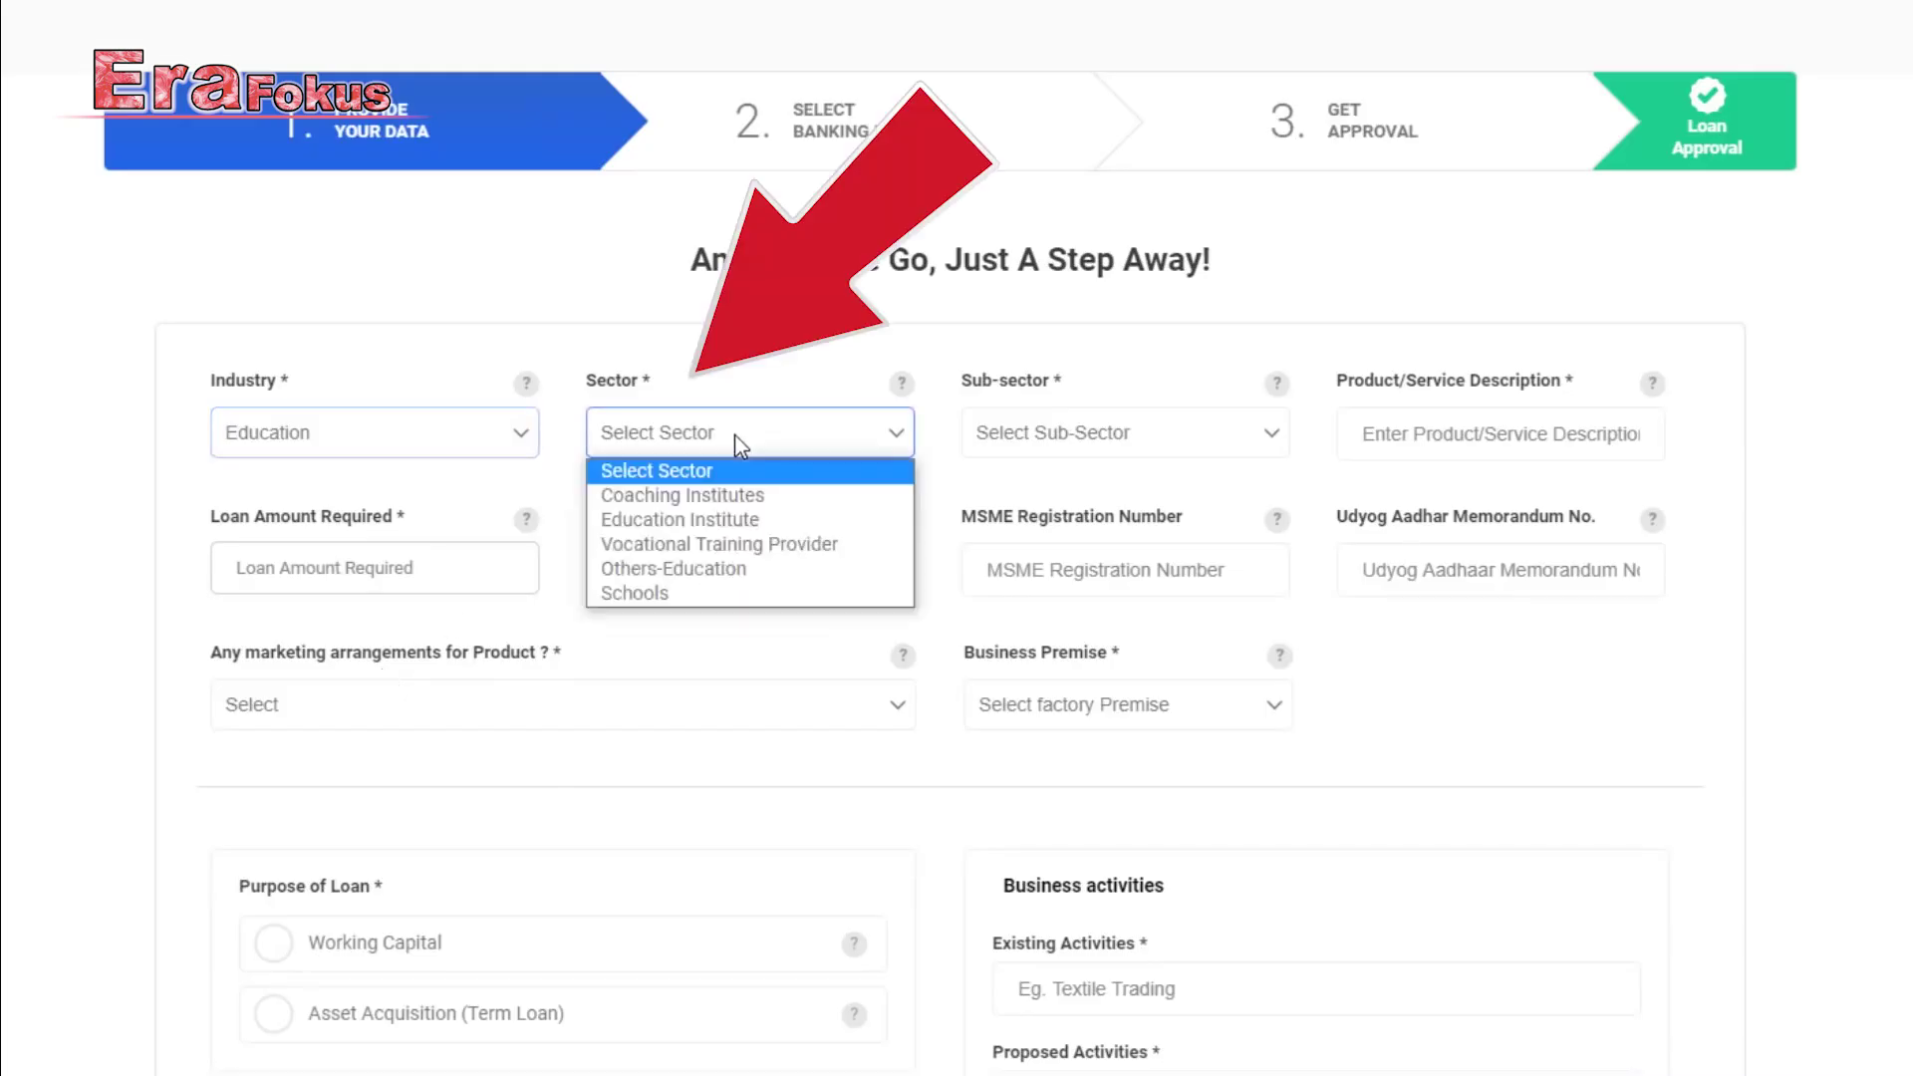
click(749, 518)
click(1098, 435)
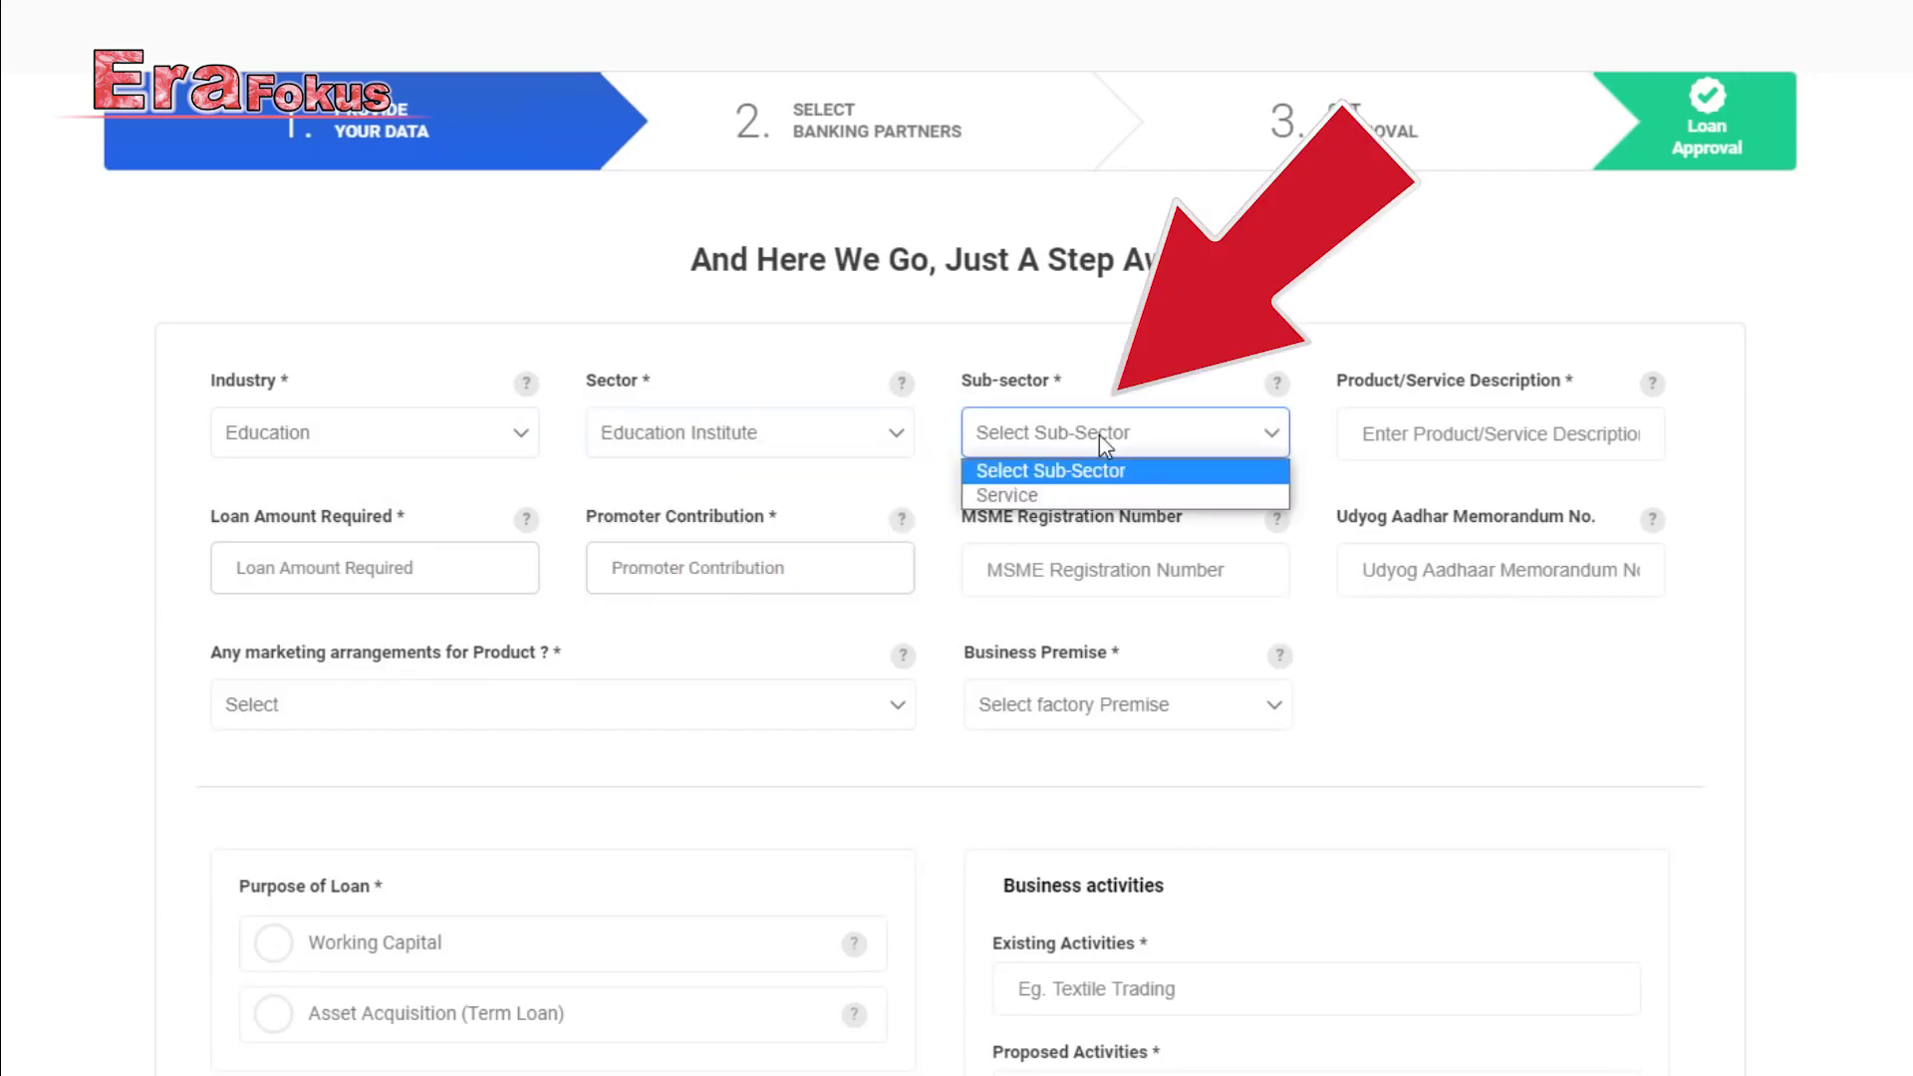
click(1092, 493)
Describe the service as 'Diploma Courses' with 500000 loan amount and 500000 promoter contribution.
click(1443, 434)
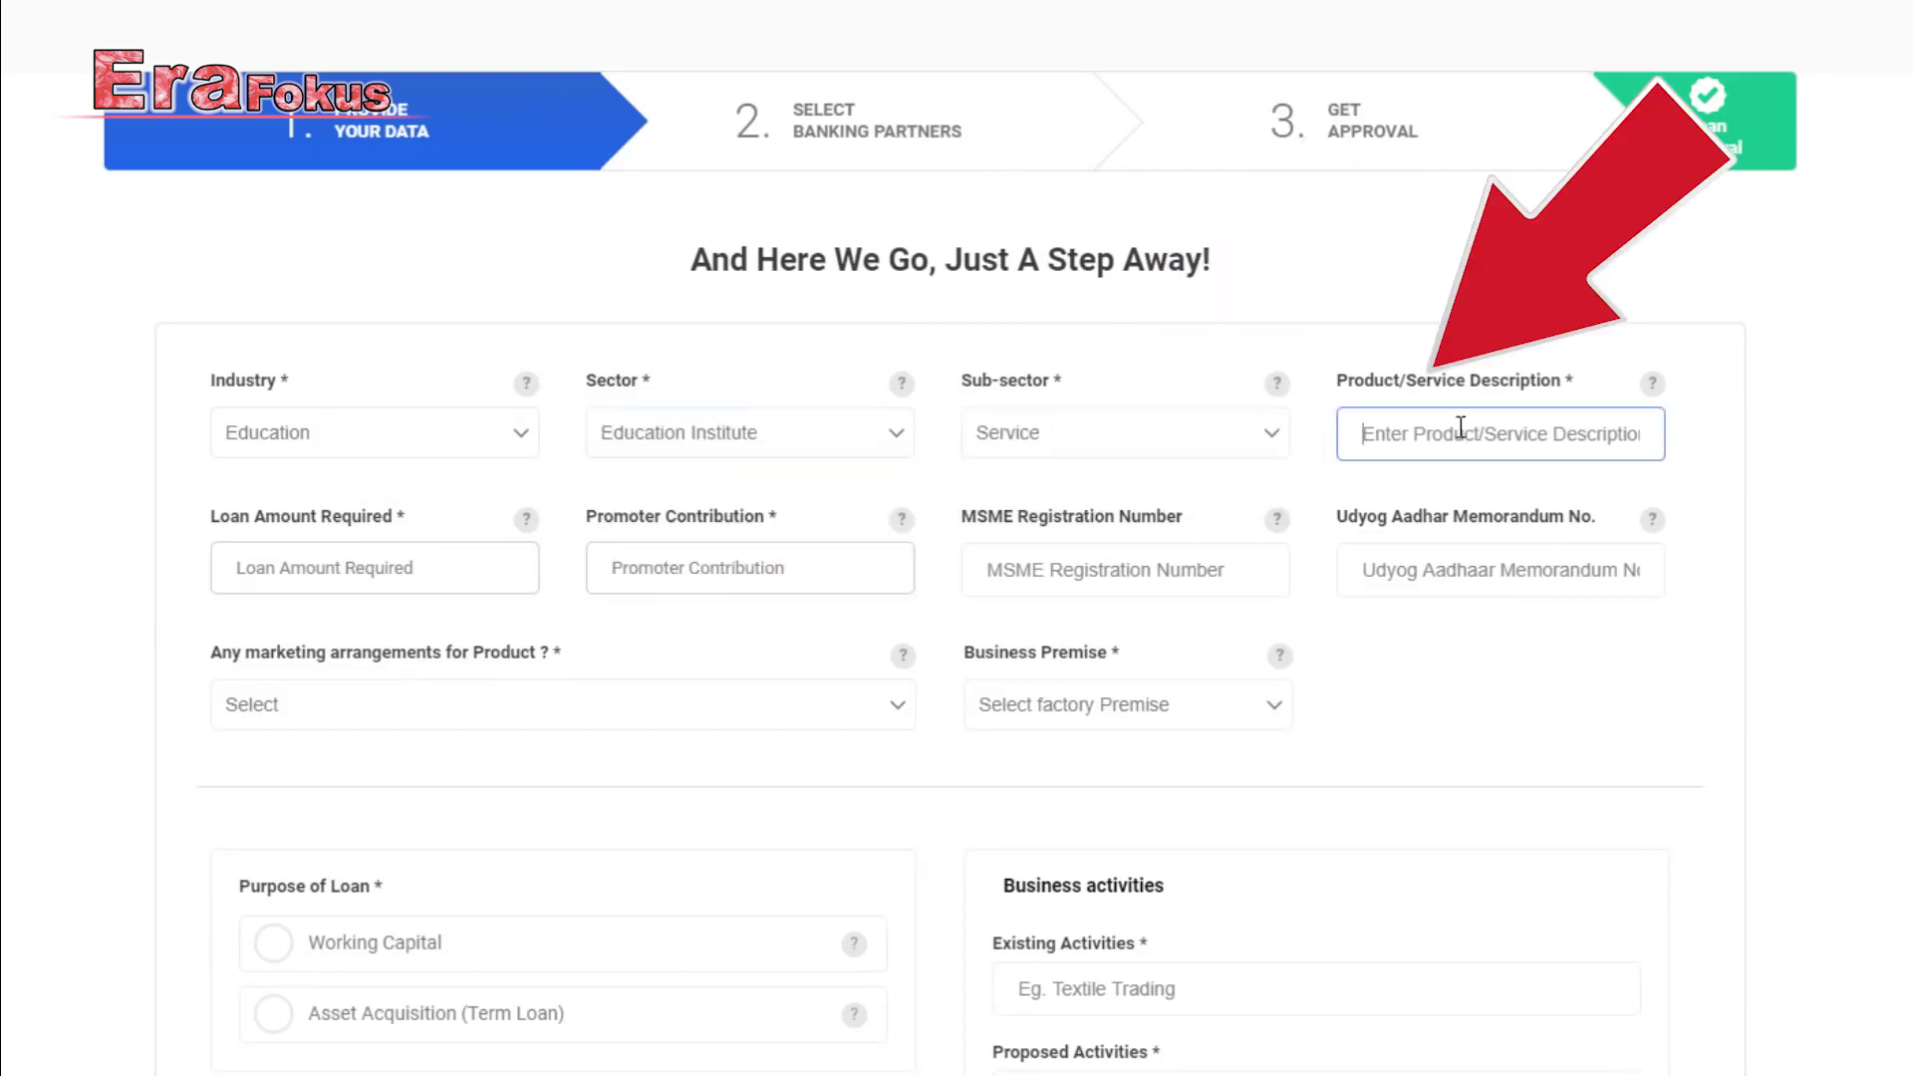
text(Diploma Courses)
click(363, 548)
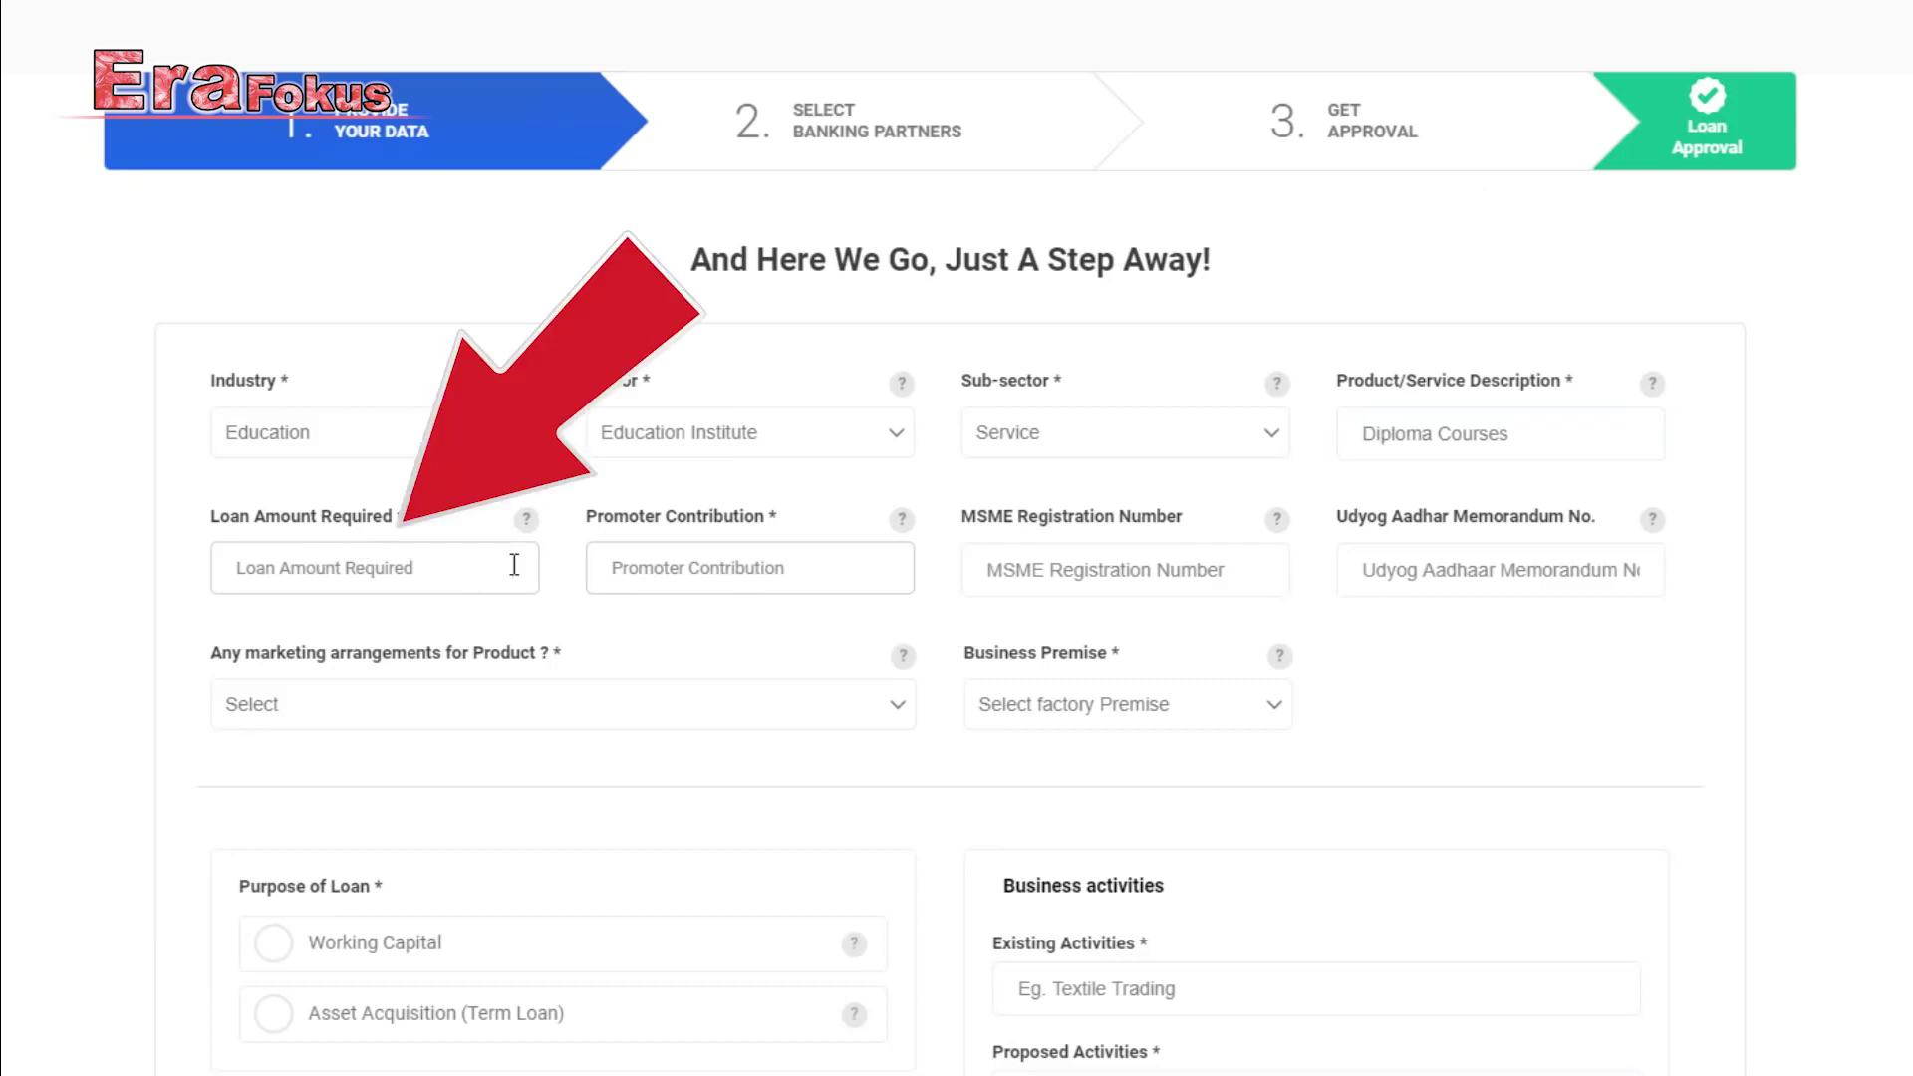
click(514, 565)
text(500000)
click(743, 554)
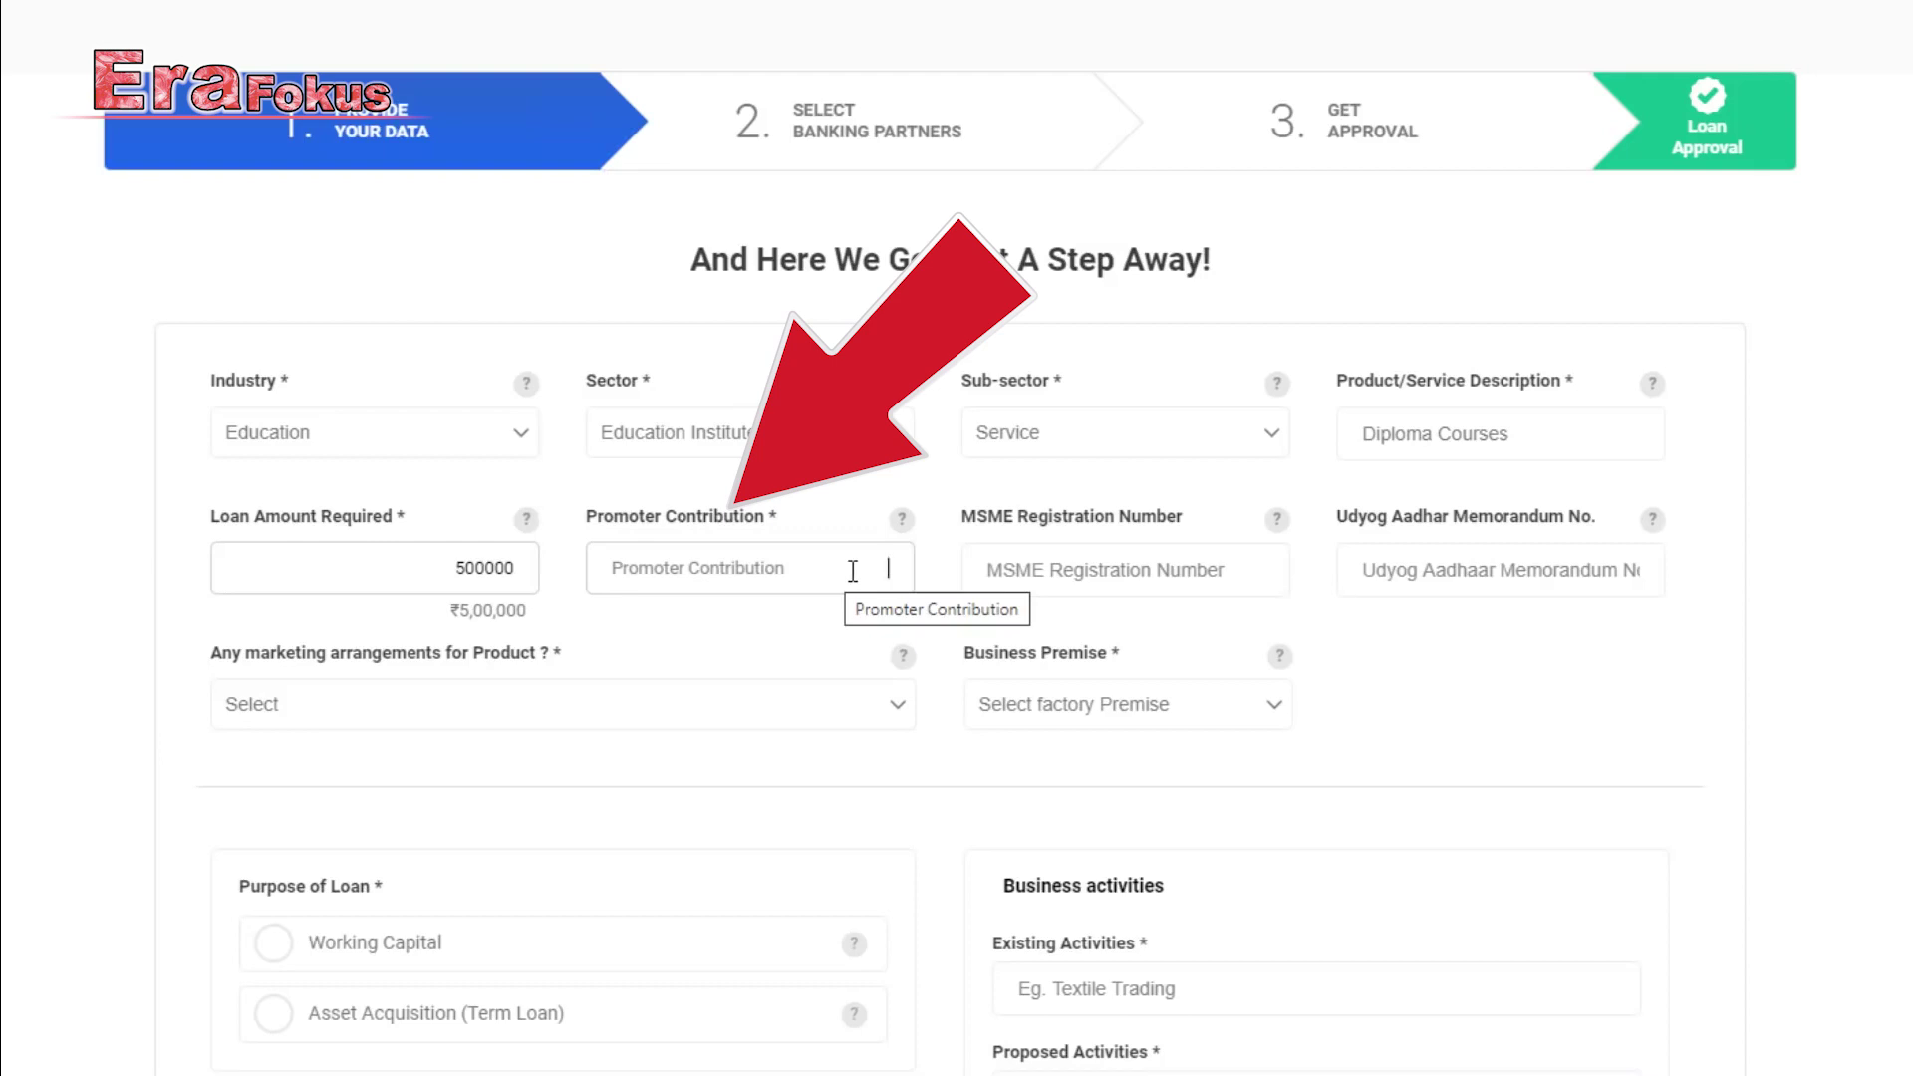
text(500000)
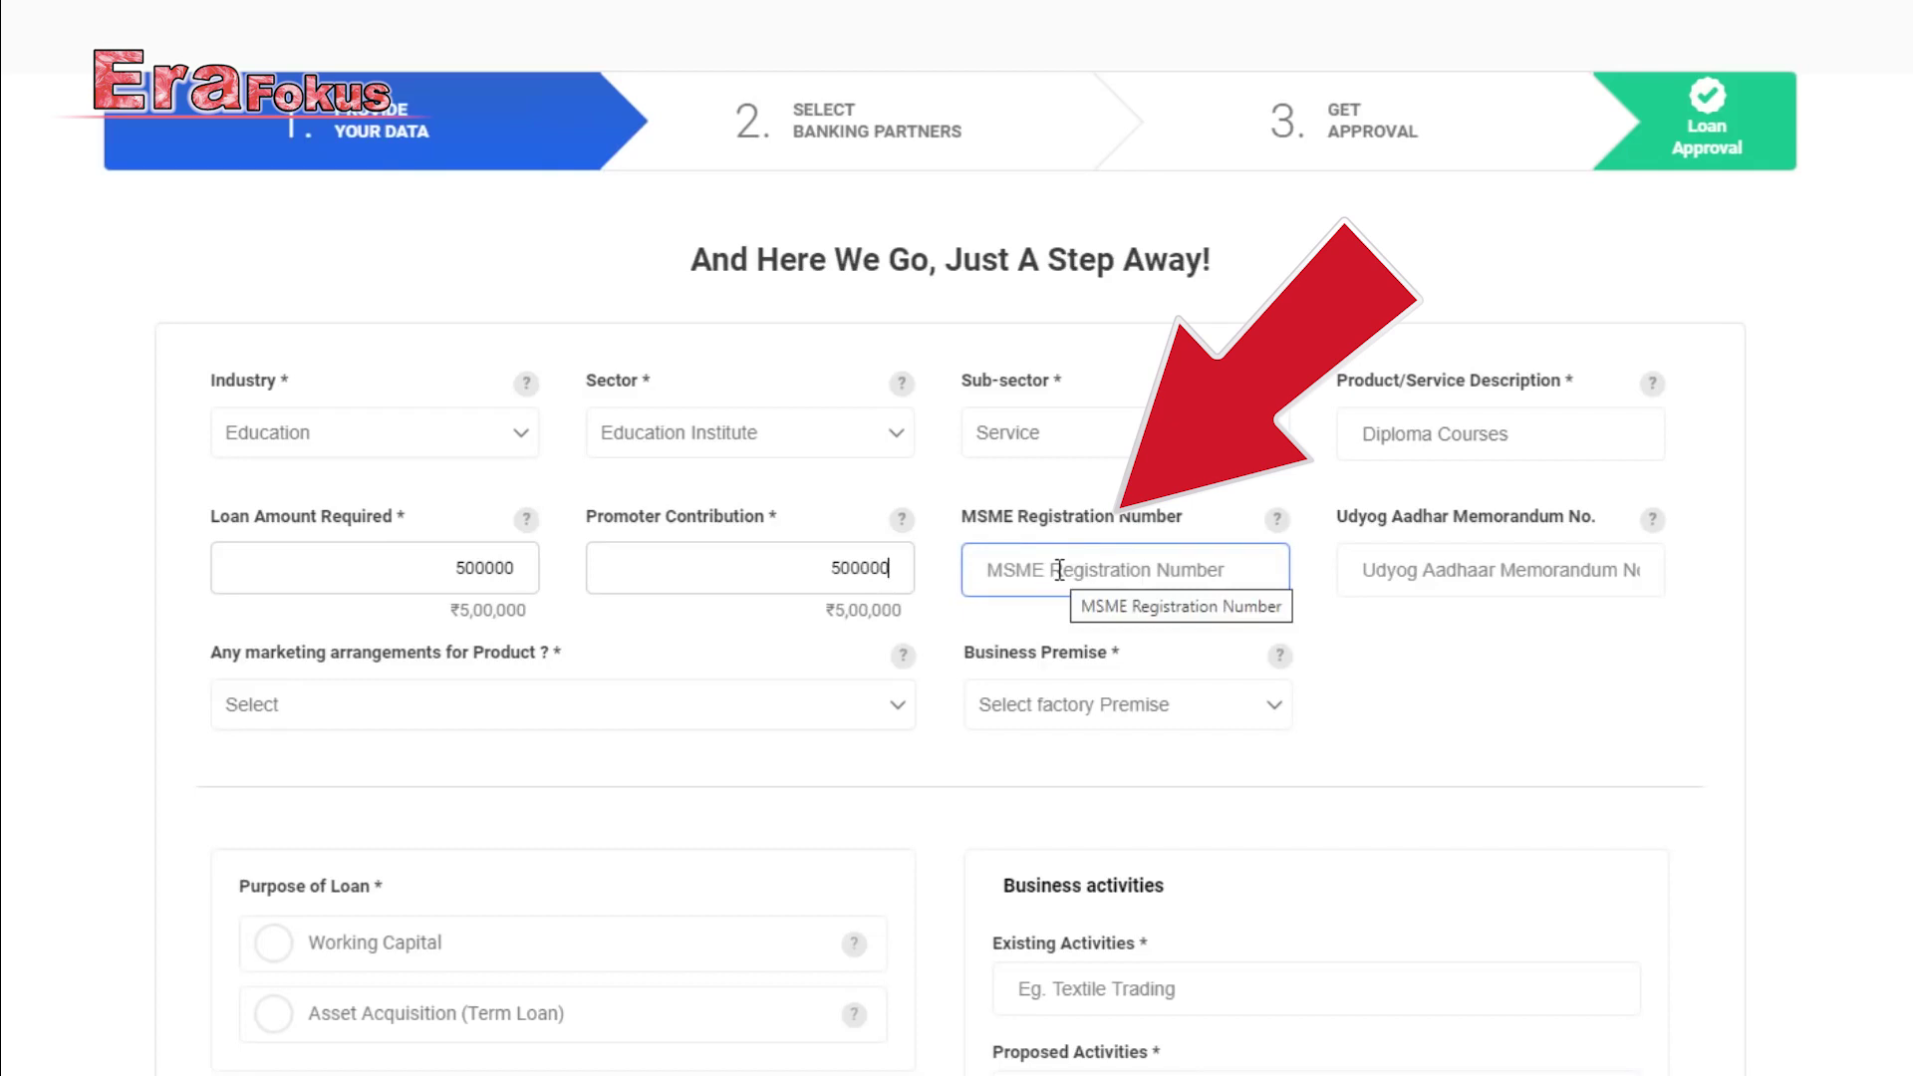
scroll(1059, 570, down, 1)
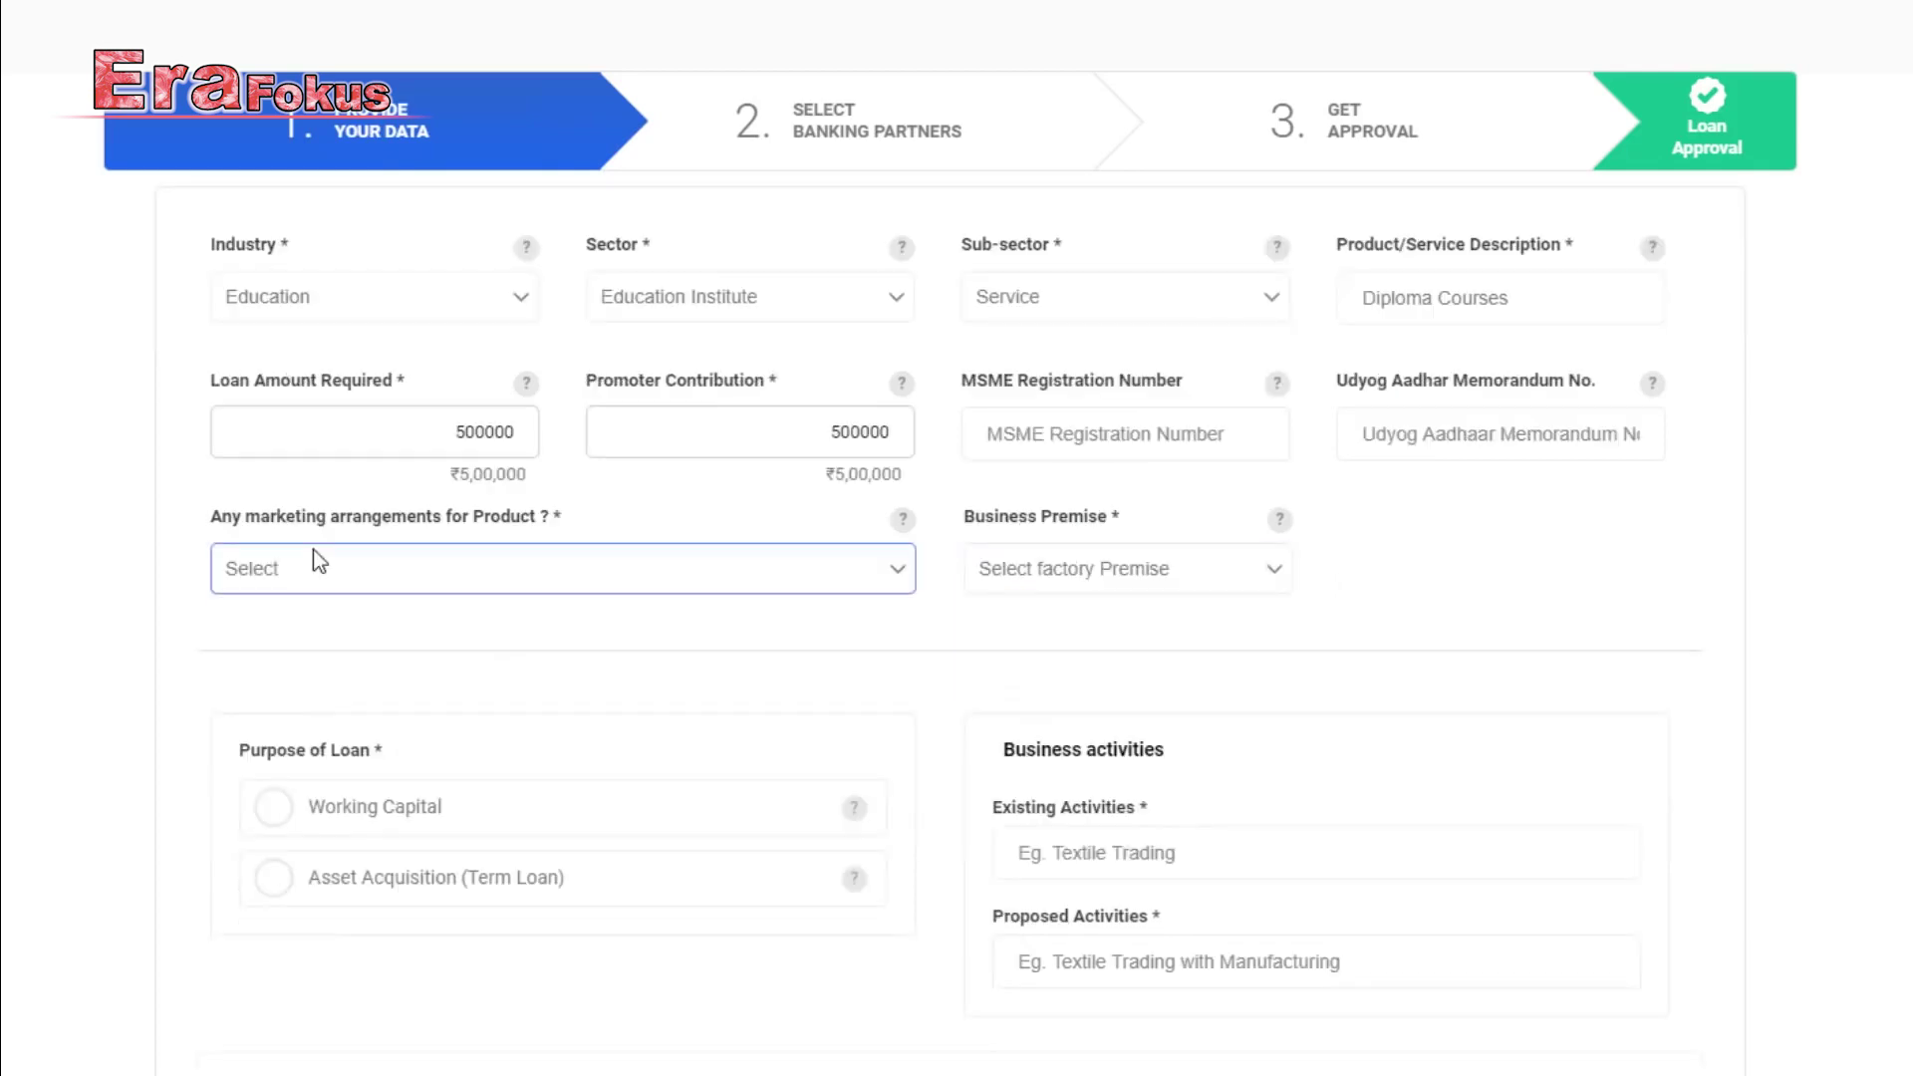
Choose No arrangement/tie-up for marketing and Owned business premises.
click(482, 548)
click(482, 683)
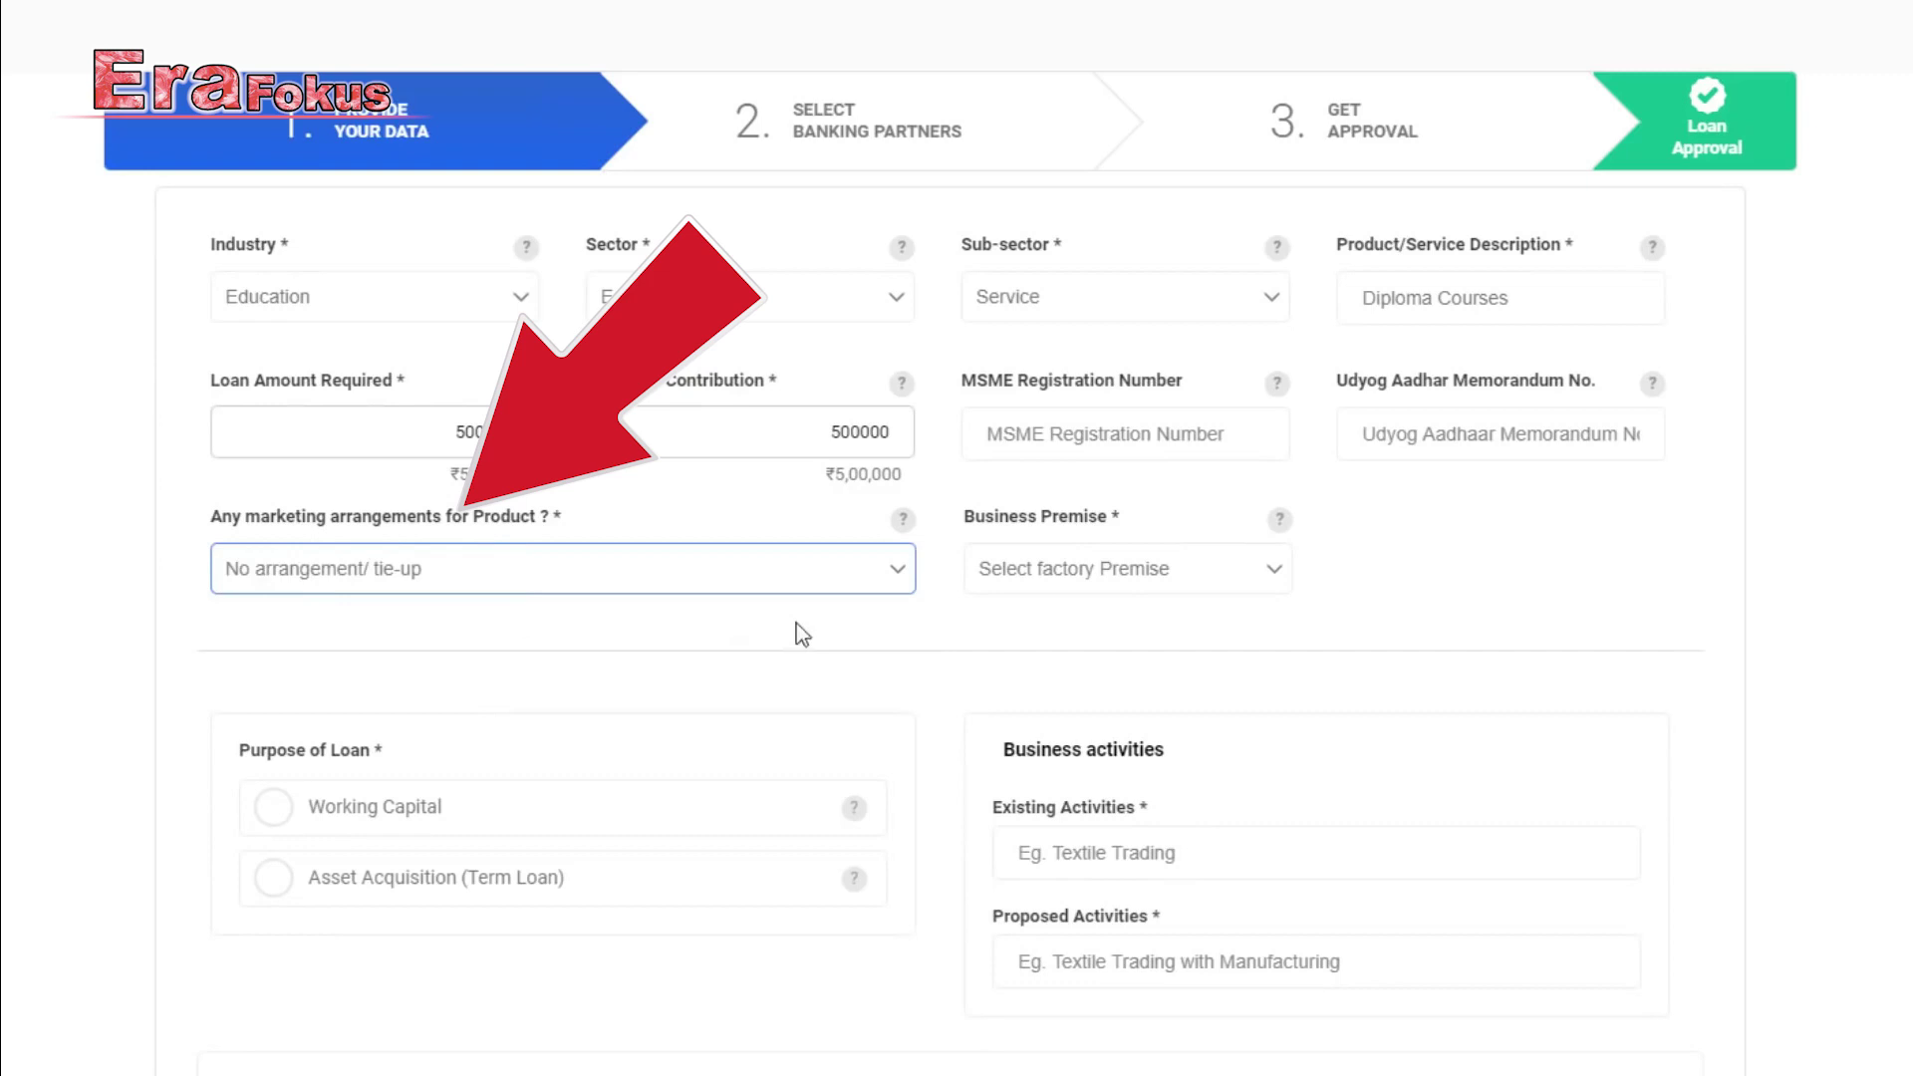
click(1041, 570)
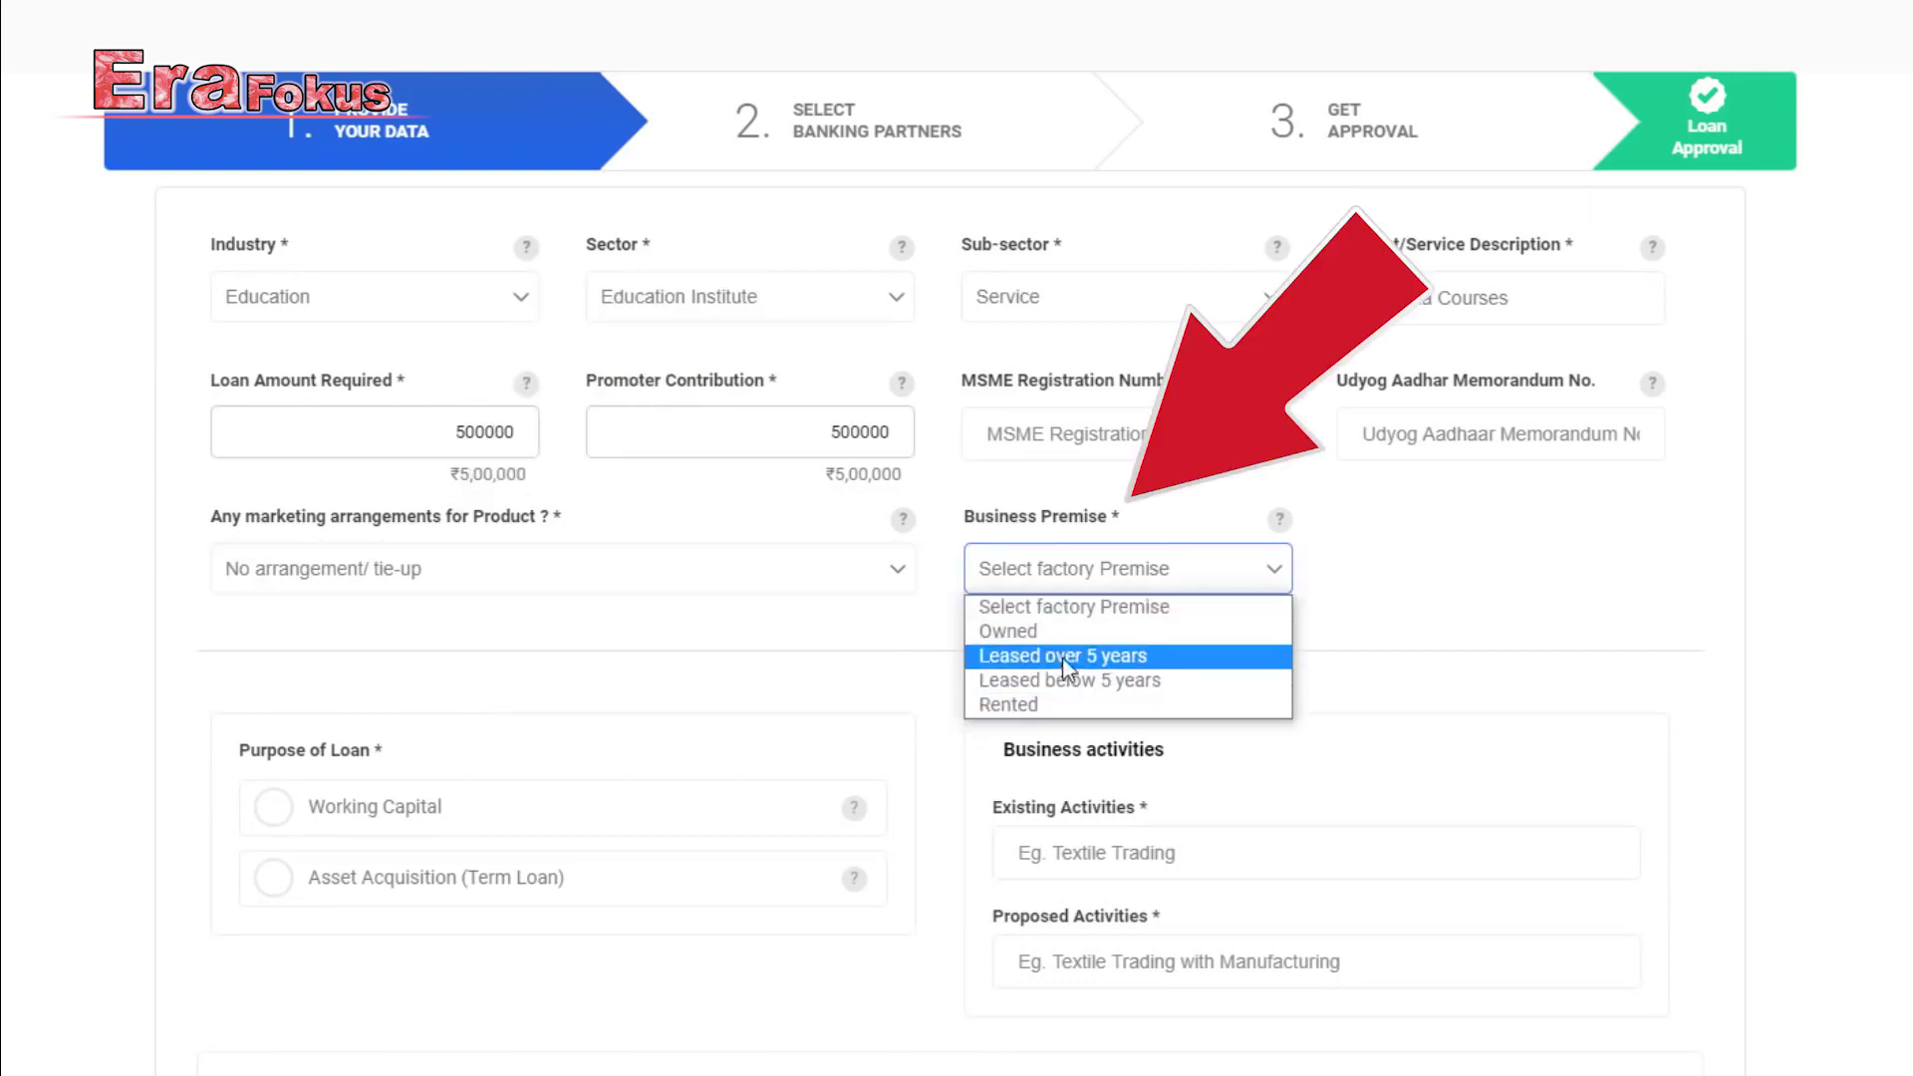
click(1058, 634)
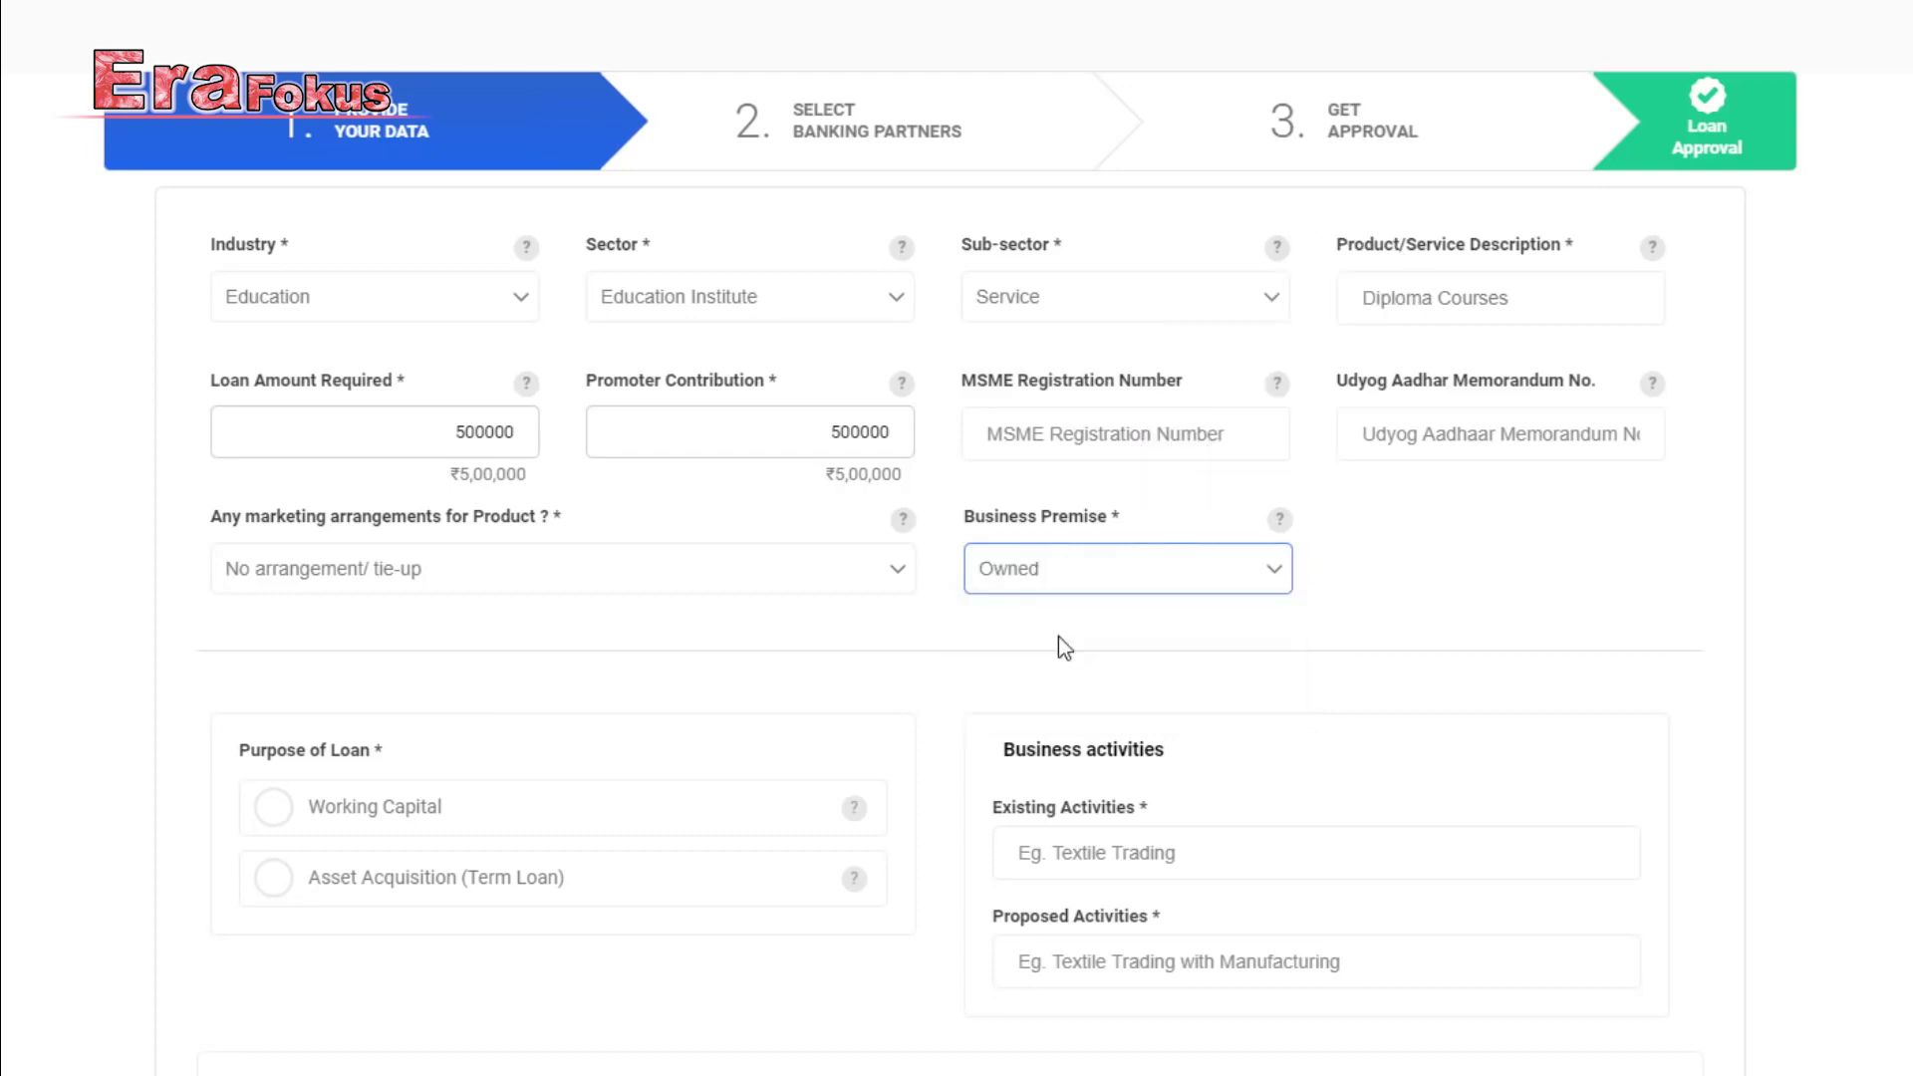
Set the loan purpose to Asset Acquisition (Term Loan).
scroll(1059, 636, down, 4)
click(343, 398)
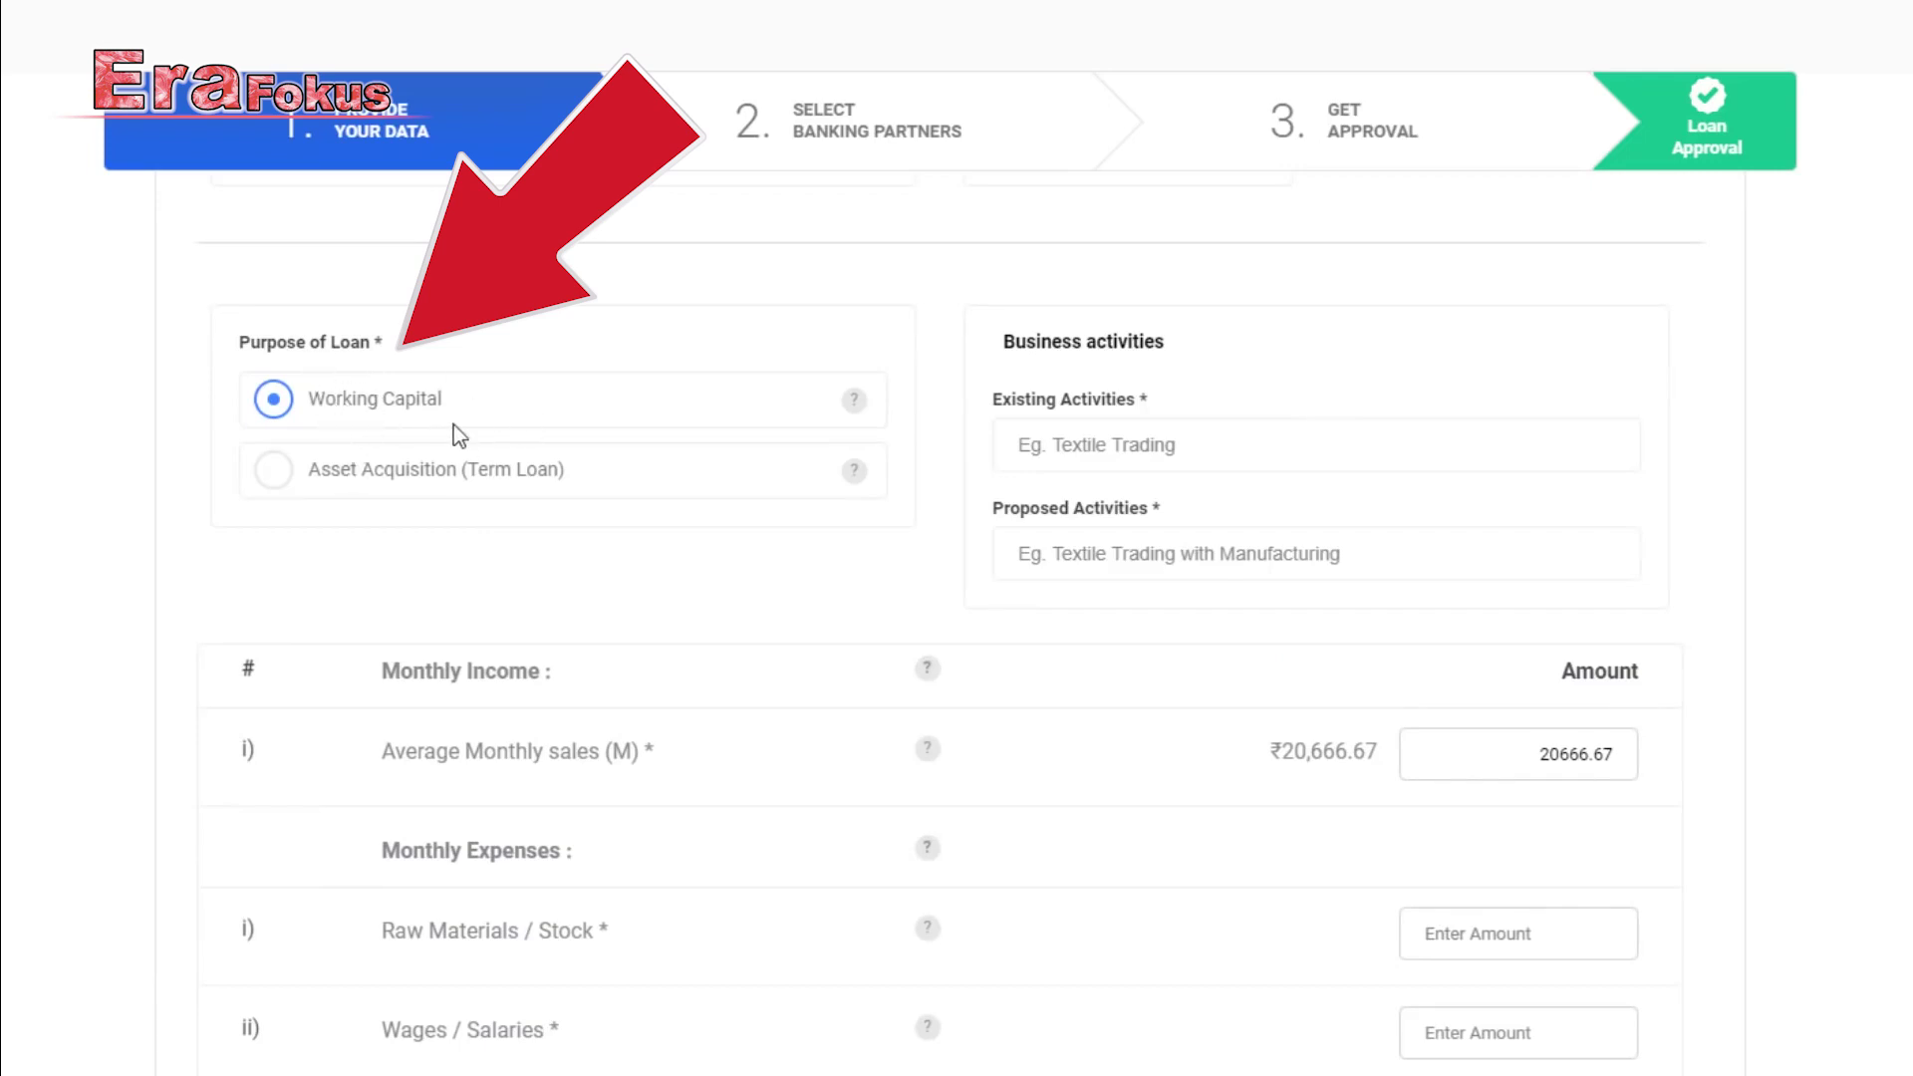
click(276, 472)
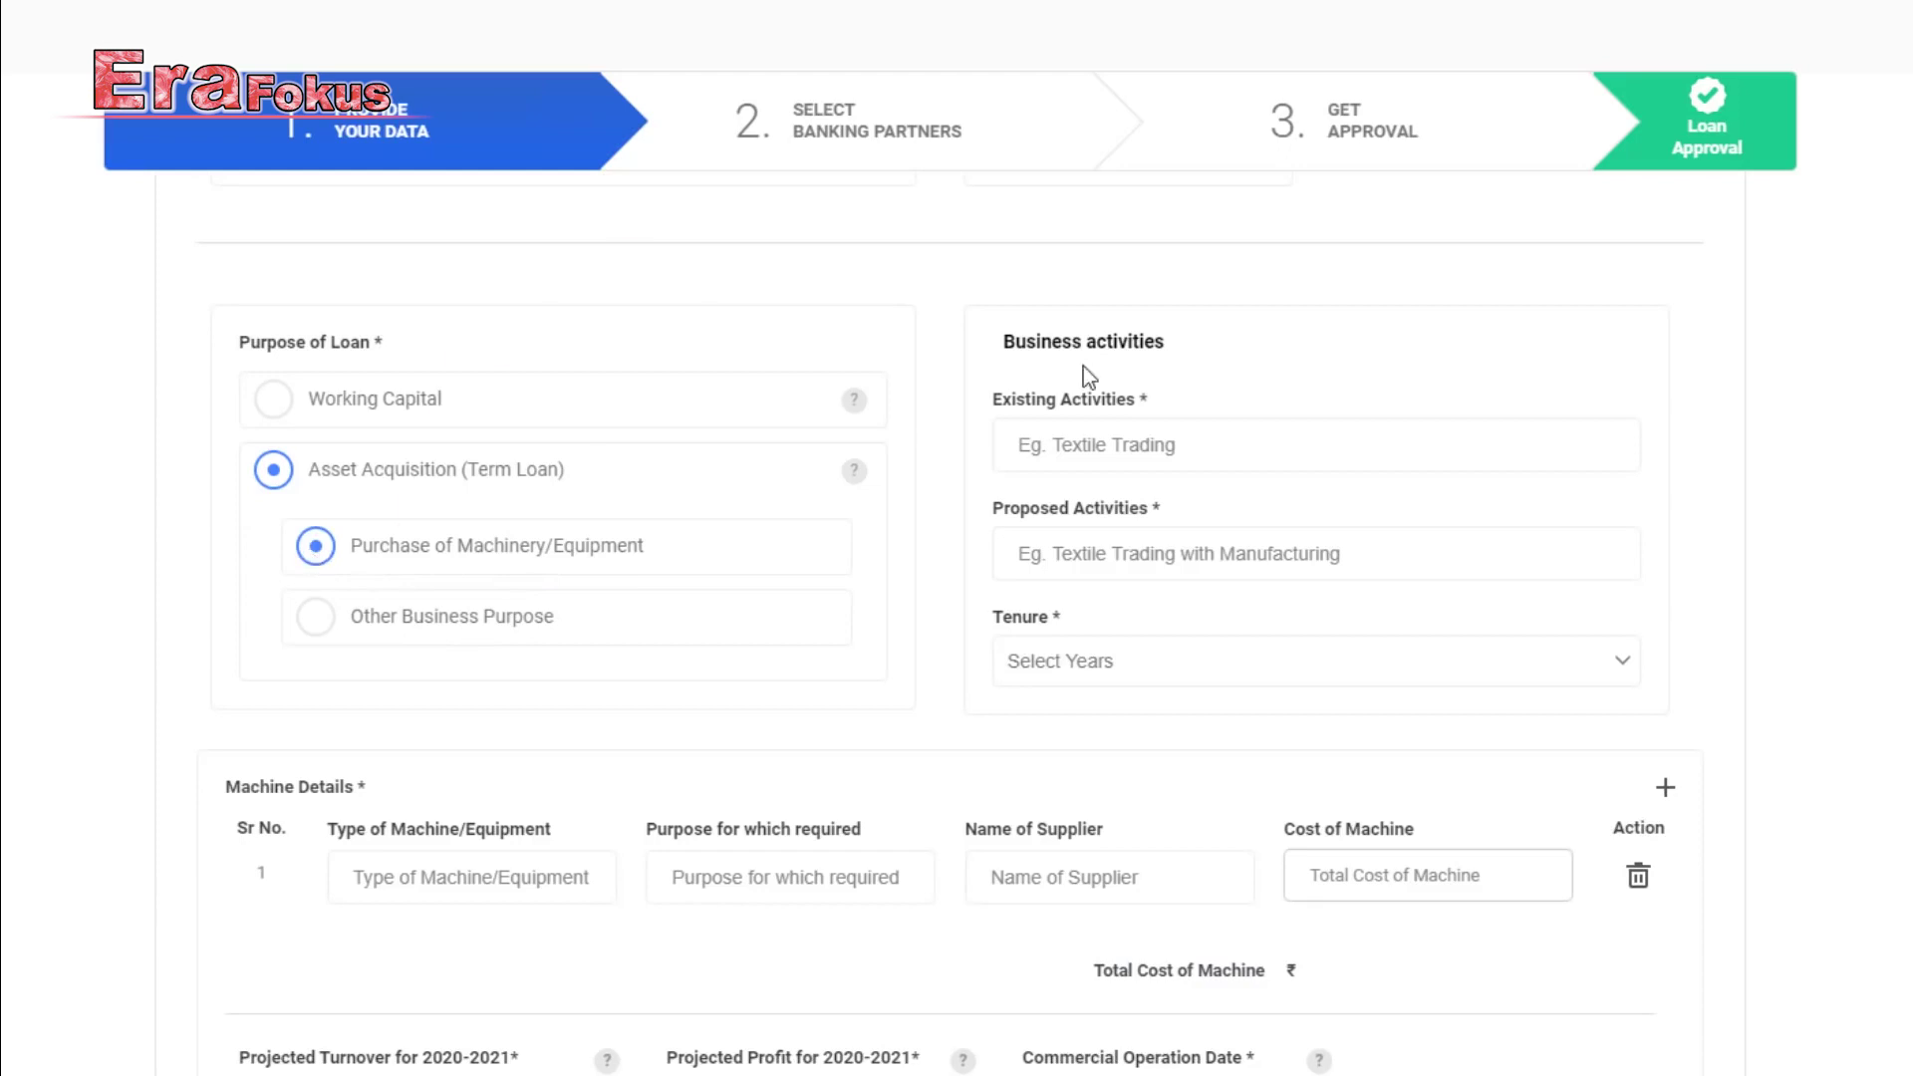
click(1150, 445)
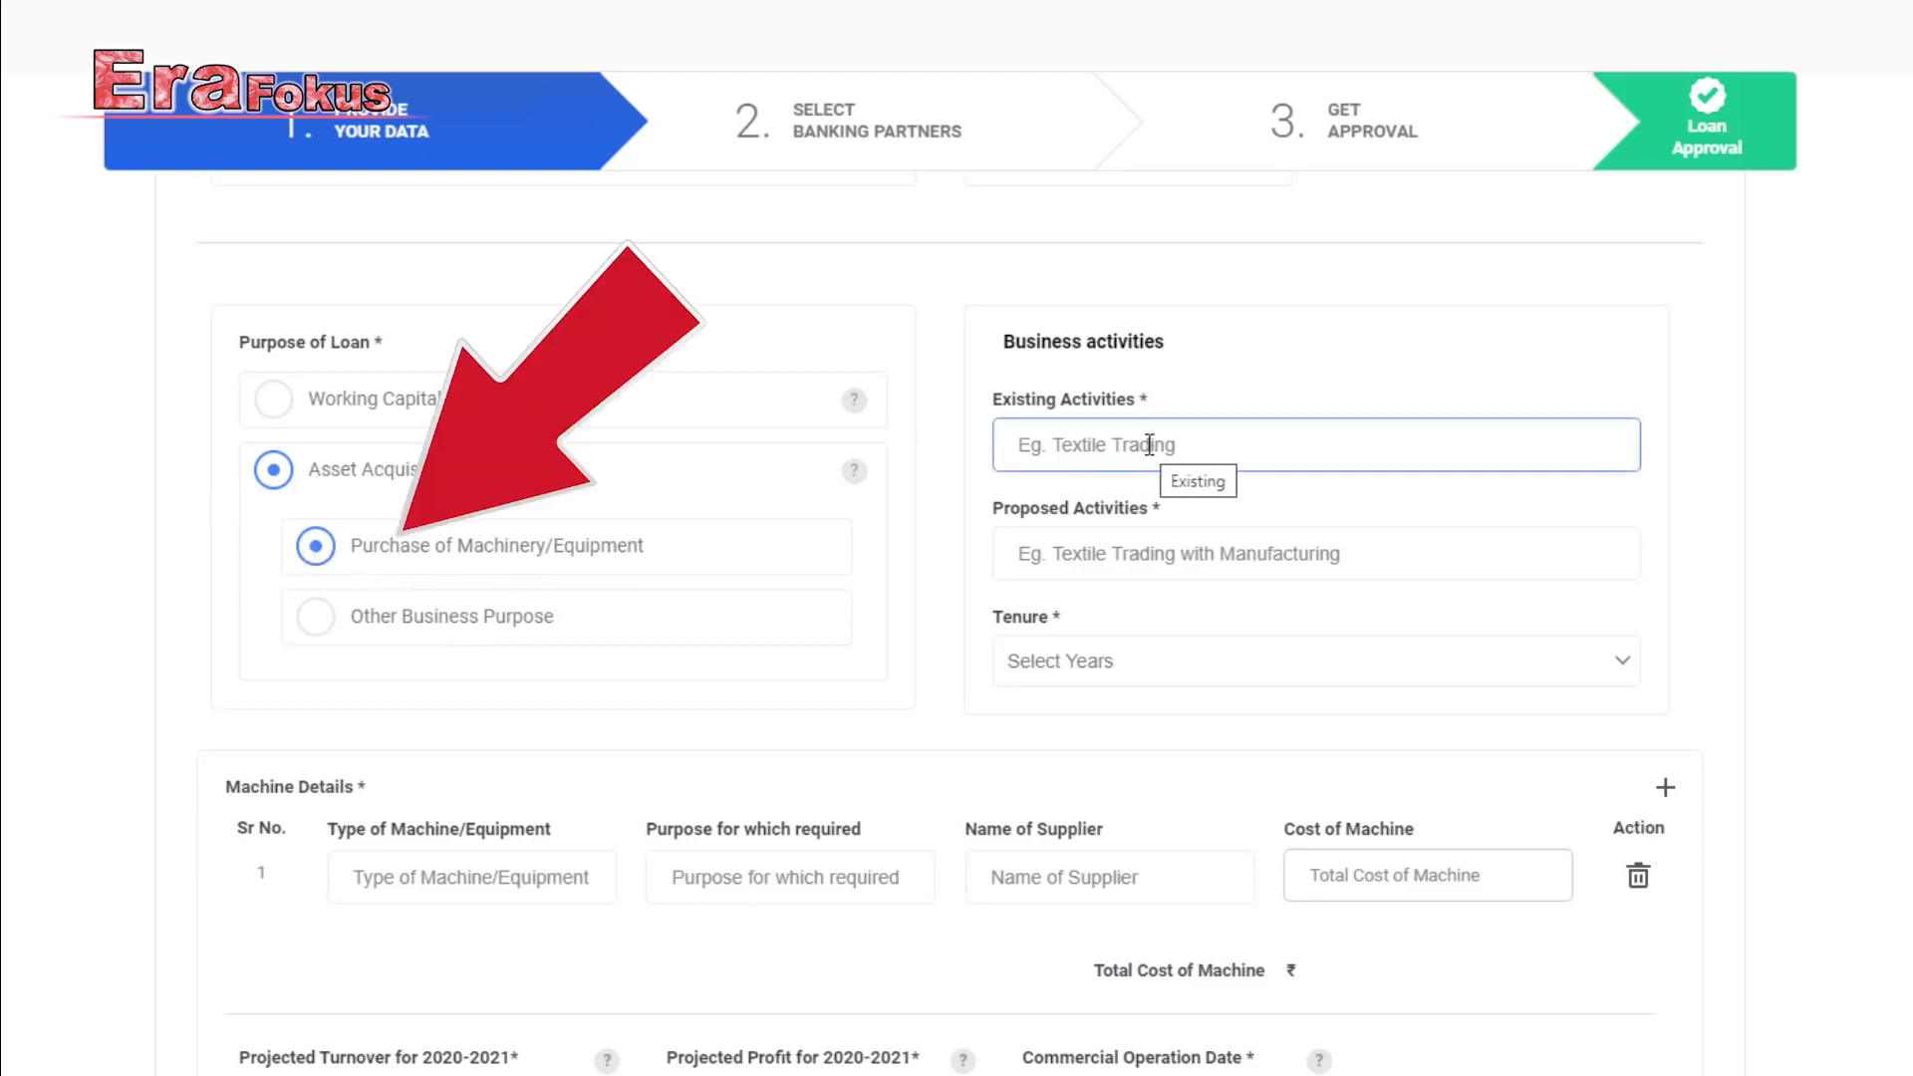
Enter 'Education' as the existing business activity and choose a 5-year loan tenure.
text(Education)
click(1146, 551)
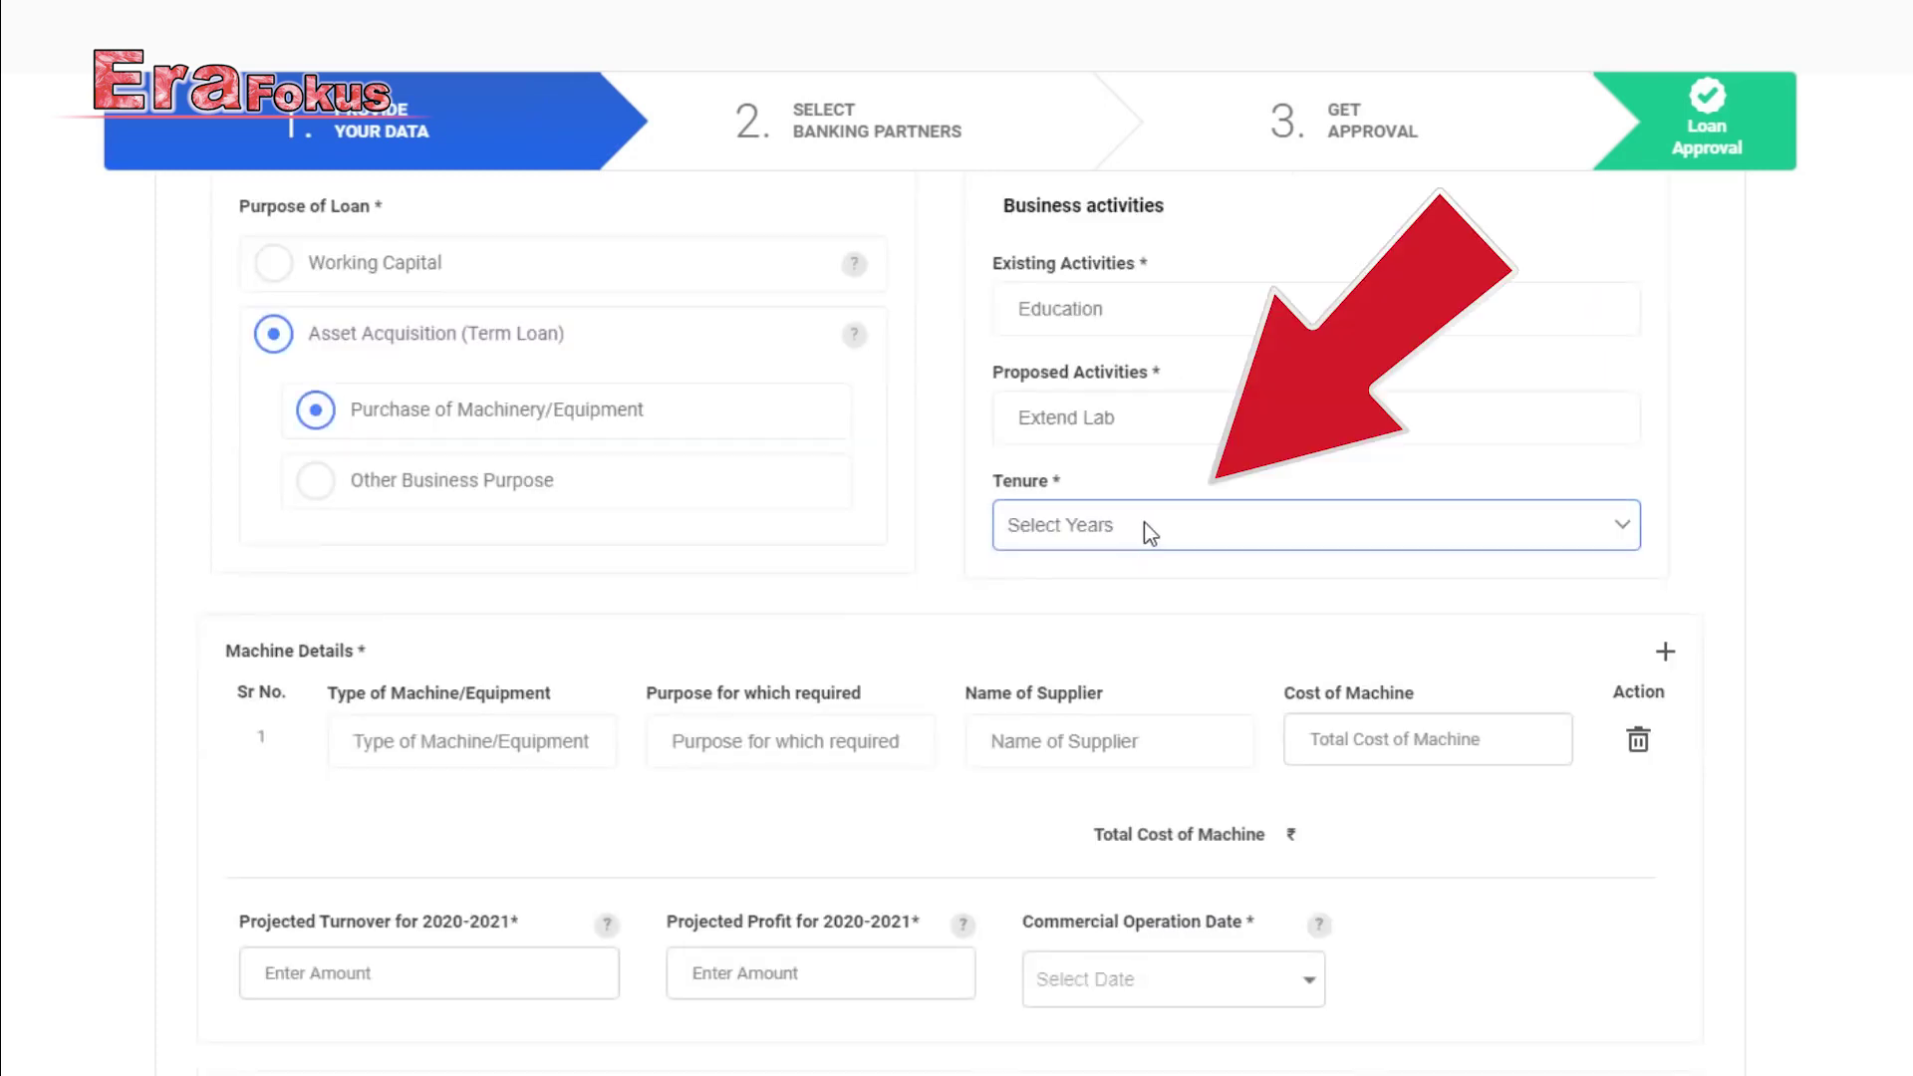
click(1146, 525)
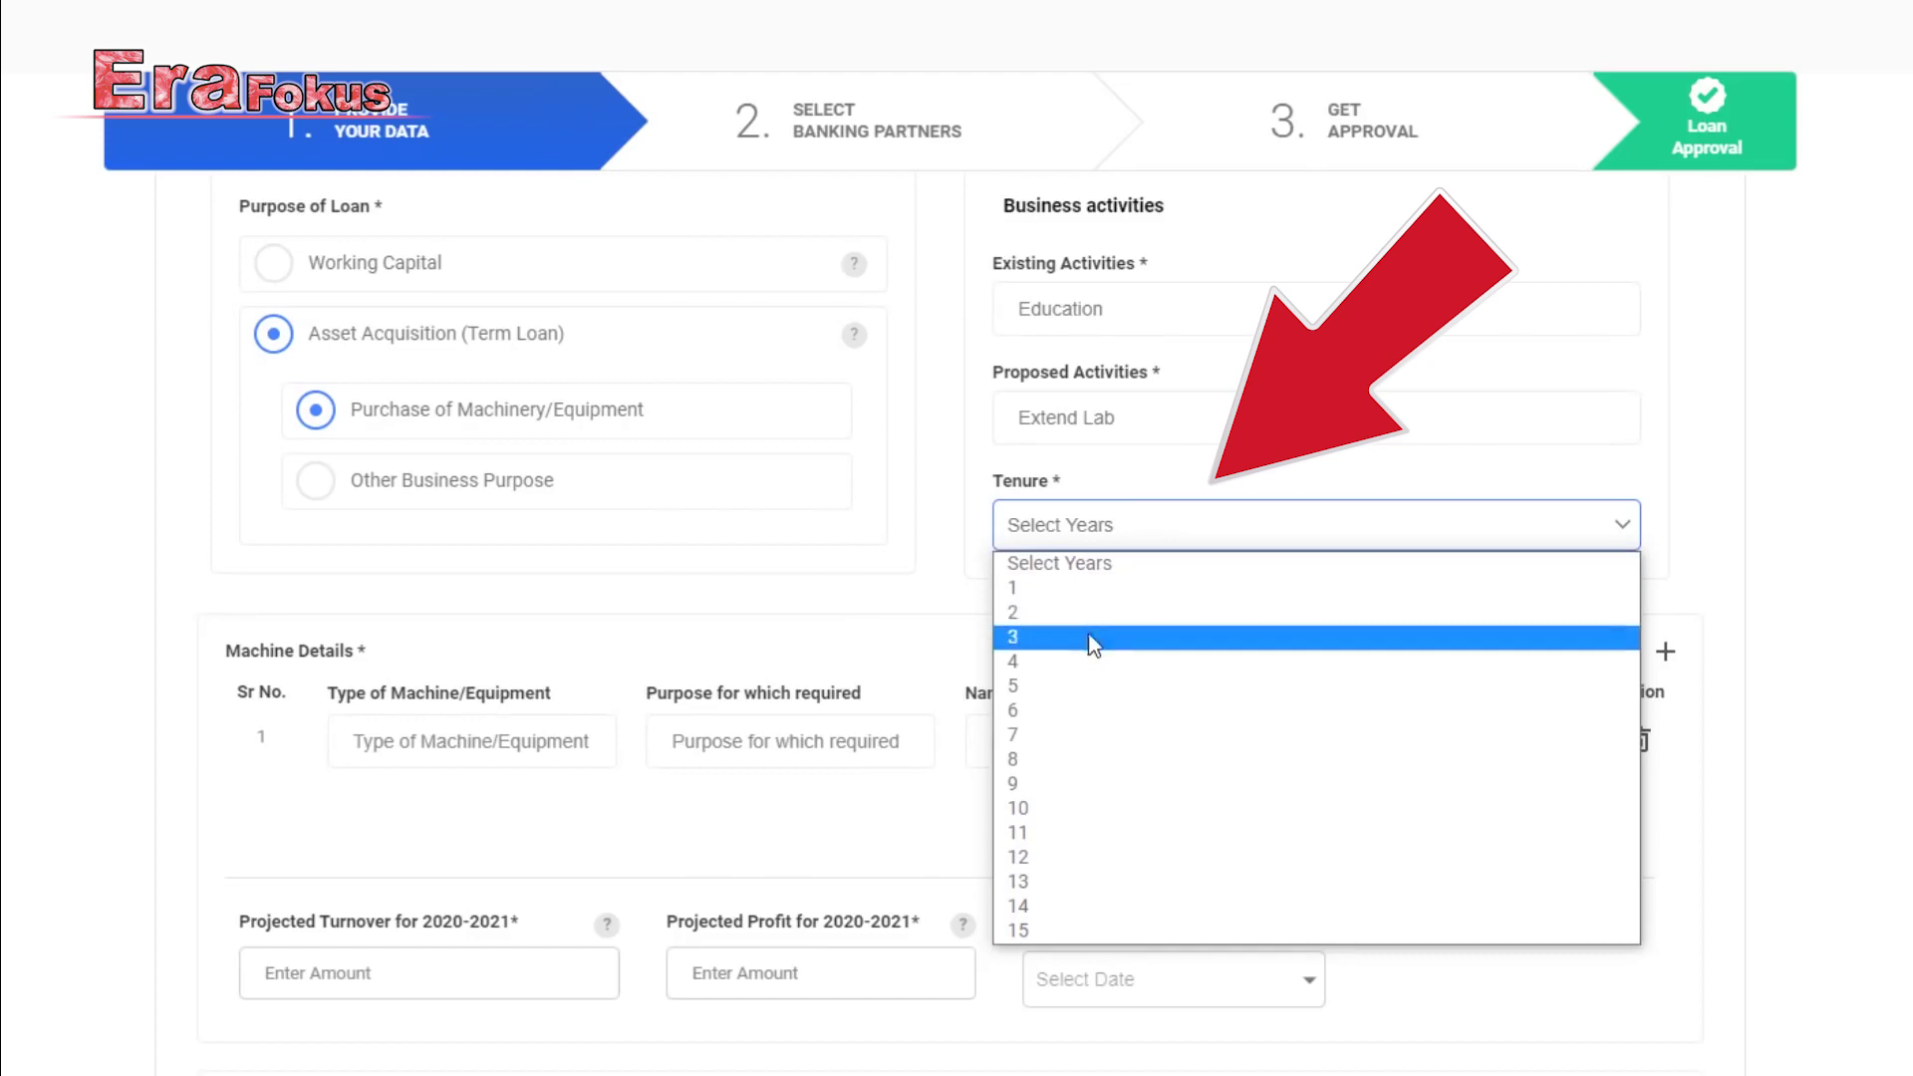
click(1076, 686)
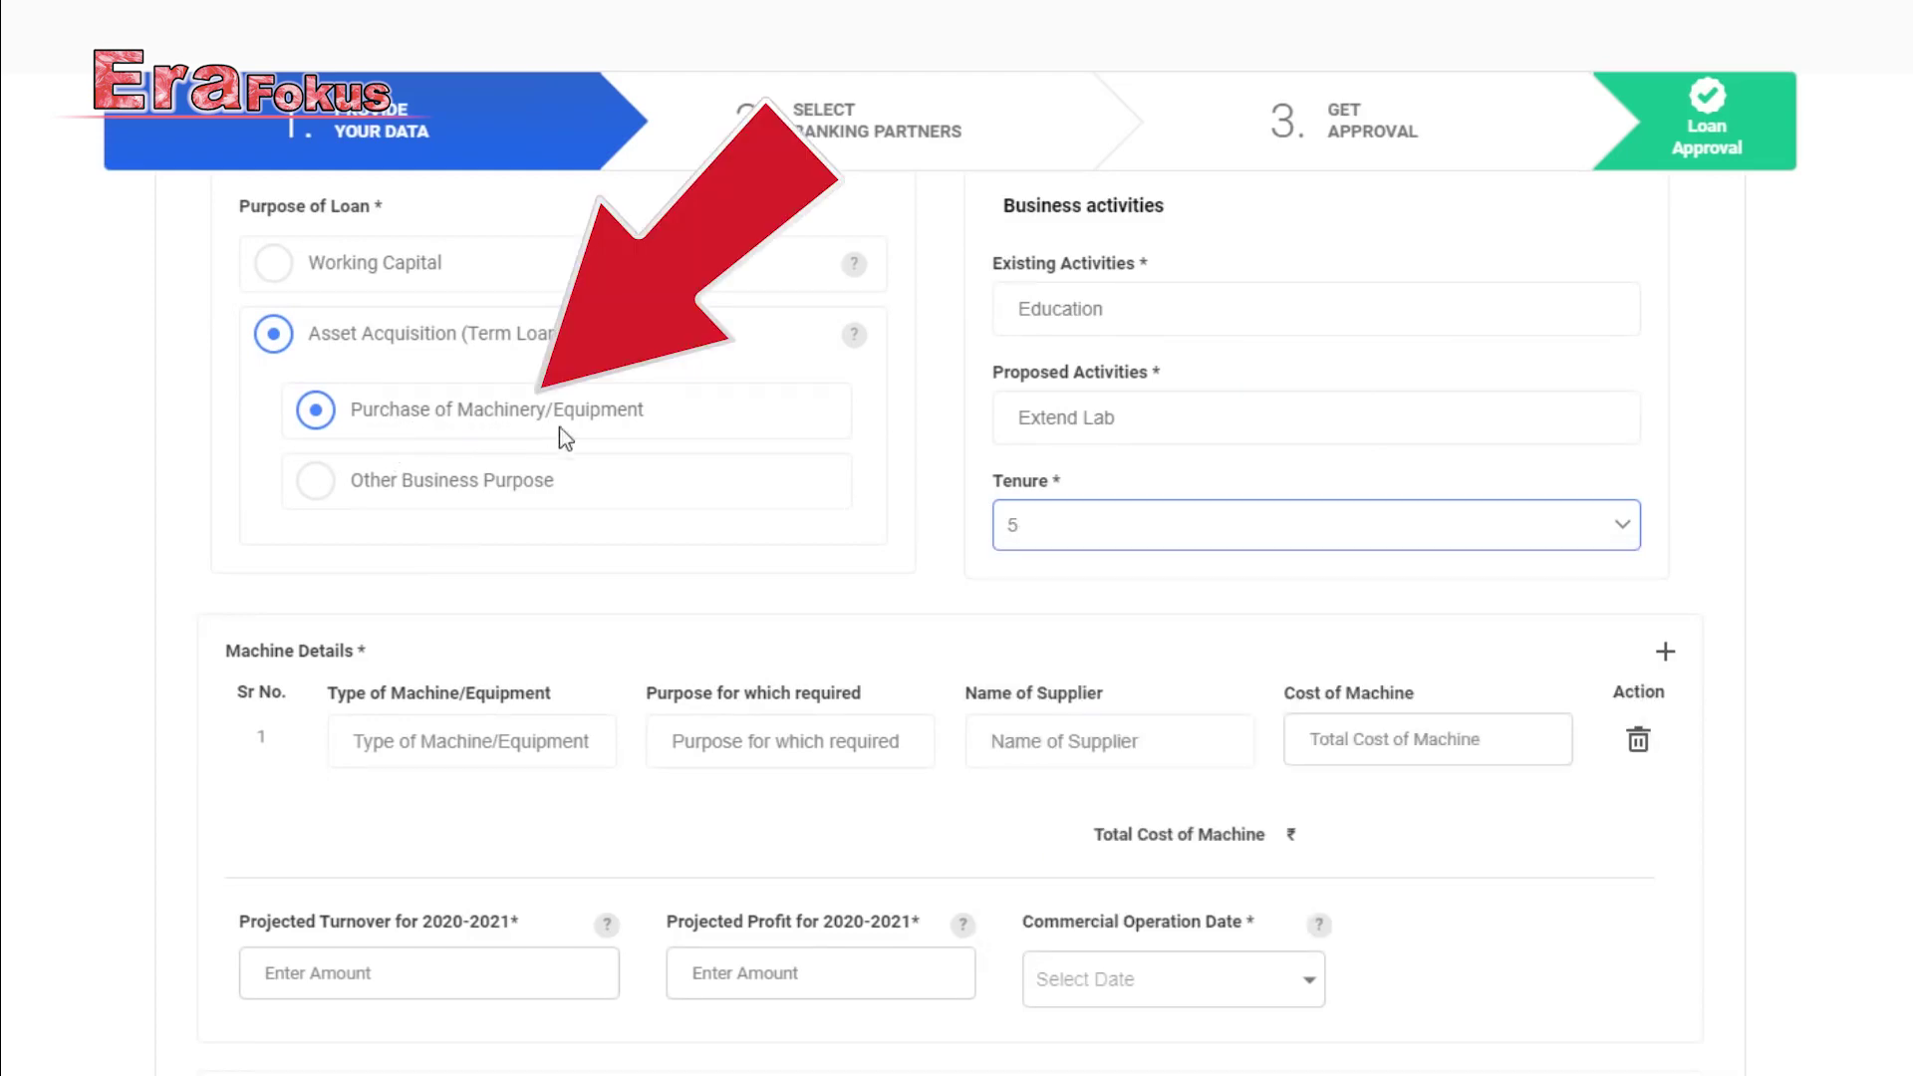
scroll(596, 427, down, 1)
click(417, 605)
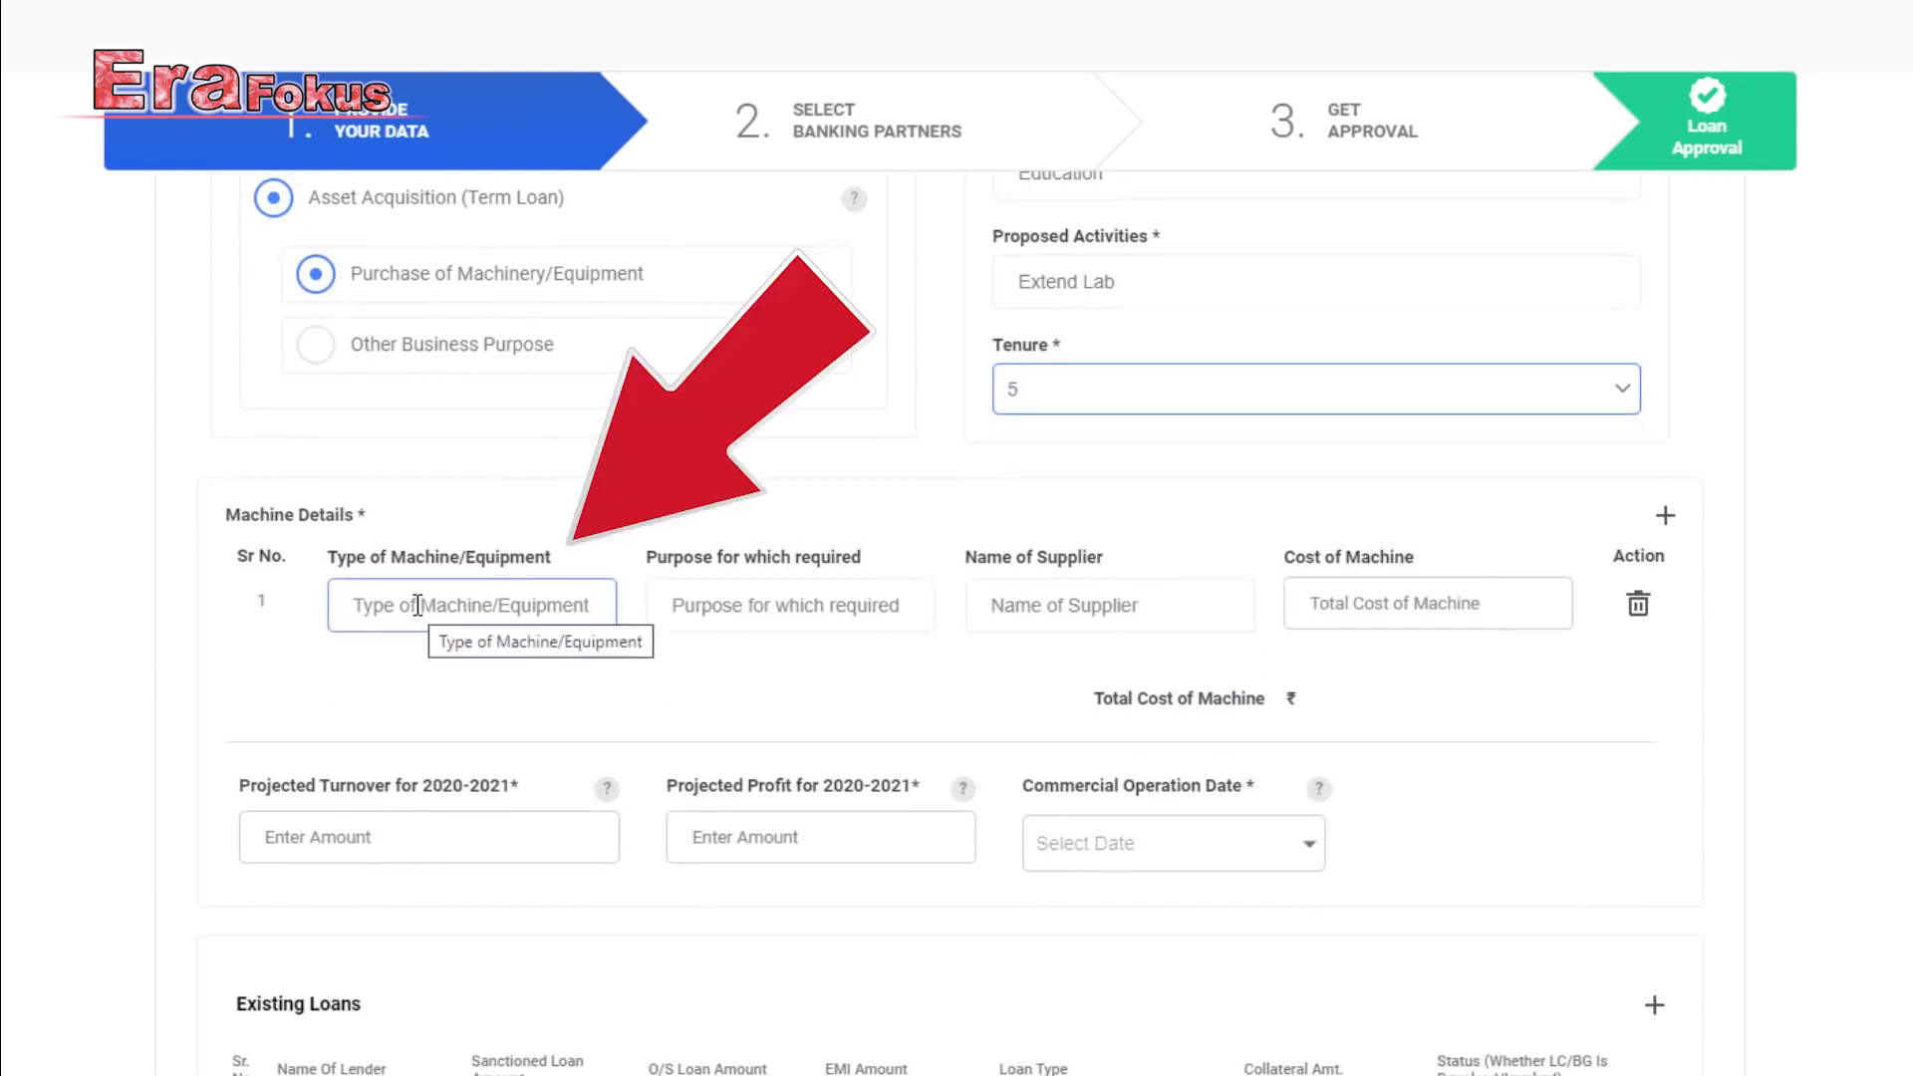
Fill the first Computer machine row costing 100000 and add a second row costing 400000.
click(713, 604)
click(998, 606)
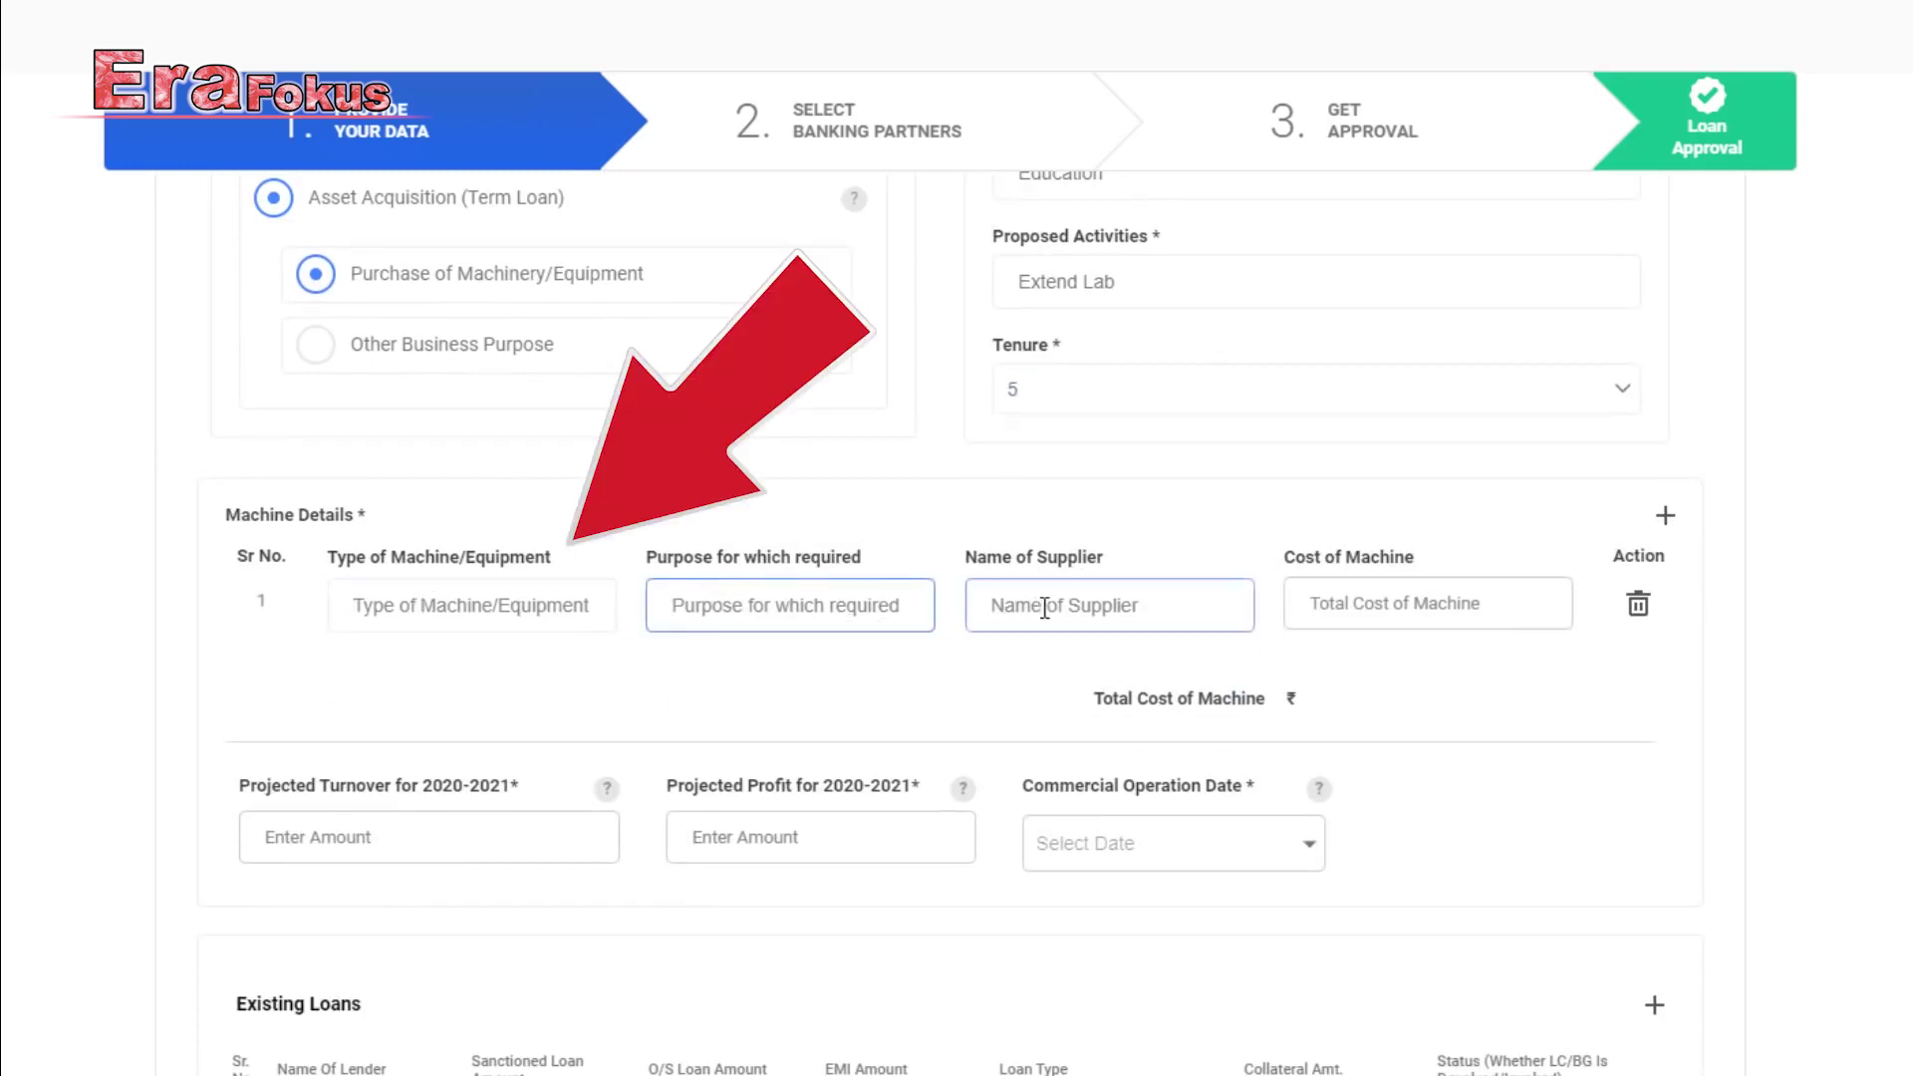
click(1353, 615)
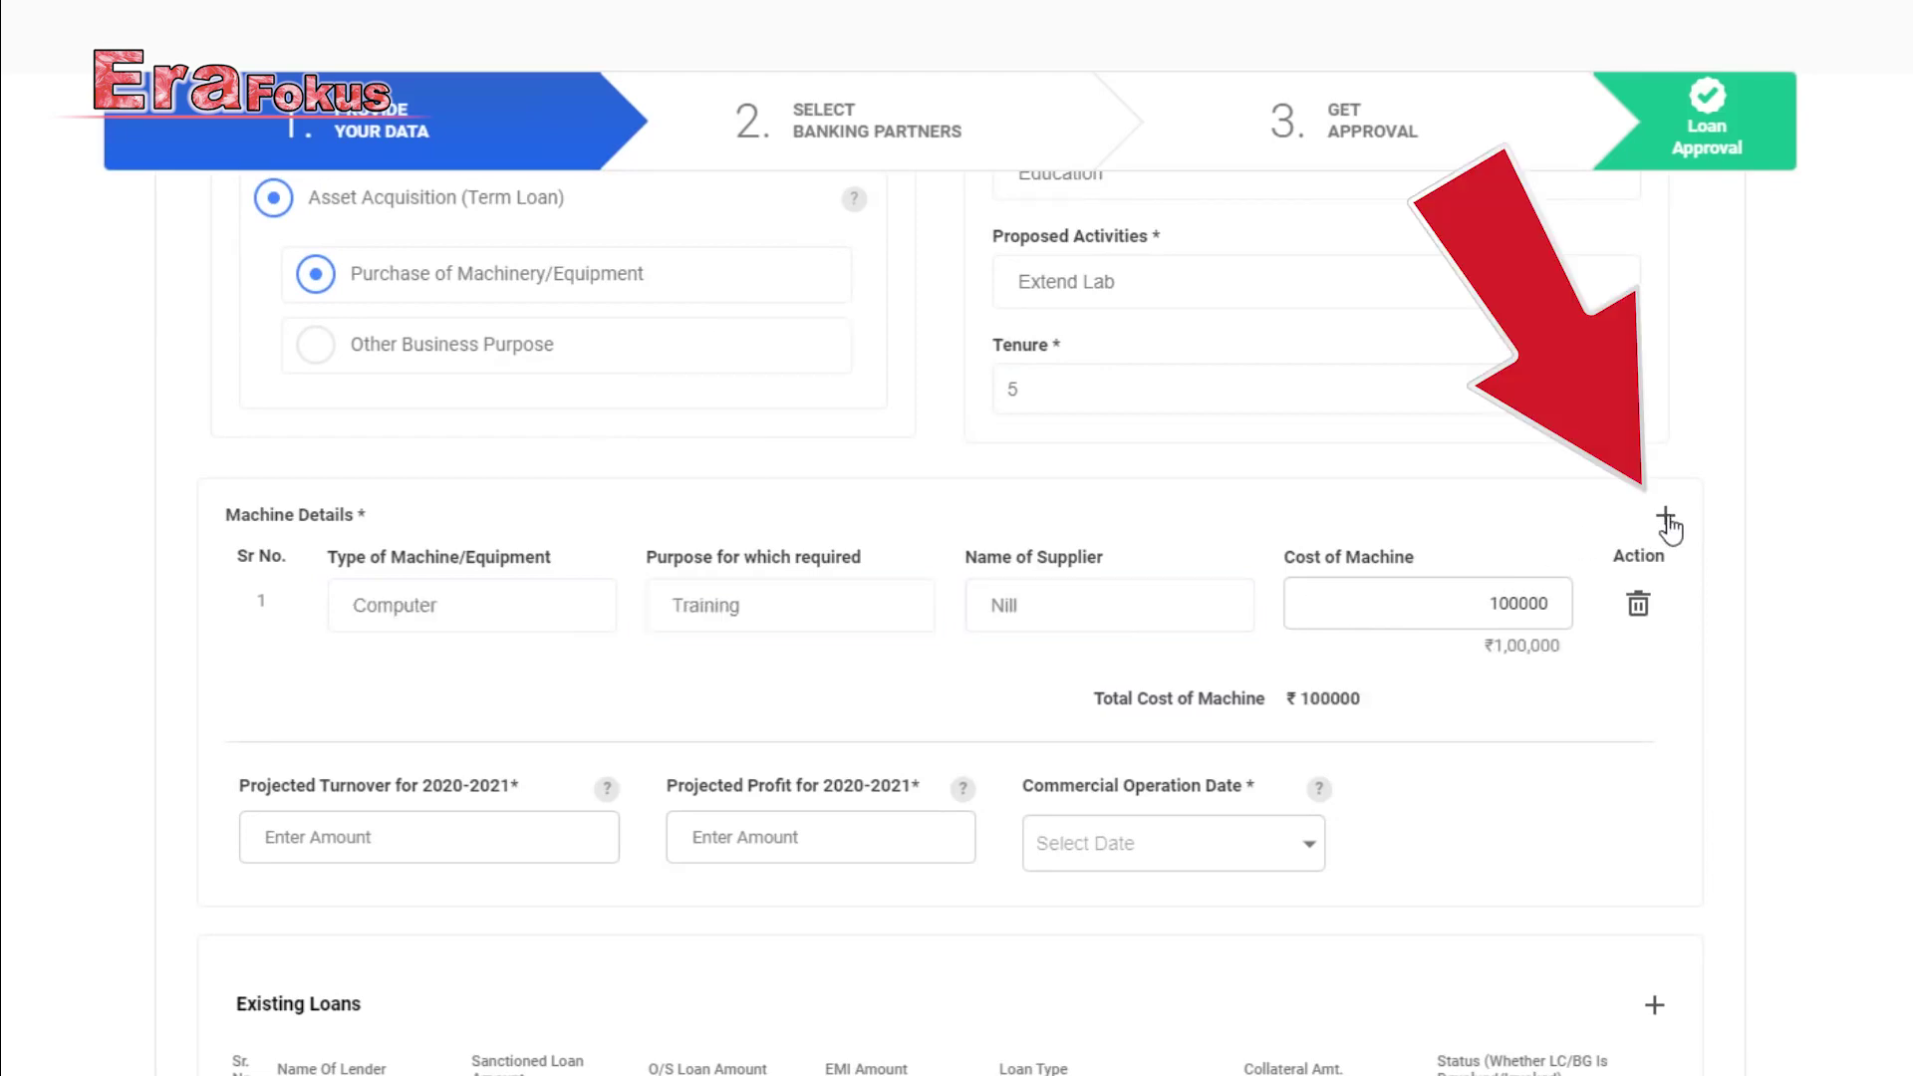
click(1666, 515)
click(490, 678)
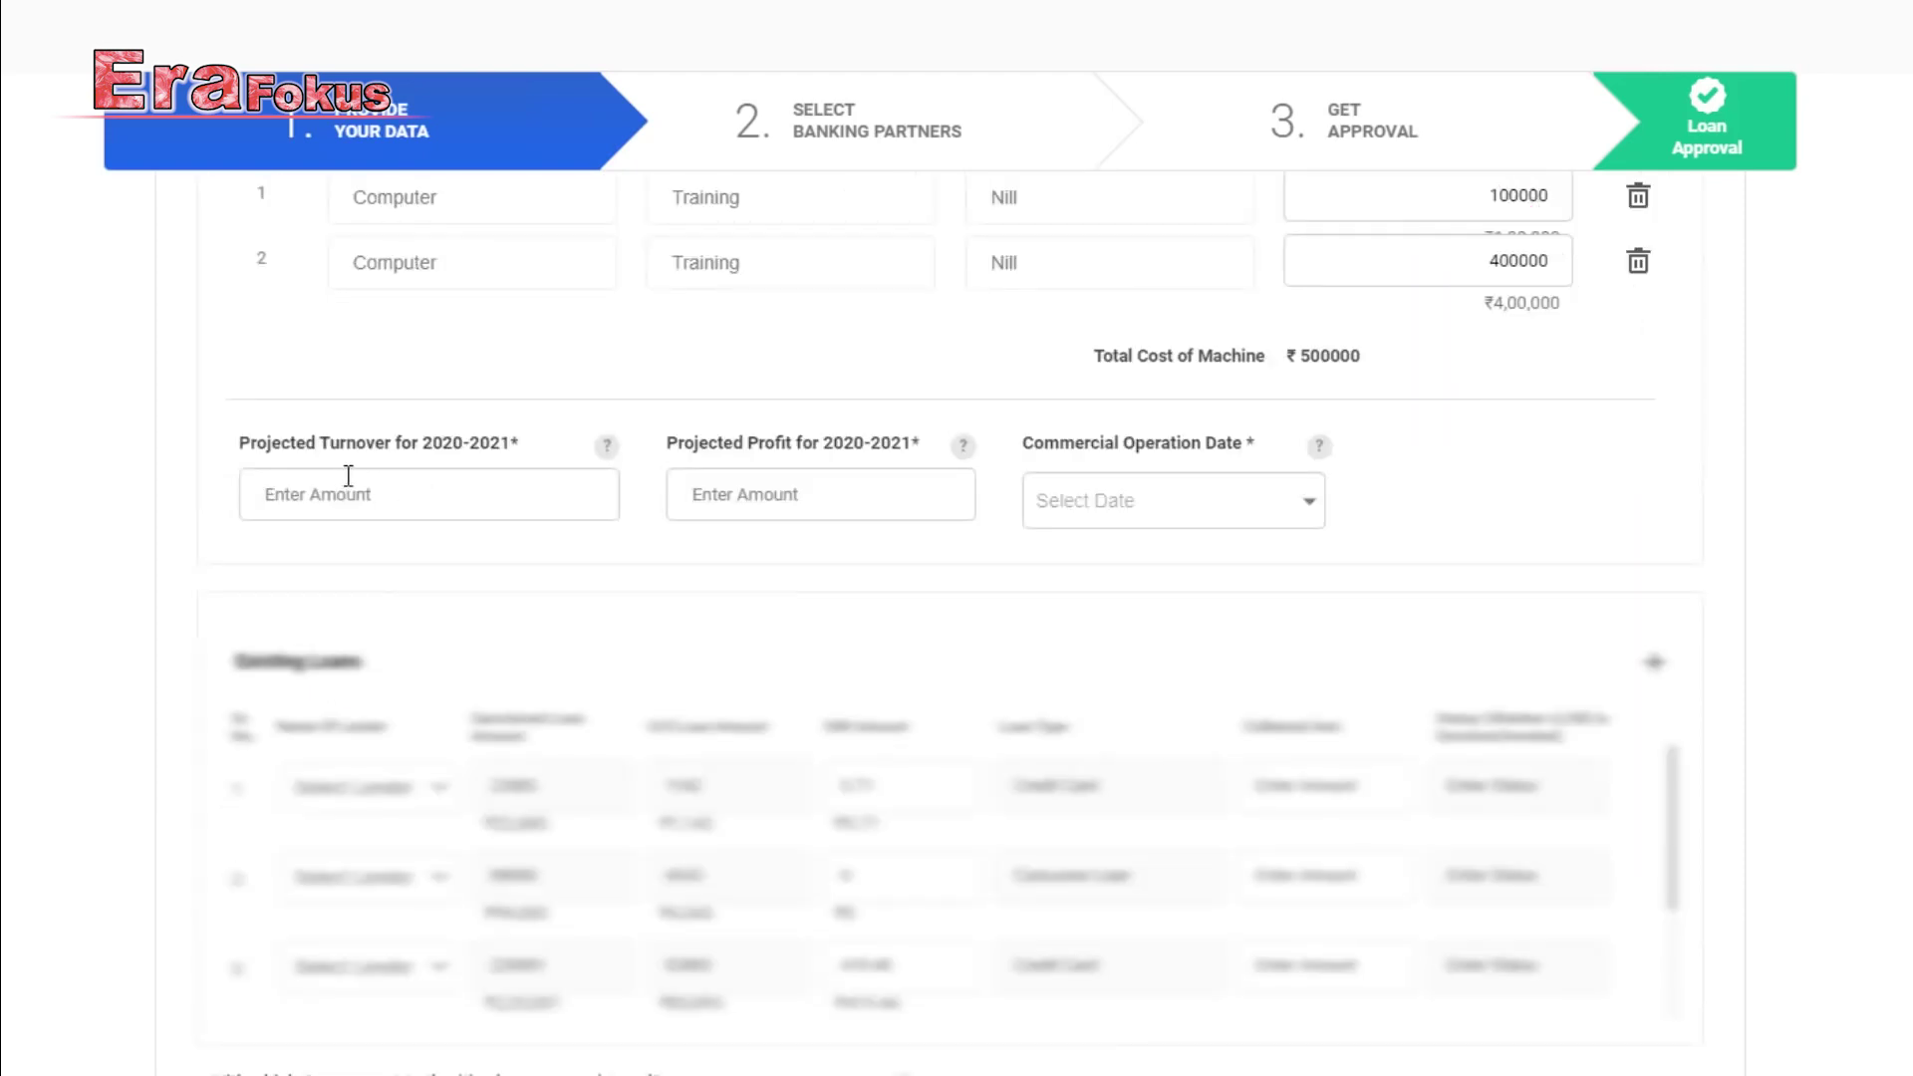
Enter projected turnover 600000 and projected profit 300000.
click(461, 501)
text(600000)
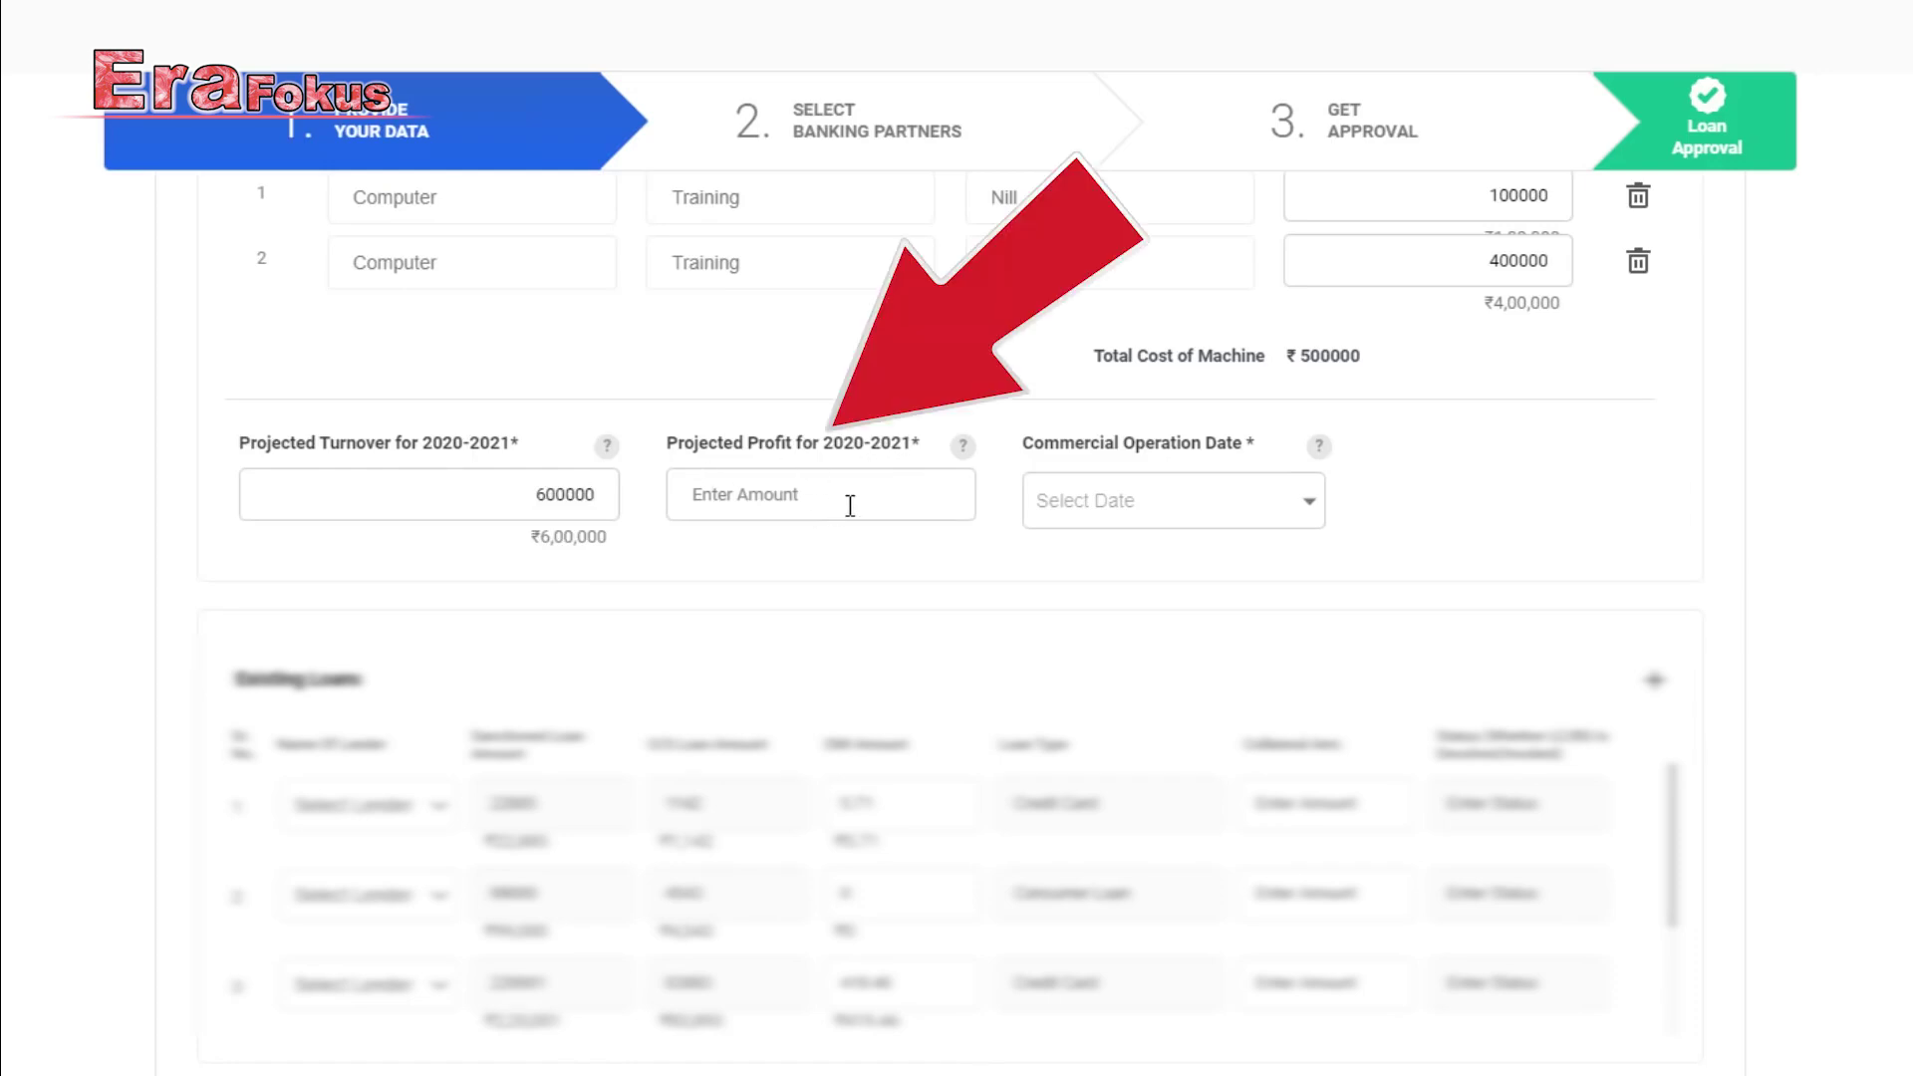
text(300000)
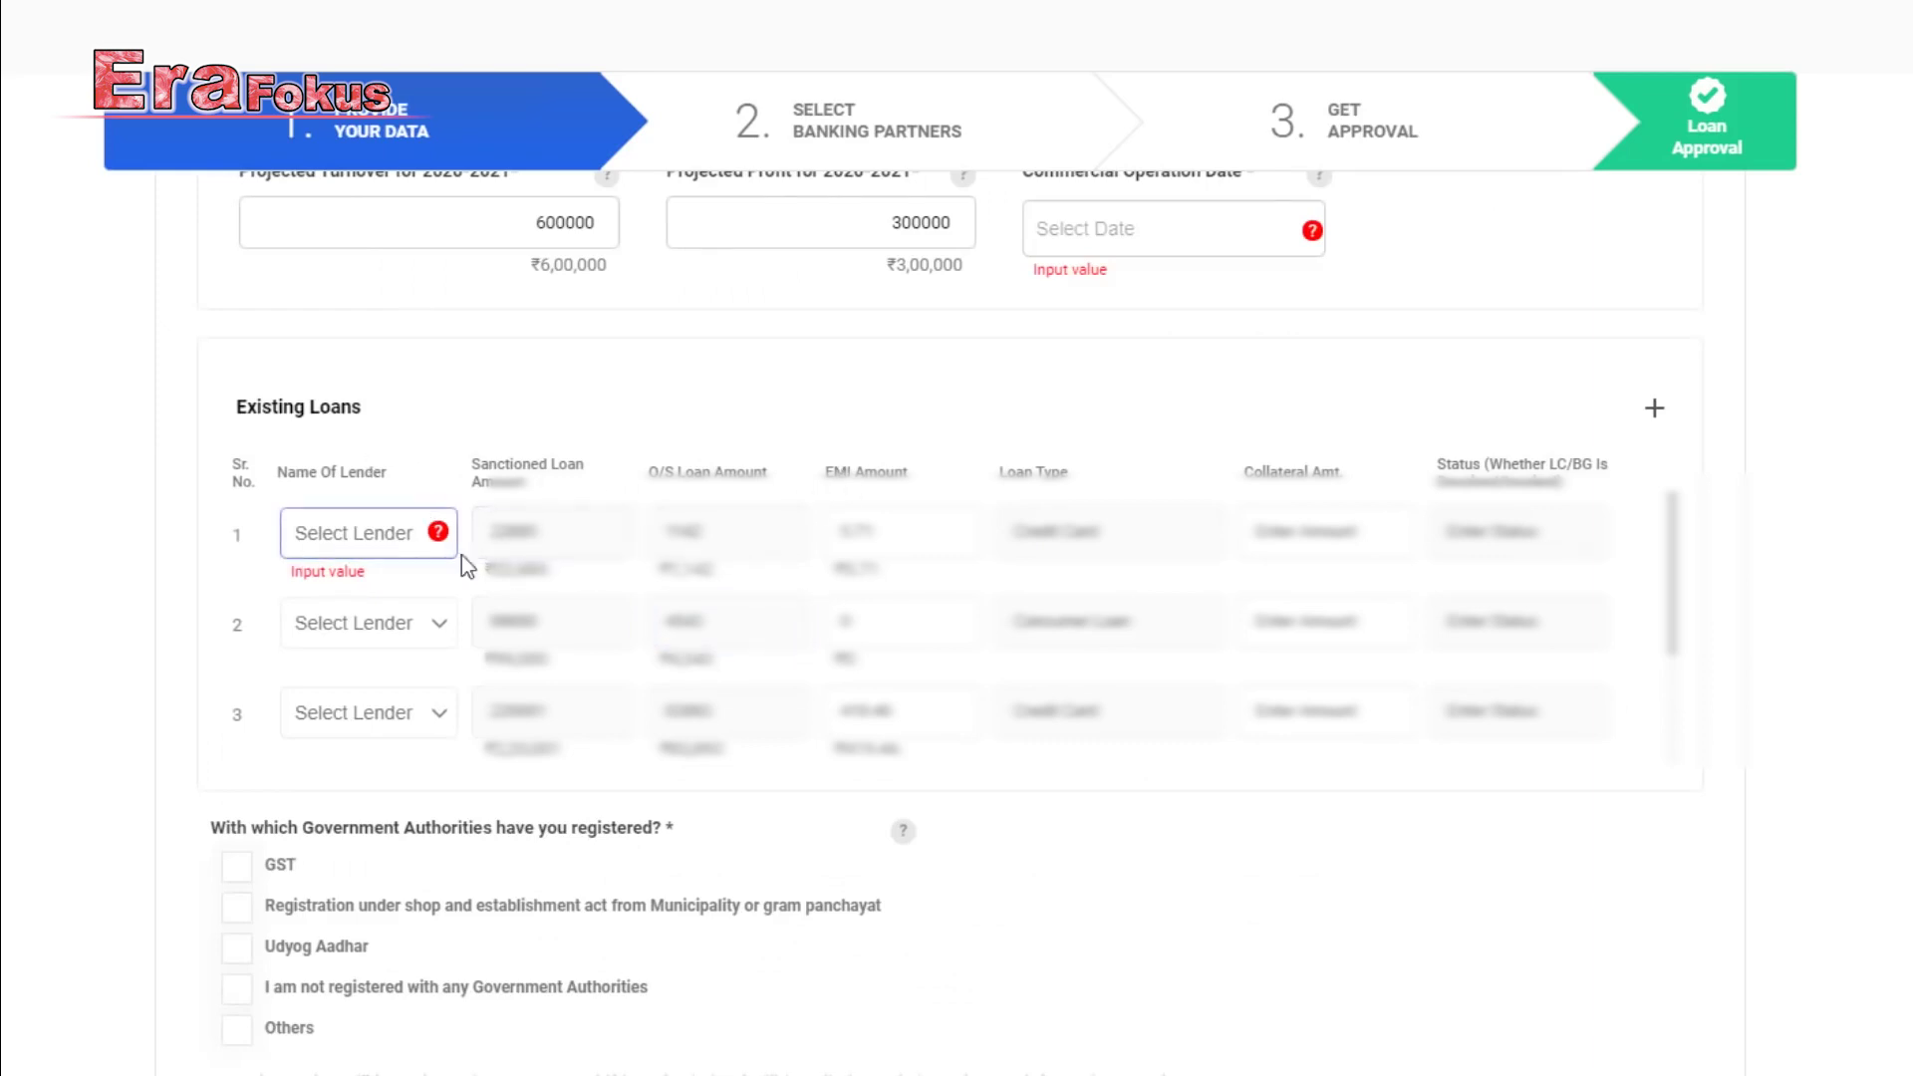
Declare no registration with any government authority and submit the loan details form.
scroll(978, 573, down, 1)
scroll(415, 562, up, 1)
click(403, 538)
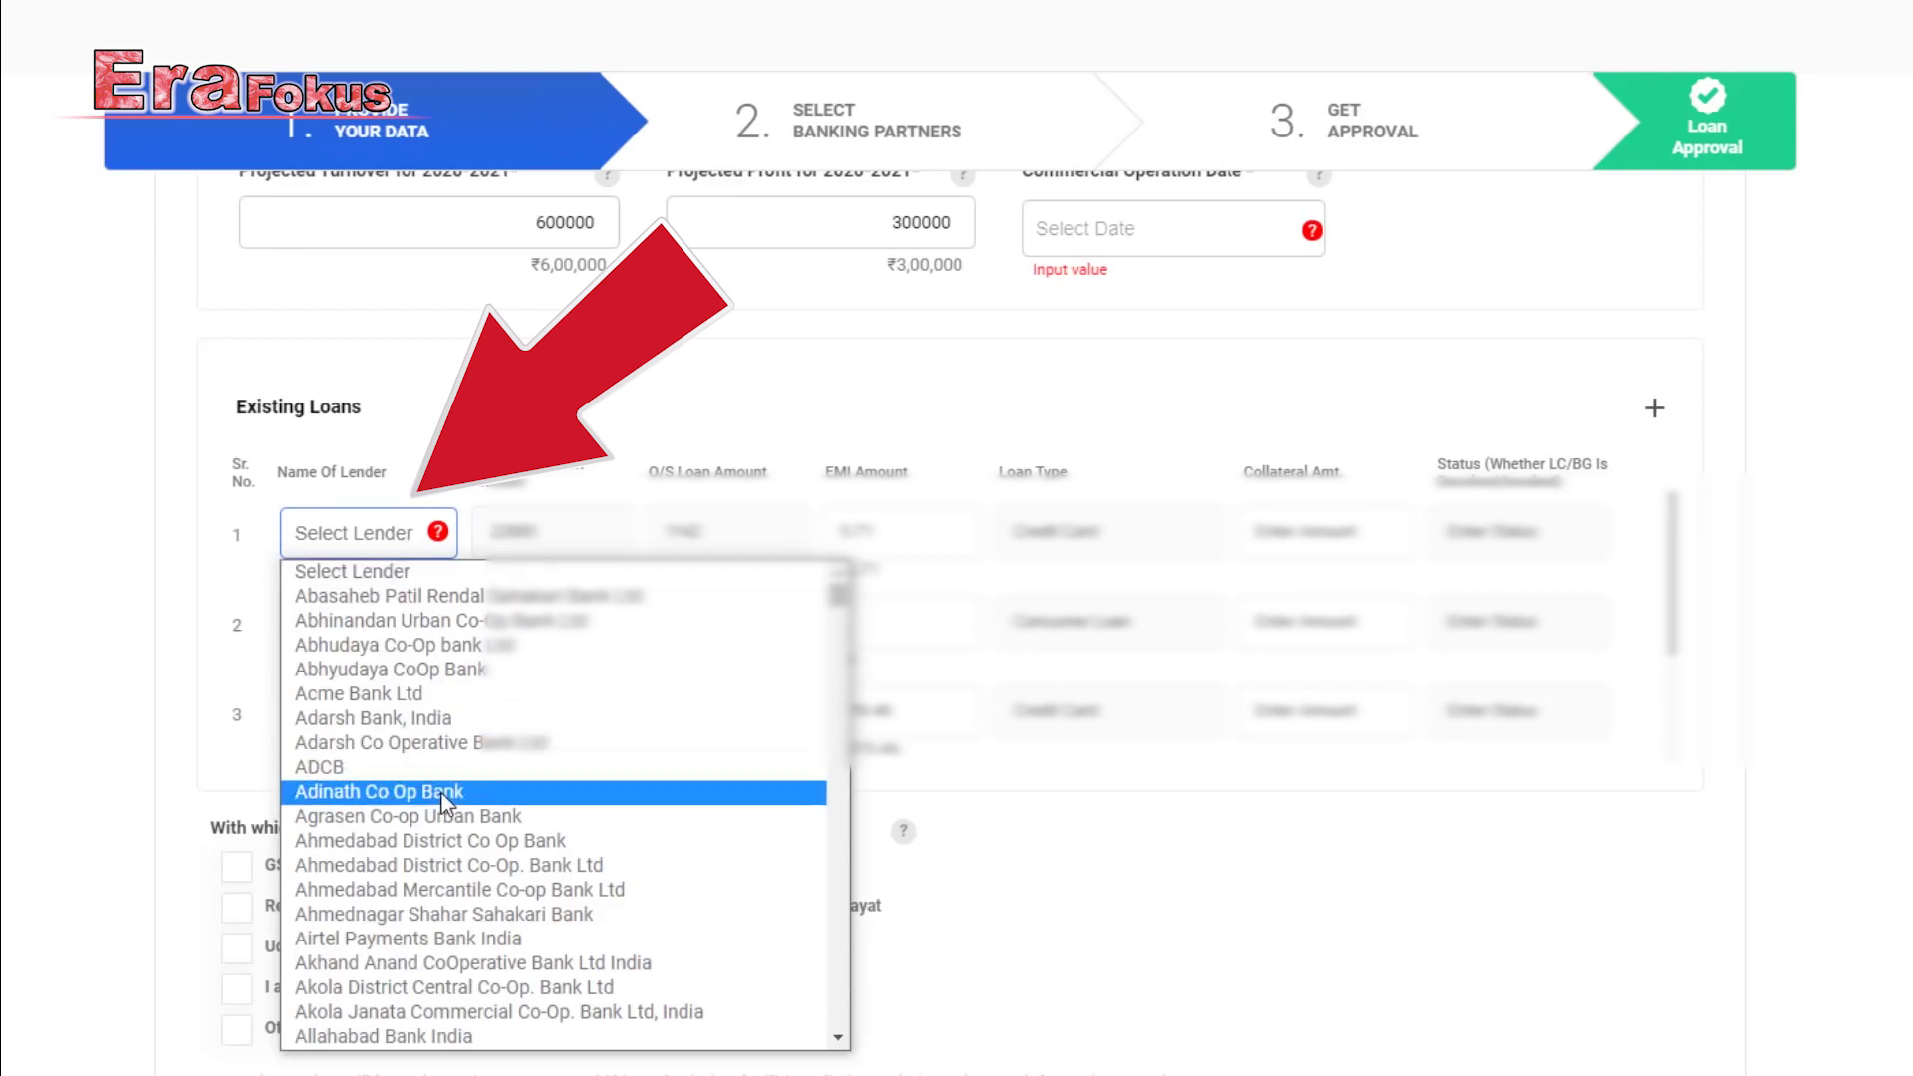
key(h)
key(h)
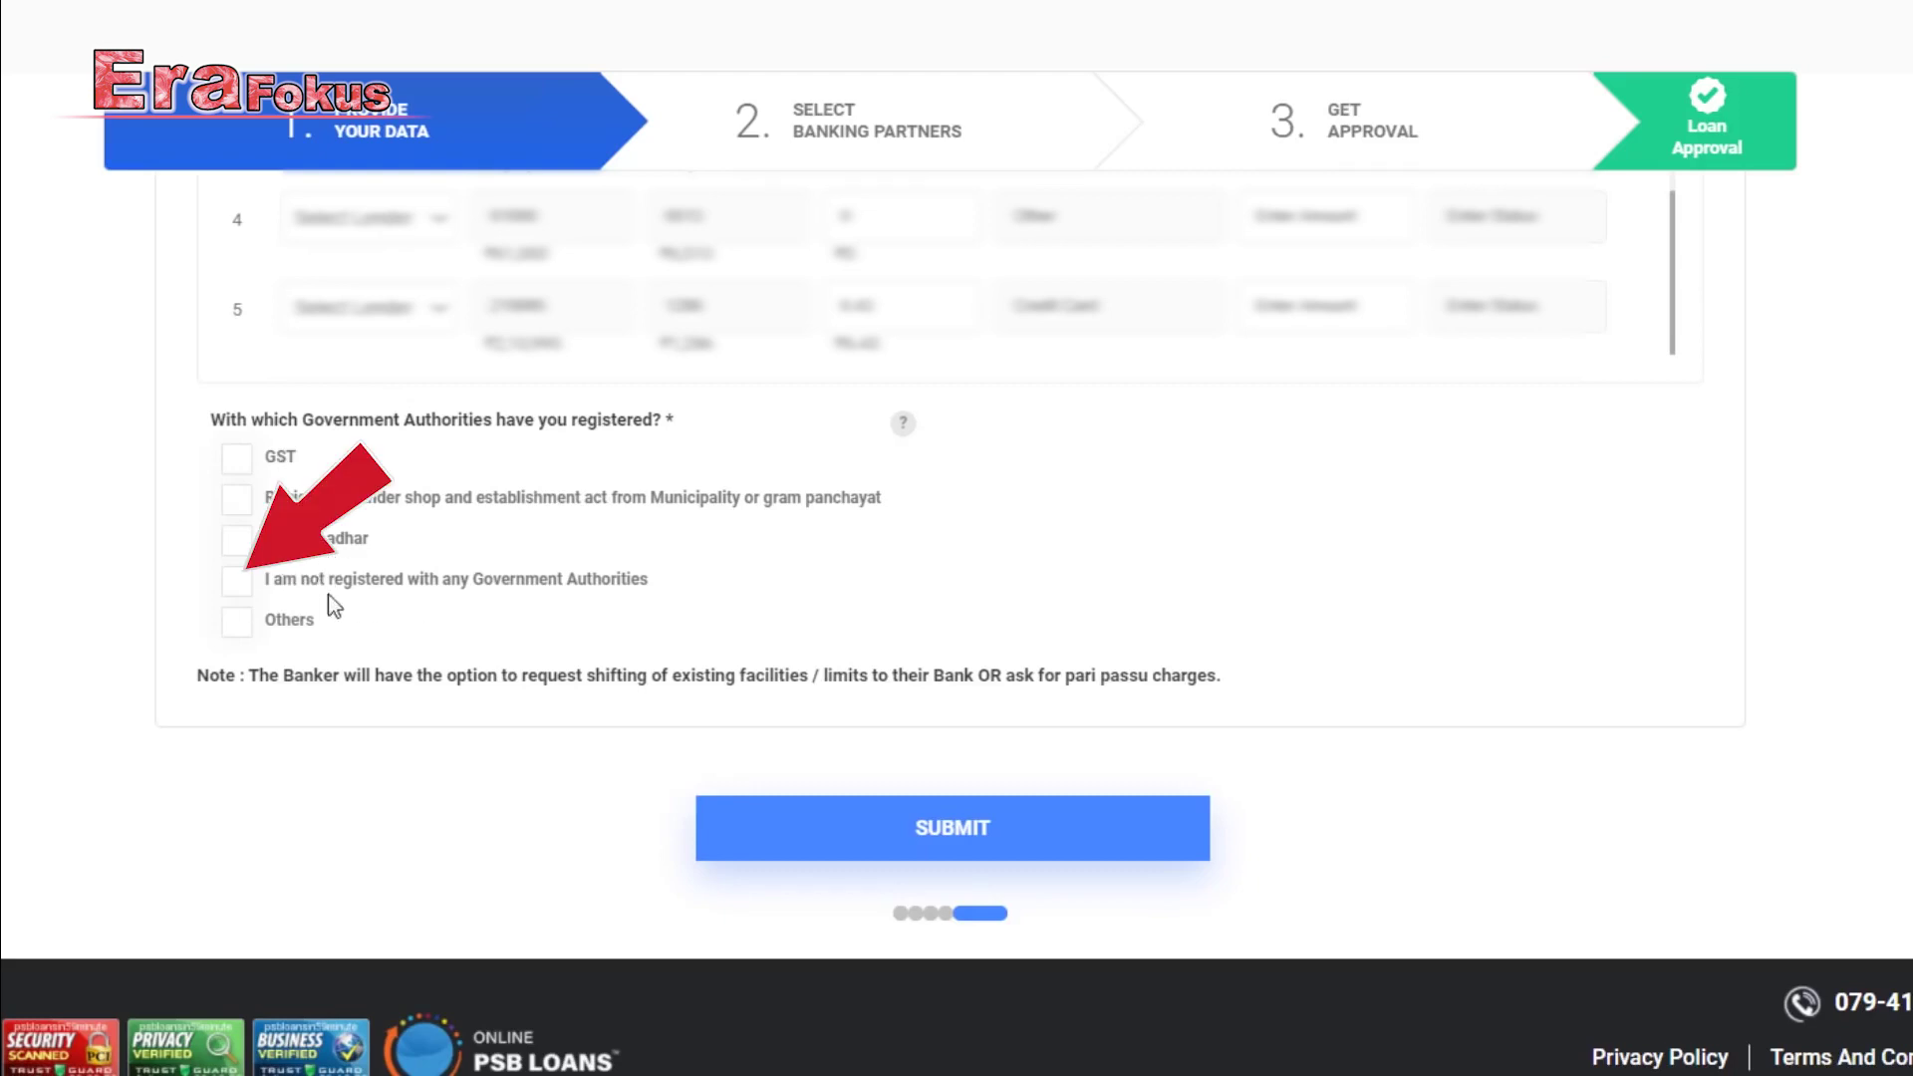
click(238, 582)
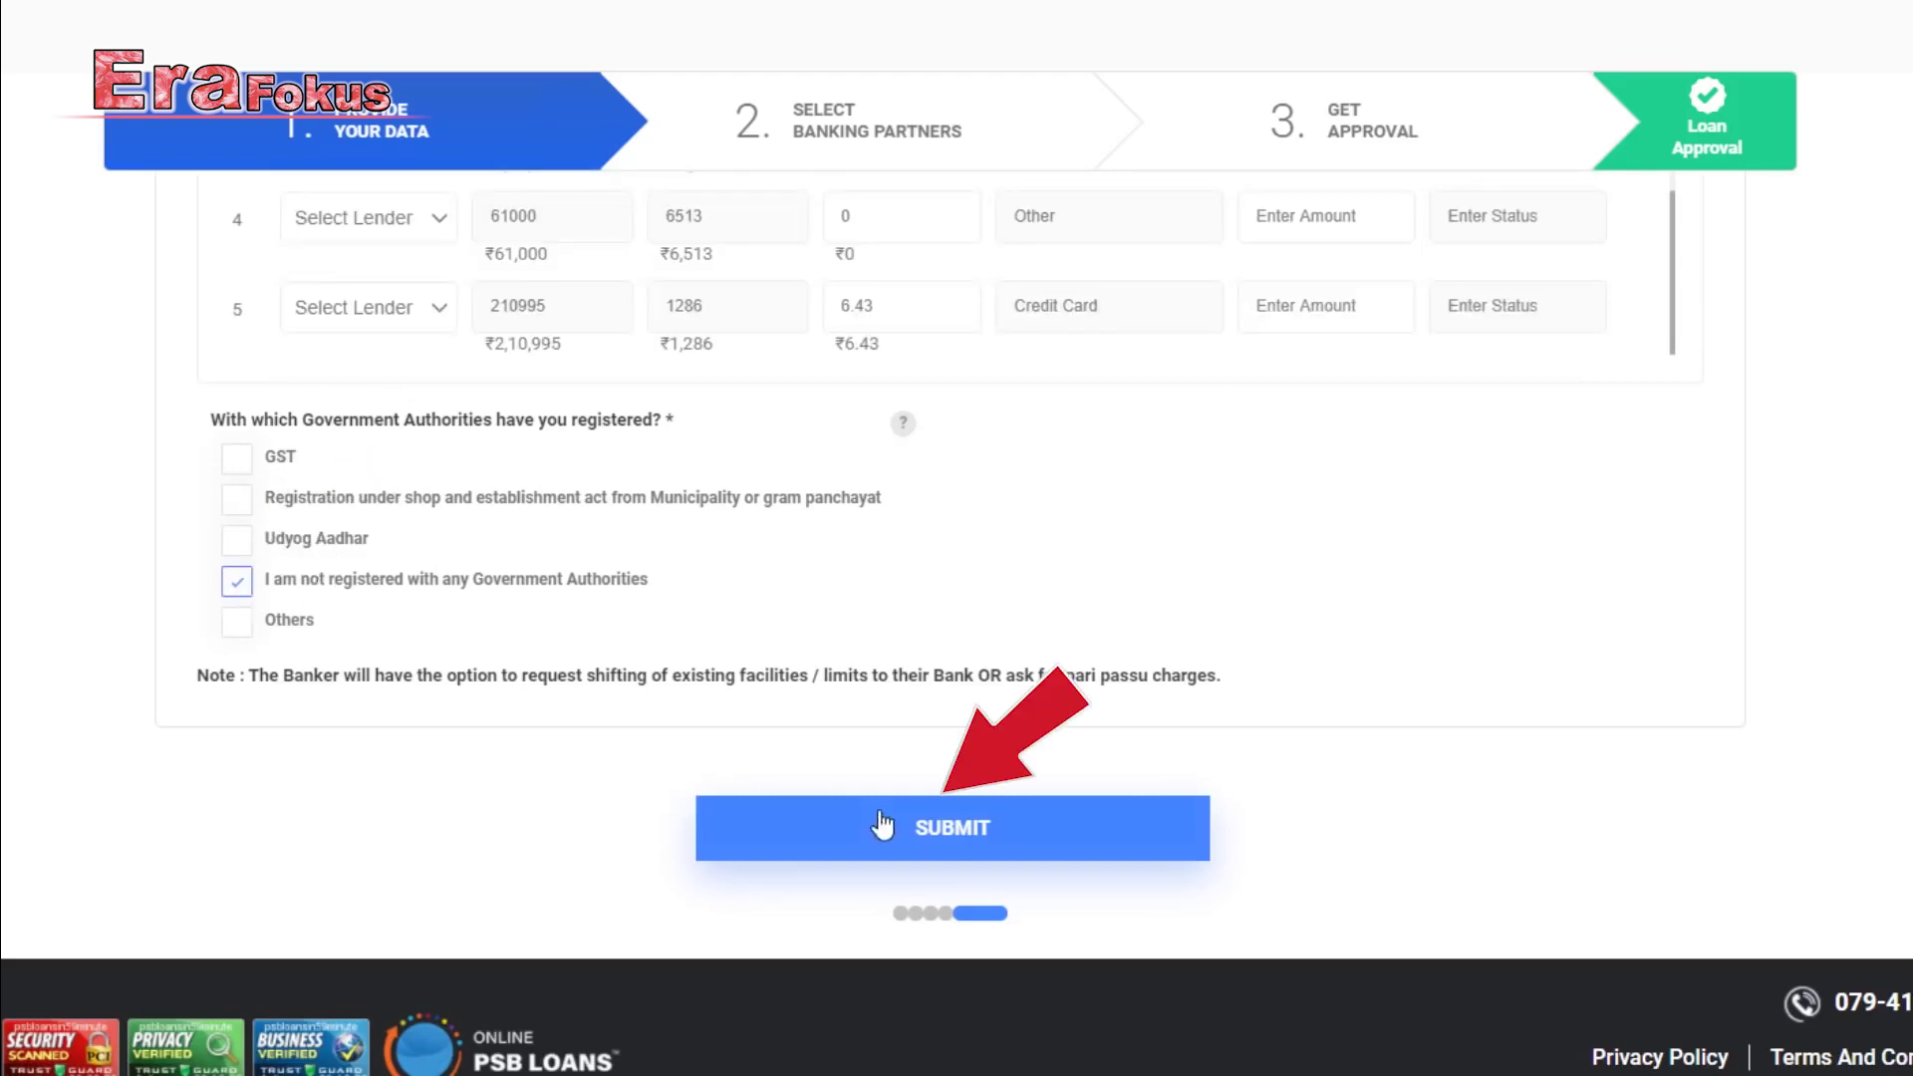
click(937, 843)
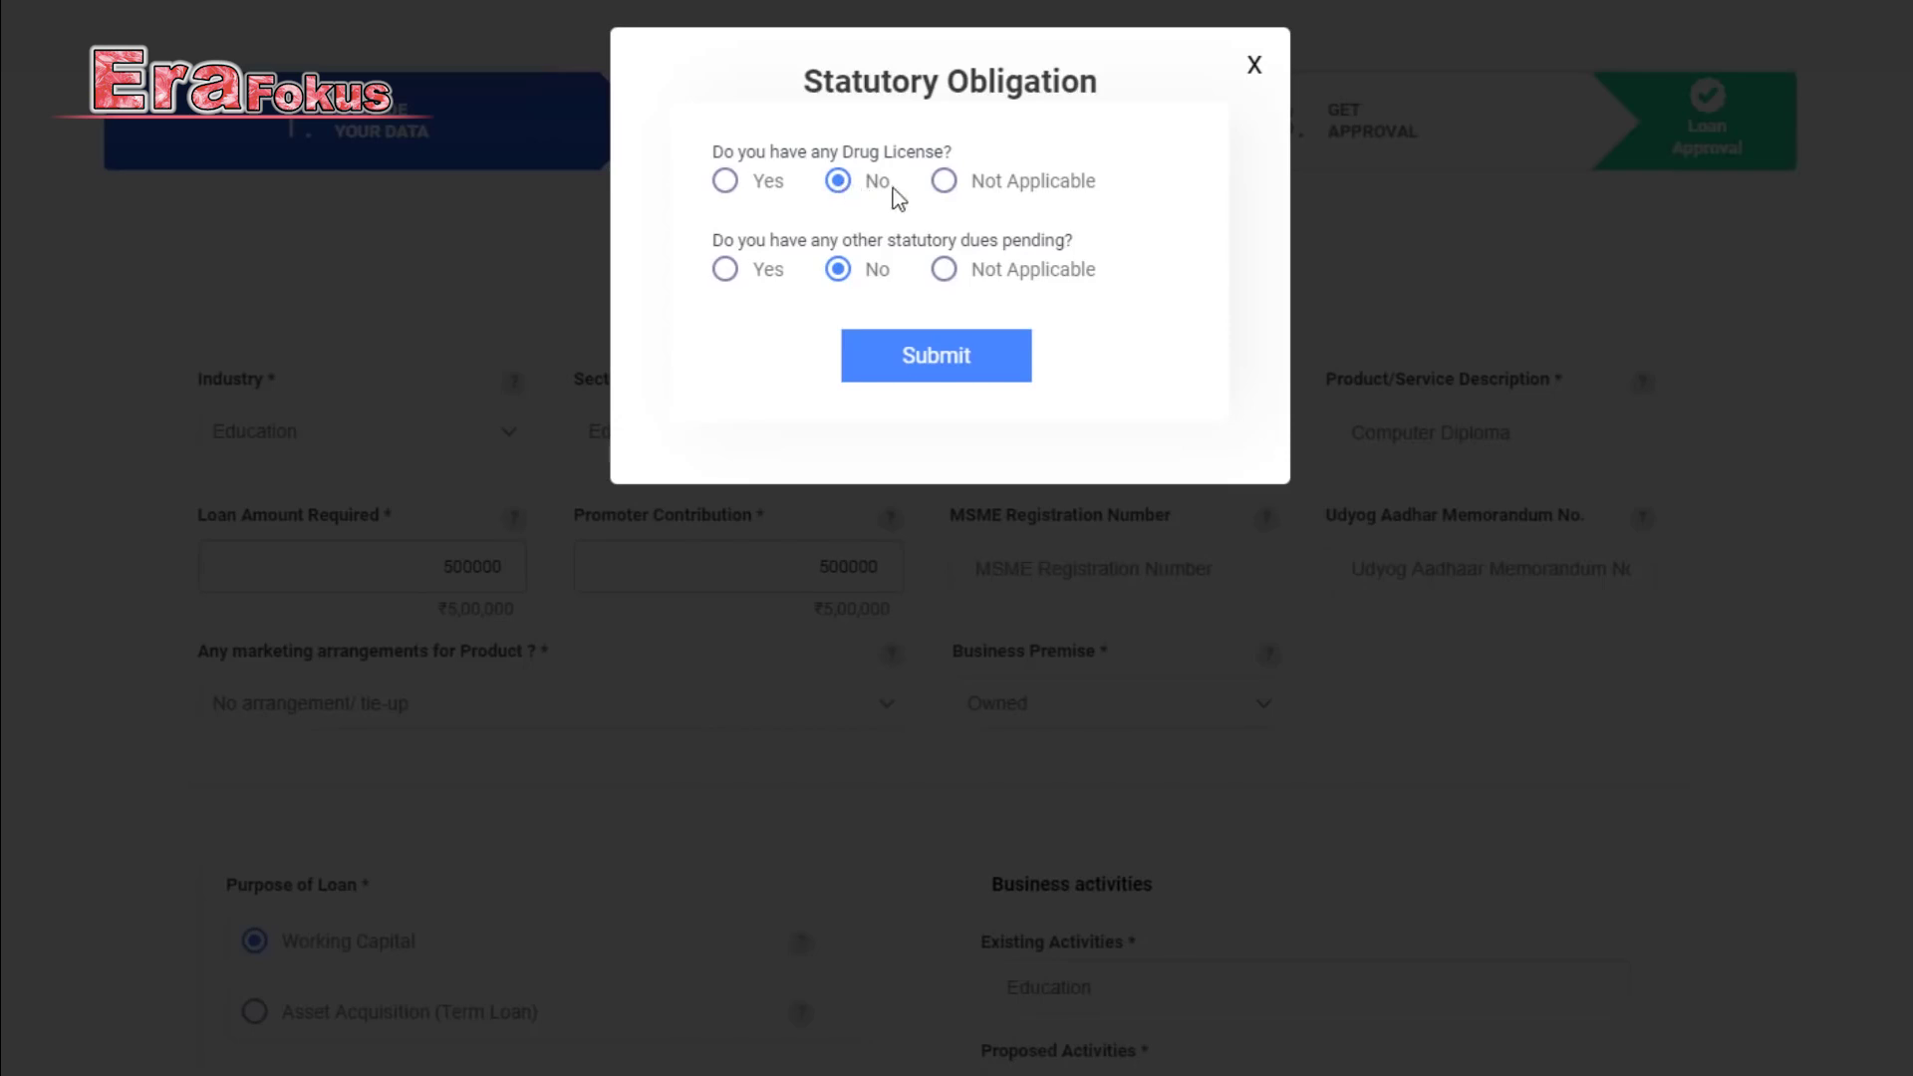
Answer Not Applicable for drug licence, submit, and verify the e-mail with the pasted OTP.
click(943, 182)
click(925, 359)
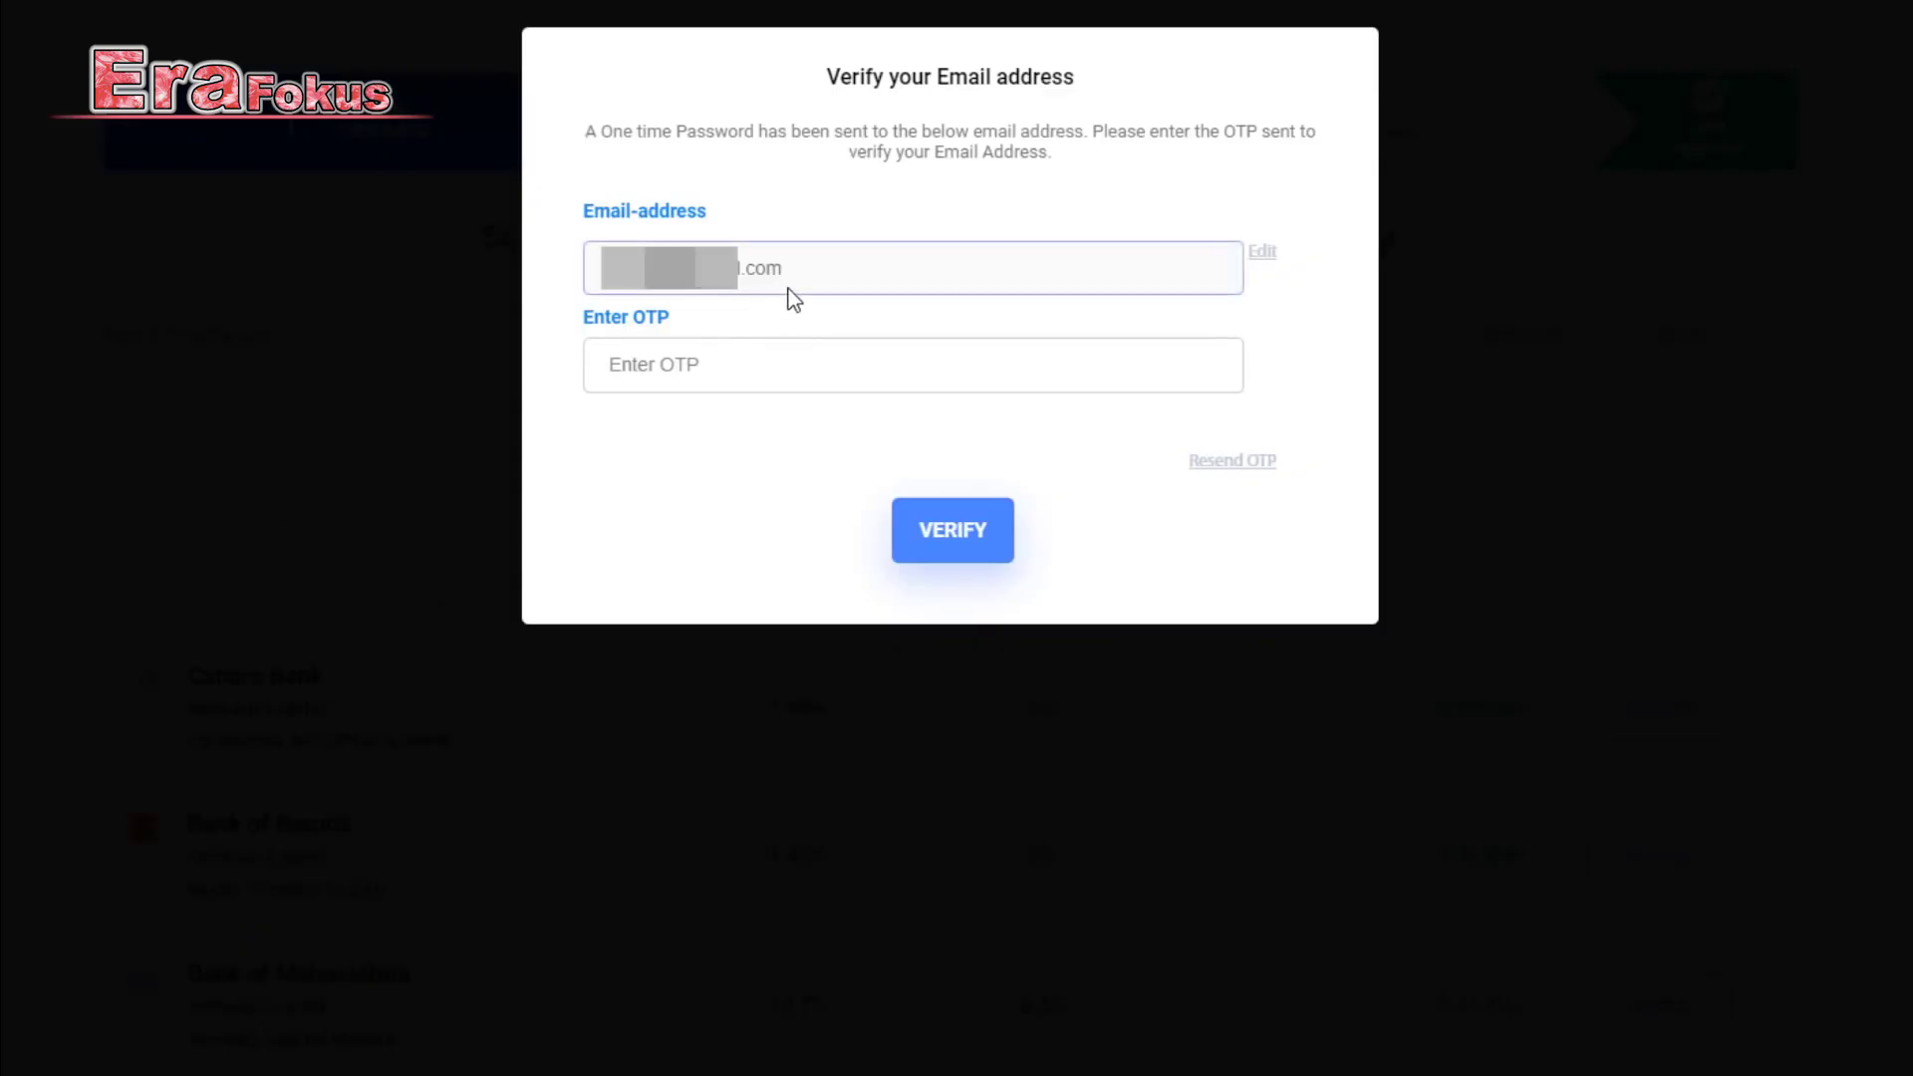
click(764, 352)
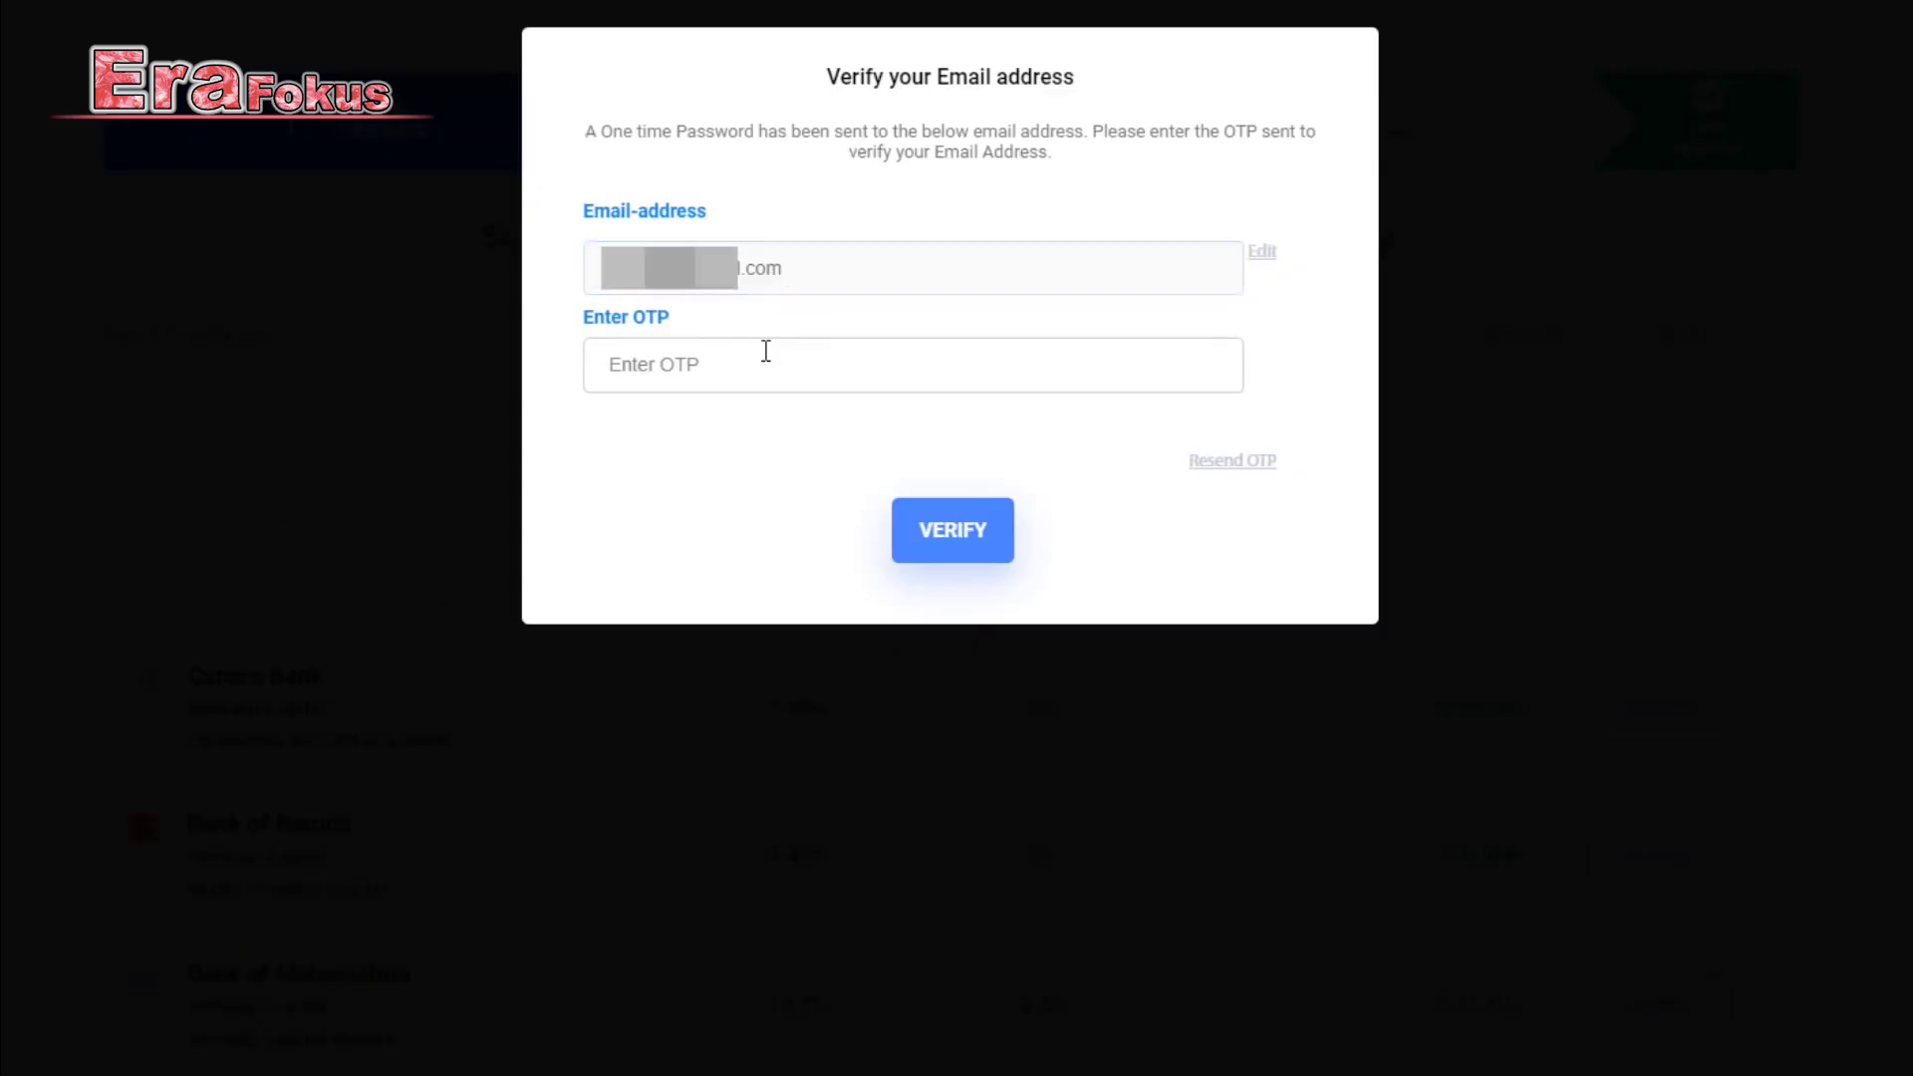
key(ctrl+v)
click(946, 548)
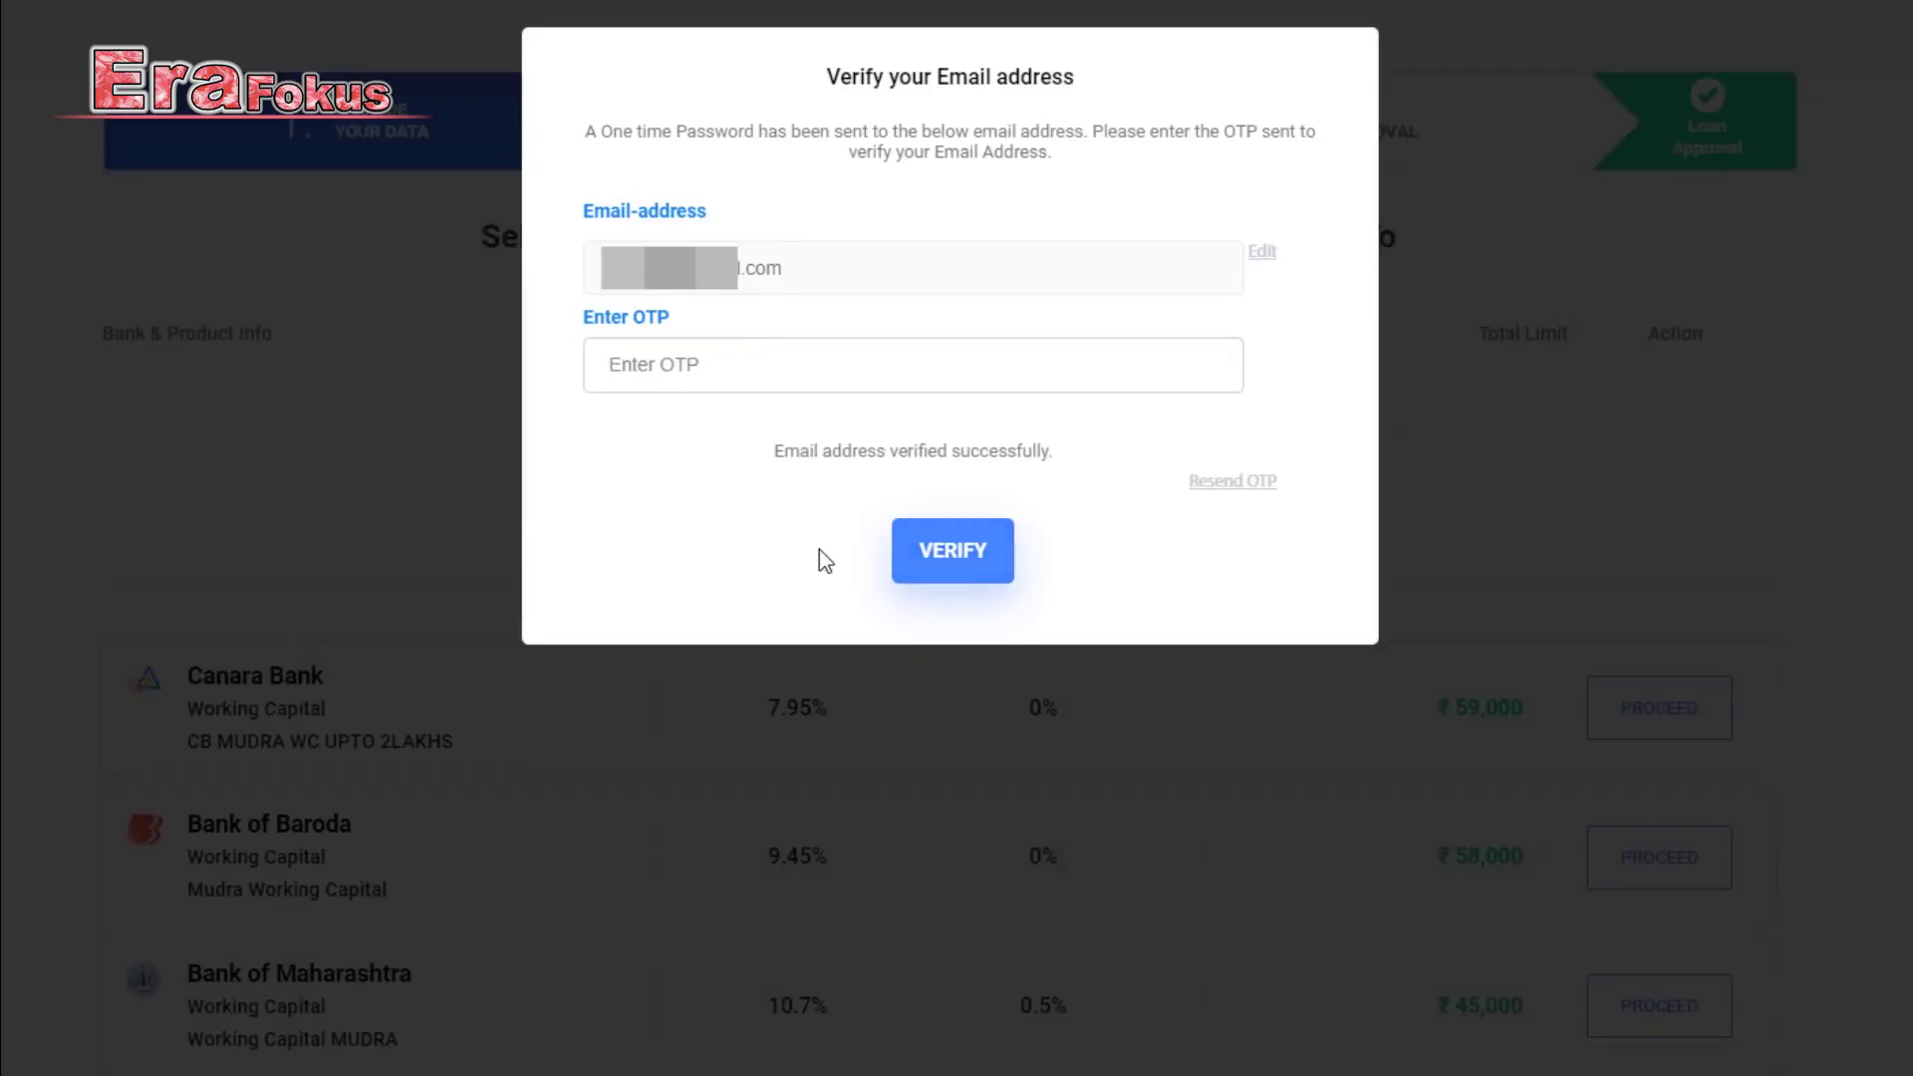
scroll(1154, 638, down, 1)
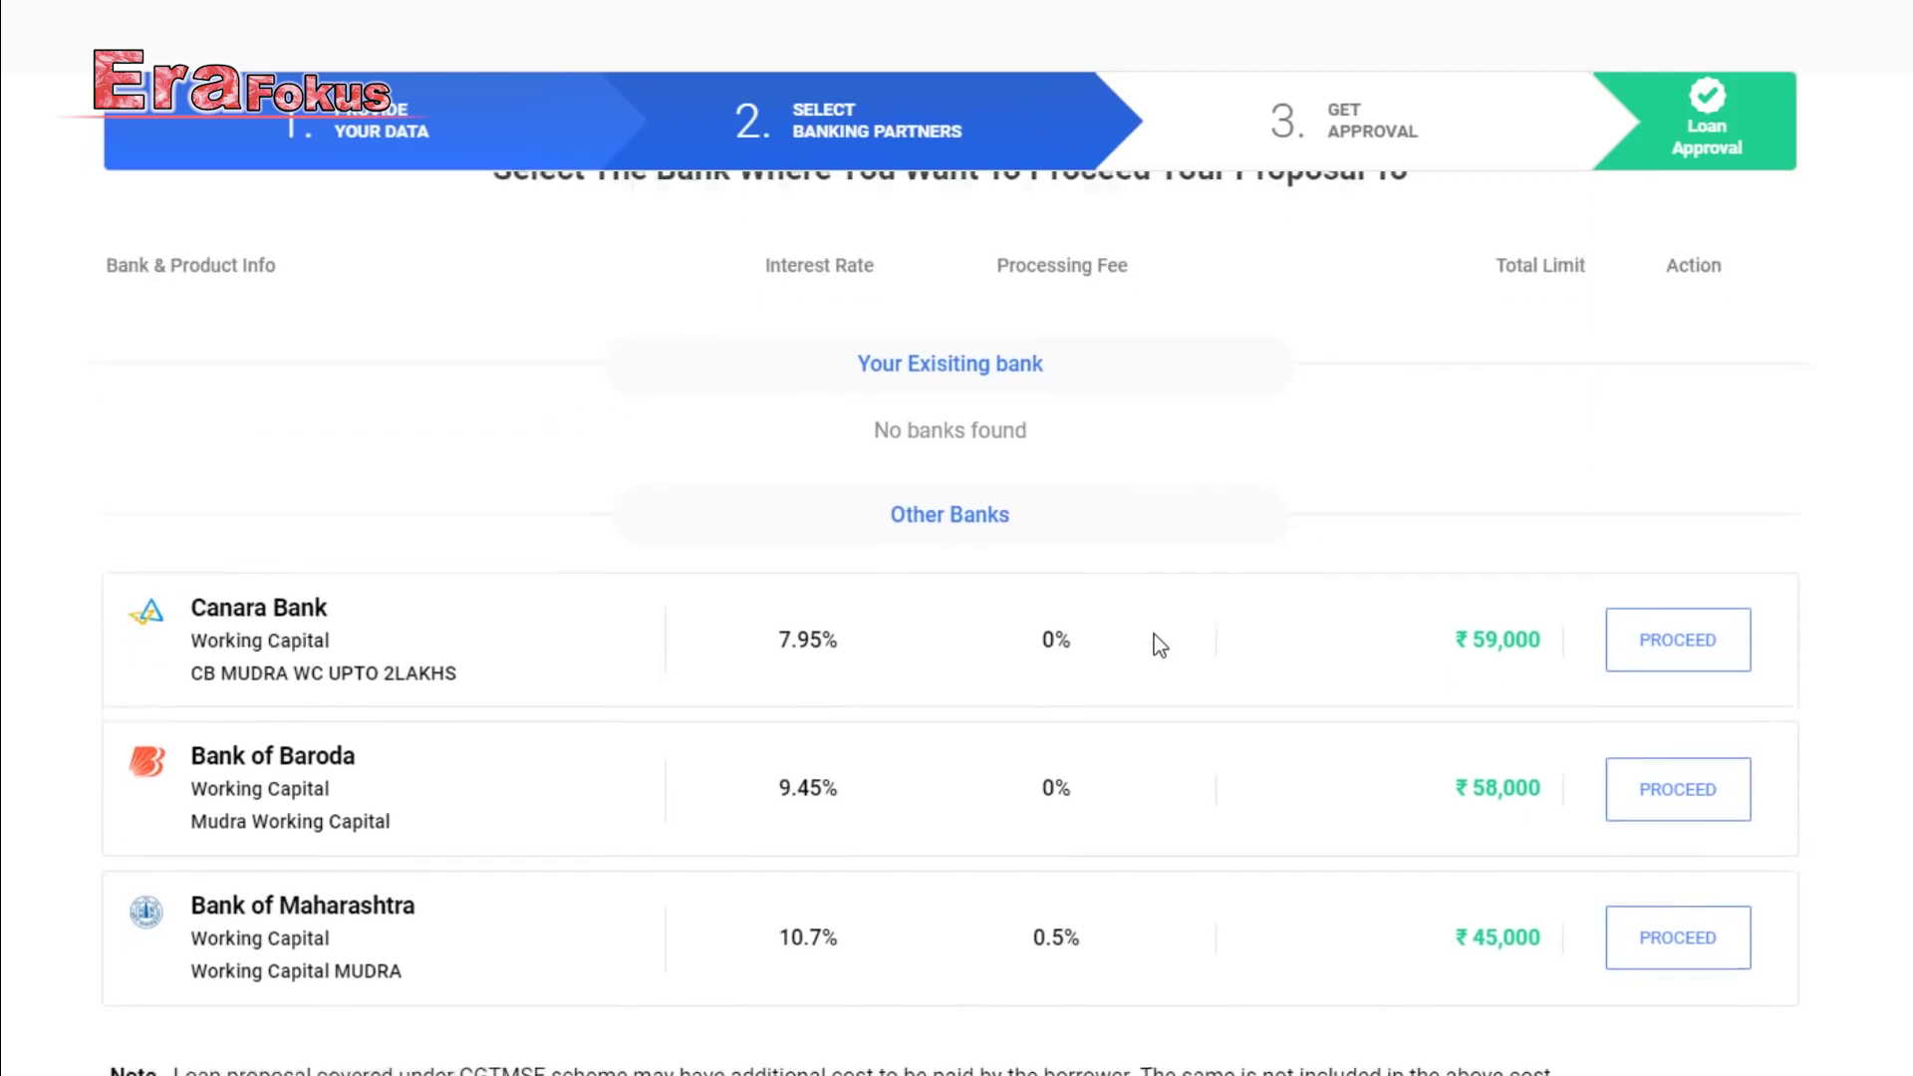
scroll(1154, 634, down, 2)
scroll(1102, 811, up, 3)
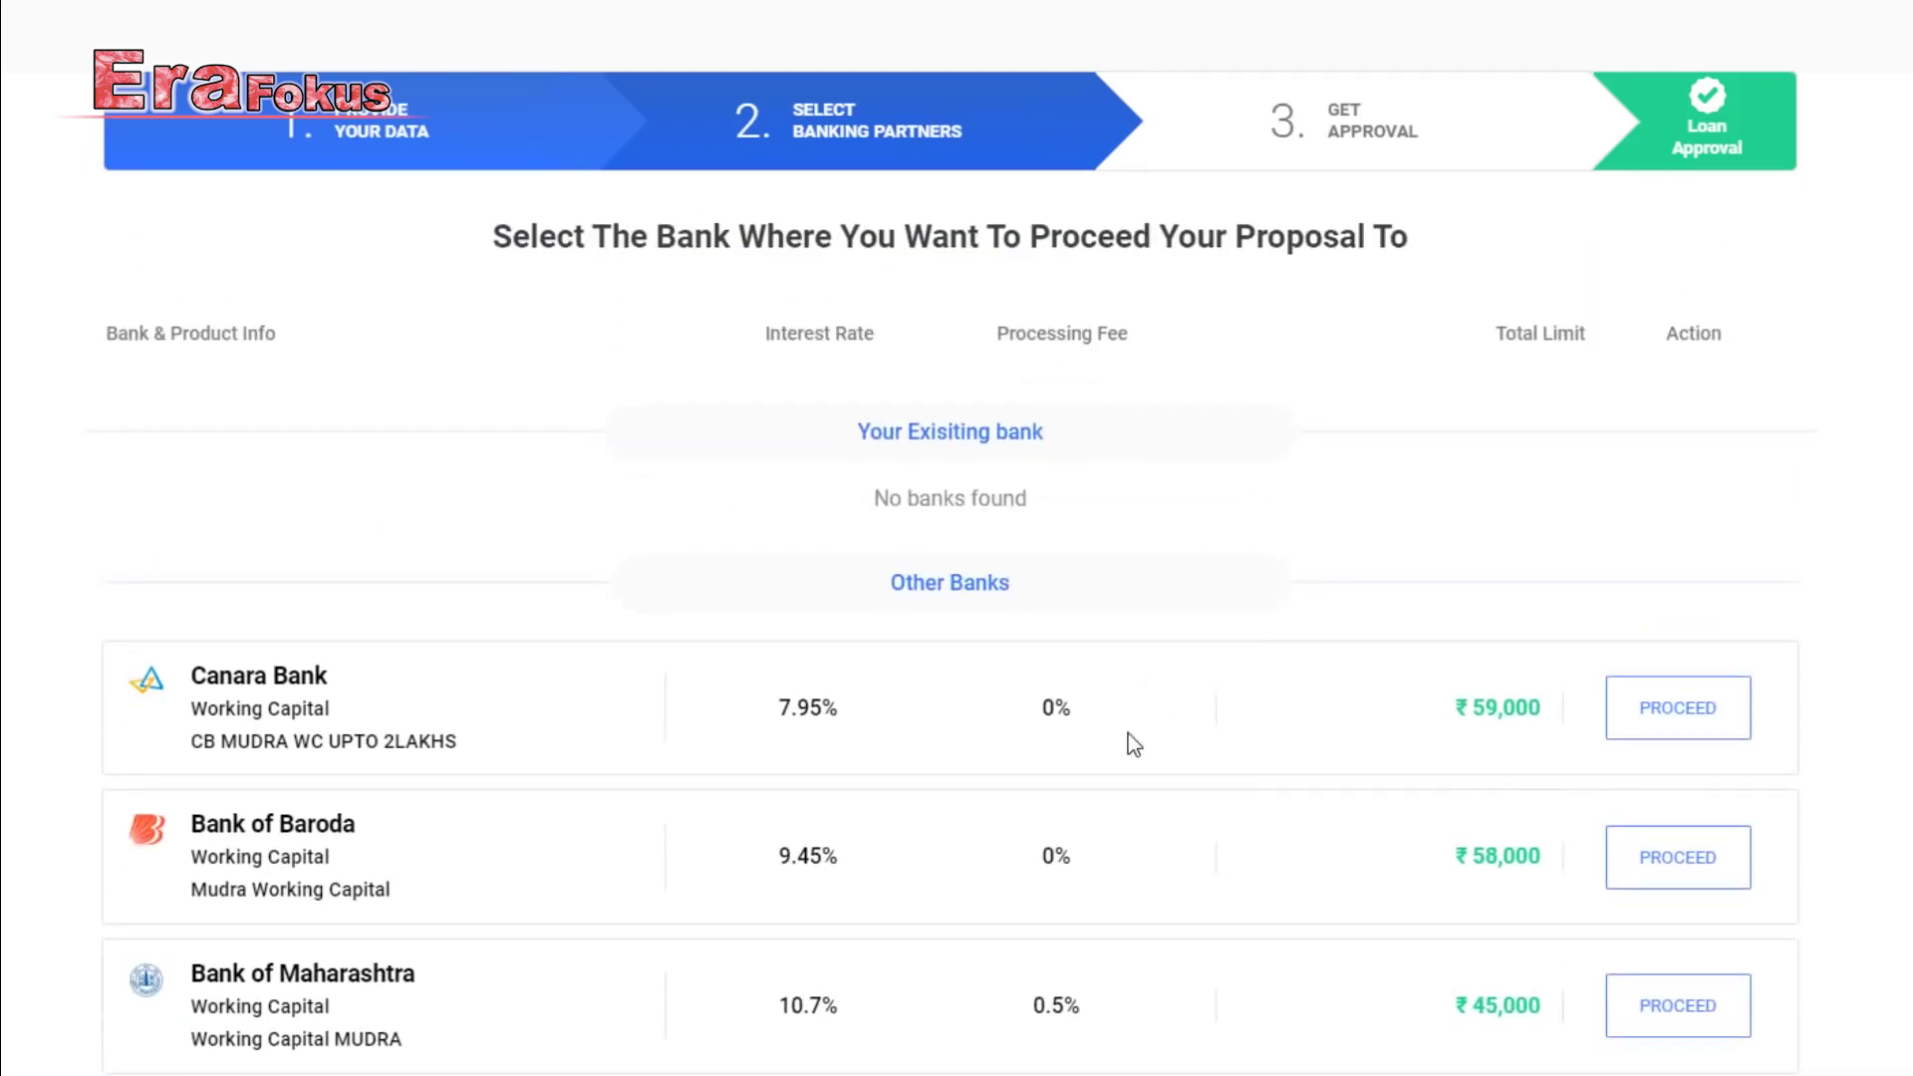
scroll(1110, 734, down, 2)
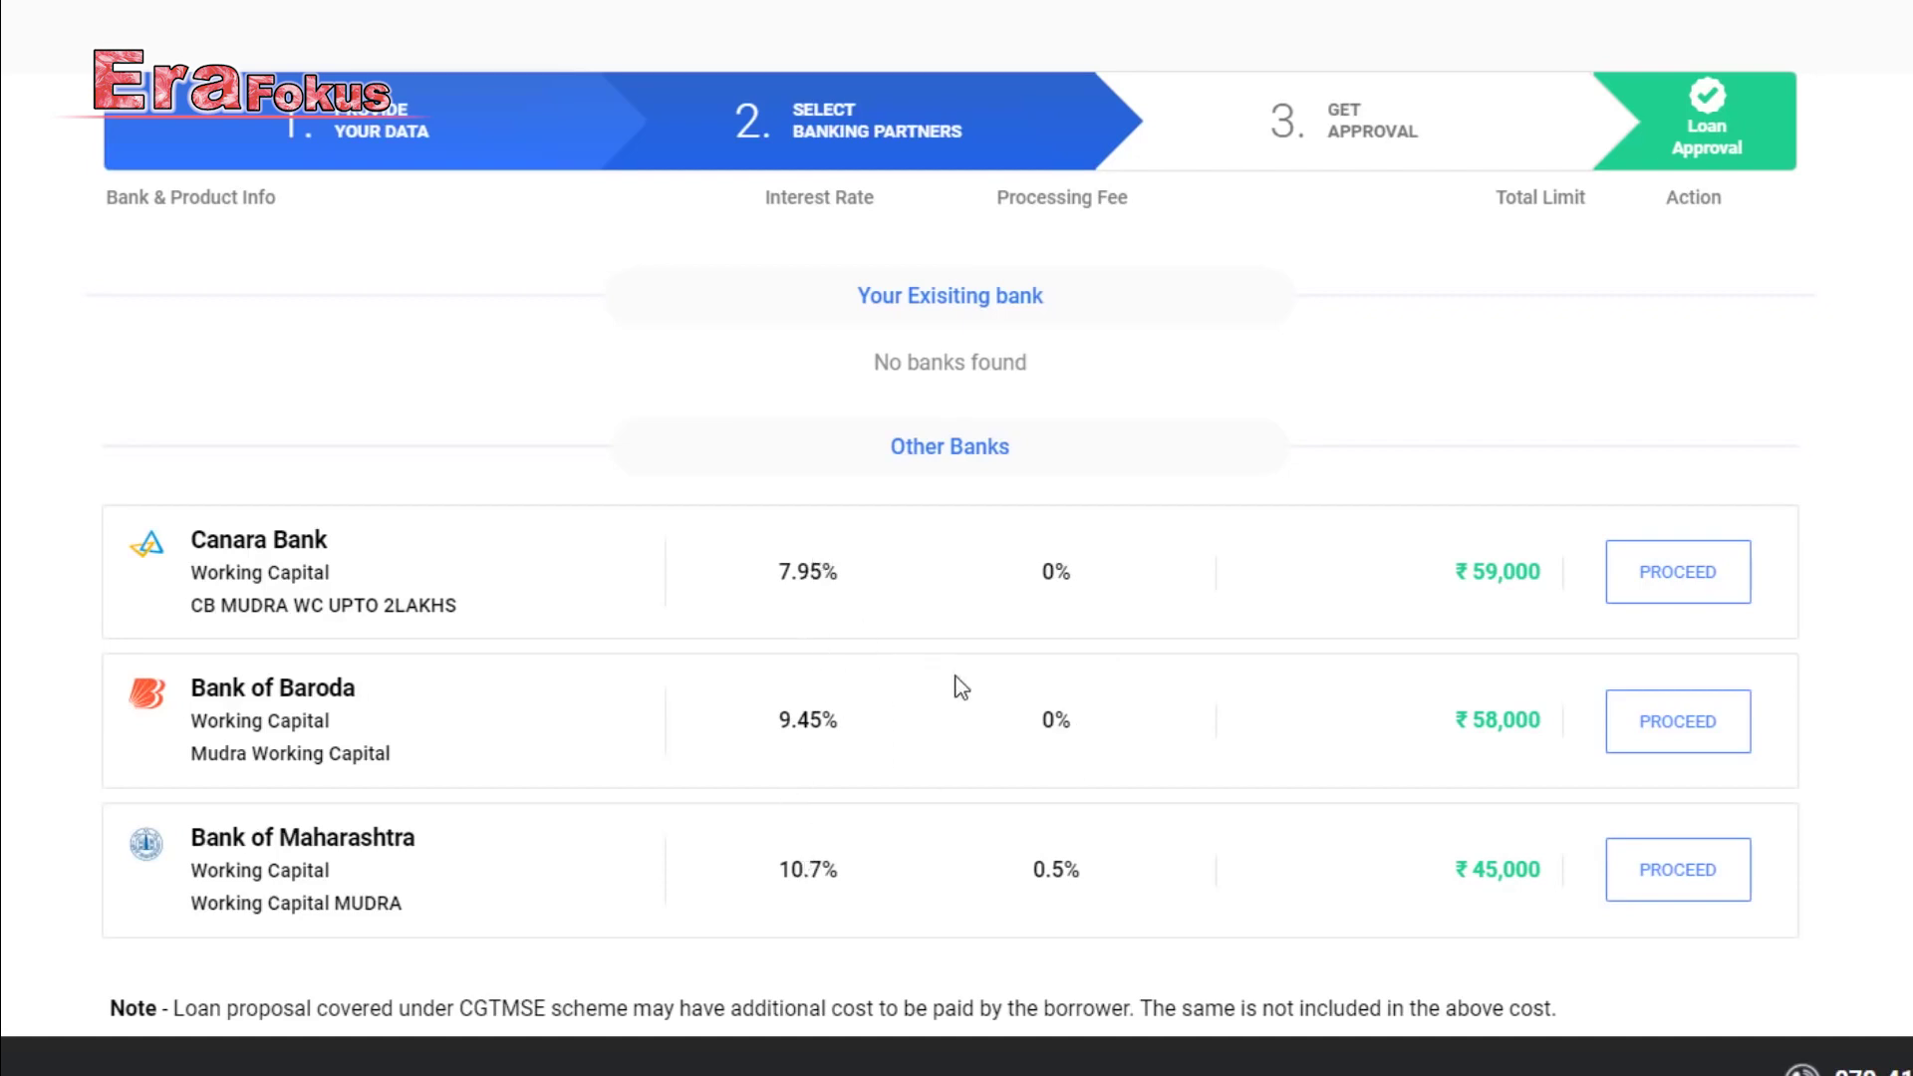
scroll(1051, 610, up, 2)
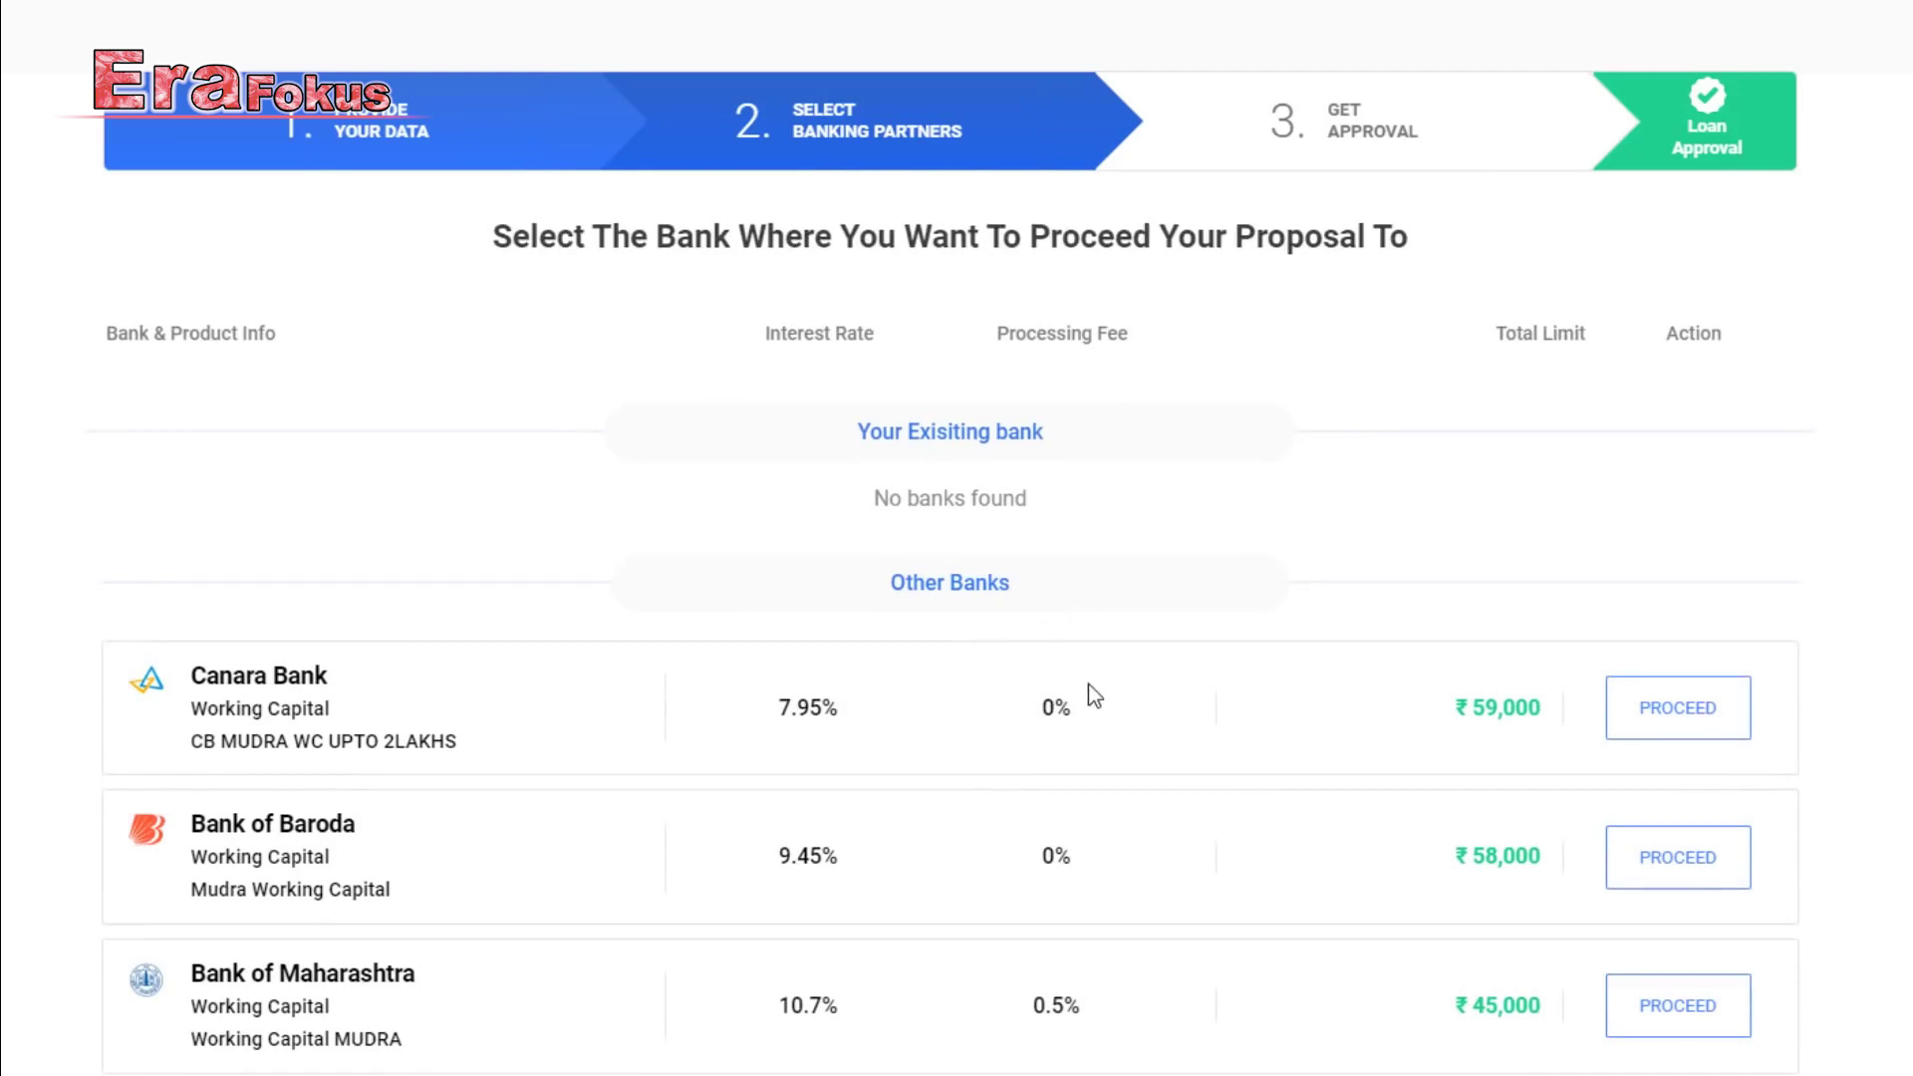
Send the Mudra proposal to Canara Bank's Kiratpur branch, Uttar Pradesh, and continue past the ₹59,000 approval.
click(1684, 728)
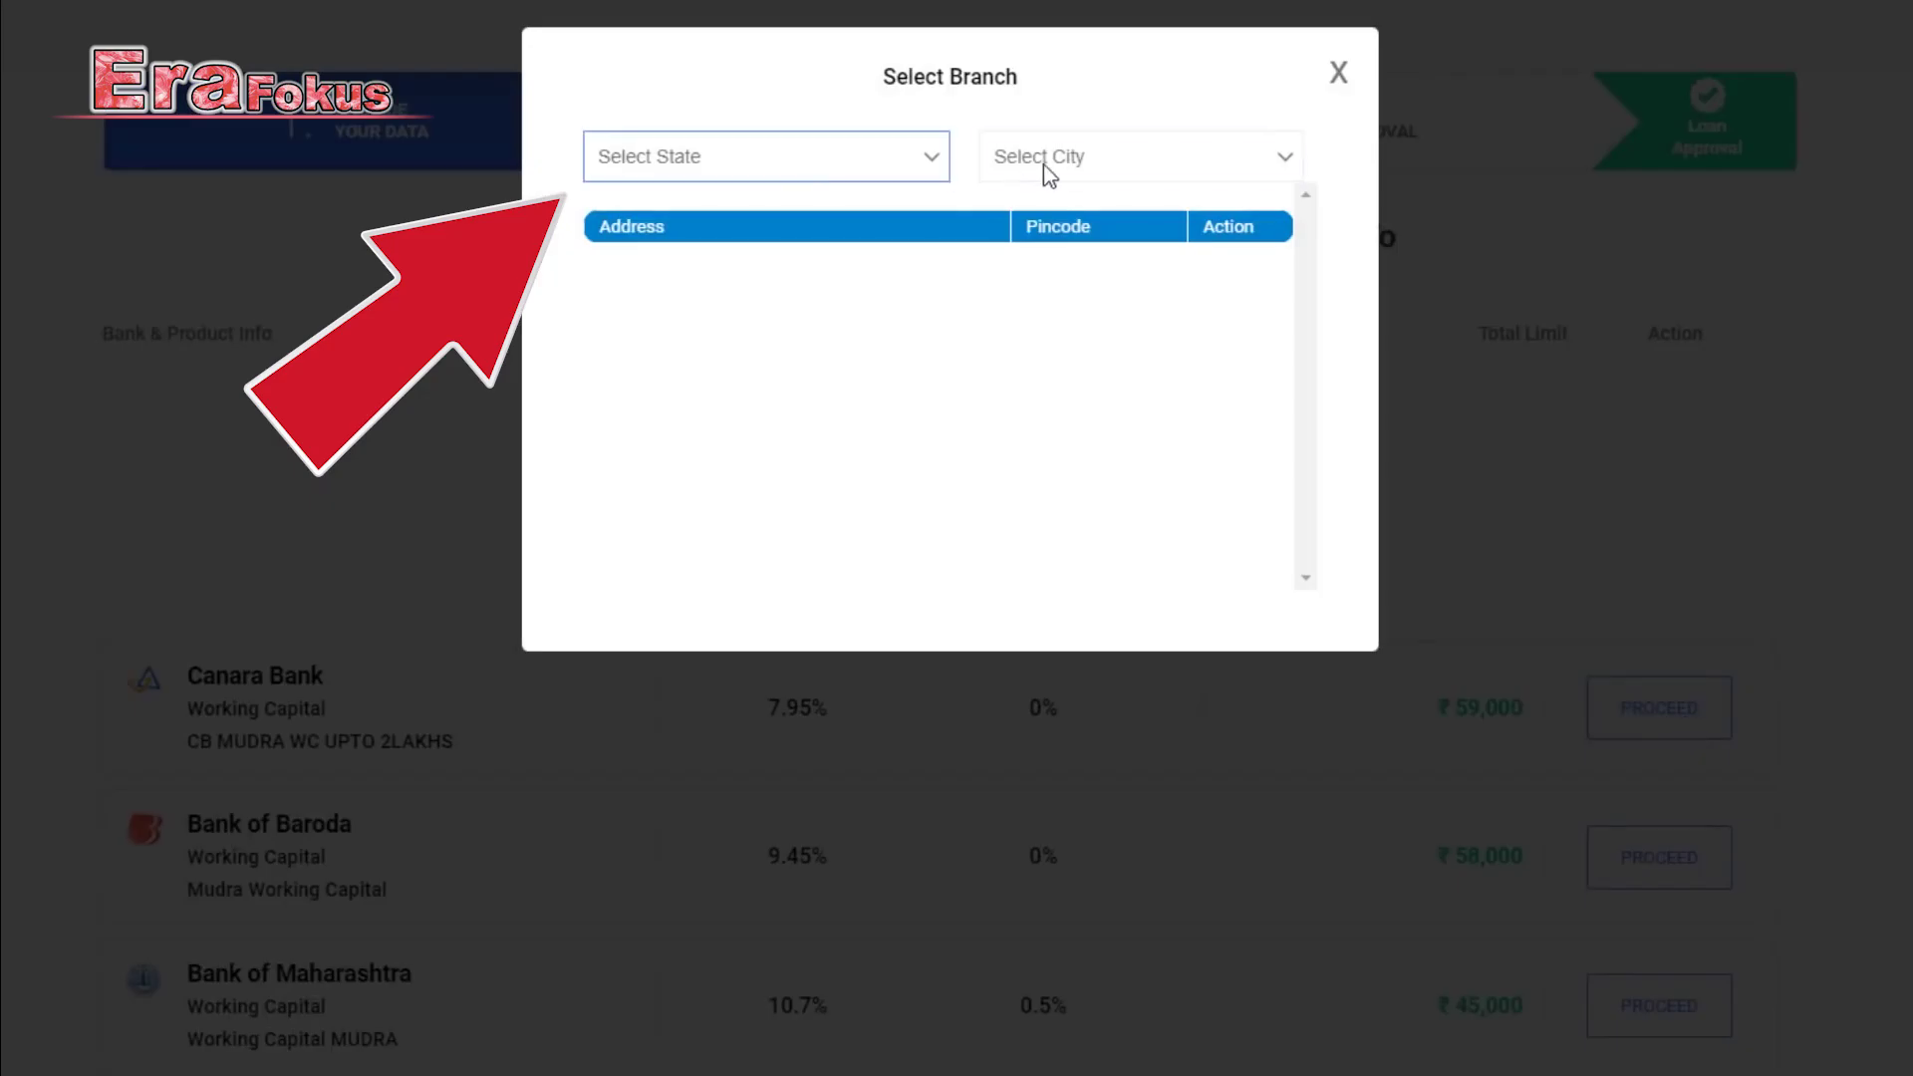
click(817, 159)
scroll(797, 489, down, 4)
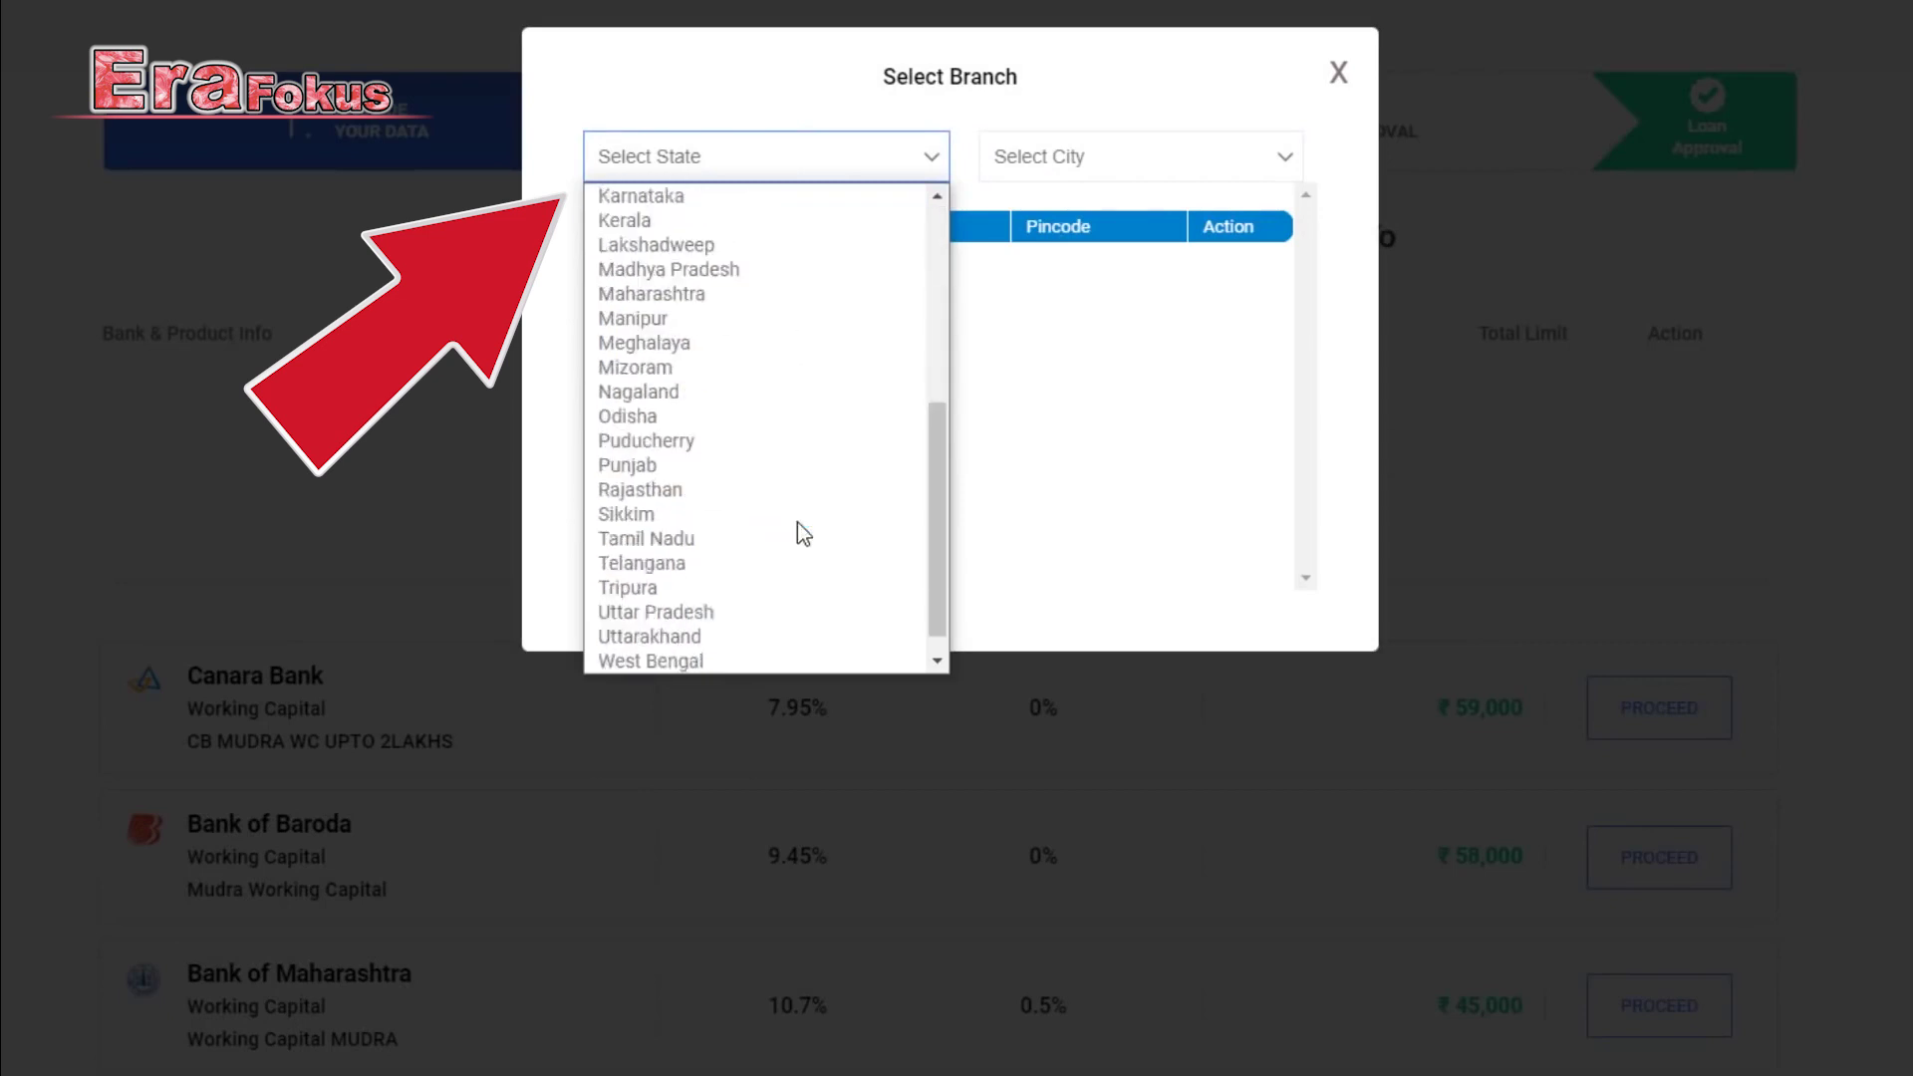
click(777, 588)
click(1151, 158)
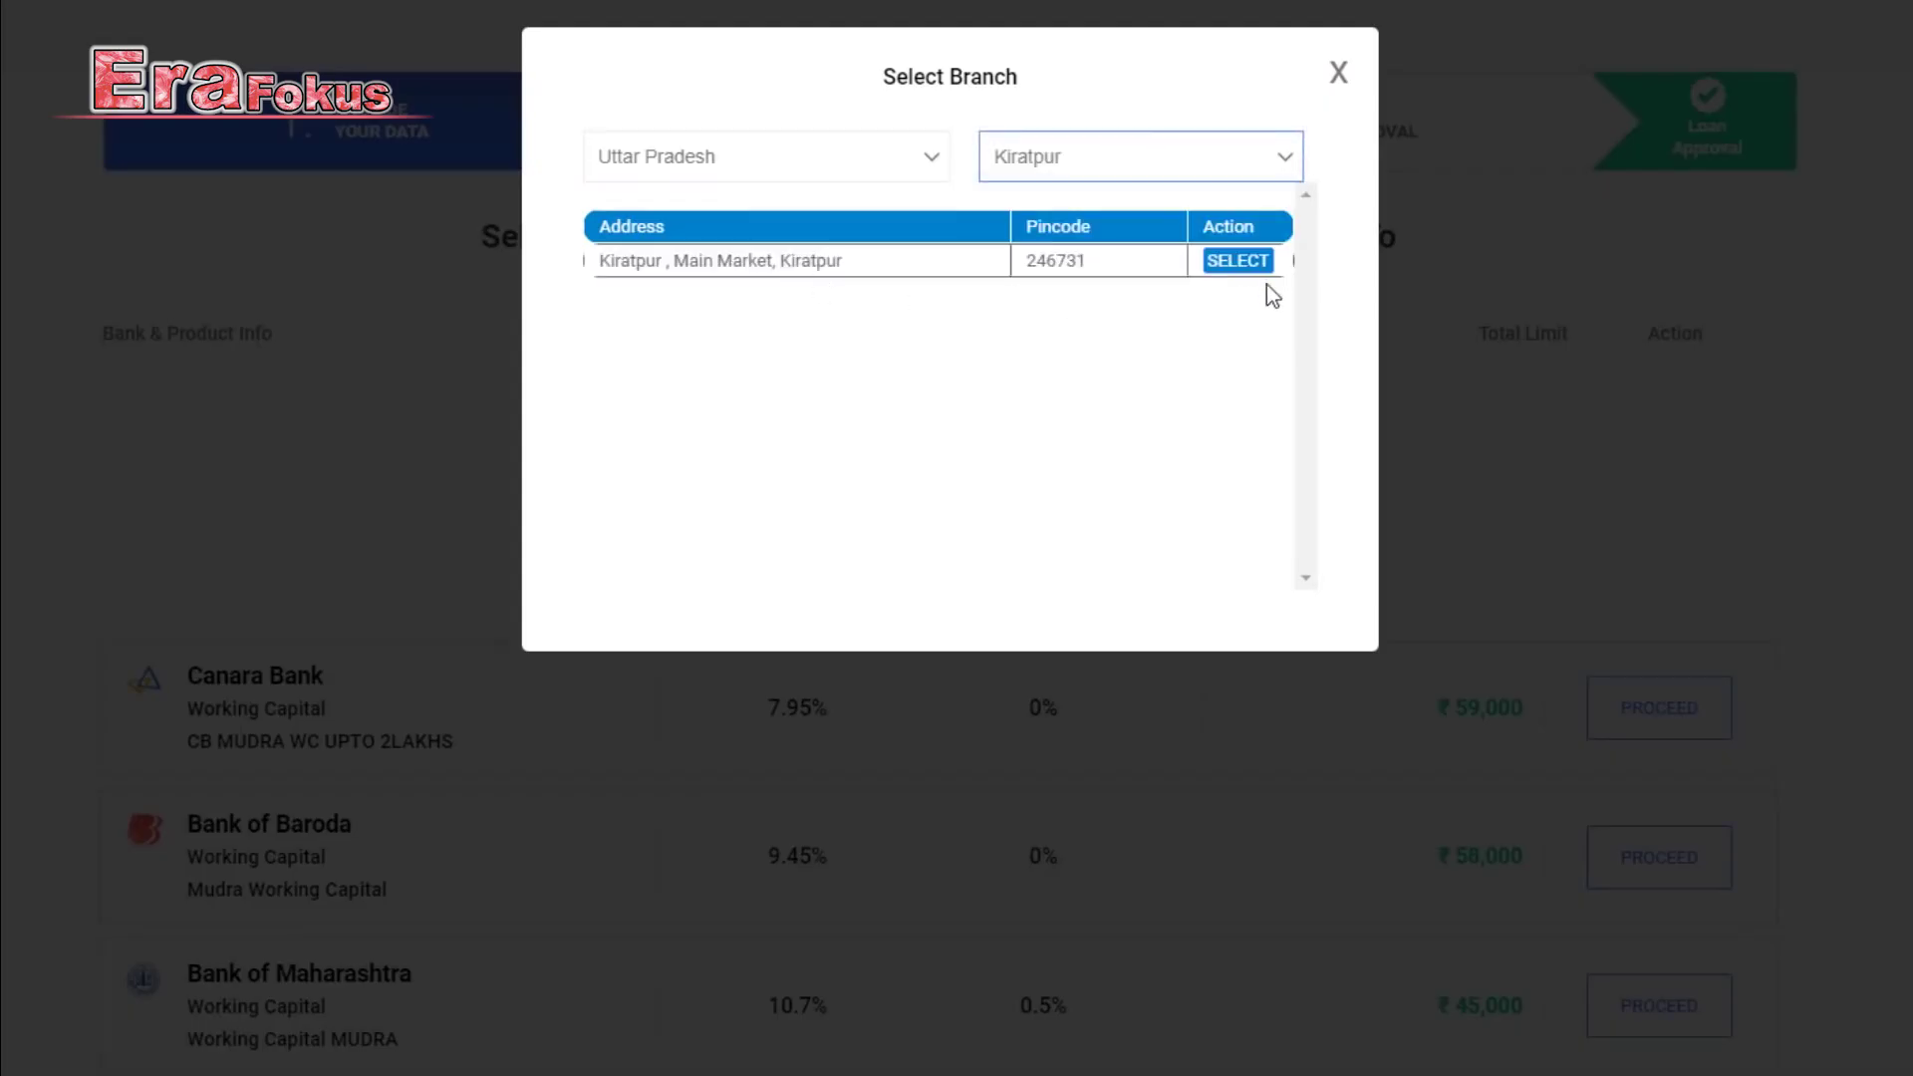
click(1238, 261)
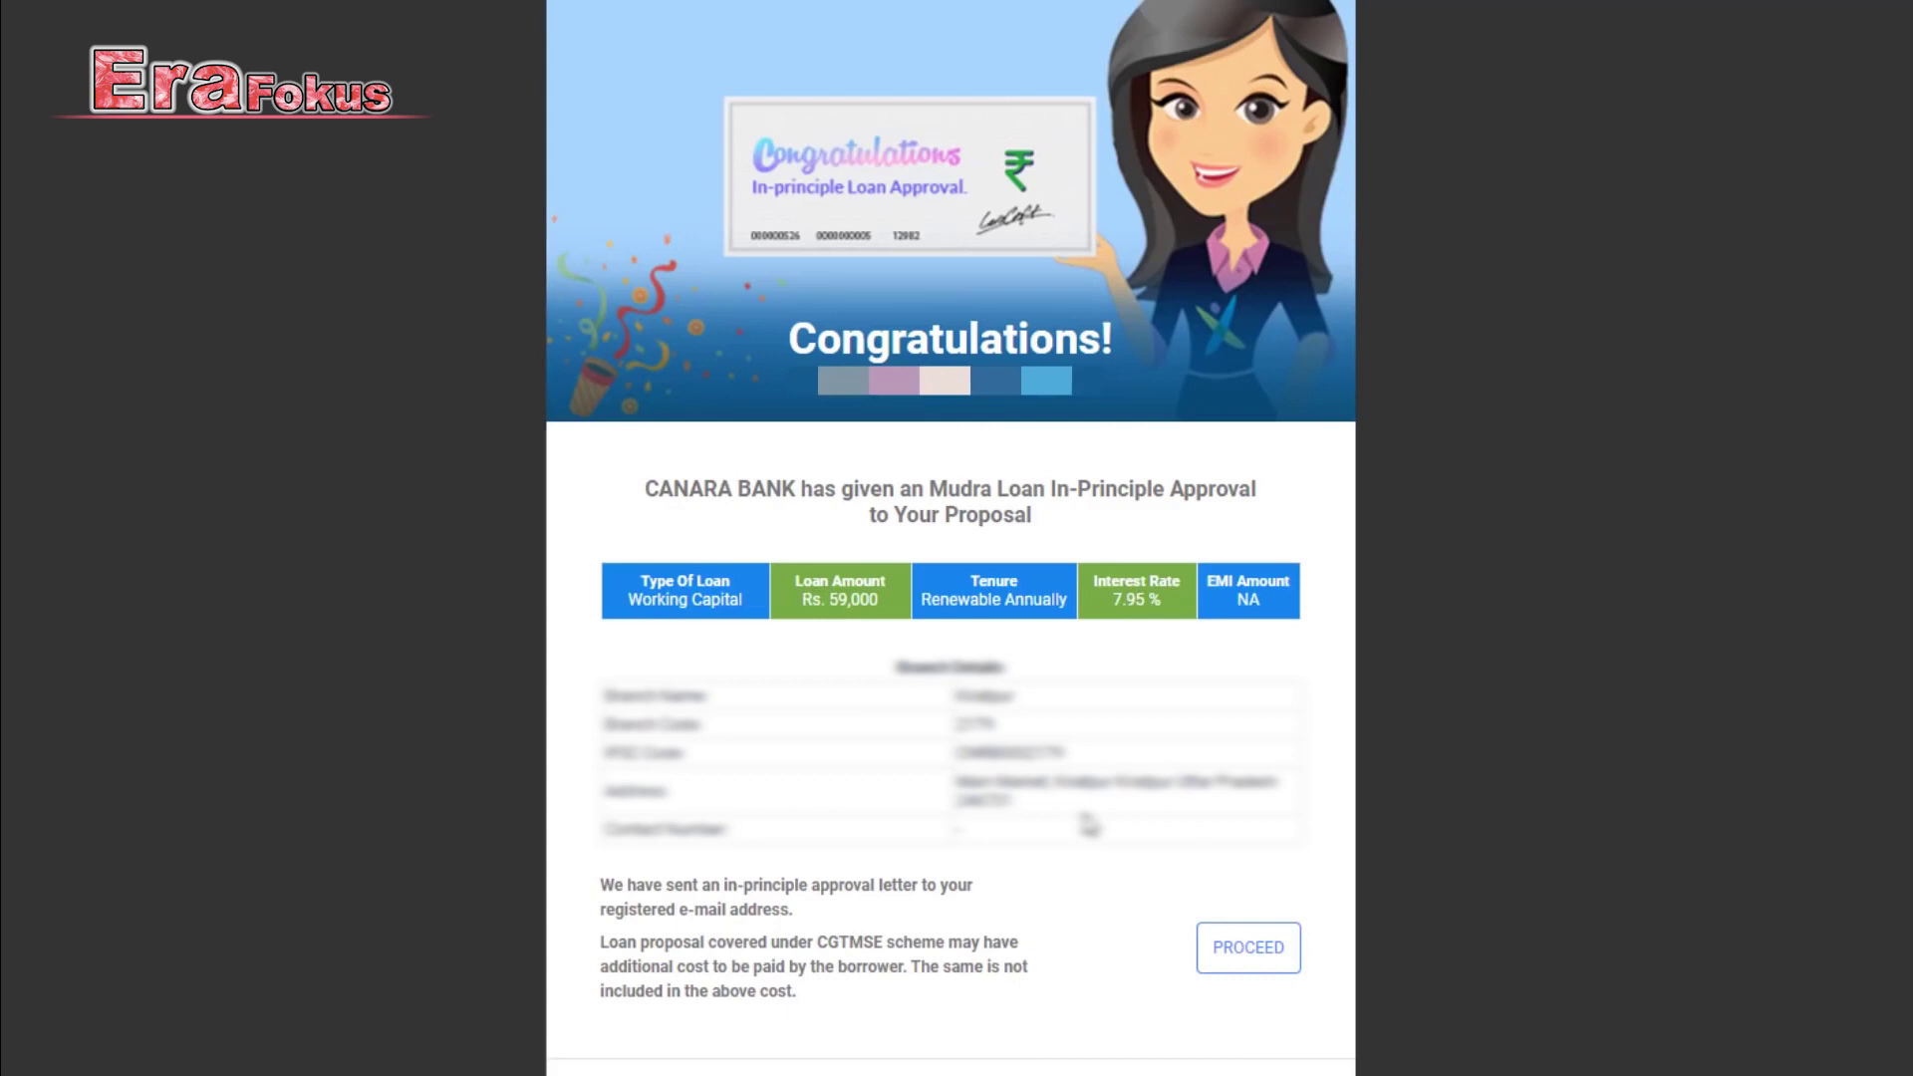
click(1239, 955)
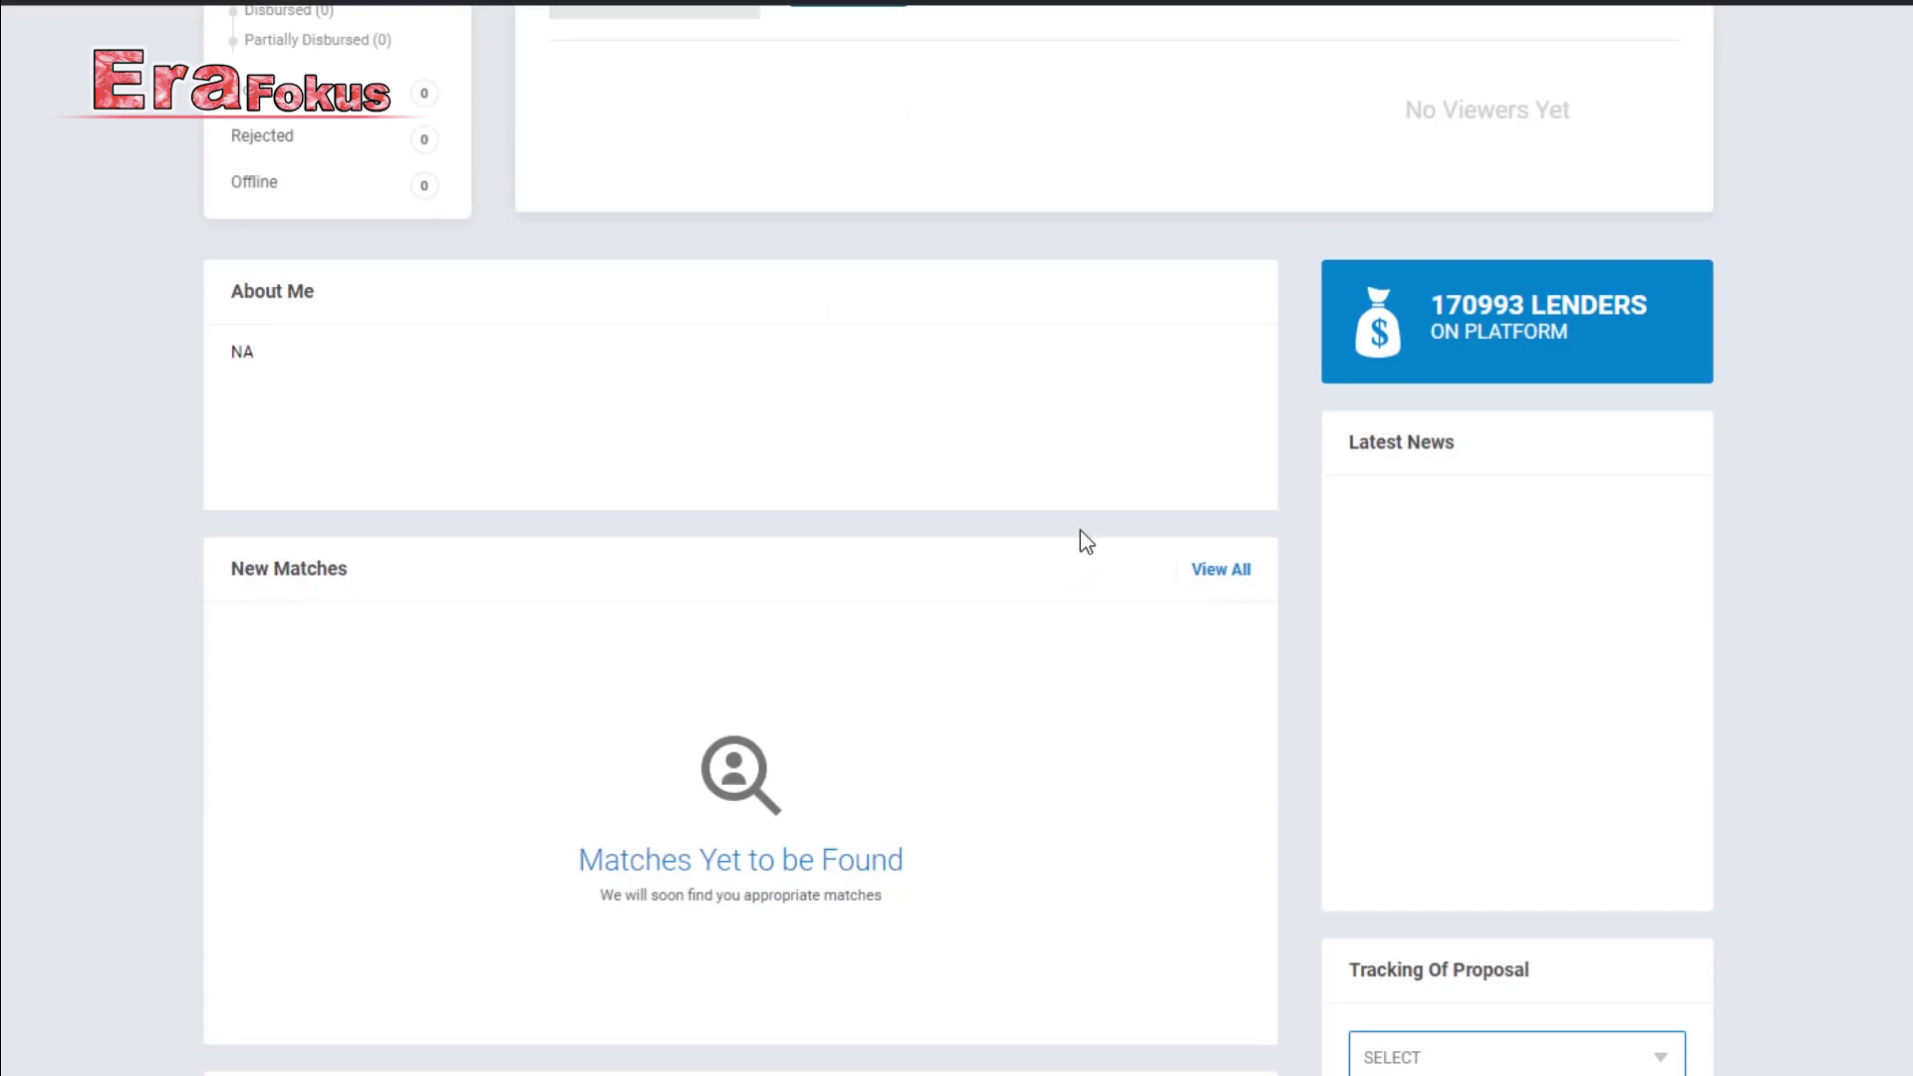
Track the 'CANARA BANK - CB MUDRA WC UPTO 2LAKHS' proposal, showing Waiting and Interested status.
scroll(740, 474, down, 3)
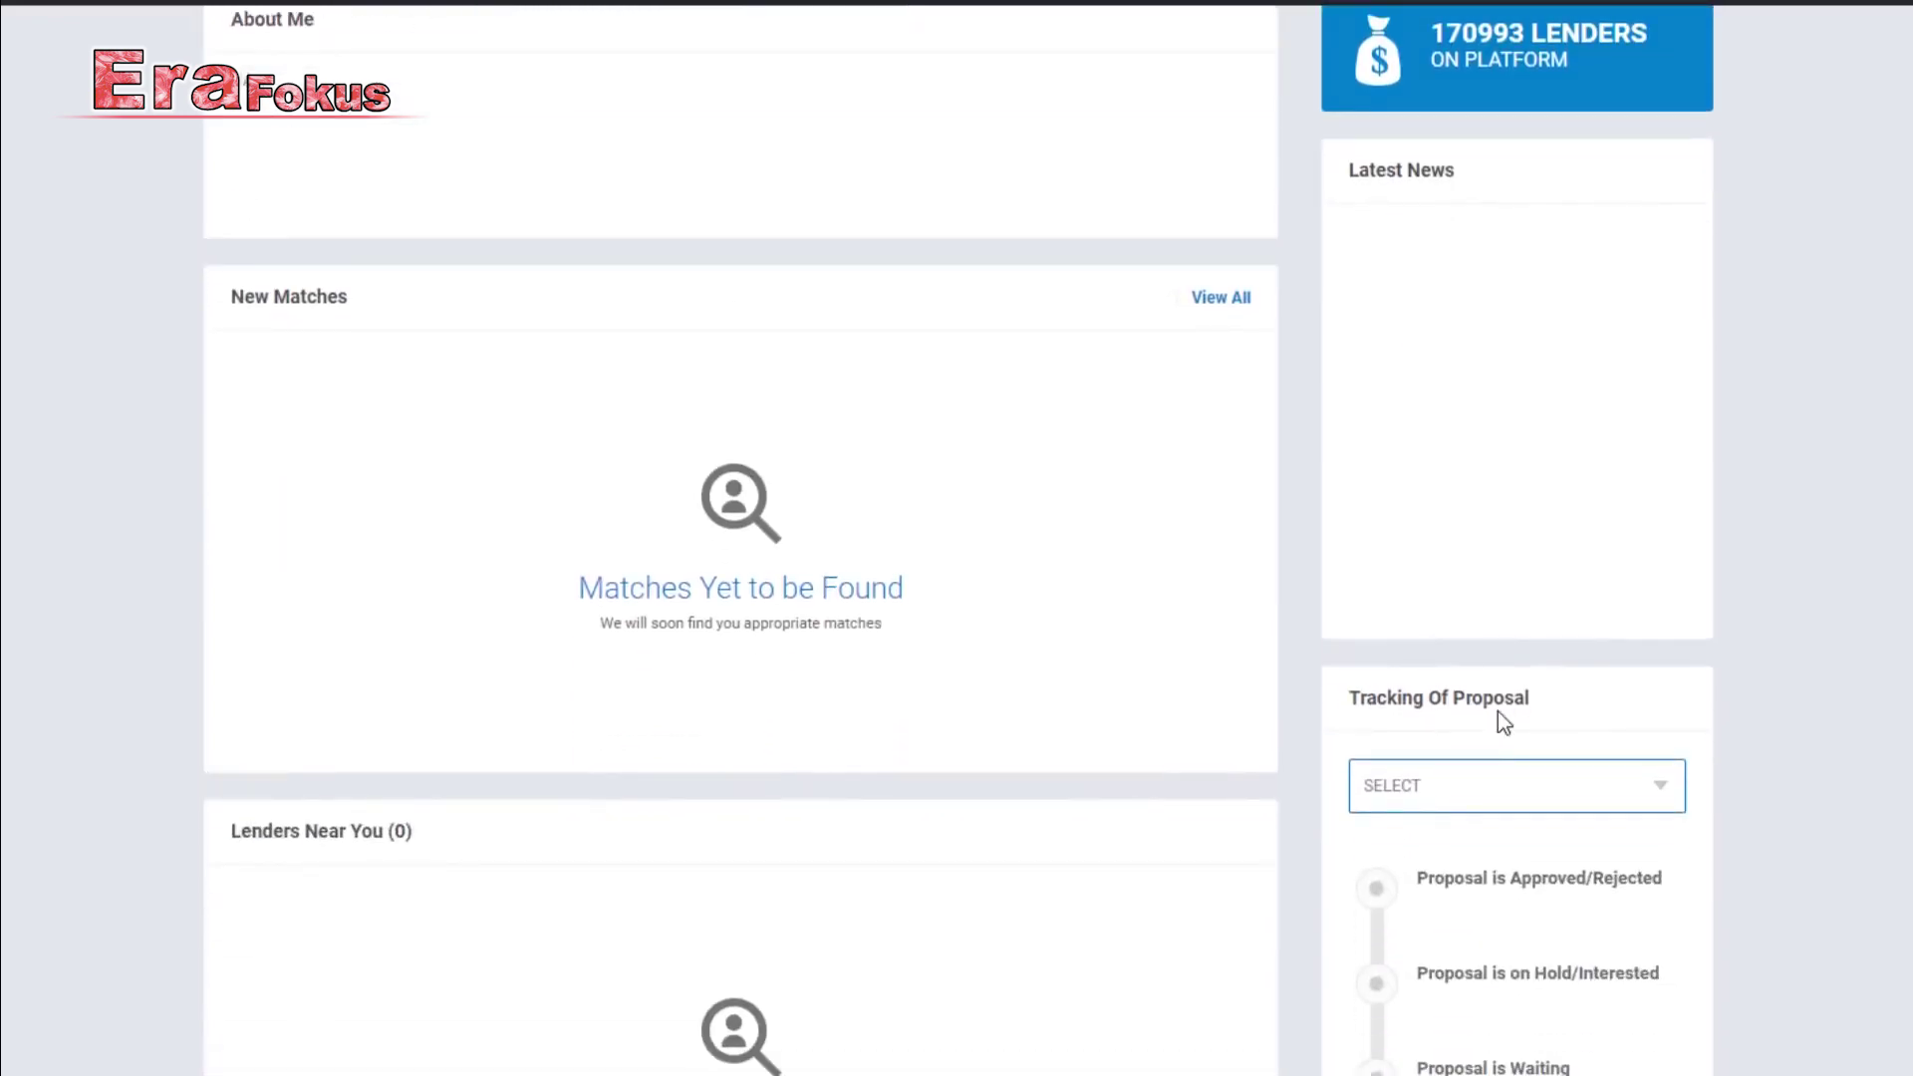
scroll(1500, 717, down, 1)
click(1482, 662)
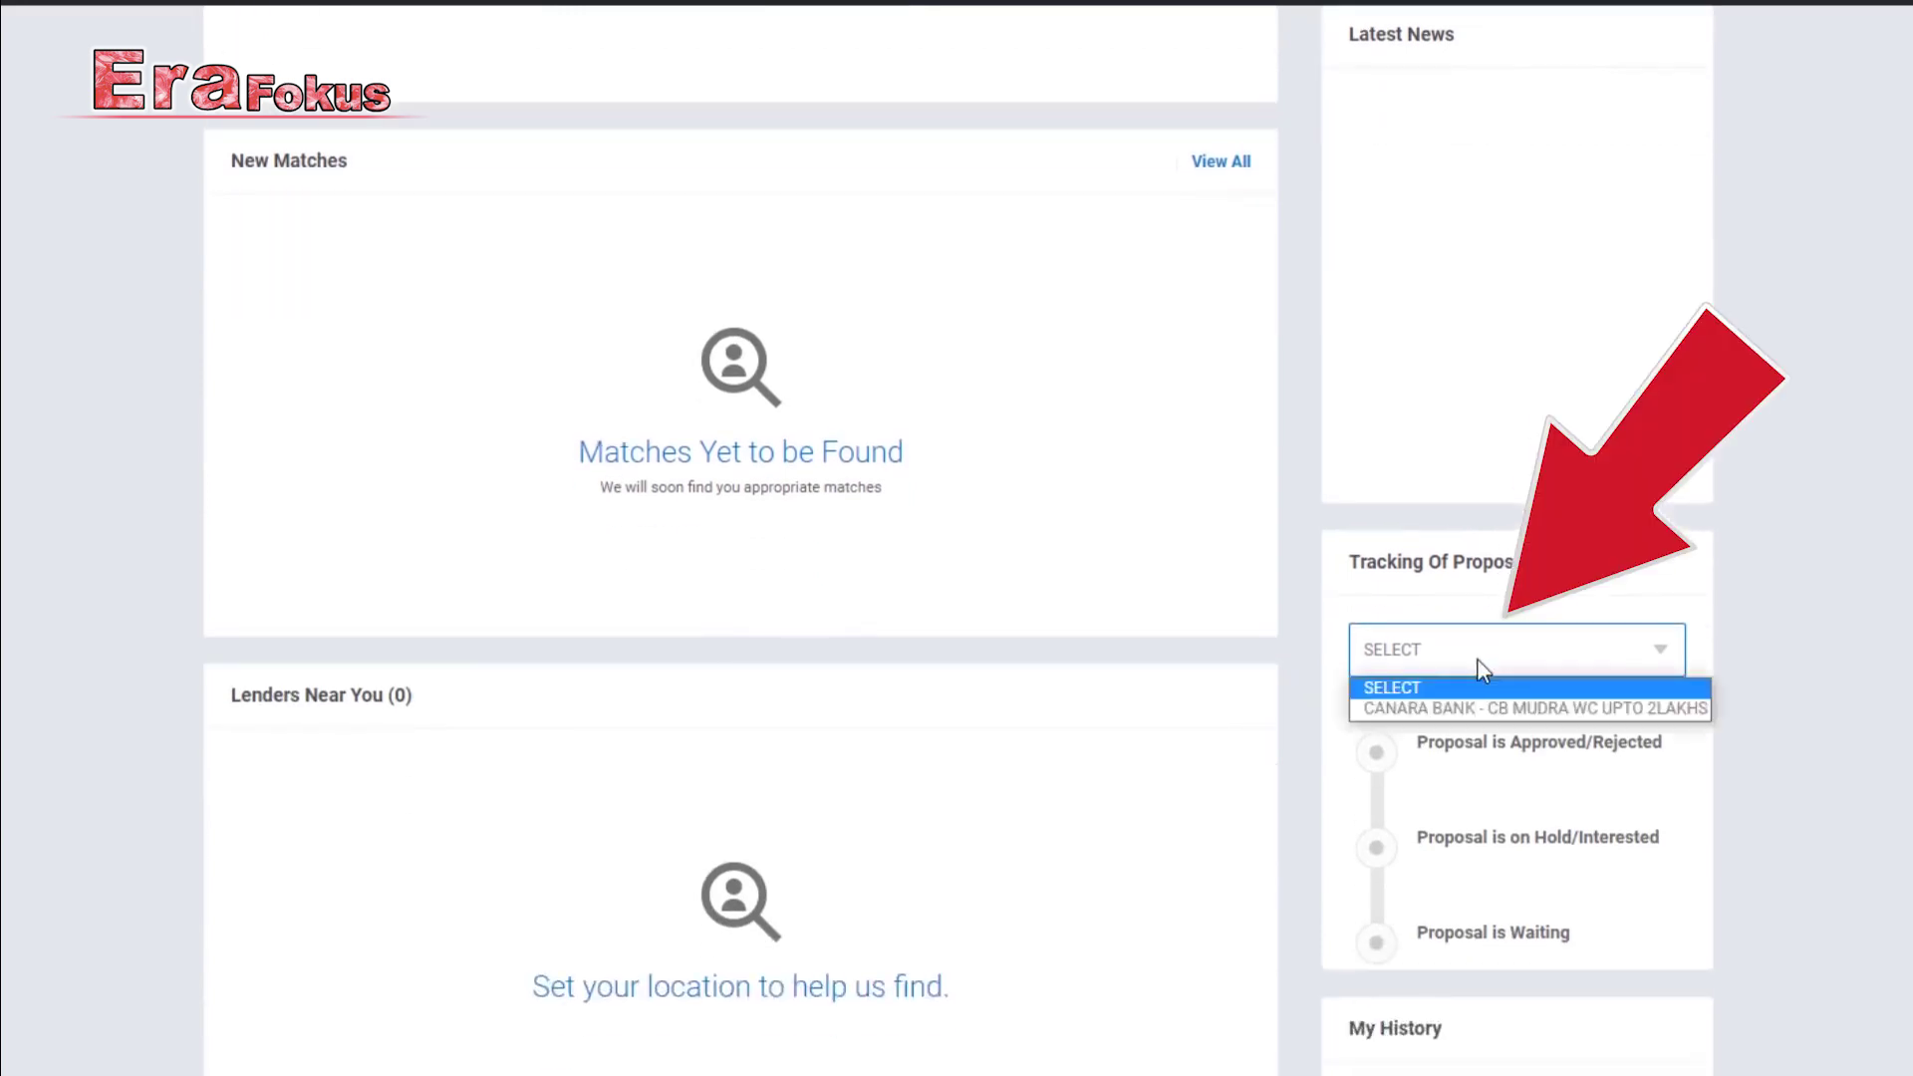
click(1485, 708)
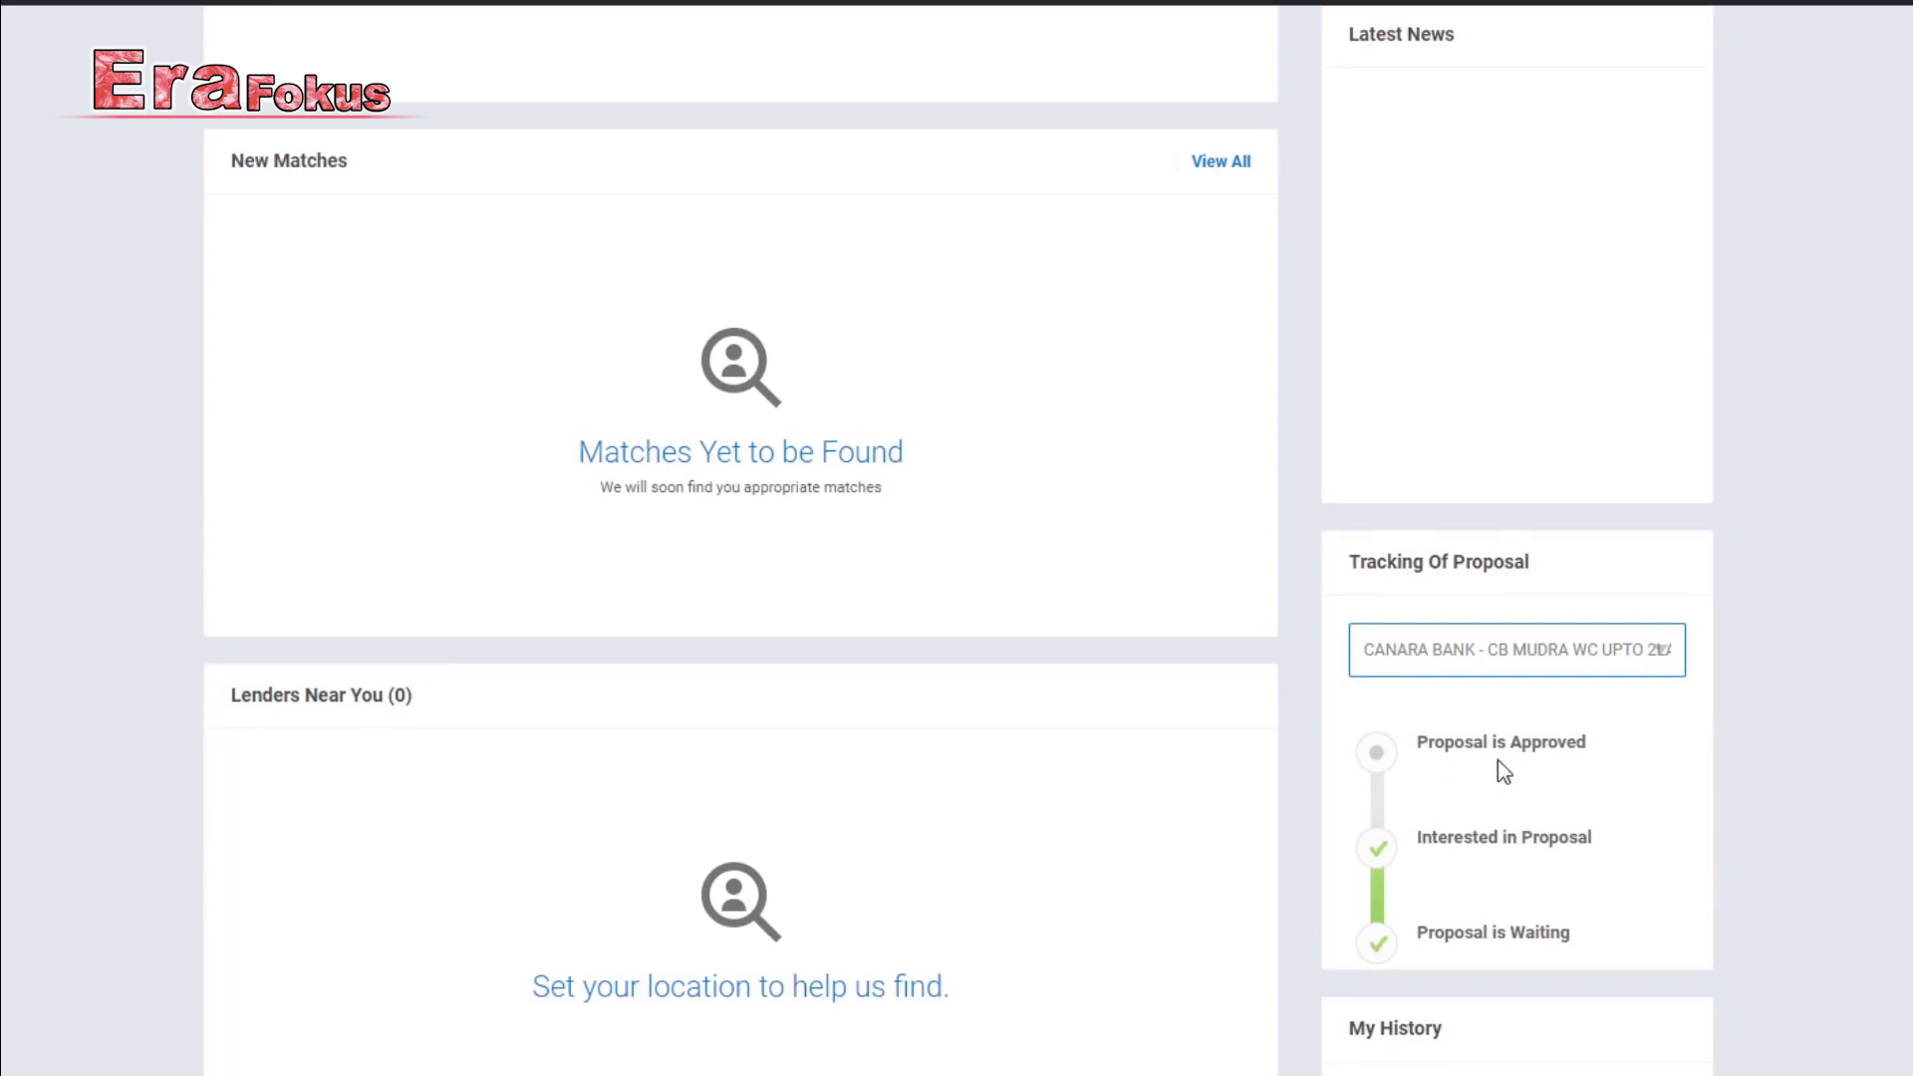
click(1380, 754)
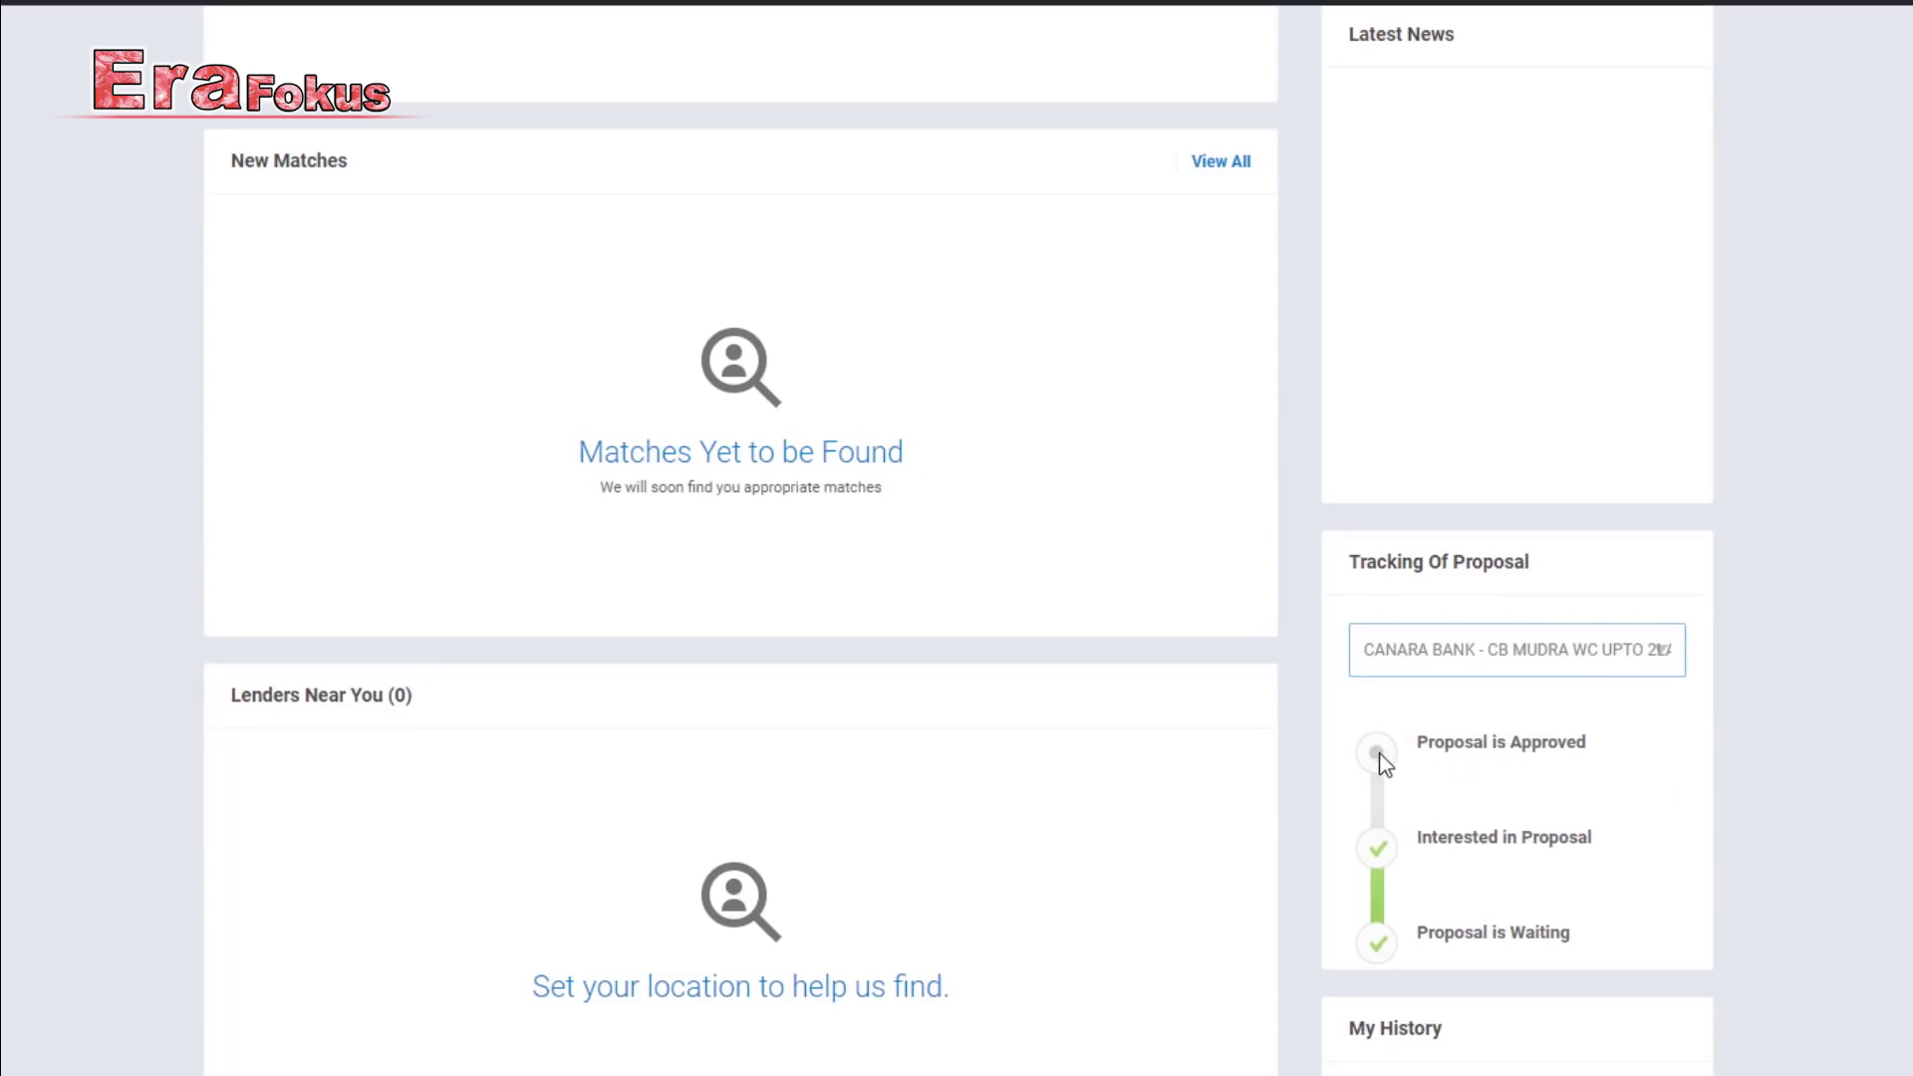